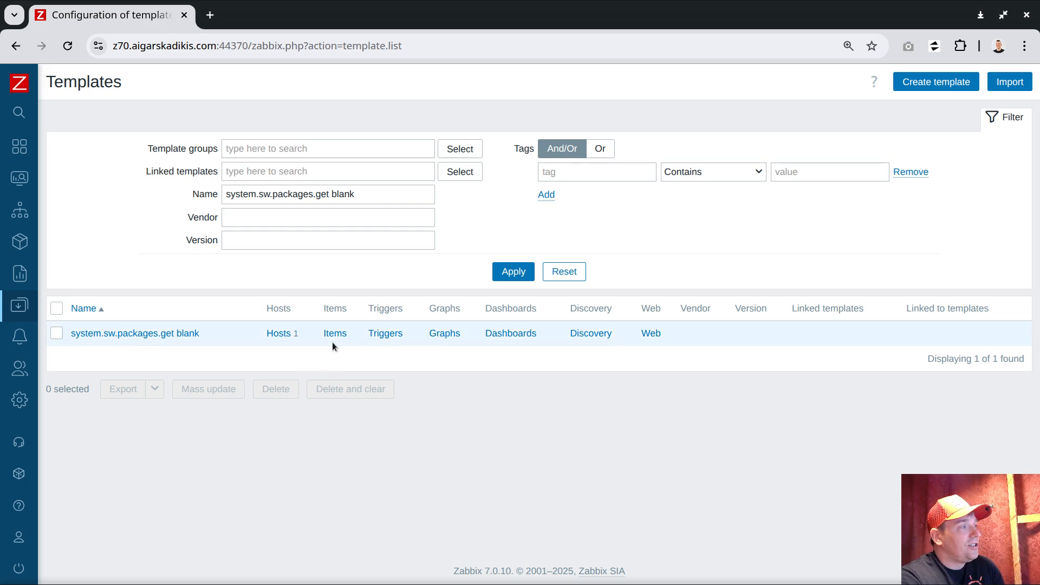
Start a new item in the system.sw.packages.get blank template with type Zabbix agent (active)
click(341, 331)
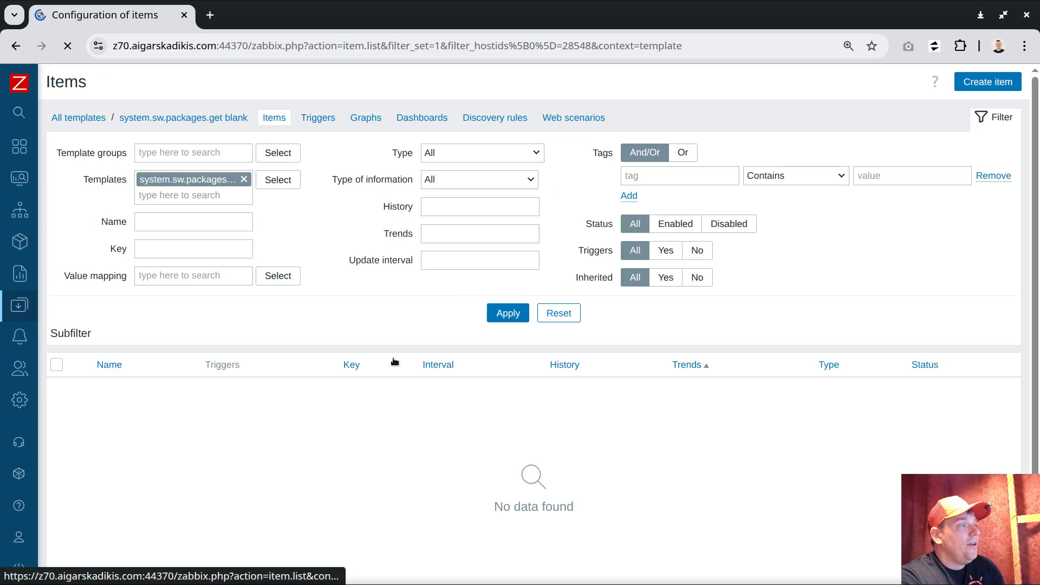
click(987, 82)
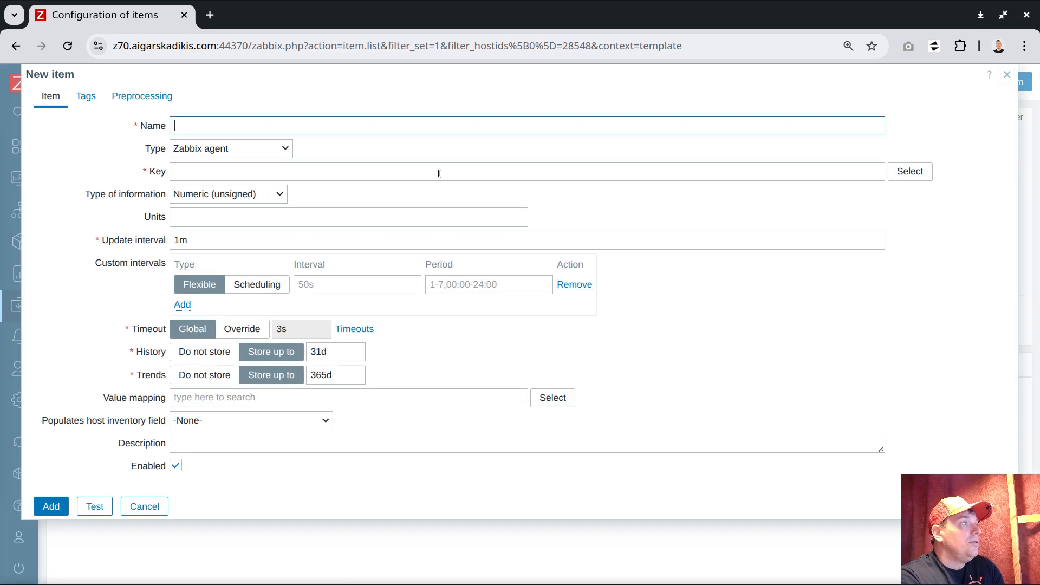
click(254, 149)
click(244, 188)
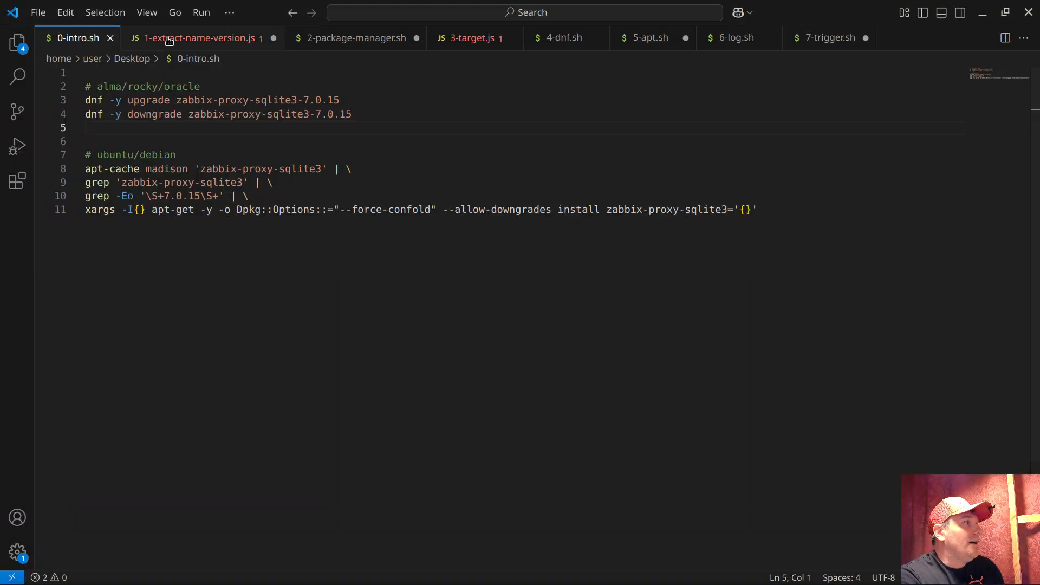
Copy system.sw.packages.get from 1-extract-name-version.js in VS Code and paste it as the new item's key in Zabbix
click(169, 39)
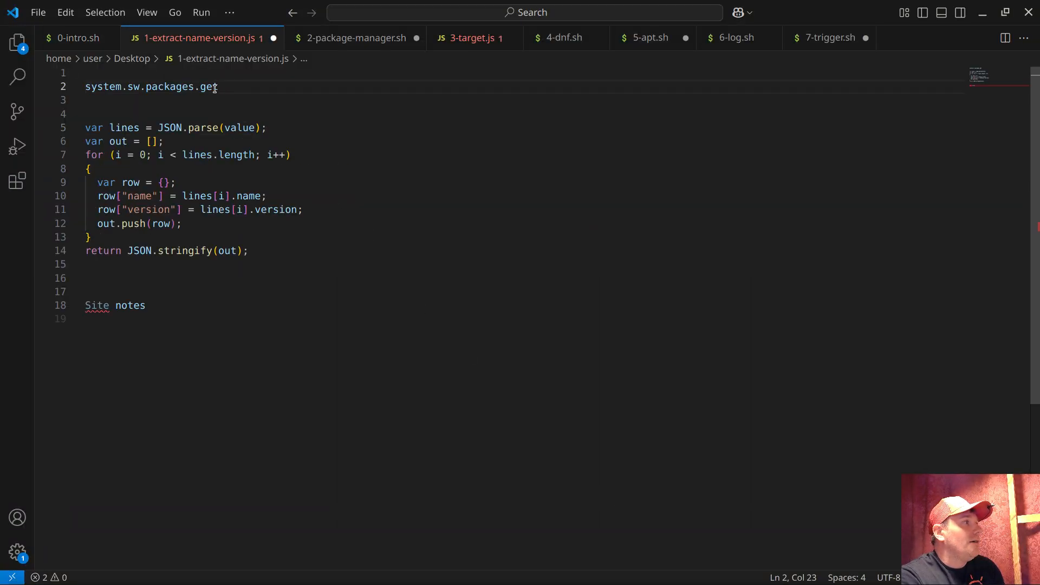
drag(219, 87, 81, 74)
click(62, 88)
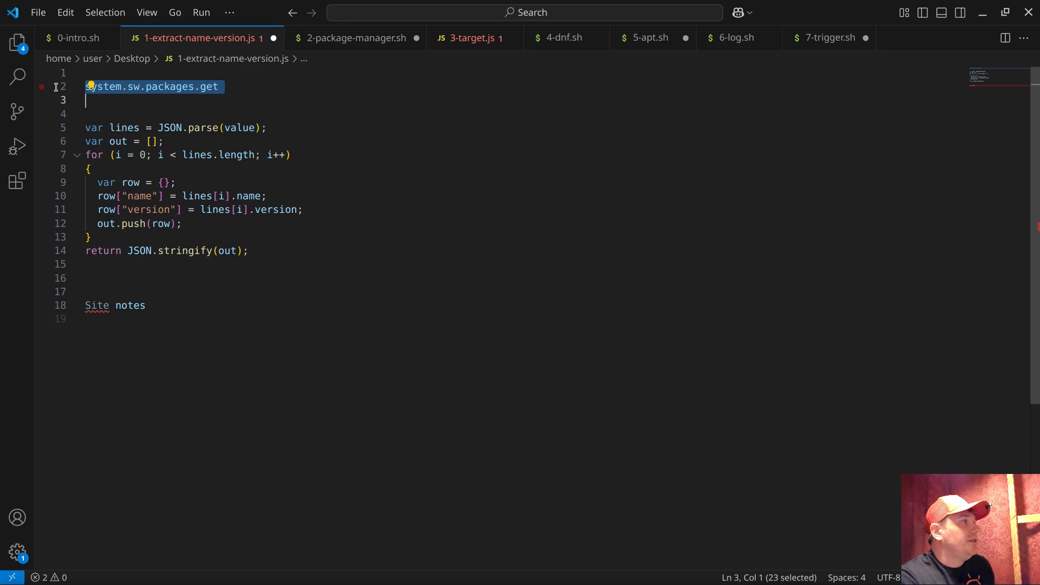
key(ctrl+c)
key(alt+Tab)
click(262, 171)
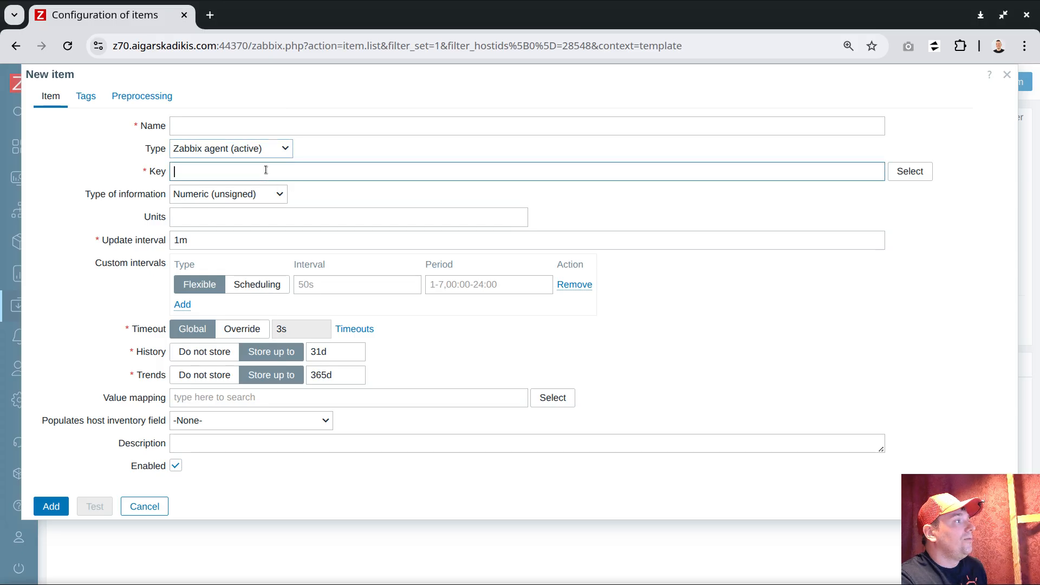
key(ctrl+v)
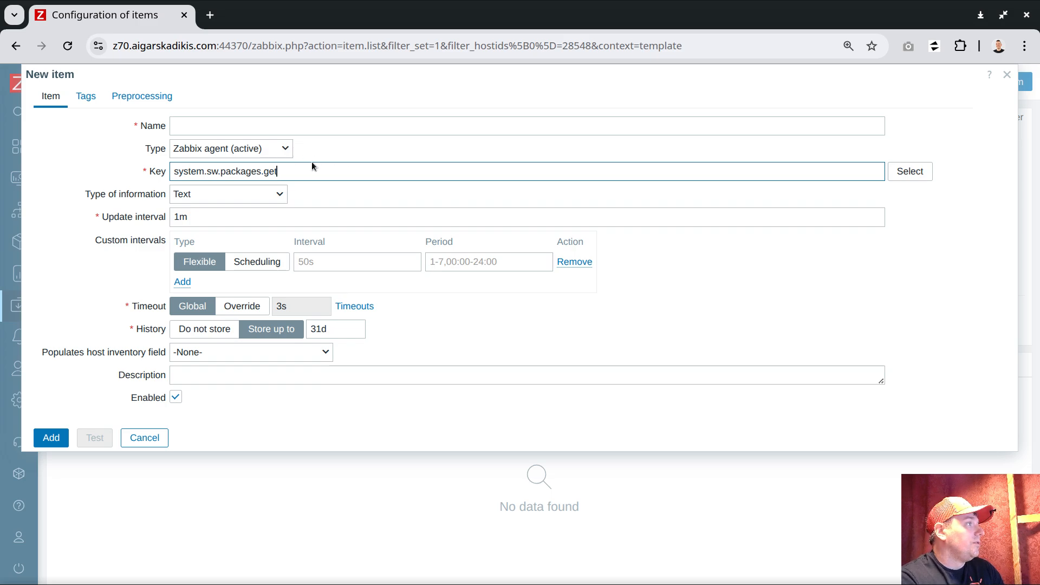
Reuse the key system.sw.packages.get as the new item's name
drag(281, 171, 173, 171)
key(ctrl+c)
click(276, 133)
key(ctrl+v)
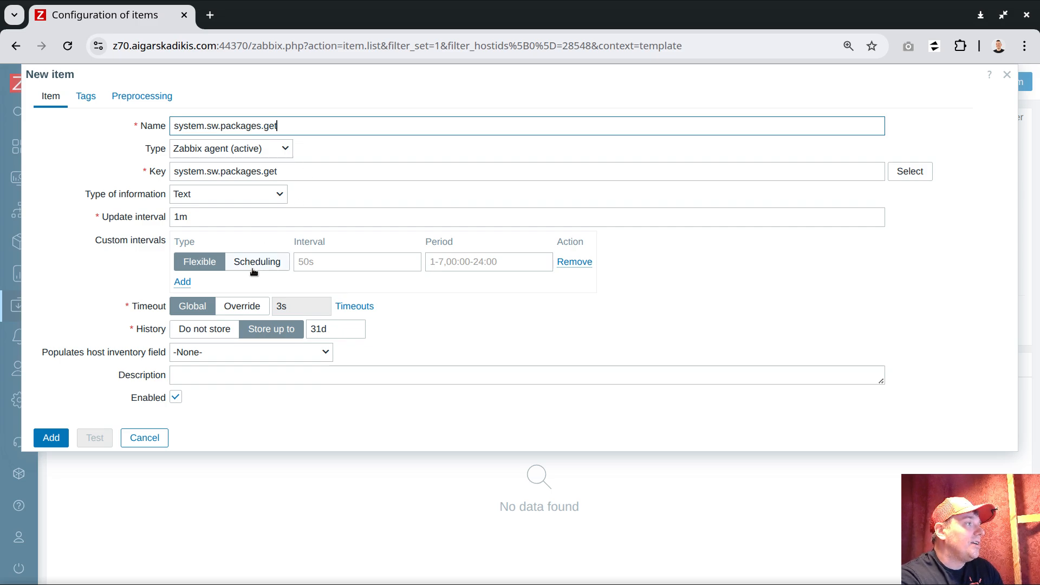
Override the item's global timeout with 7s
click(243, 306)
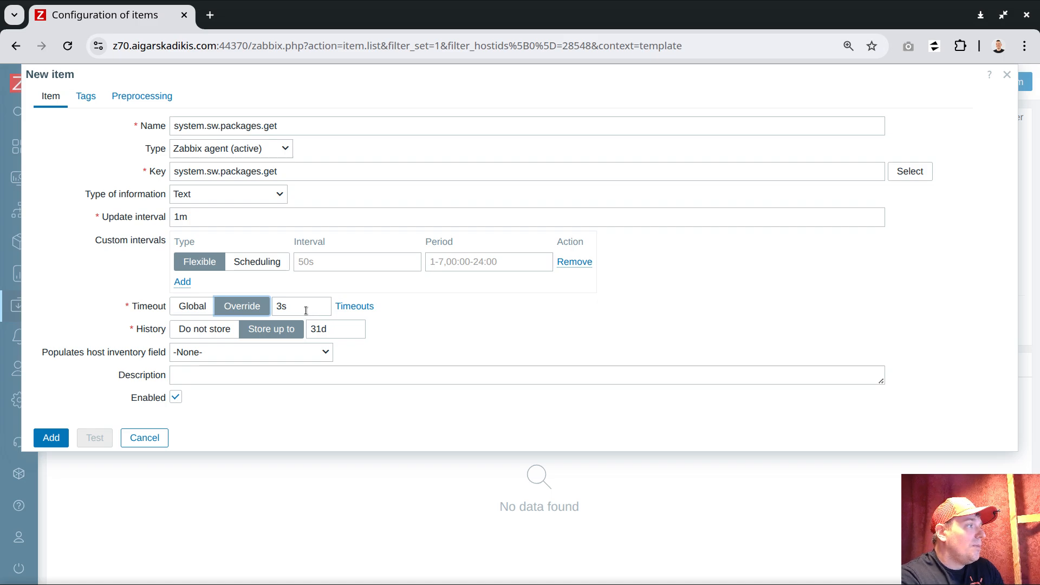
drag(290, 306, 274, 308)
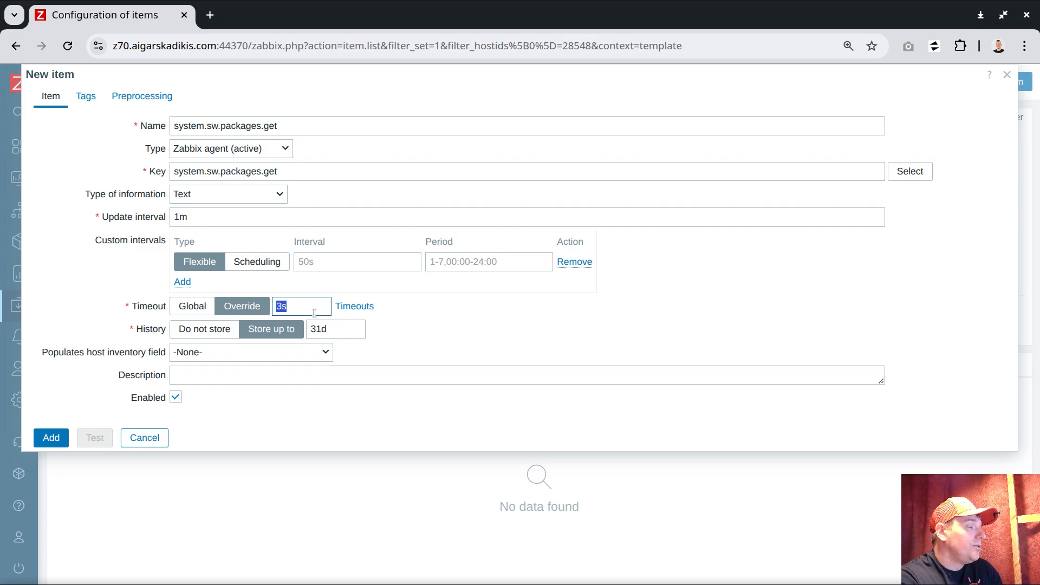
text(7s)
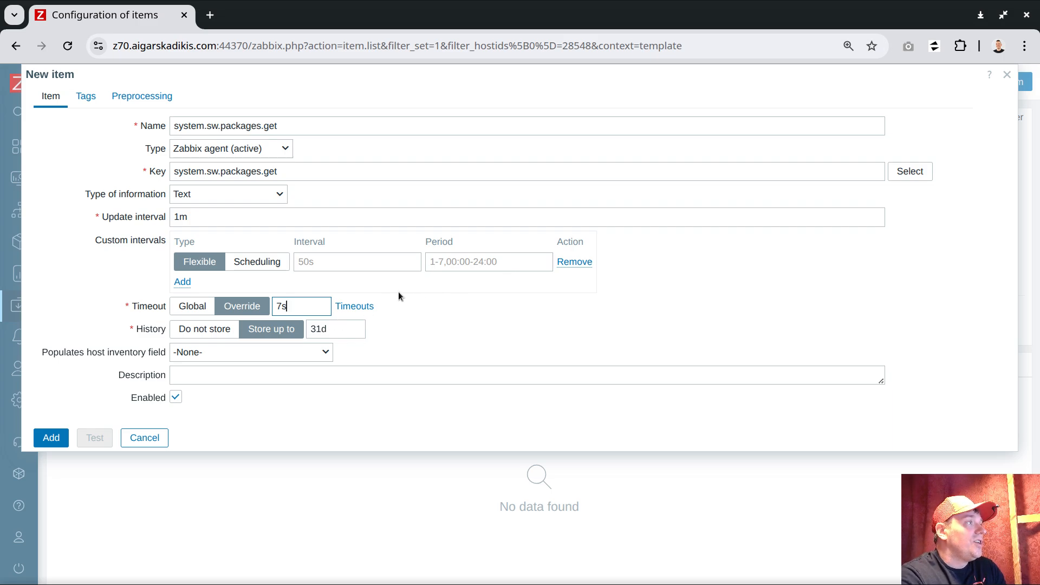
Try an update interval of 1d and return it to 1m
double_click(234, 221)
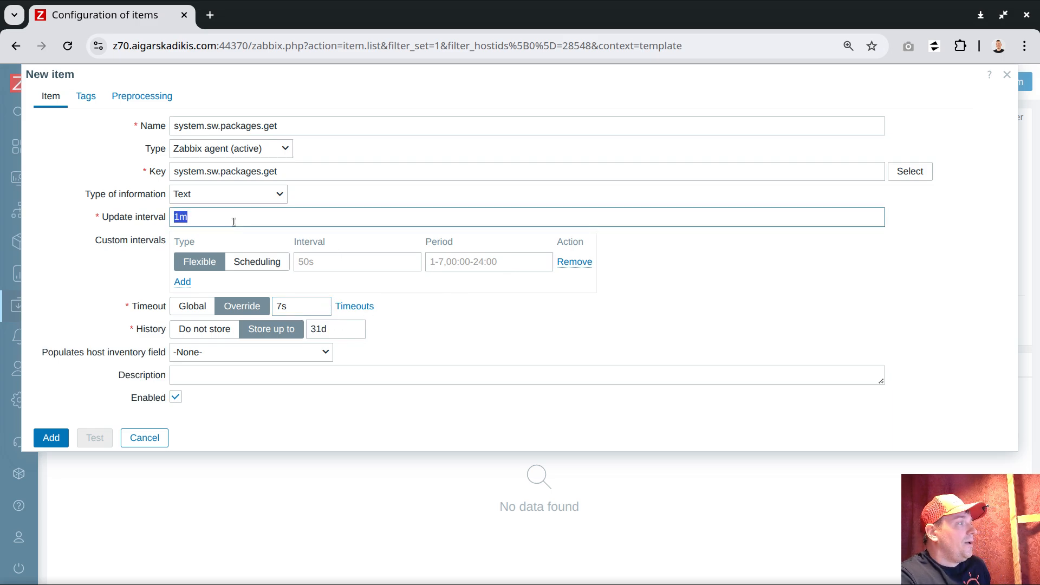
text(1d)
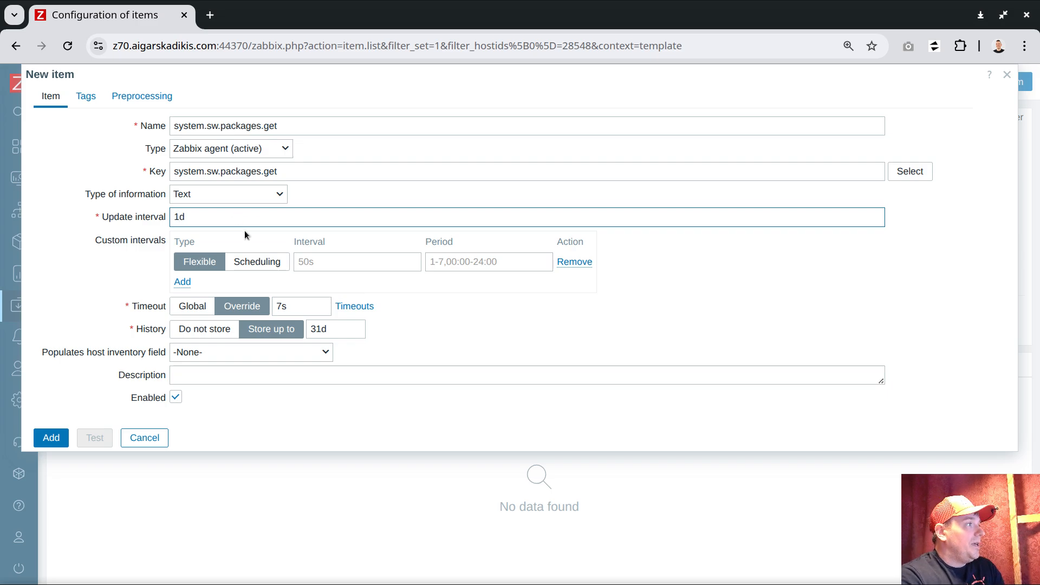
double_click(225, 216)
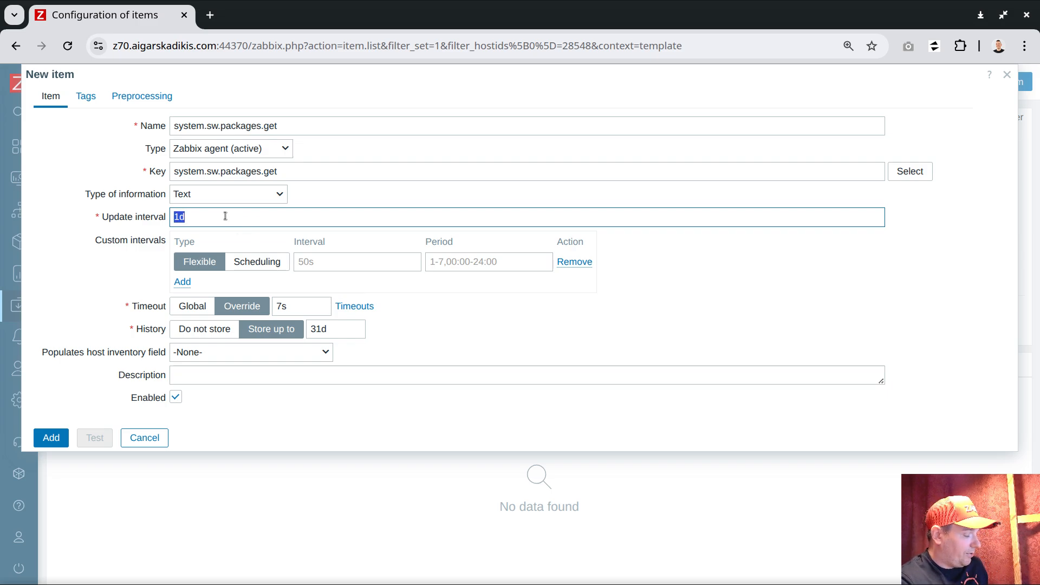
text(1m)
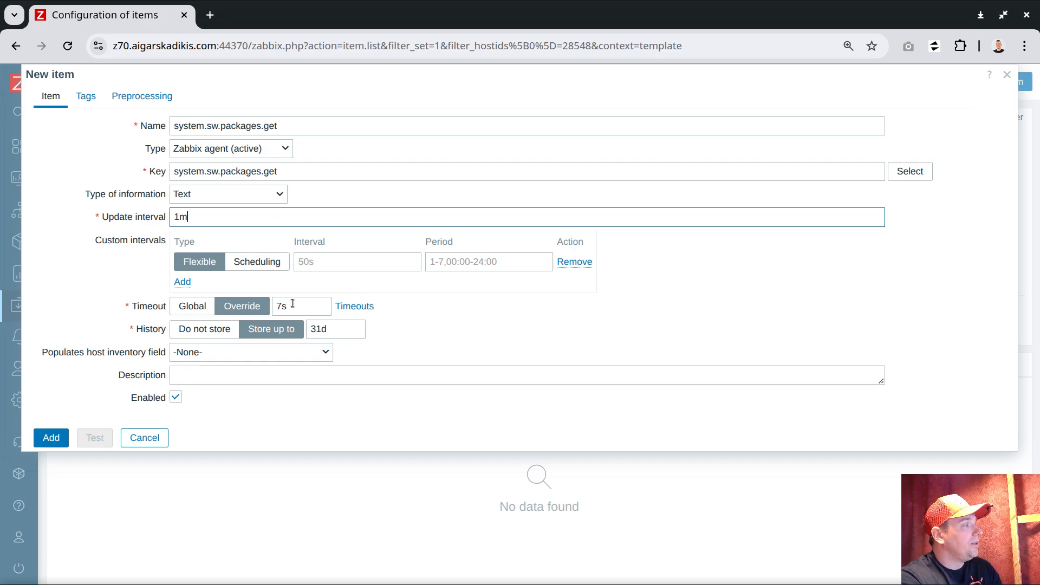
Set the item's history to Do not store and add the item to the template
click(196, 330)
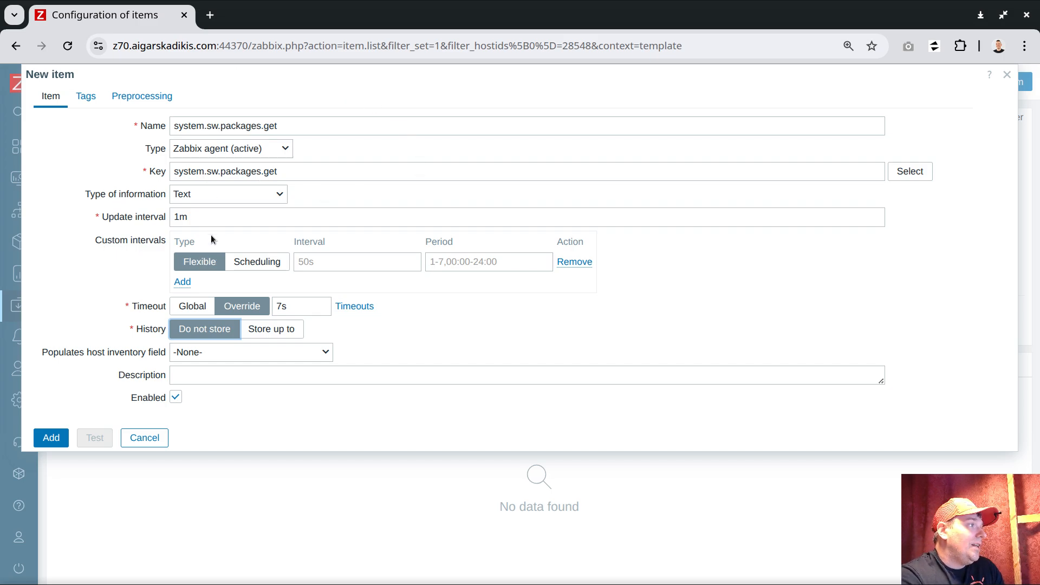
click(51, 438)
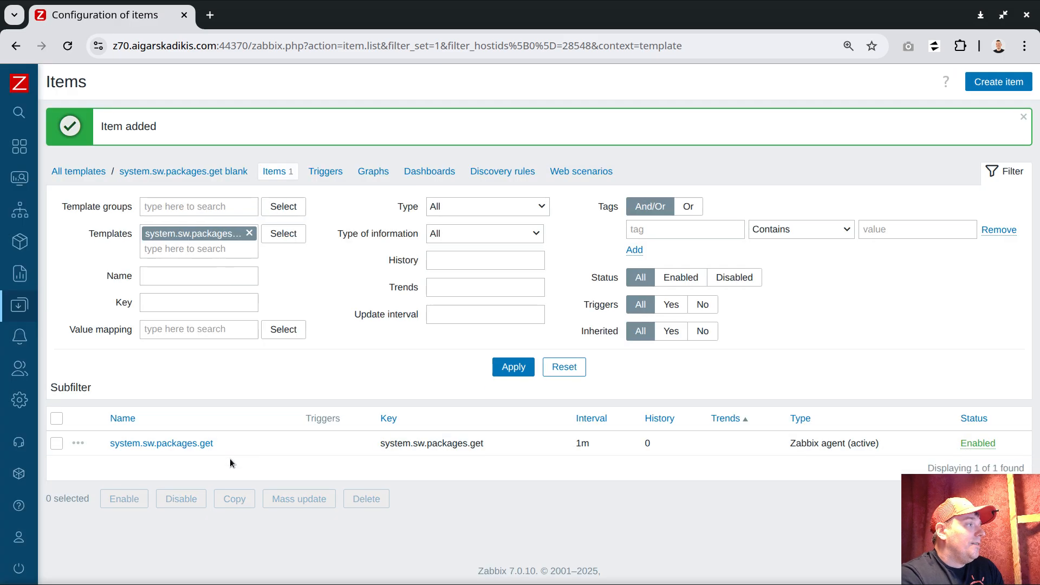
Start a dependent item under system.sw.packages.get with the key system.sw.packages.get.gate
click(79, 444)
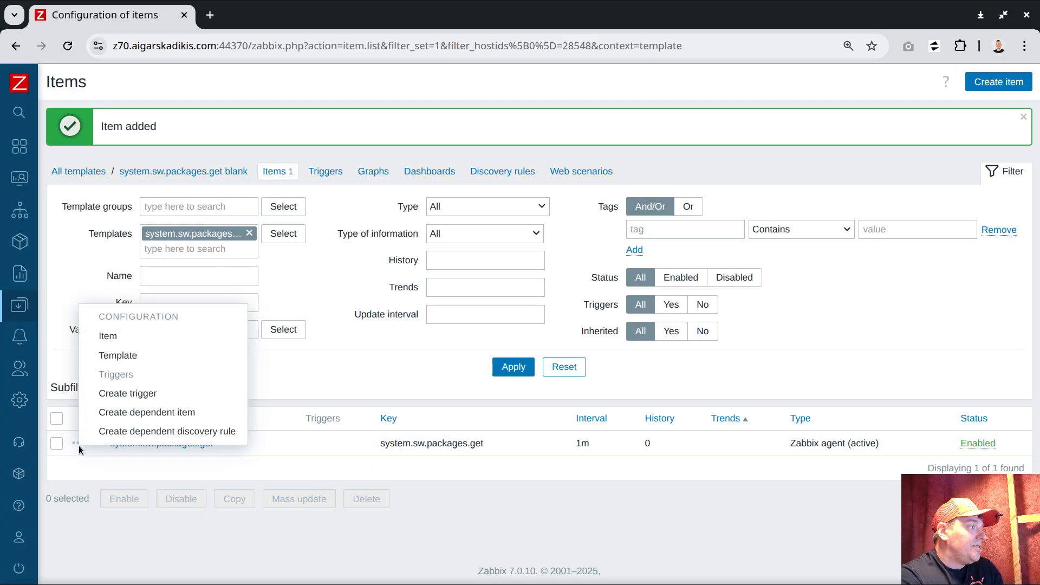
click(196, 417)
click(262, 167)
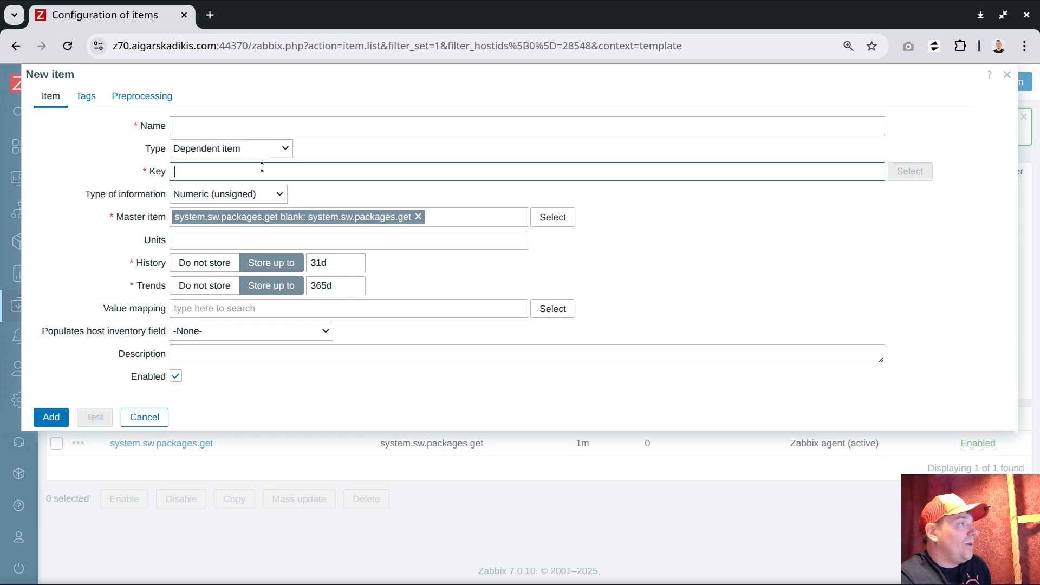
text(system.sw.packages.get)
text(.)
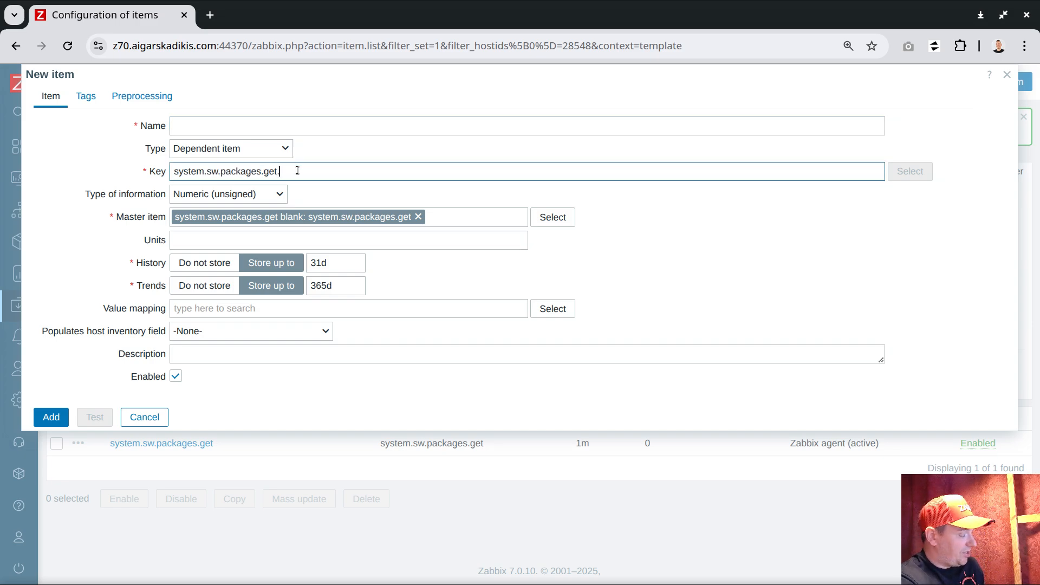
text(gate)
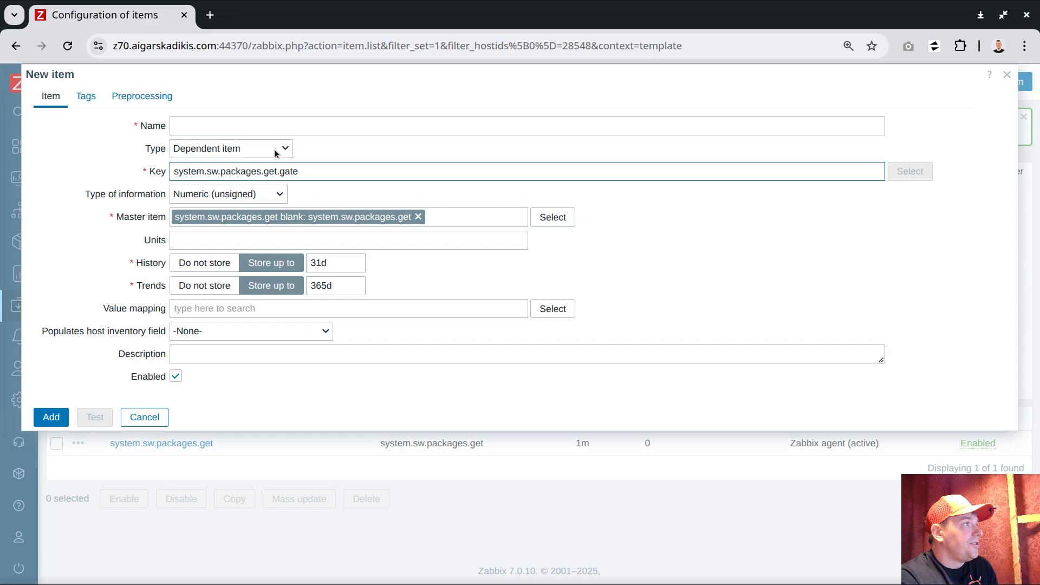
Name the dependent item system.sw.packages.get.gate and set its type of information to Text
drag(301, 171, 176, 153)
key(ctrl+c)
click(279, 126)
key(ctrl+v)
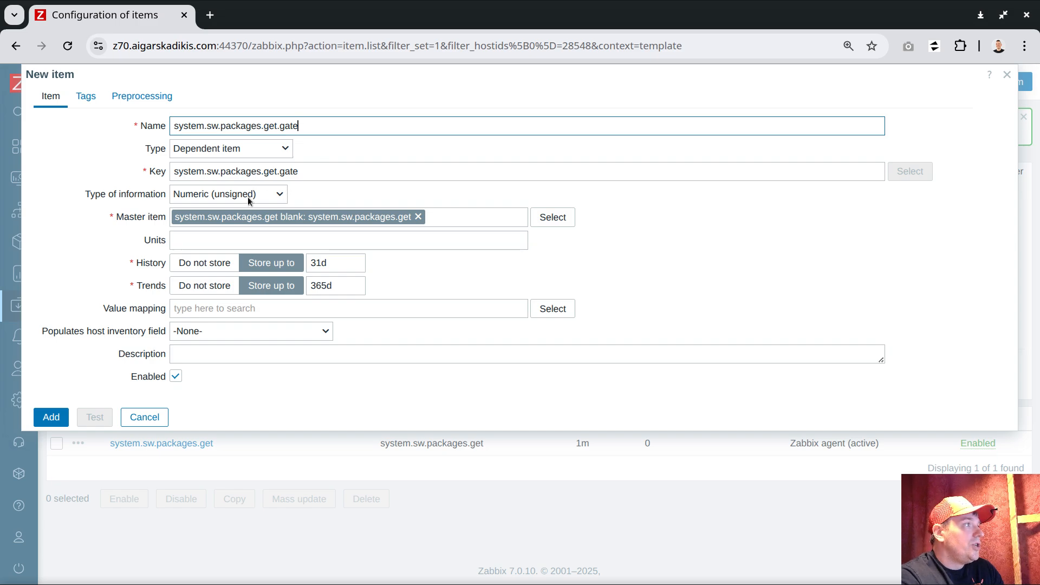
click(234, 200)
click(199, 292)
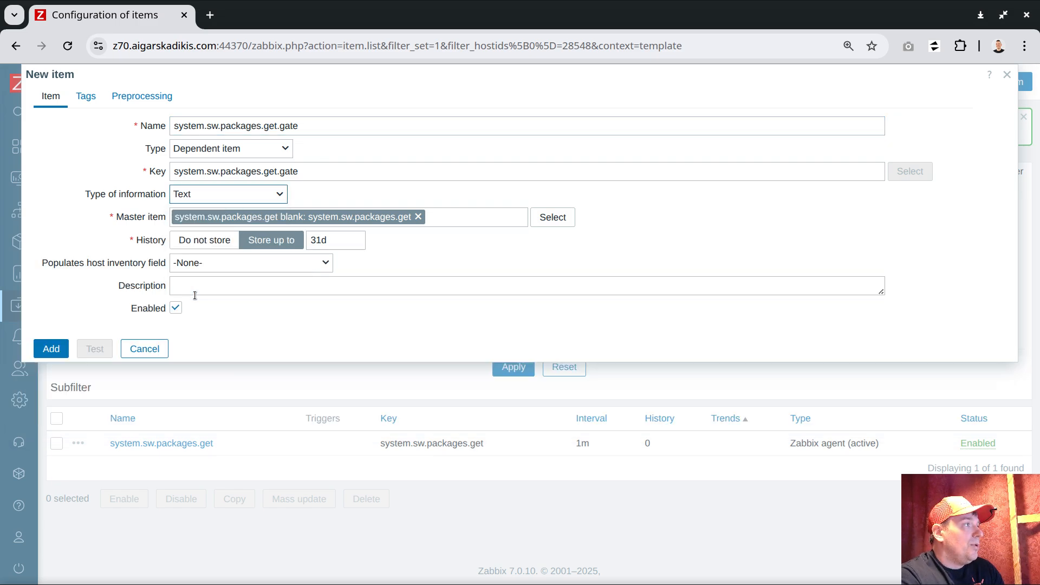
Add a "Check for not supported value" preprocessing step to the dependent item
click(161, 98)
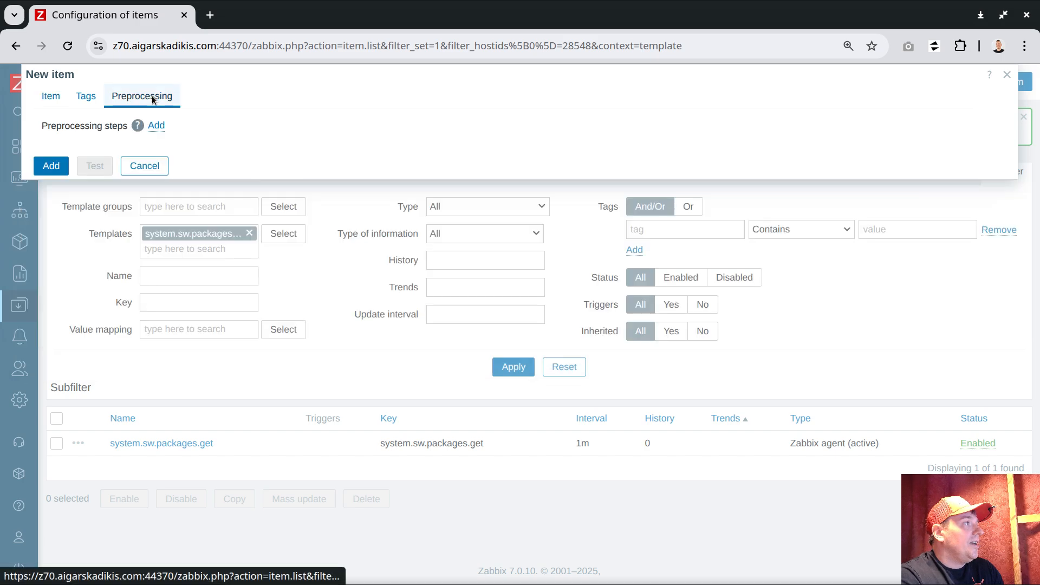
click(157, 127)
click(329, 148)
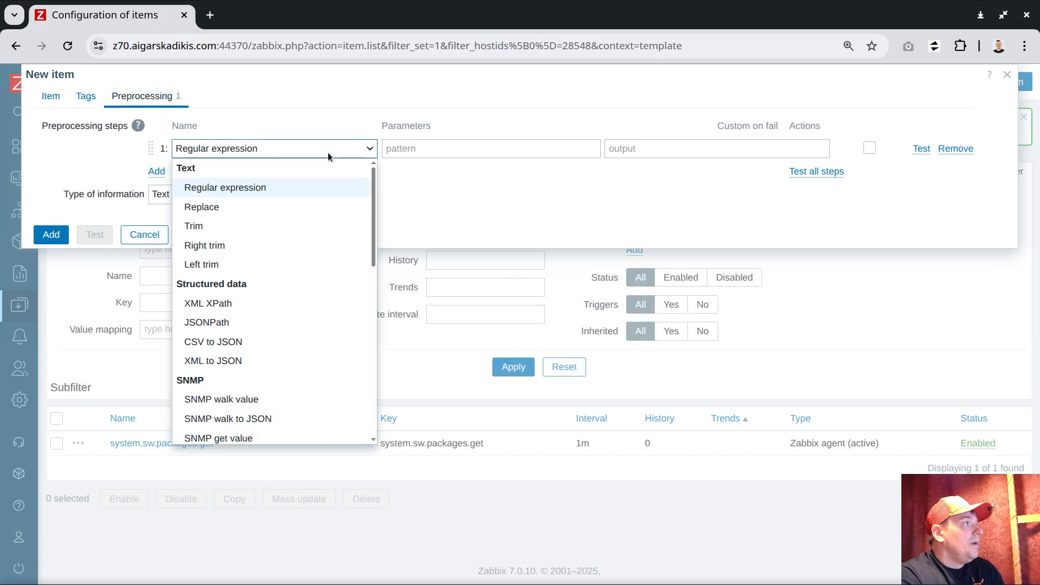
scroll(321, 245, down, 8)
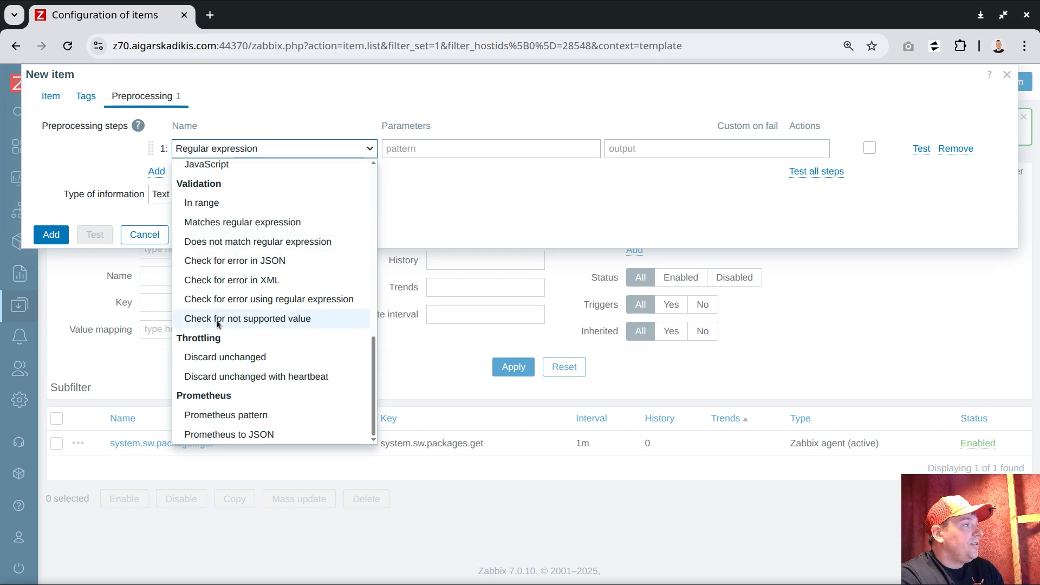
click(216, 320)
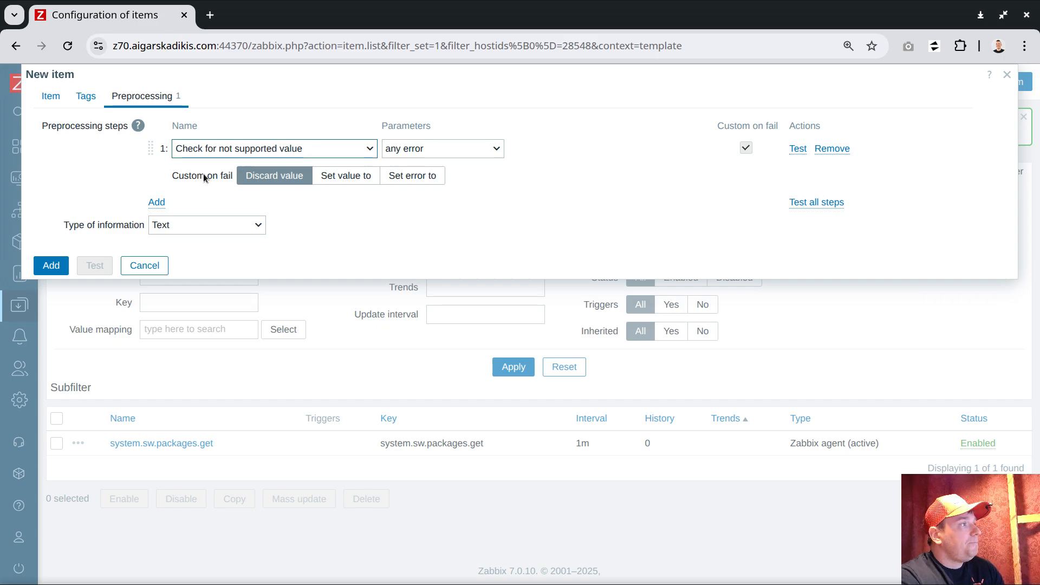
Try the custom-on-fail error message "cannot get information" and return the failure handling to Discard value
click(412, 179)
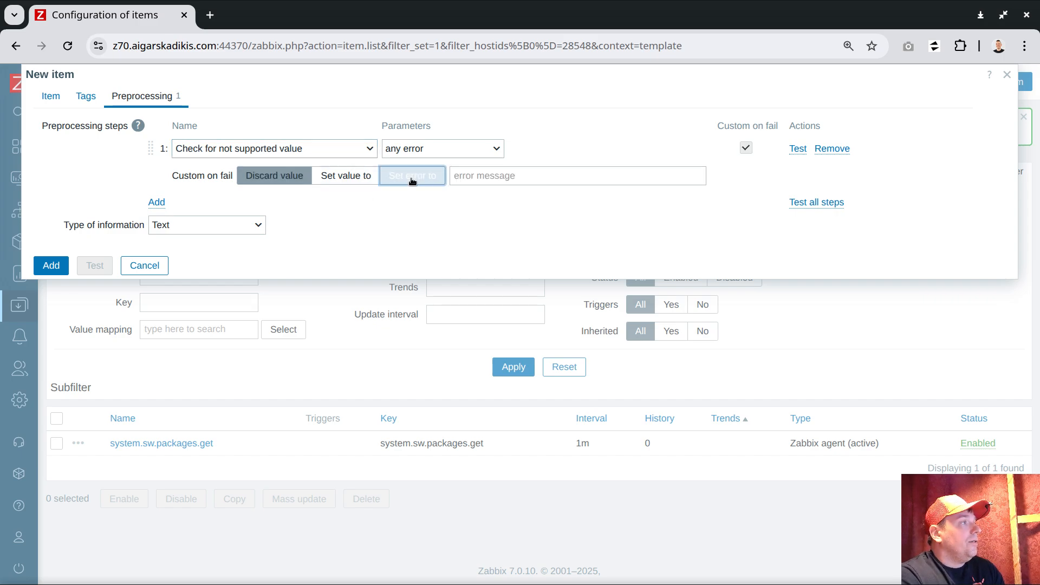
click(497, 175)
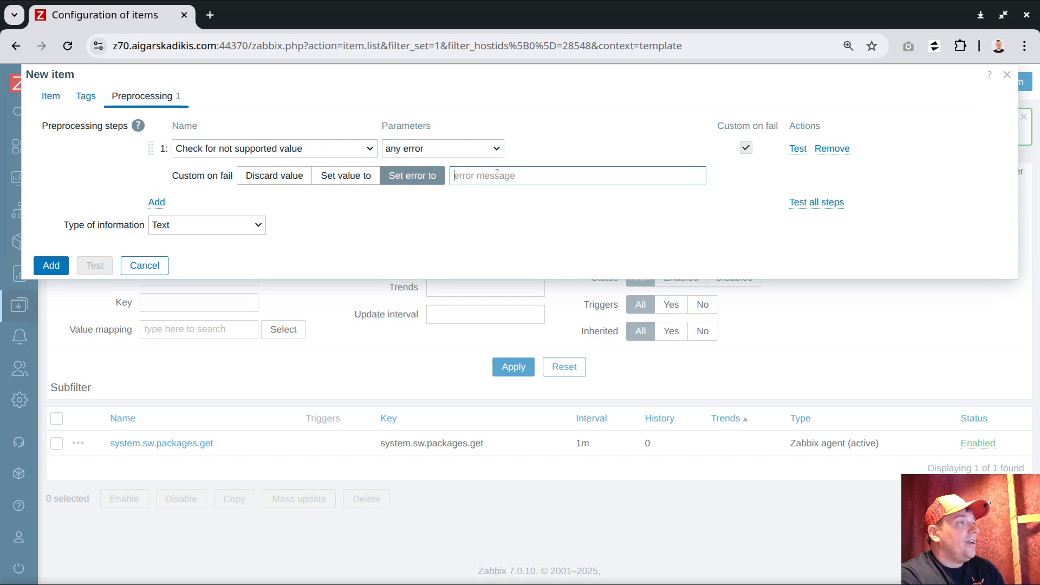
text(cannot get)
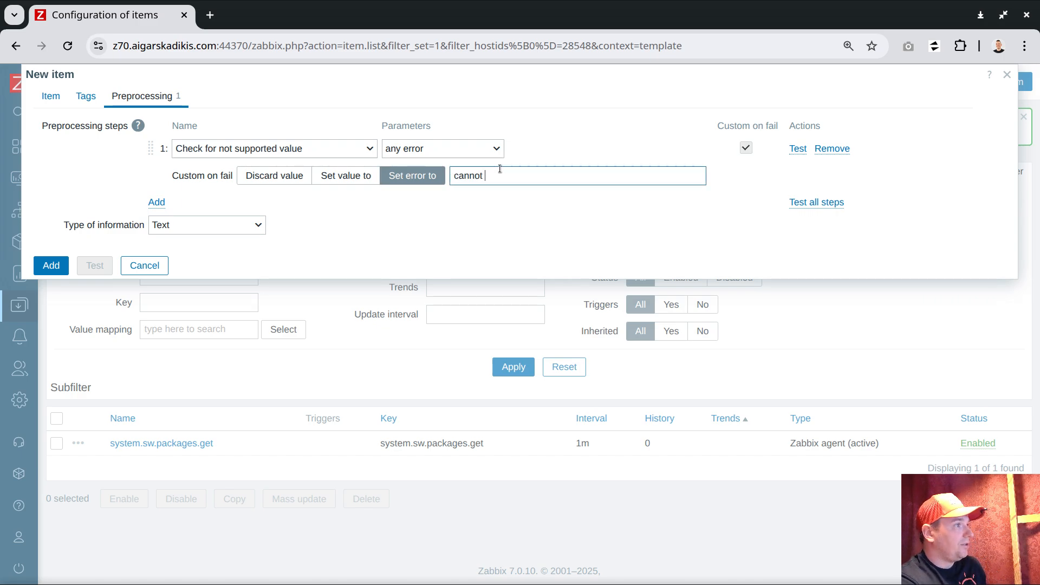
key(BackSpace)
key(BackSpace)
key(BackSpace)
key(BackSpace)
text(get inf)
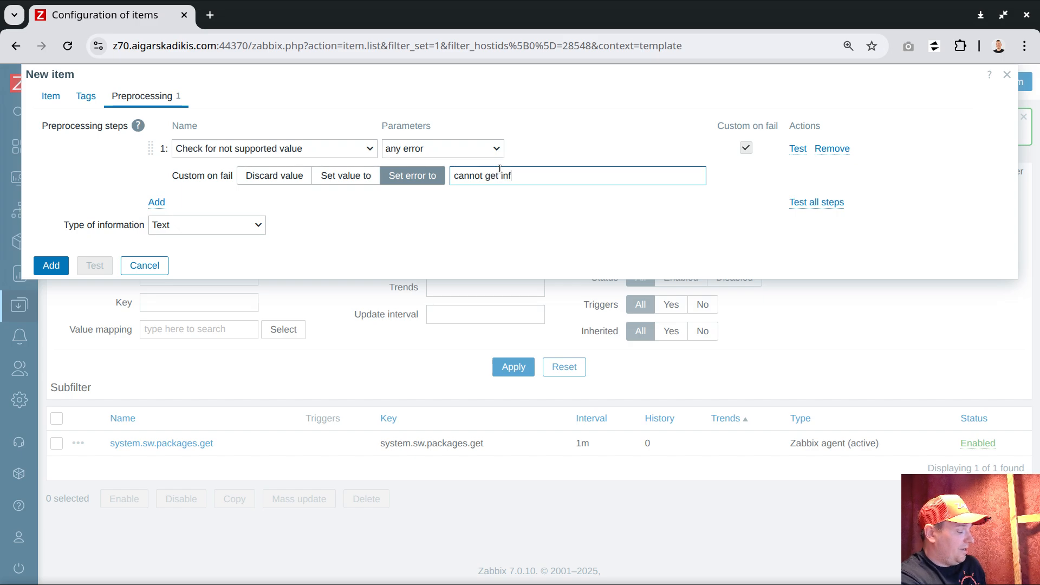
text(ormation)
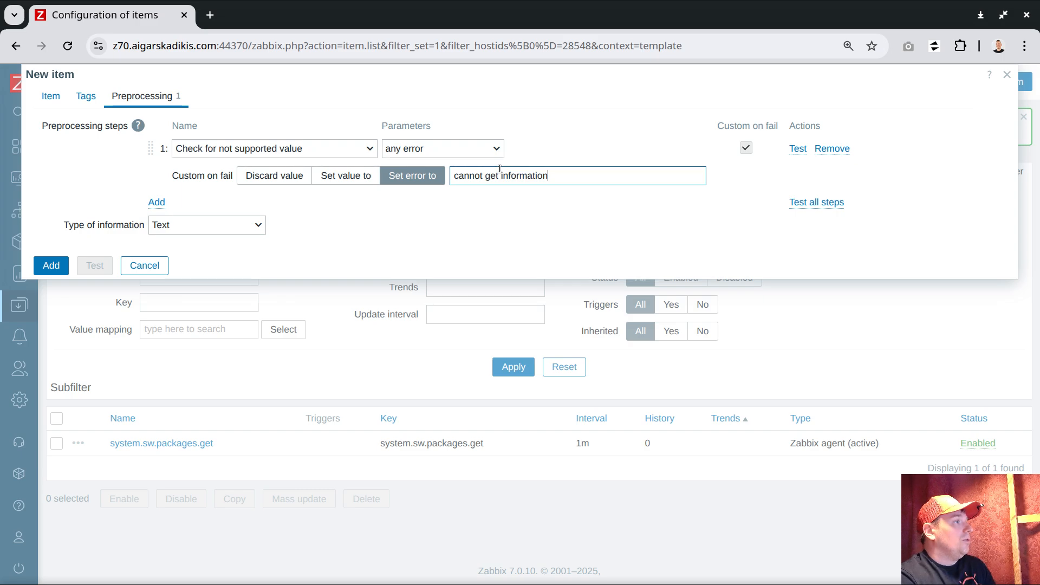
click(288, 179)
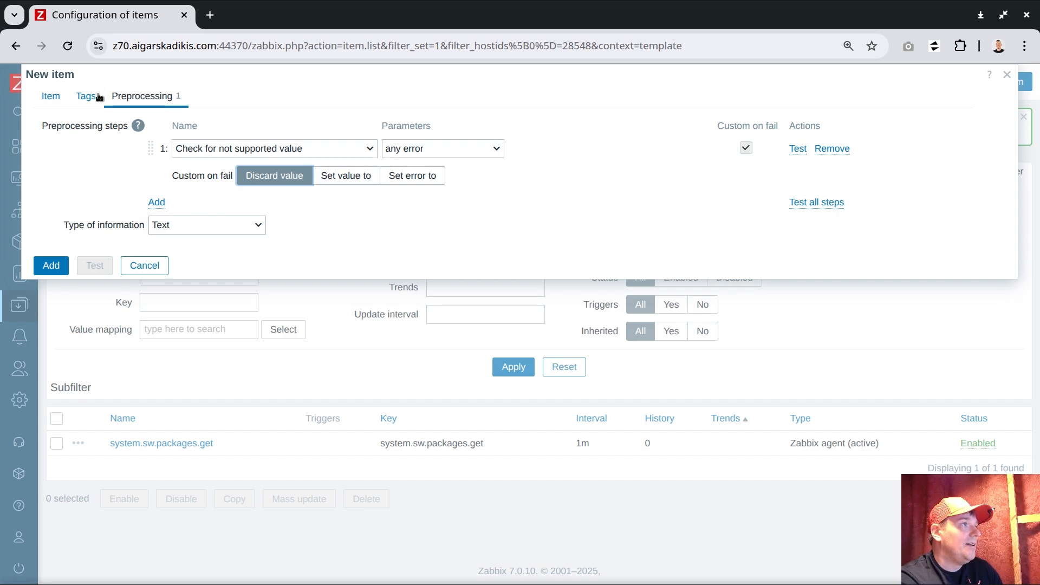
Set the history of the dependent gate item to Do not store
click(50, 96)
double_click(286, 172)
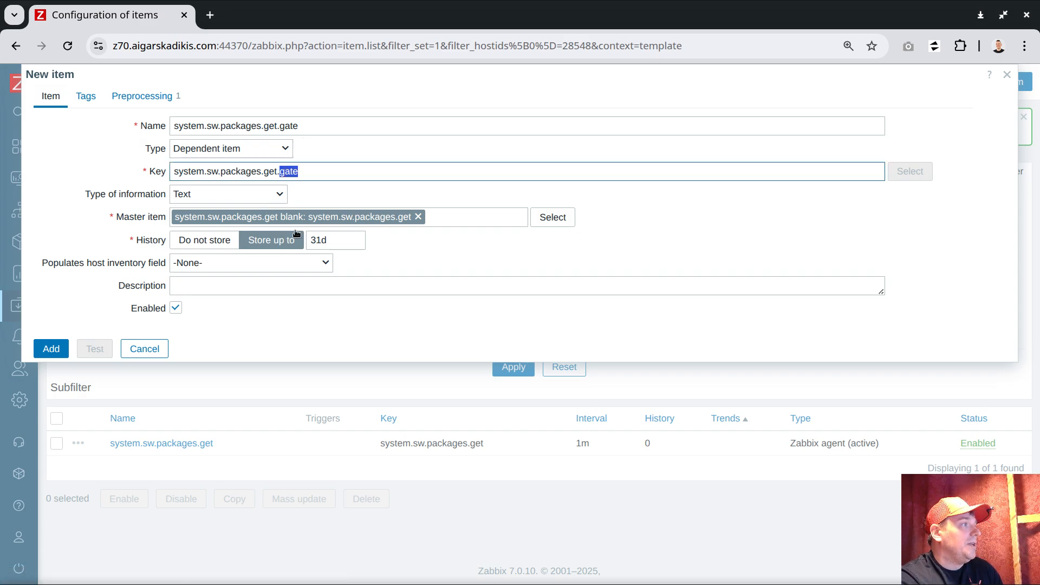
click(227, 243)
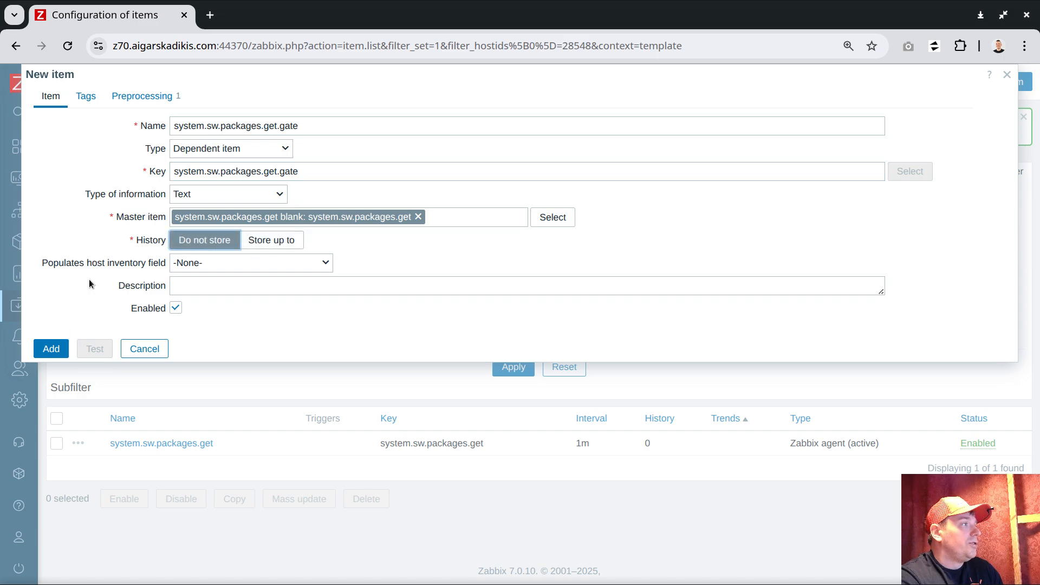
Add the configured dependent item system.sw.packages.get.gate to the template
click(52, 349)
scroll(368, 473, down, 1)
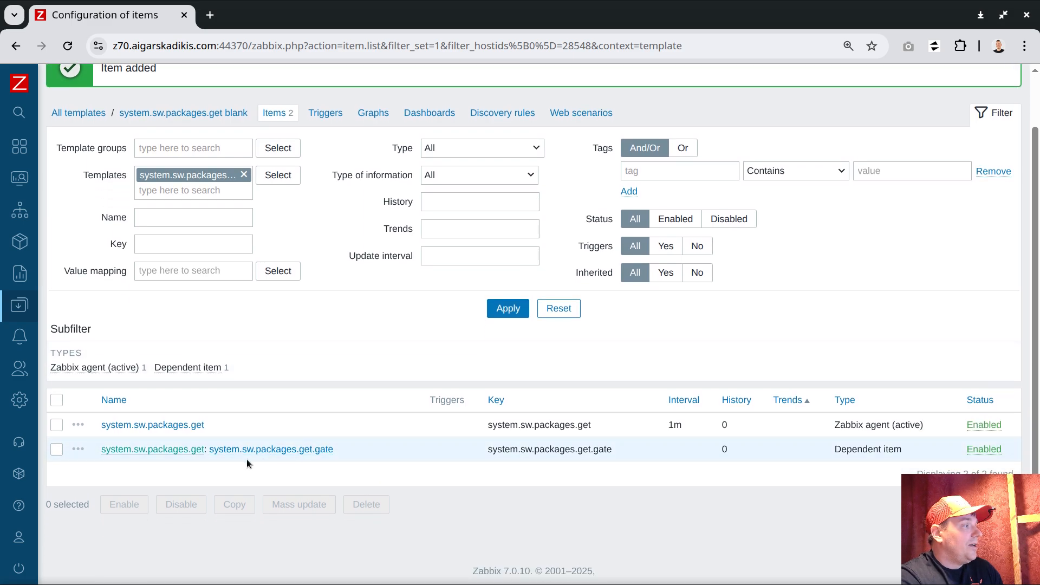
click(78, 449)
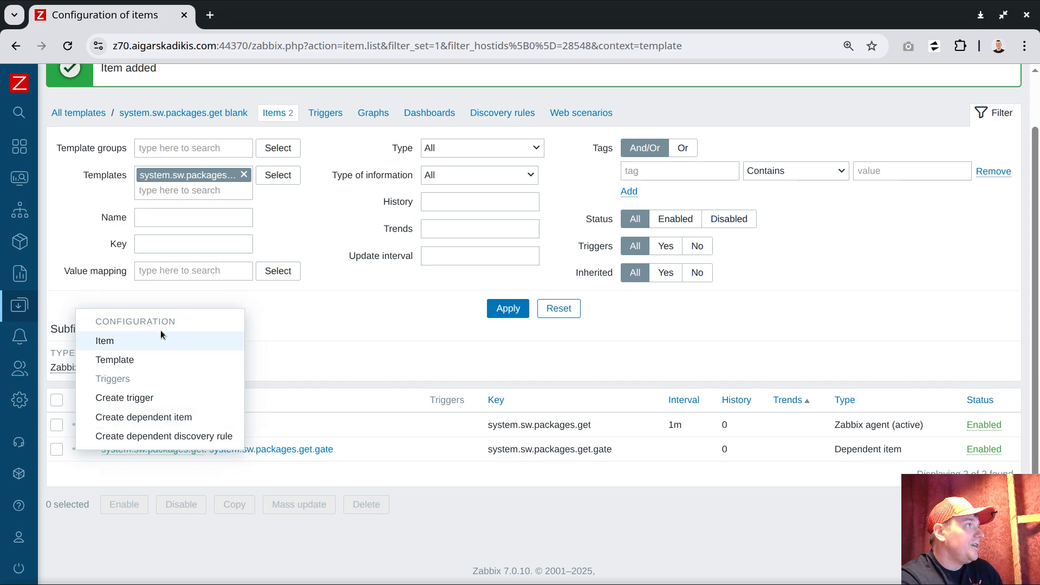
click(353, 209)
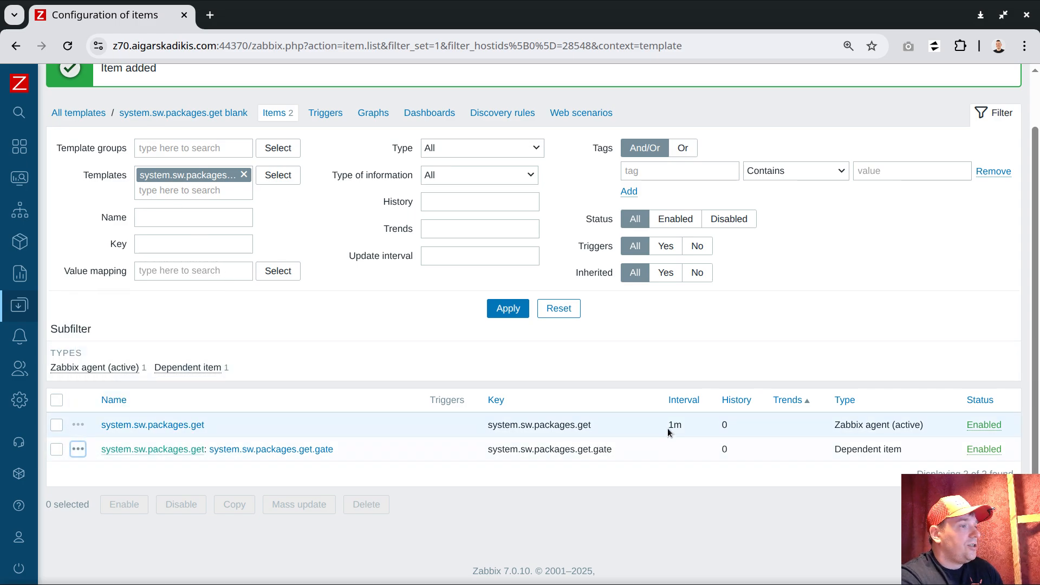
Open the hosts configuration in a separate browser tab and show the items of host do.zbx.gnt1.el8uek.lab
mouse_move(22, 403)
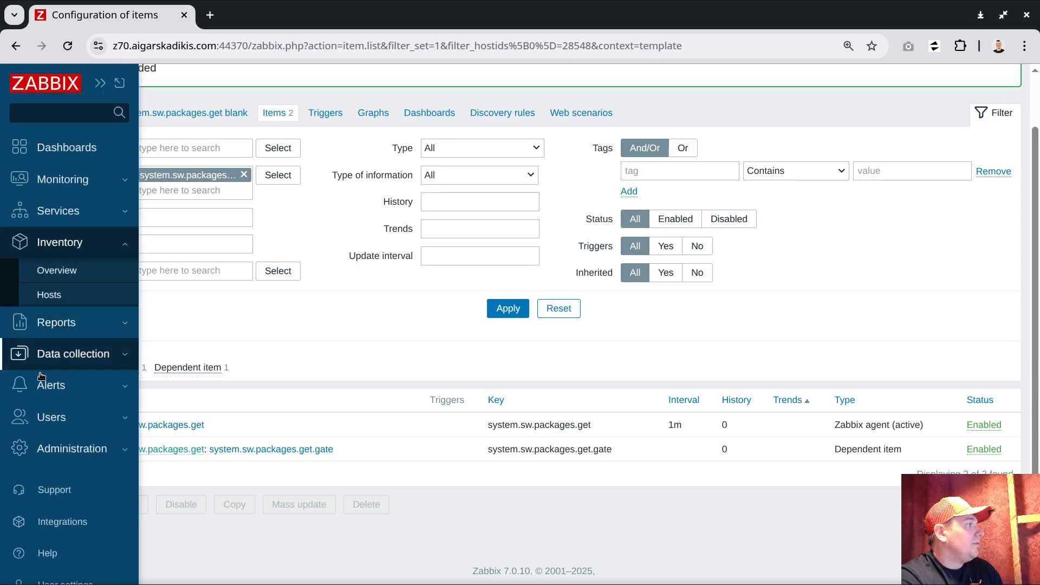
click(87, 355)
middle_click(63, 404)
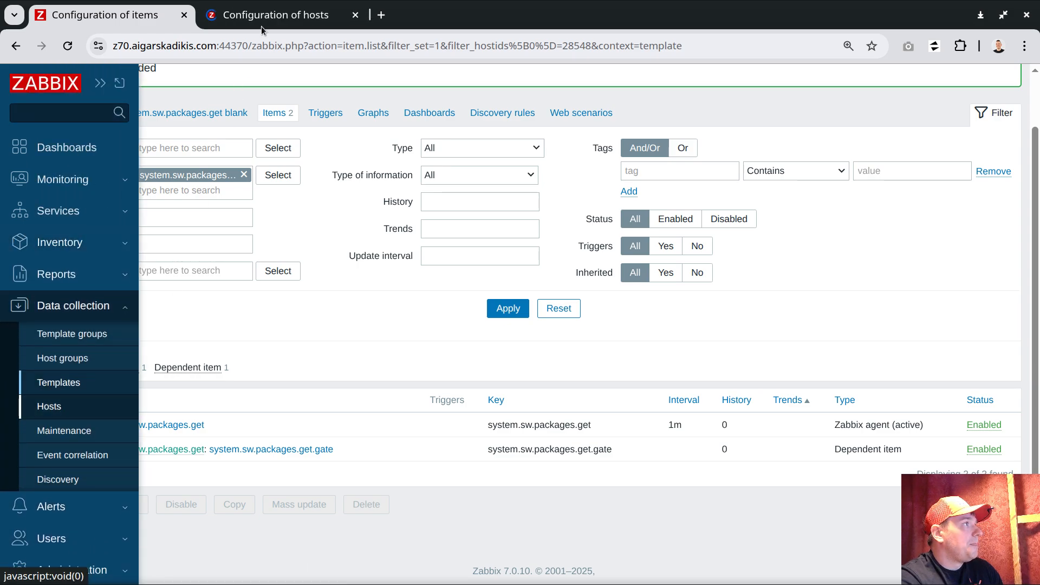
click(259, 23)
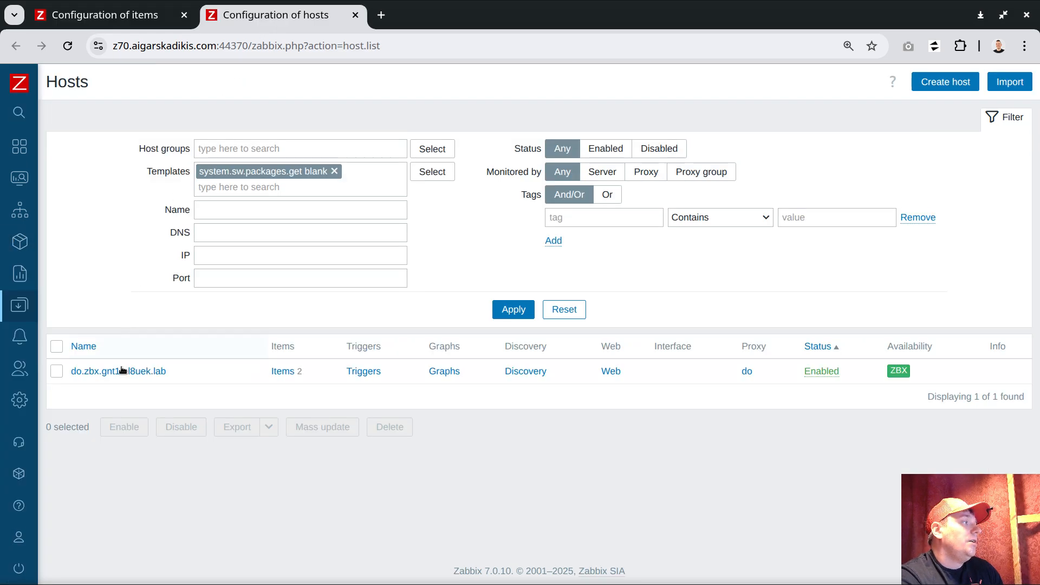
click(282, 371)
scroll(271, 411, down, 1)
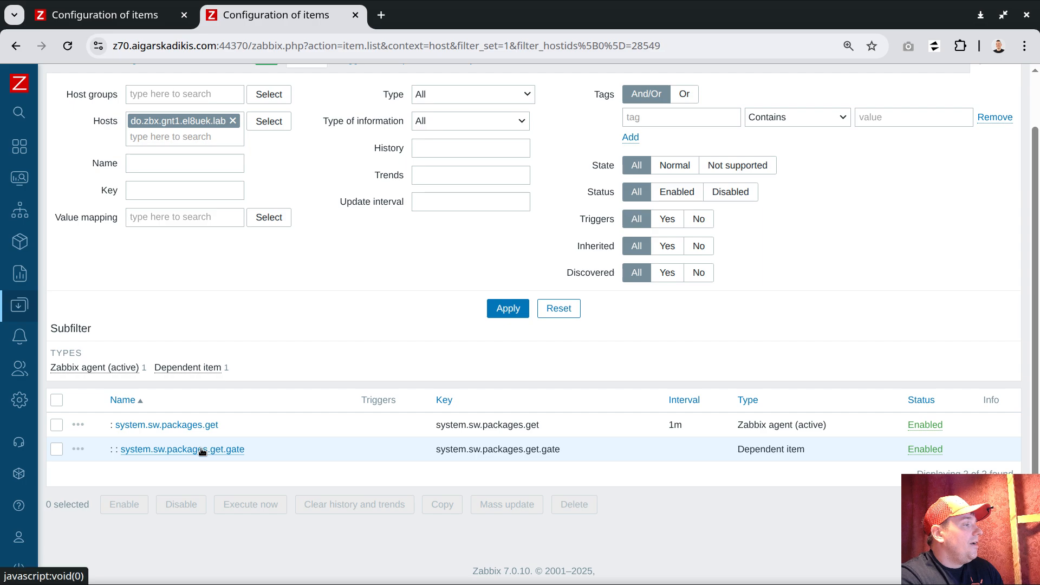
Change the template's system.sw.packages.get.gate item to store history up to 31d and save it
click(102, 14)
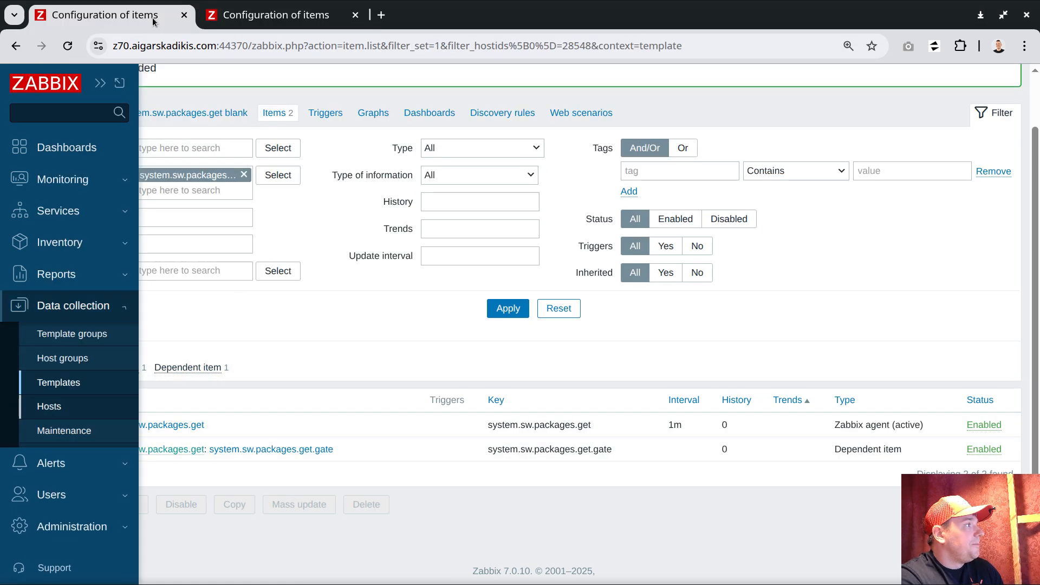
click(250, 450)
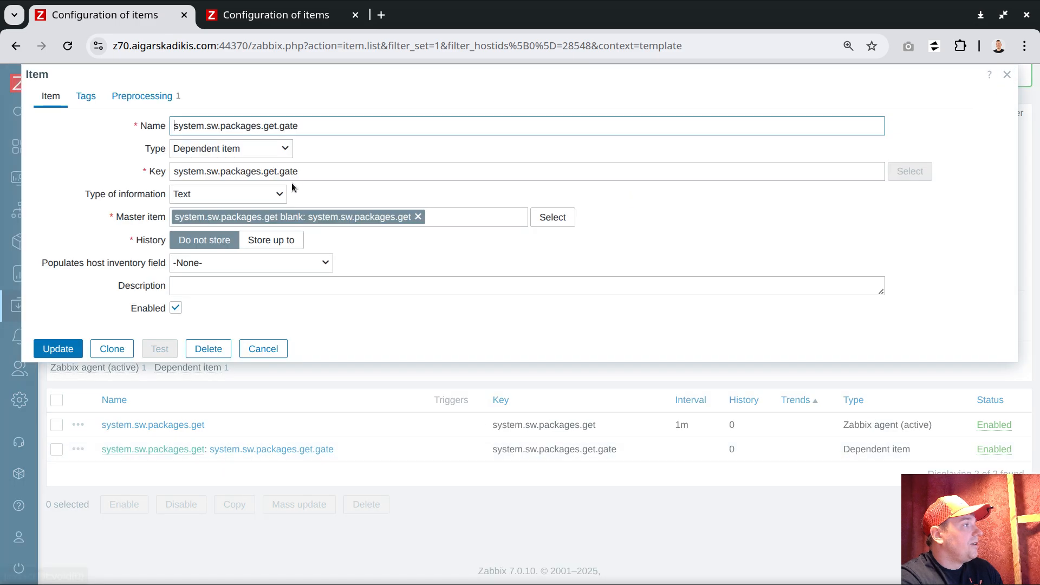
click(270, 240)
click(58, 348)
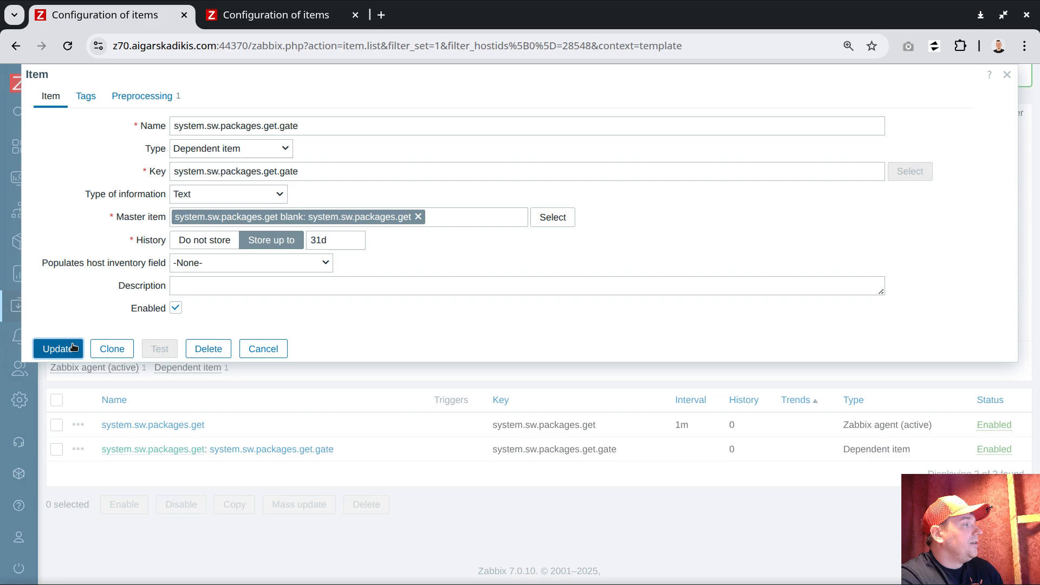
scroll(296, 463, down, 3)
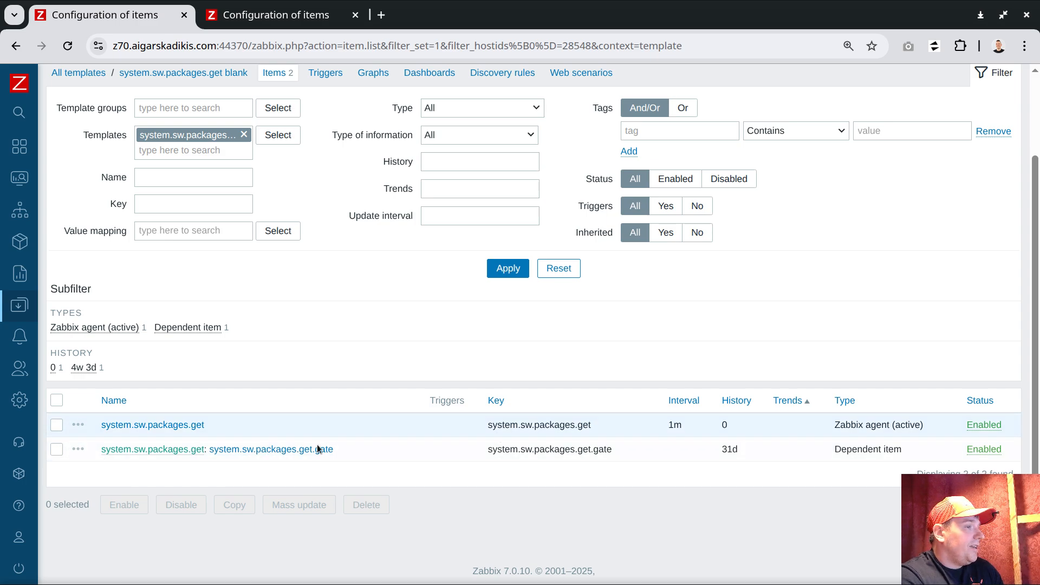
Create a dependent item under system.sw.packages.get.gate named "installed packages and version" with the key installed.packages
click(78, 449)
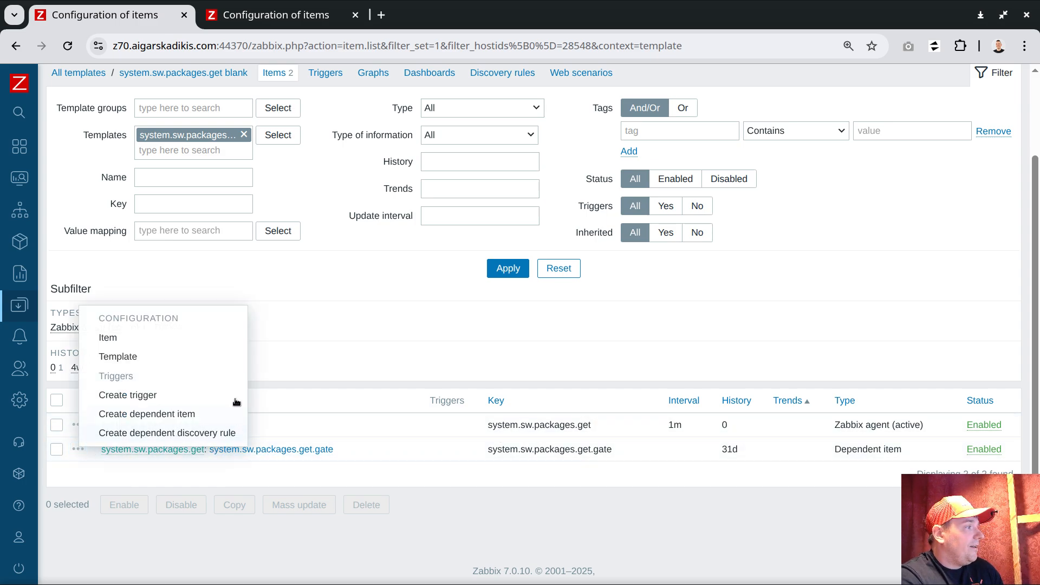
click(176, 415)
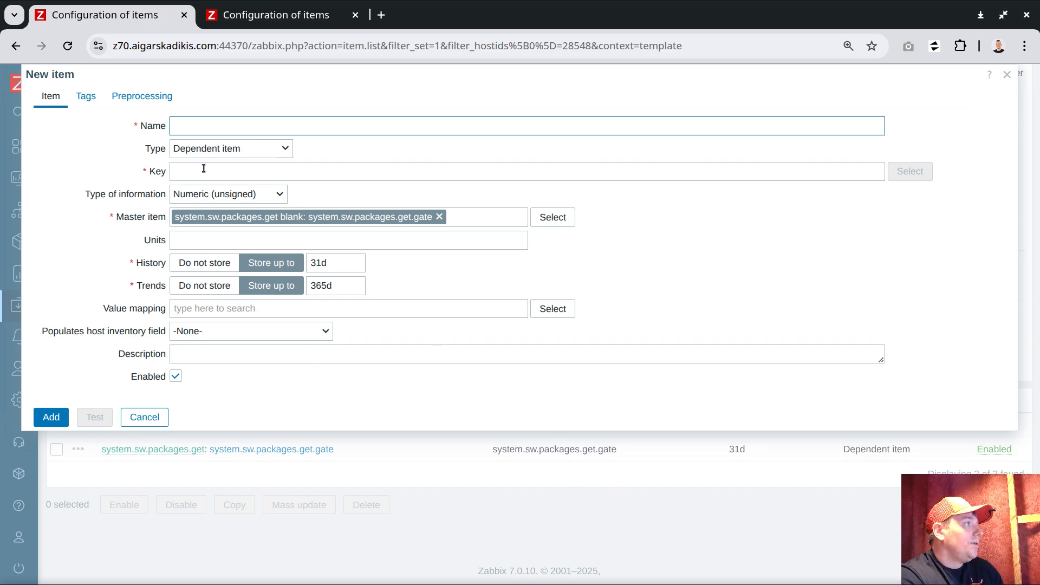
click(205, 168)
text(json)
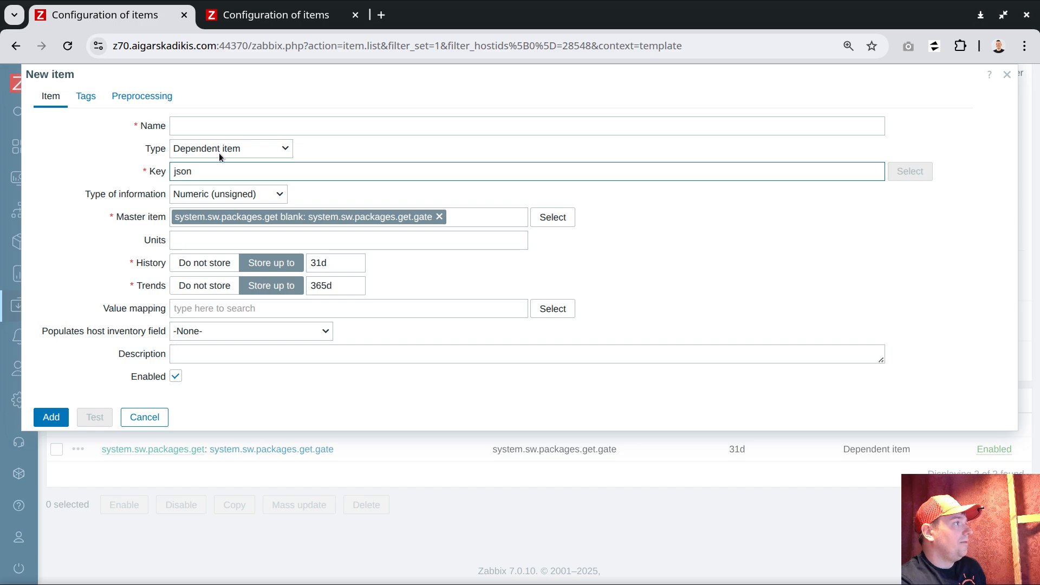
click(233, 129)
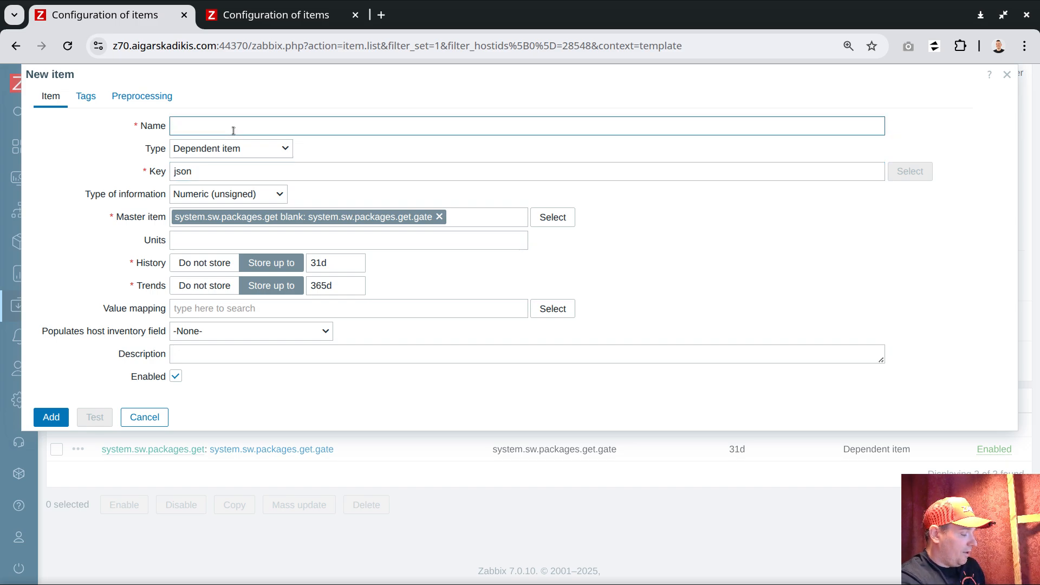
text(installed packa)
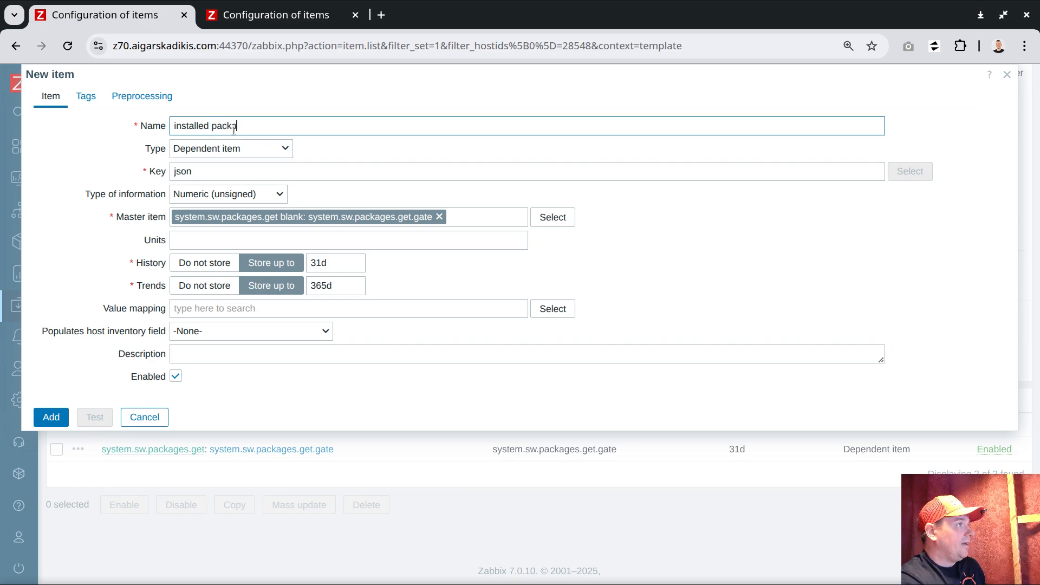
text(ges and version)
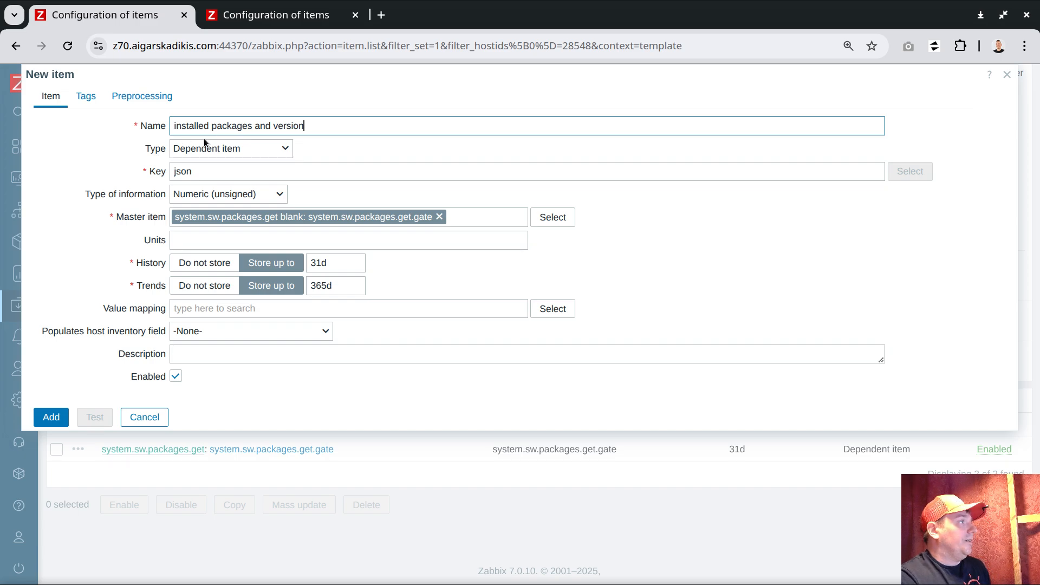
double_click(192, 171)
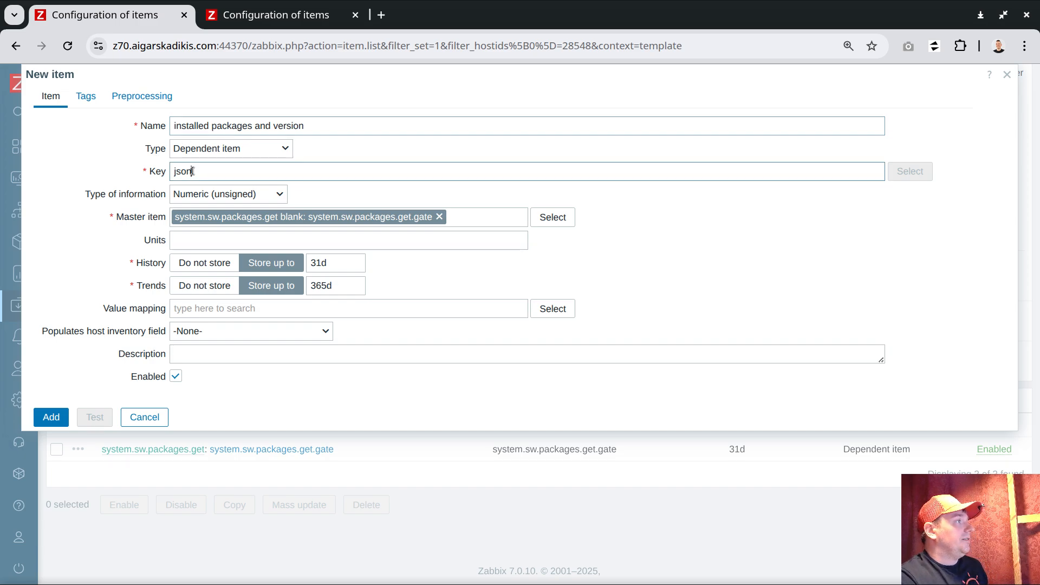
text(installed)
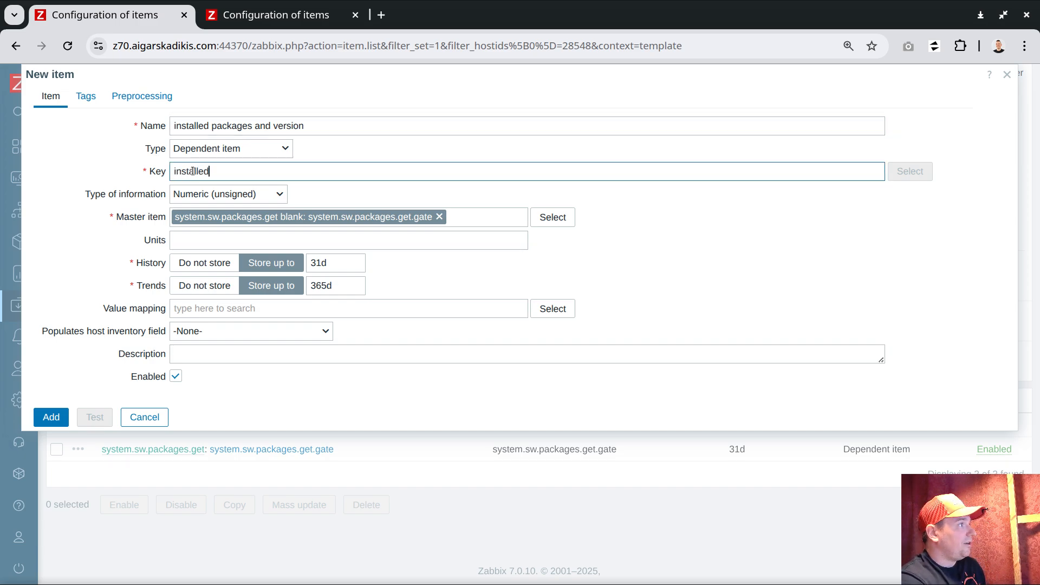
text(.packages)
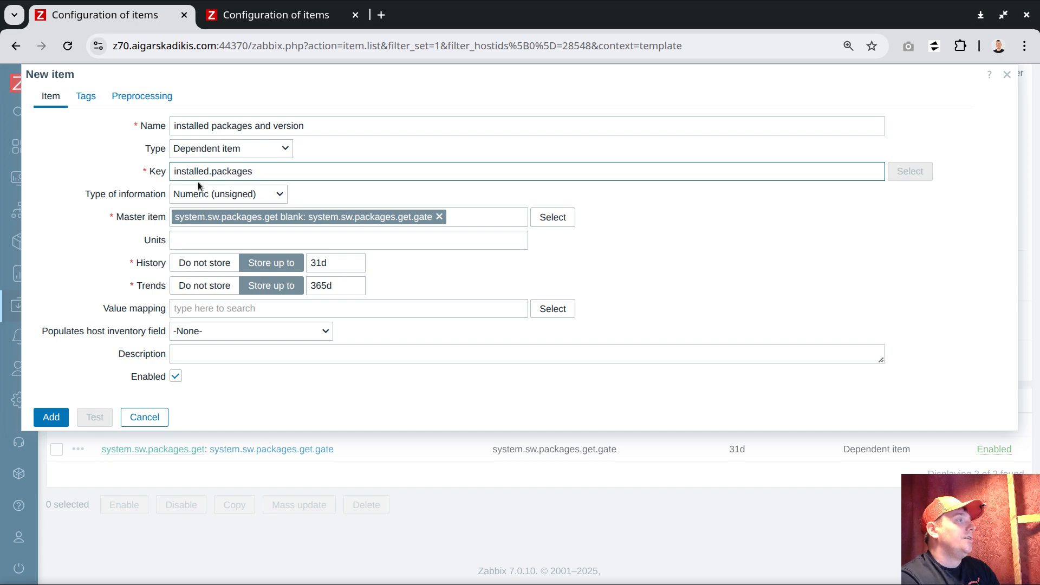
Set the new item's type of information to Text and history to Do not store, and have it populate the Site notes inventory field
click(198, 187)
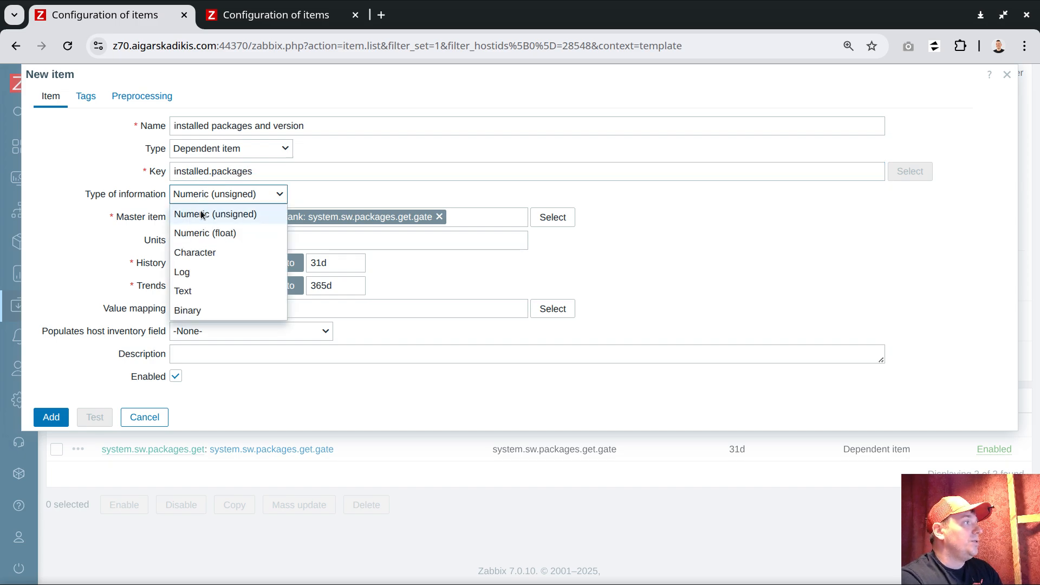
click(198, 291)
click(219, 239)
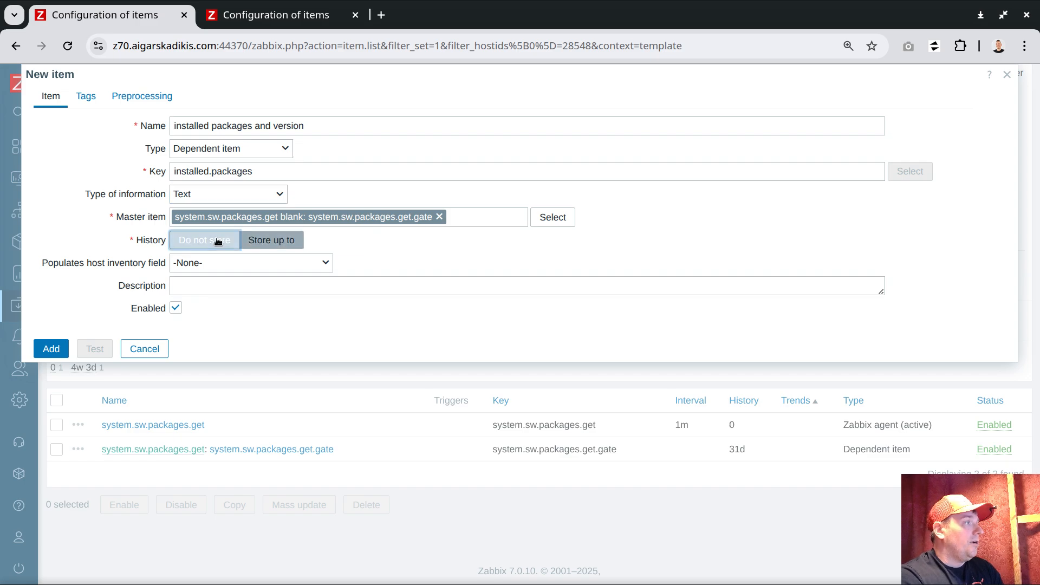
click(219, 265)
drag(330, 297, 326, 459)
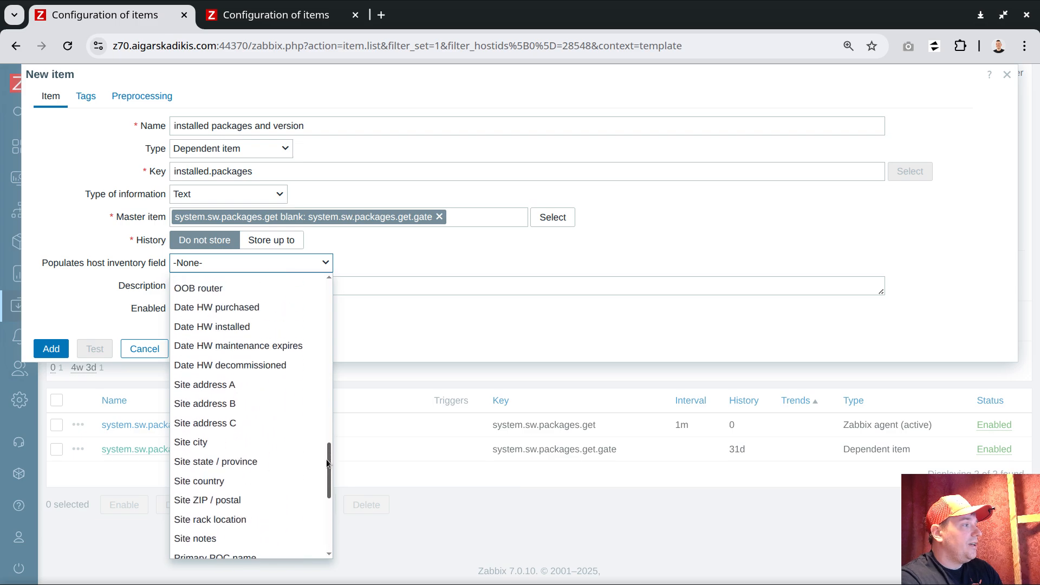
click(206, 540)
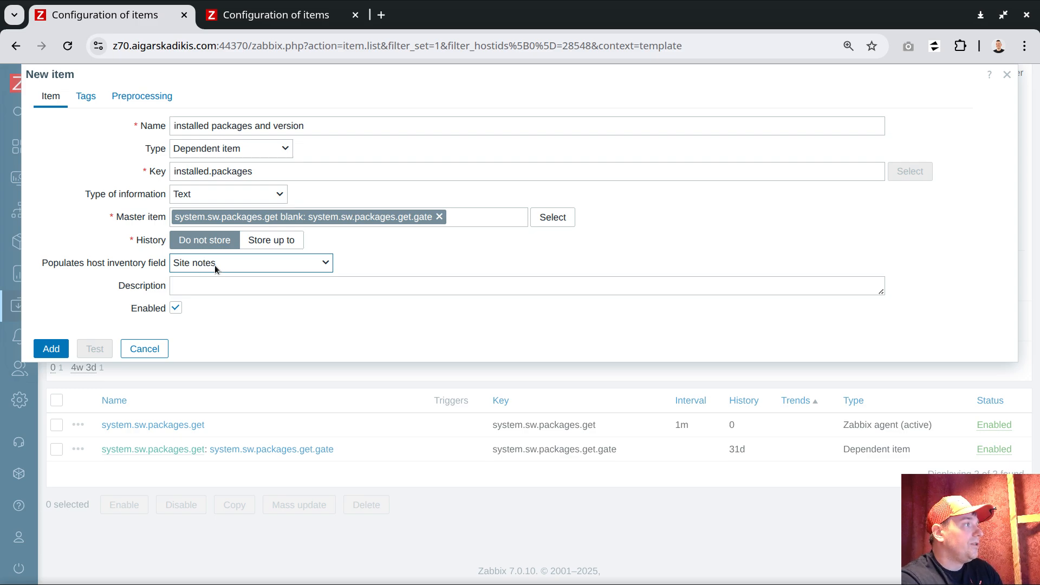
Add a JavaScript preprocessing step to the installed packages item
click(144, 98)
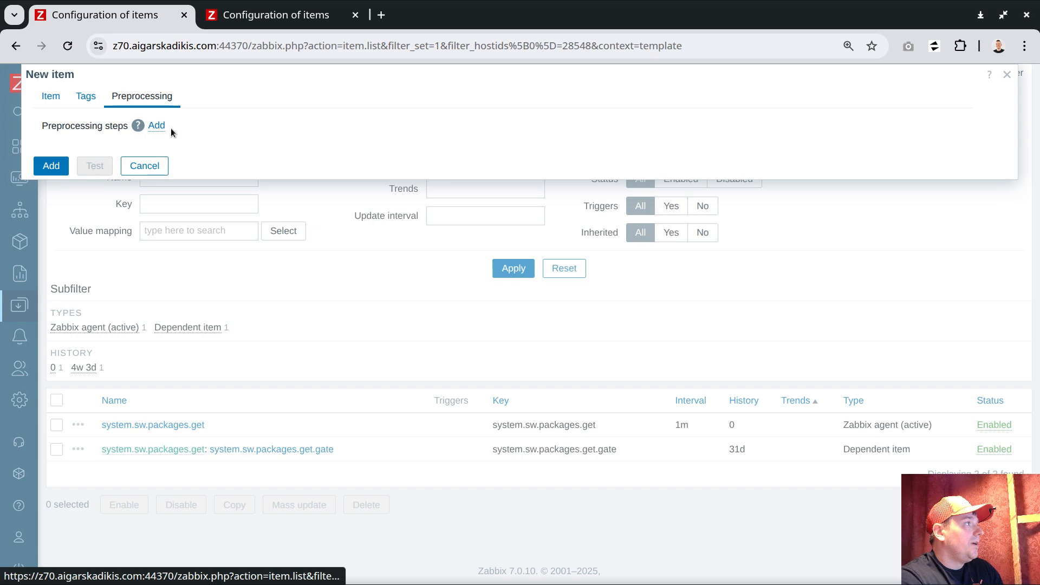
click(157, 126)
click(229, 150)
scroll(233, 249, down, 3)
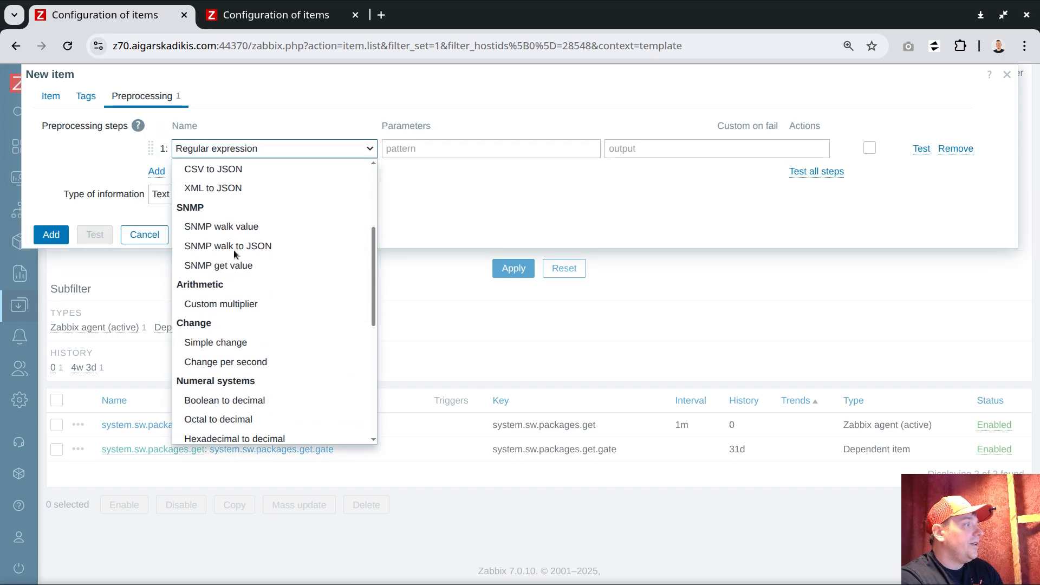
scroll(232, 250, down, 3)
click(226, 394)
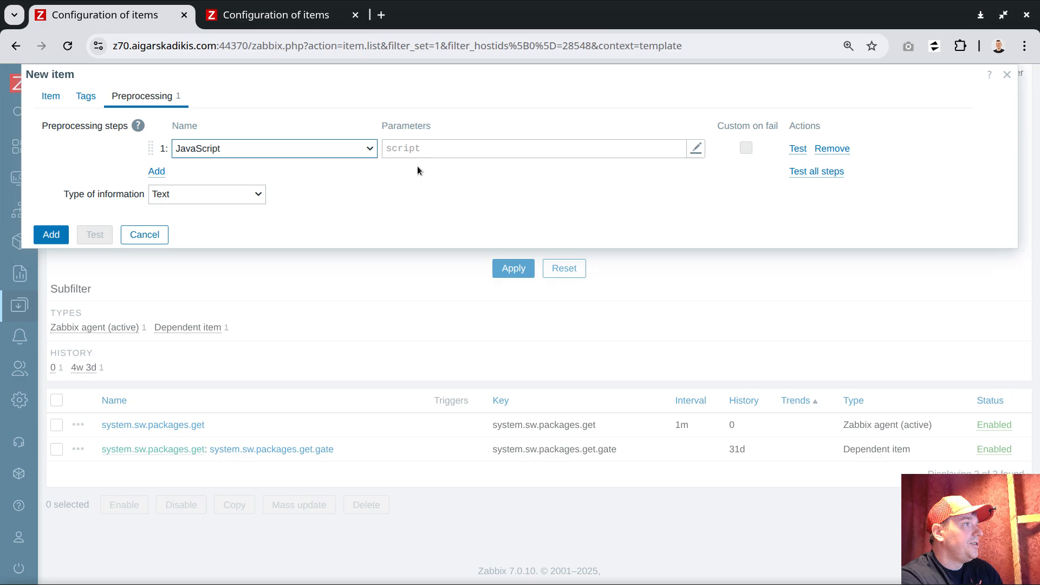
Switch to VS Code to review the script in 1-extract-name-version.js, and return to the Zabbix item form
key(alt+Tab)
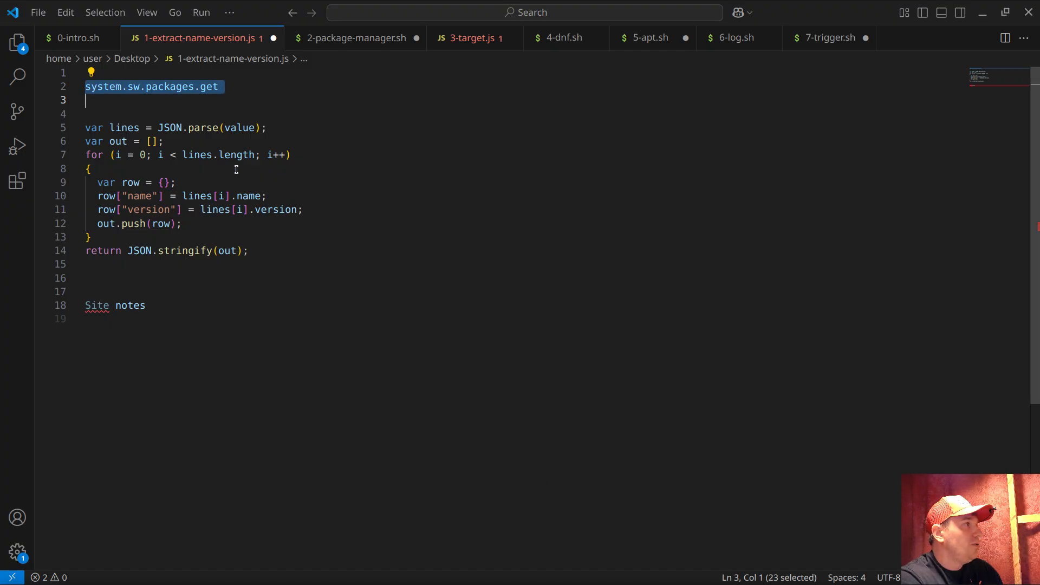
click(315, 211)
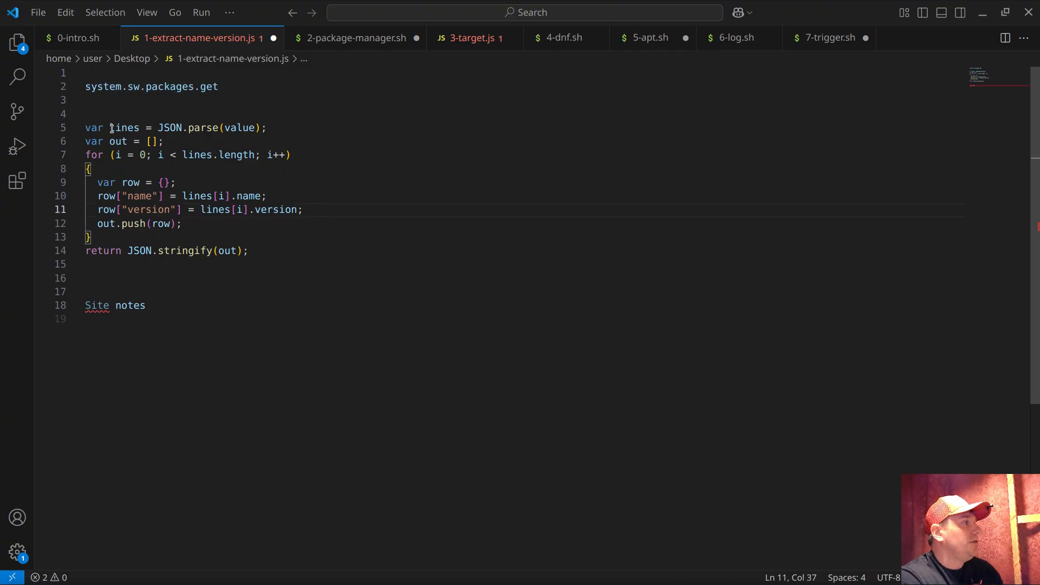
key(alt+Tab)
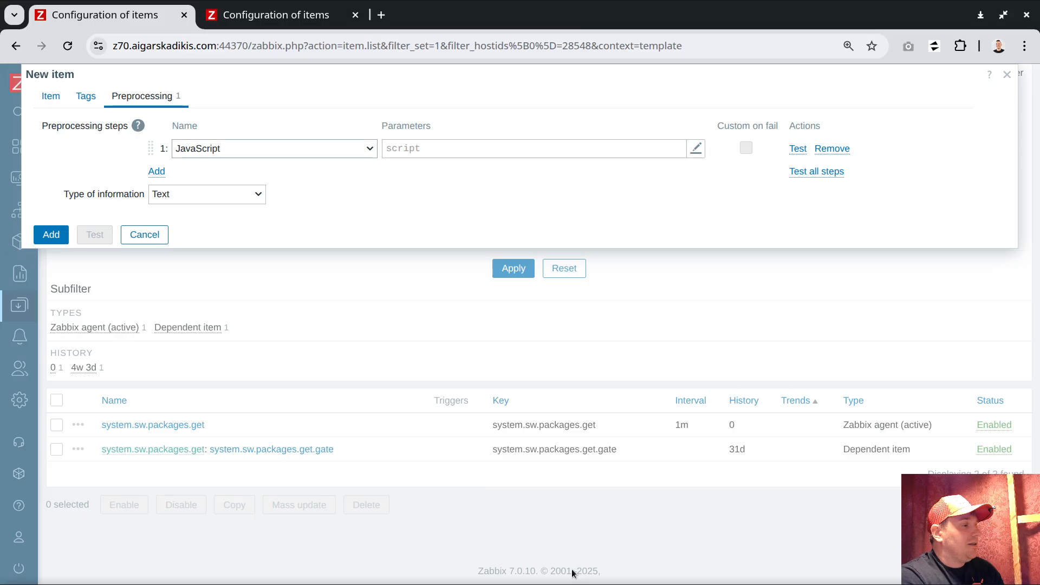
Open the 500 latest values of the host's system.sw.packages.get.gate item in a separate tab and examine the manager and size fields
click(271, 16)
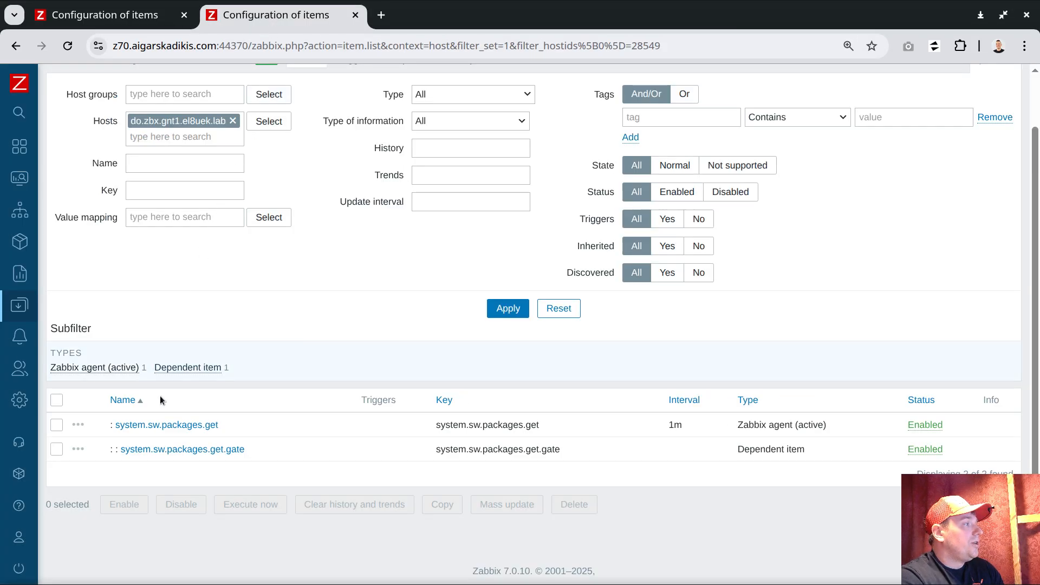
click(78, 449)
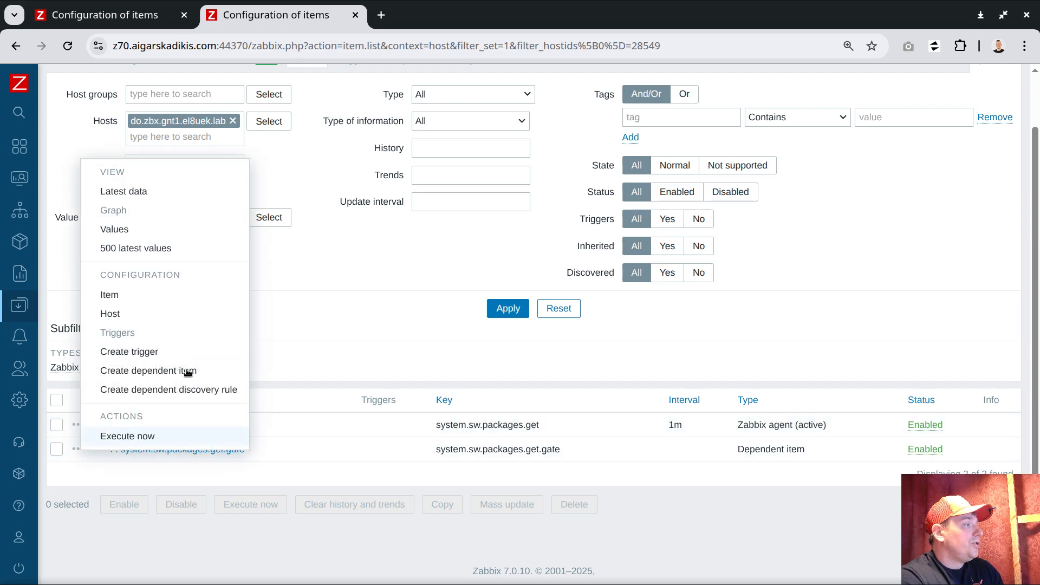
middle_click(162, 249)
click(442, 15)
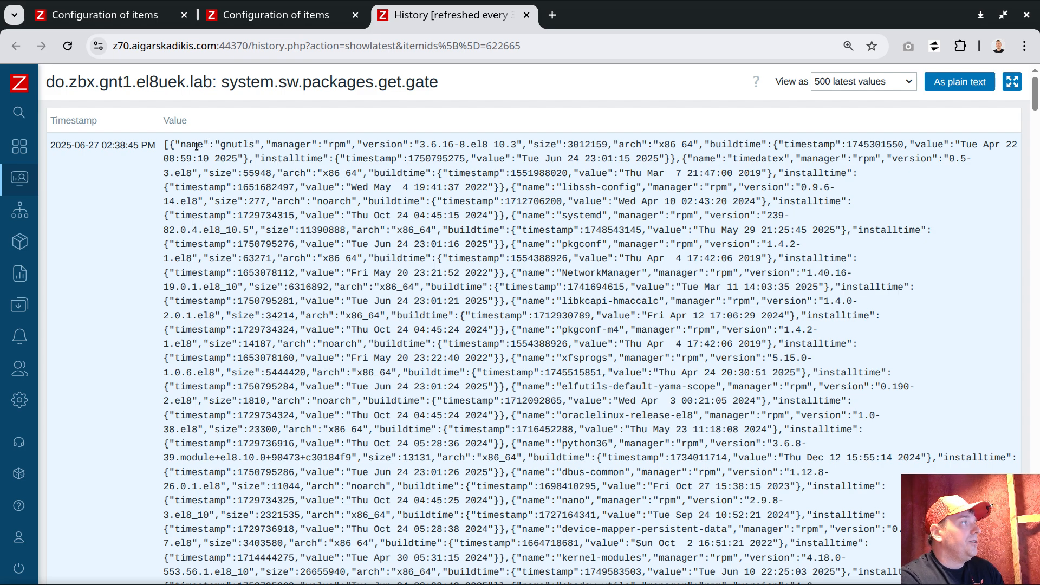
double_click(292, 143)
double_click(339, 144)
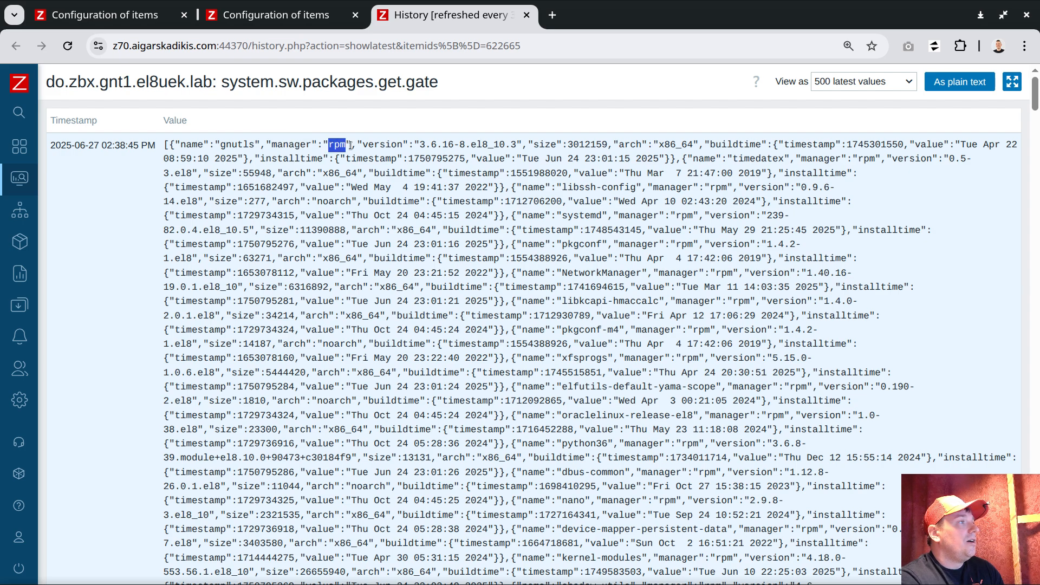
double_click(546, 144)
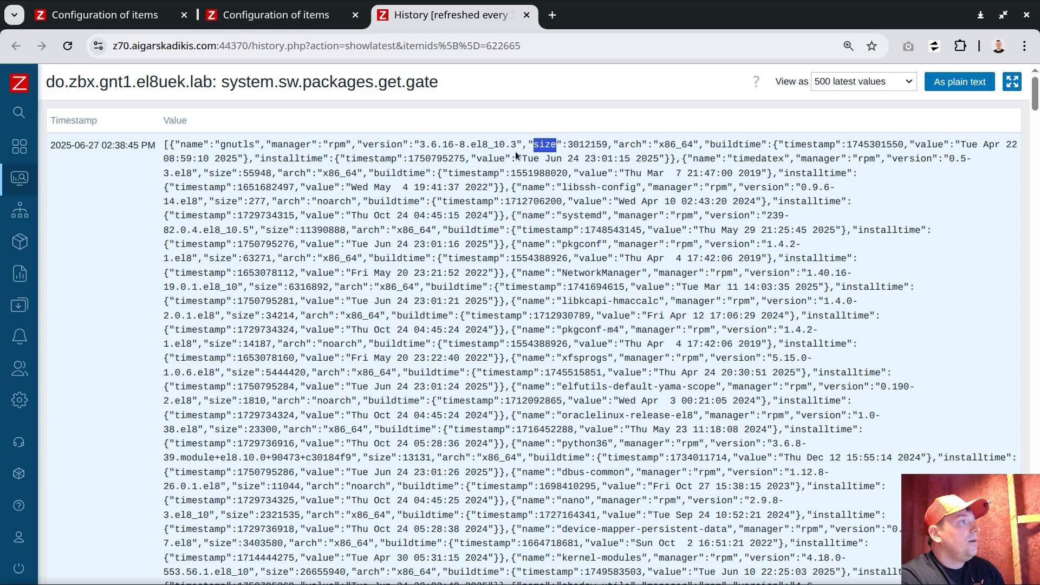
Examine the version and name fields in the latest collected value of the gate item
click(382, 145)
double_click(383, 145)
click(189, 144)
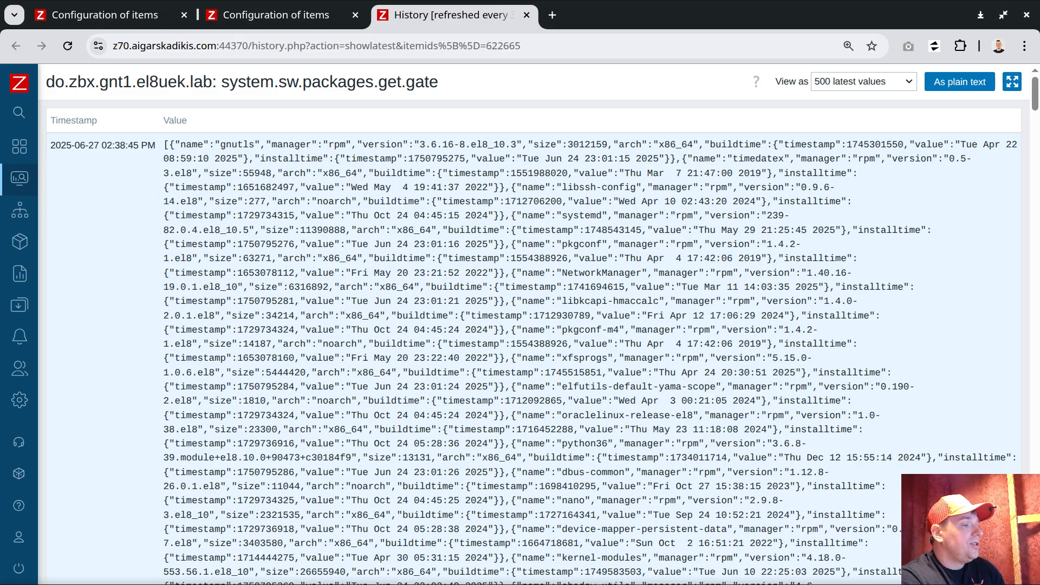
Switch to VS Code and copy the script from var lines through return JSON.stringify(out) in 1-extract-name-version.js
key(alt+Tab)
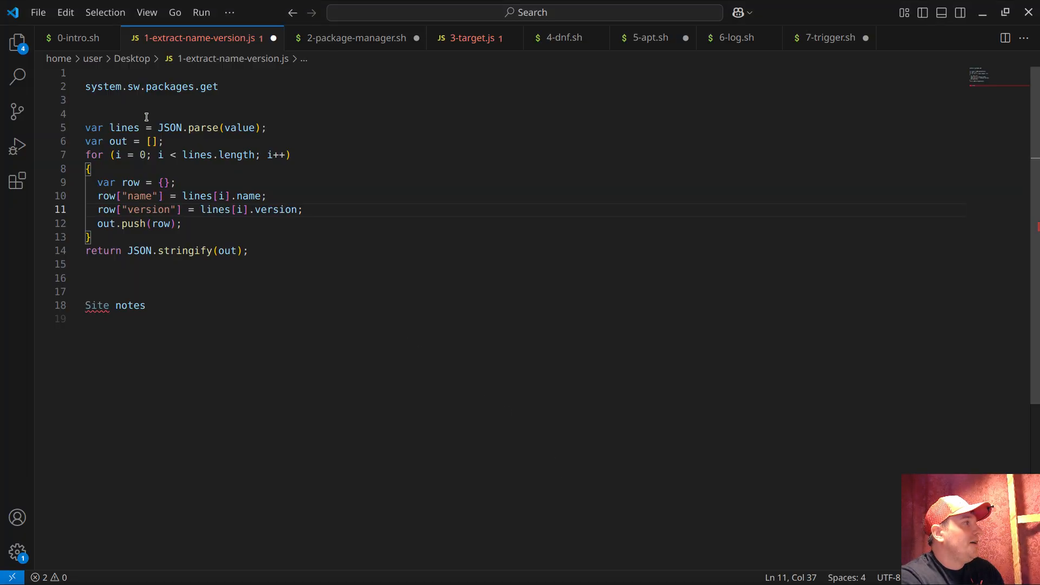
drag(65, 129, 52, 160)
key(shift+Down)
key(shift+Down)
key(shift+Down)
key(shift+Down)
key(shift+Down)
key(shift+Down)
key(shift+Down)
key(shift+Down)
key(ctrl+c)
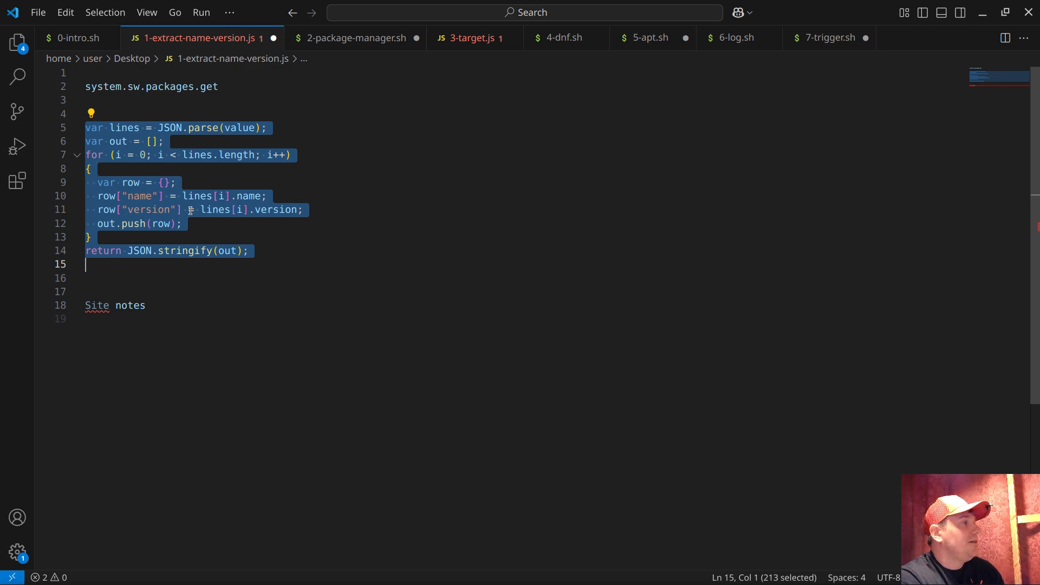
right_click(179, 198)
click(216, 527)
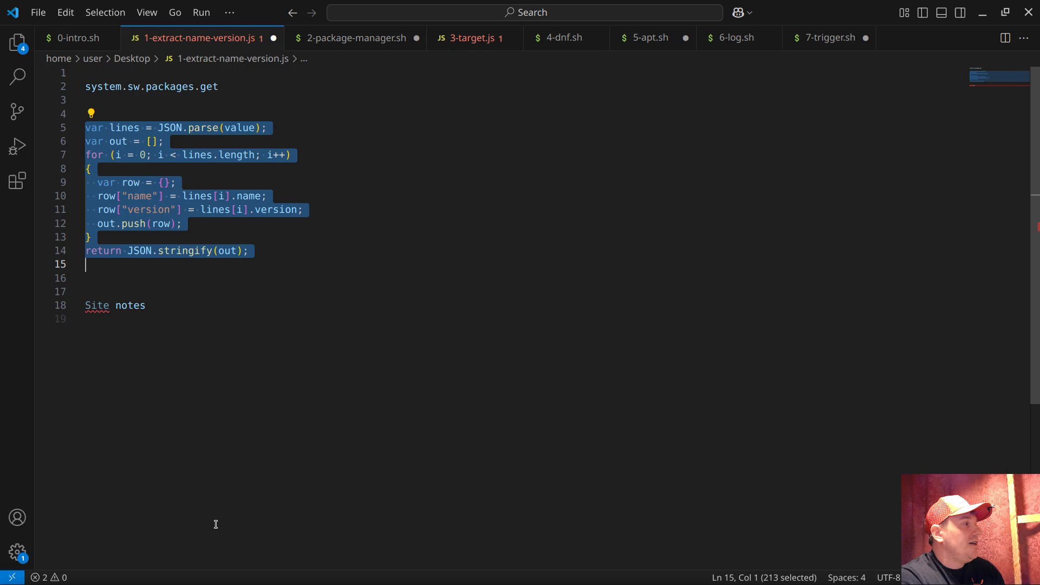
Back in Zabbix, paste the copied script into the new item's JavaScript preprocessing step, apply it, and add the item to the template
key(alt+Tab)
click(261, 19)
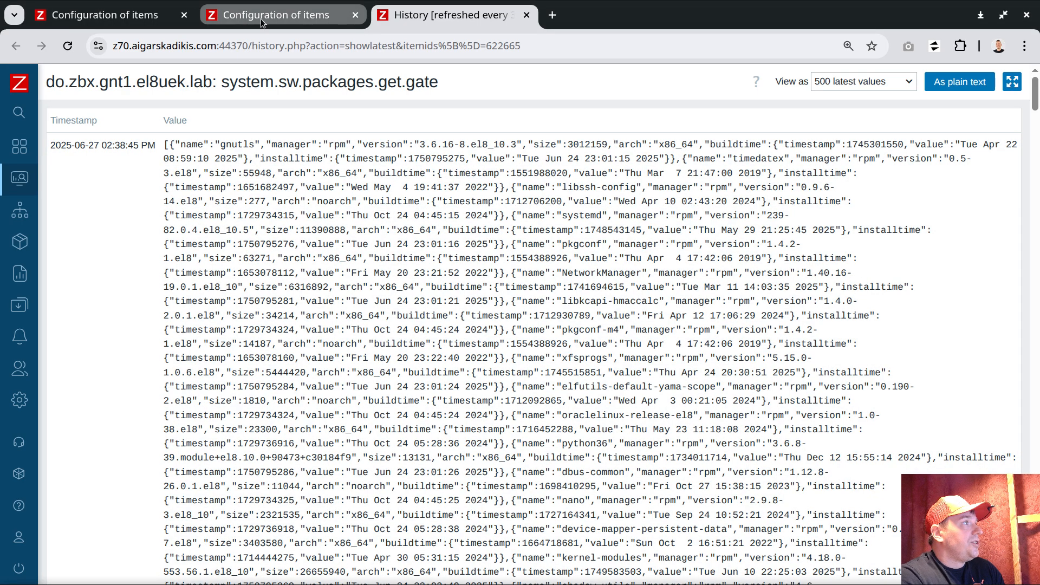
click(132, 21)
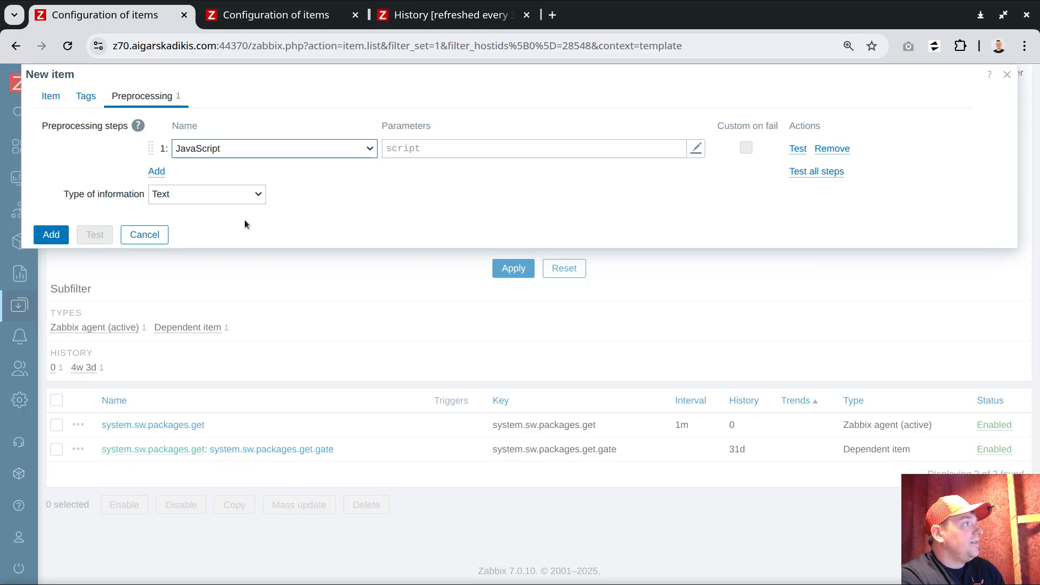
click(405, 155)
right_click(335, 116)
click(380, 265)
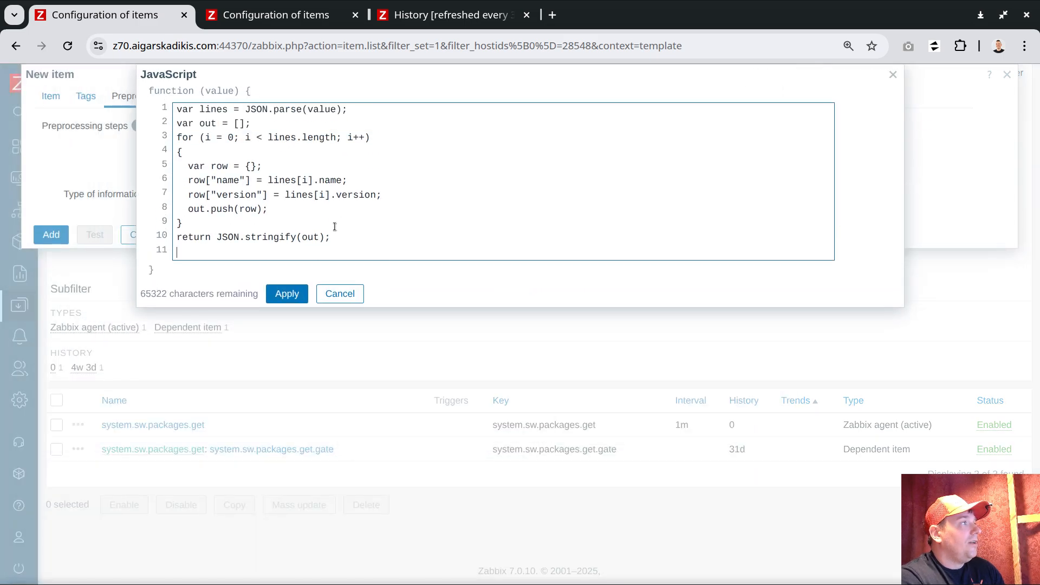
click(278, 301)
click(51, 96)
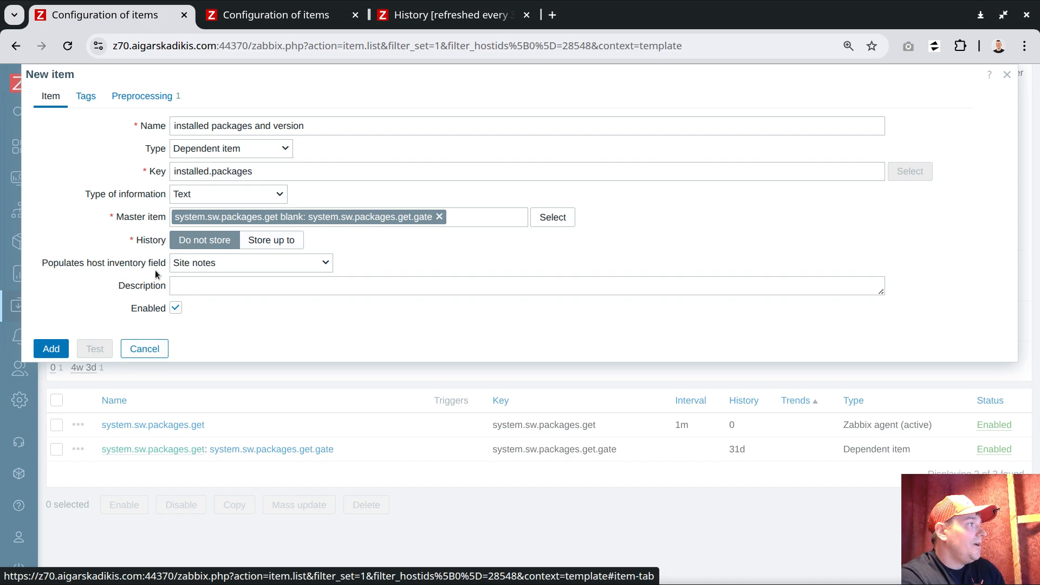
click(54, 349)
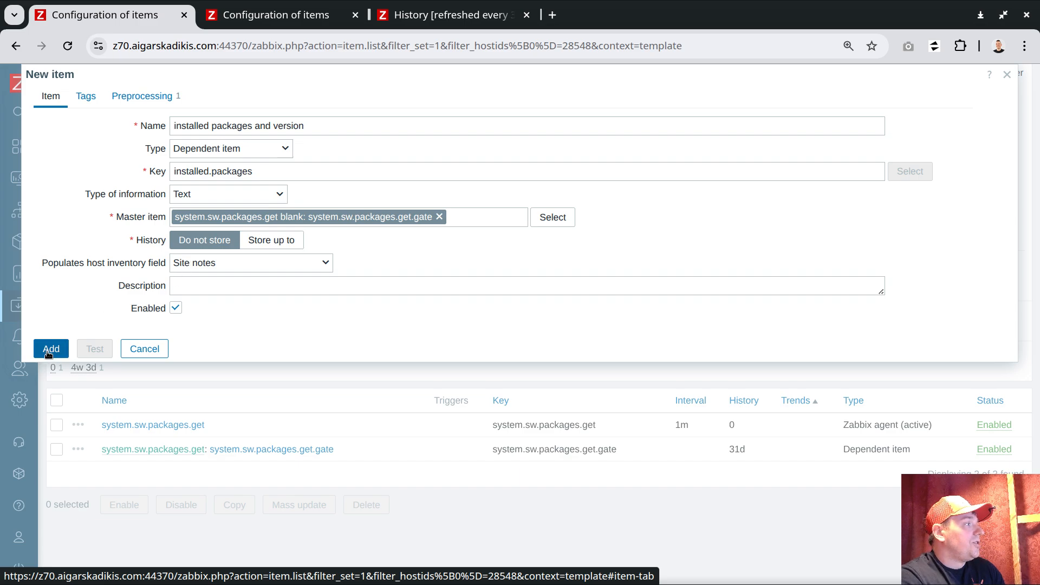
Set the history of the template's system.sw.packages.get.gate item to Do not store and save the item
scroll(324, 359, down, 3)
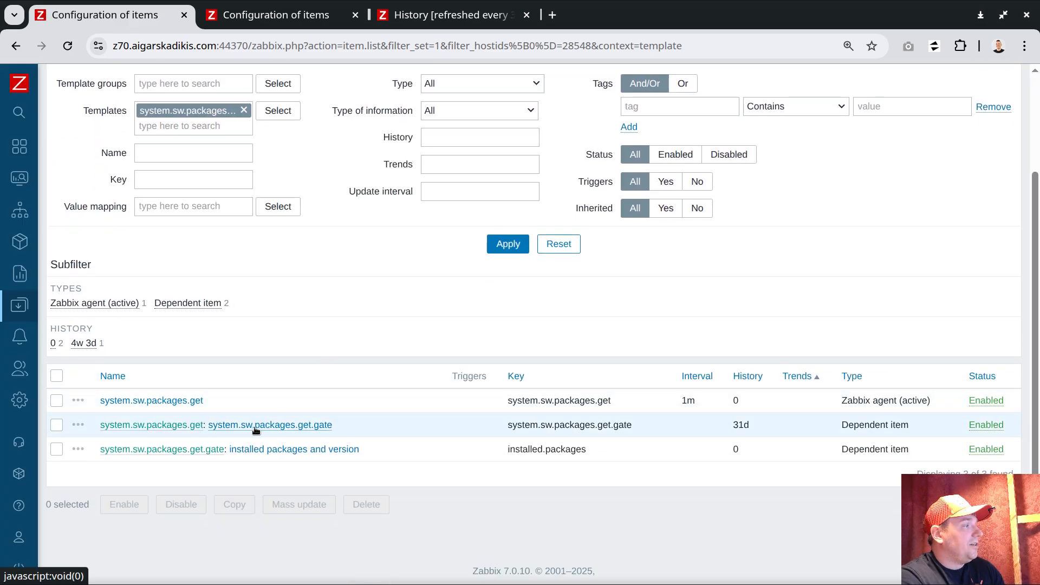
click(316, 425)
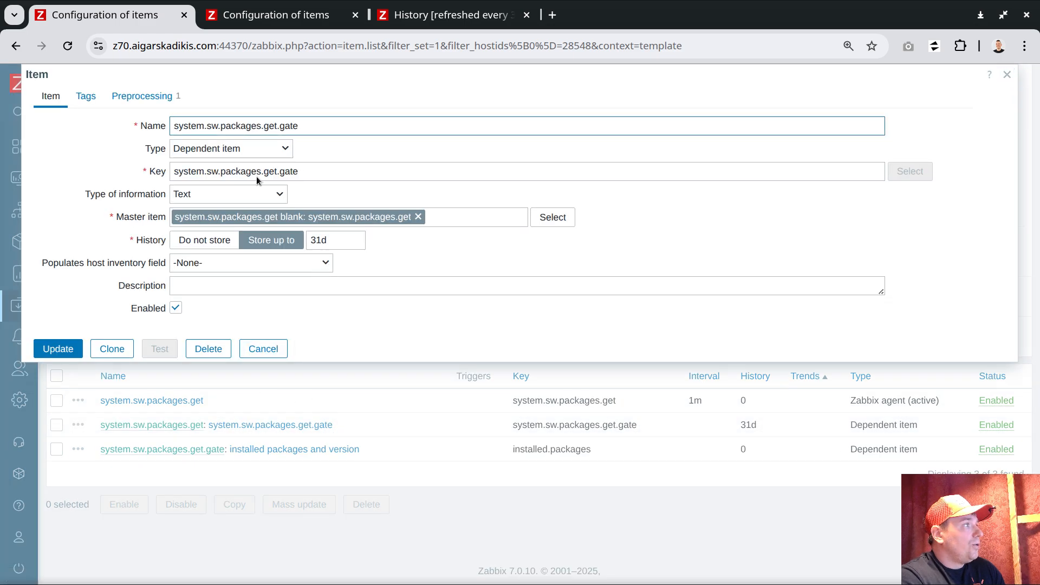
click(205, 240)
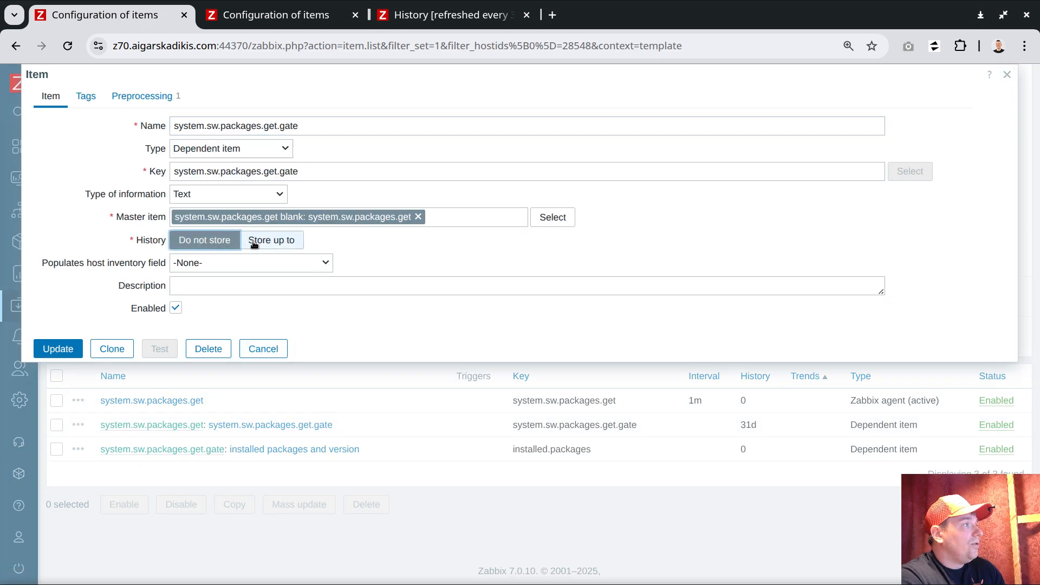
click(44, 355)
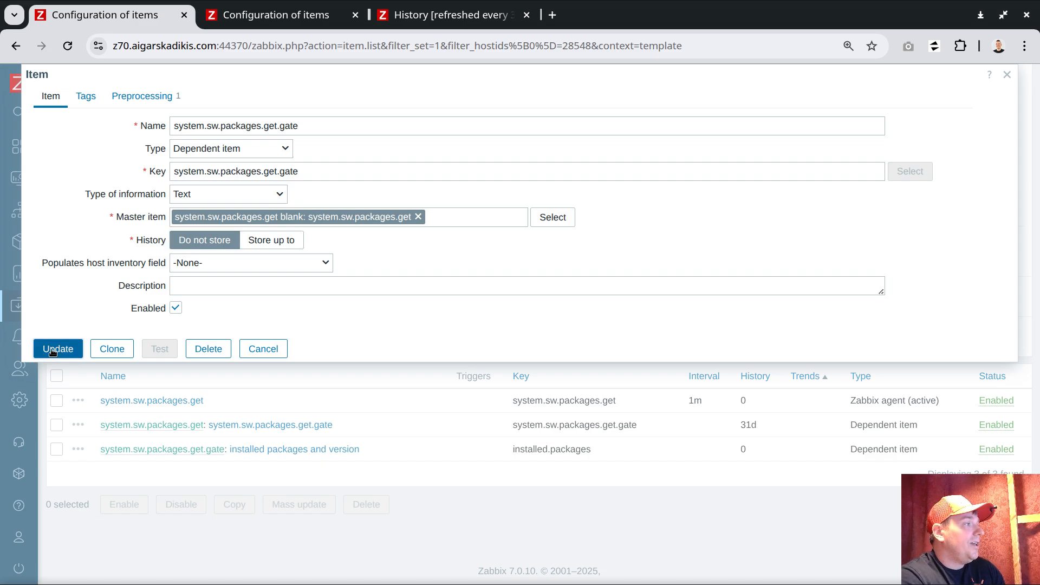
Open the inventory of host do.zbx.gnt1.el8uek.lab, check which item feeds its Site notes field, and close the host form
scroll(229, 281, down, 2)
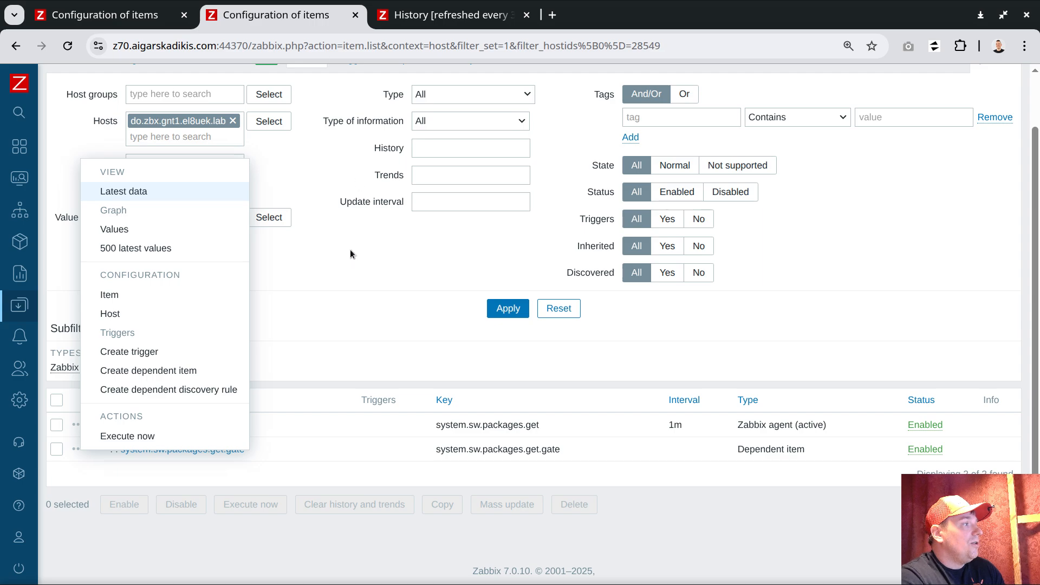
click(350, 254)
scroll(321, 336, up, 1)
click(157, 120)
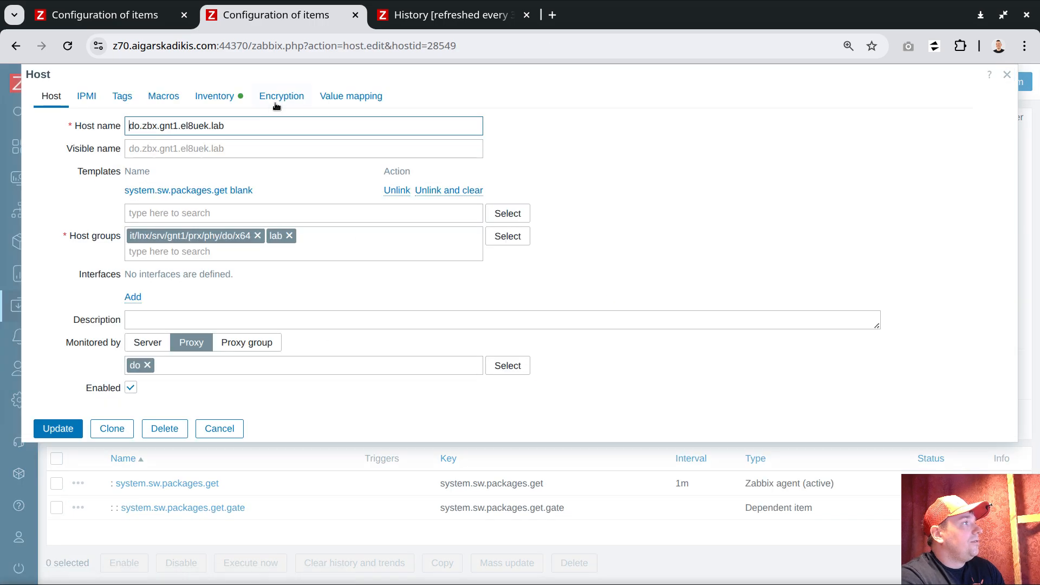
click(215, 96)
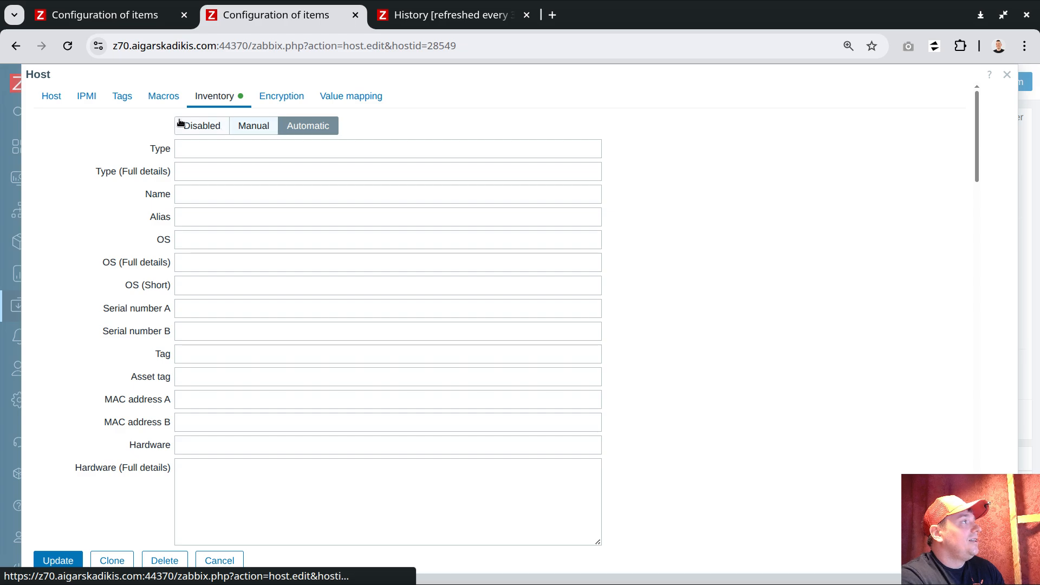
click(52, 97)
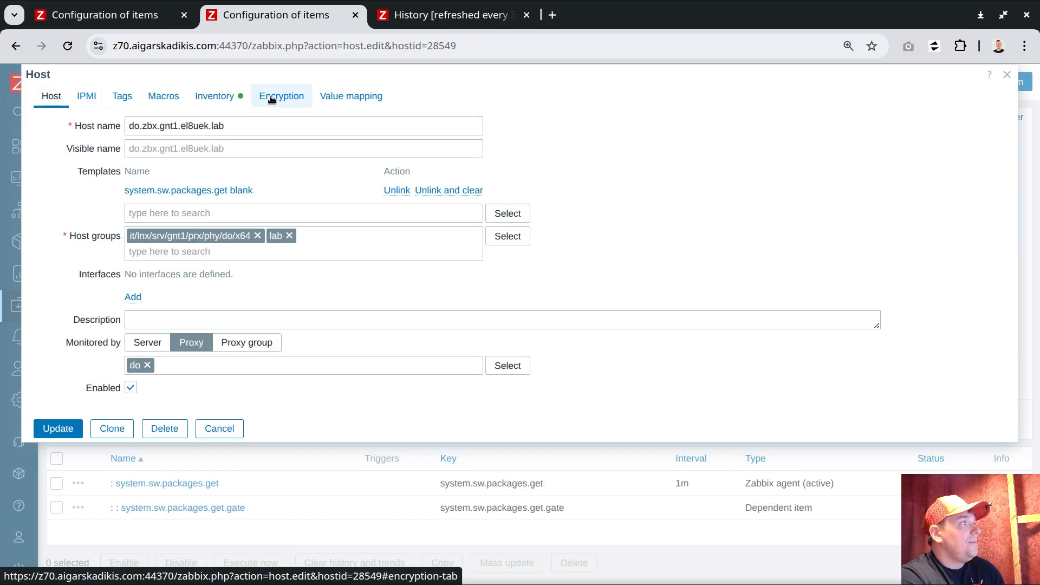
click(215, 96)
scroll(641, 320, down, 10)
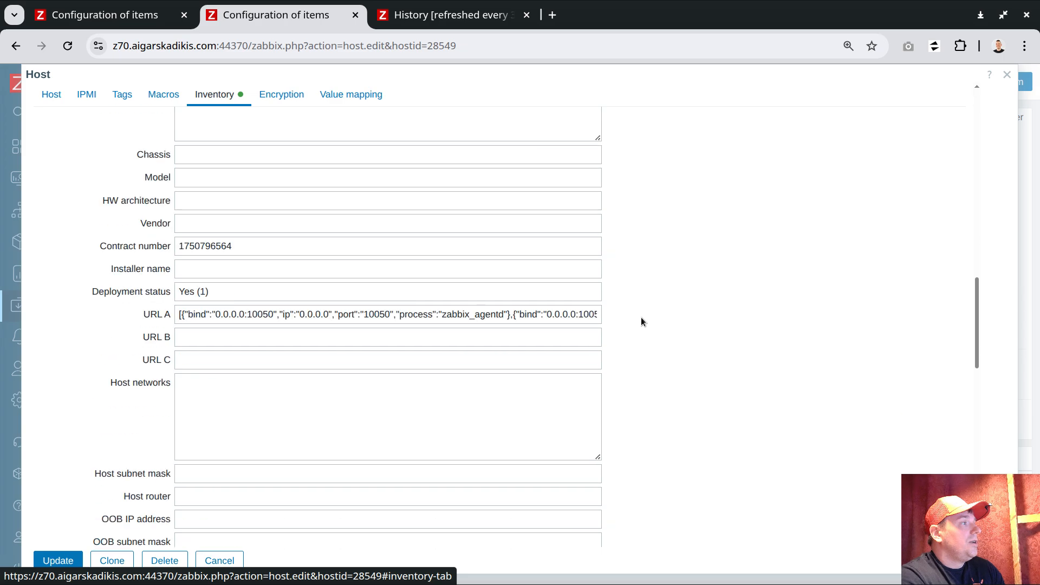
scroll(641, 317, down, 12)
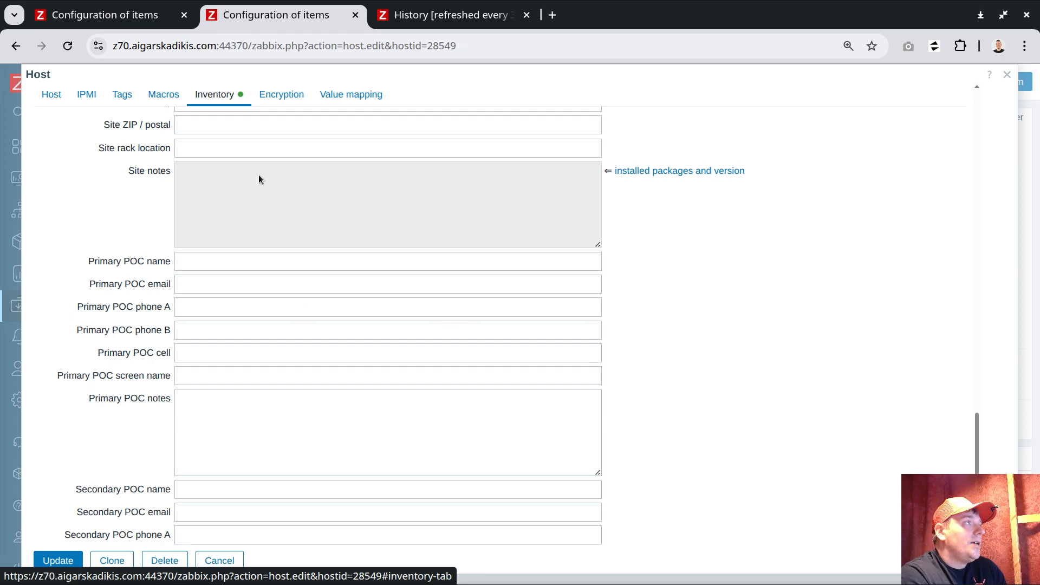
click(1006, 75)
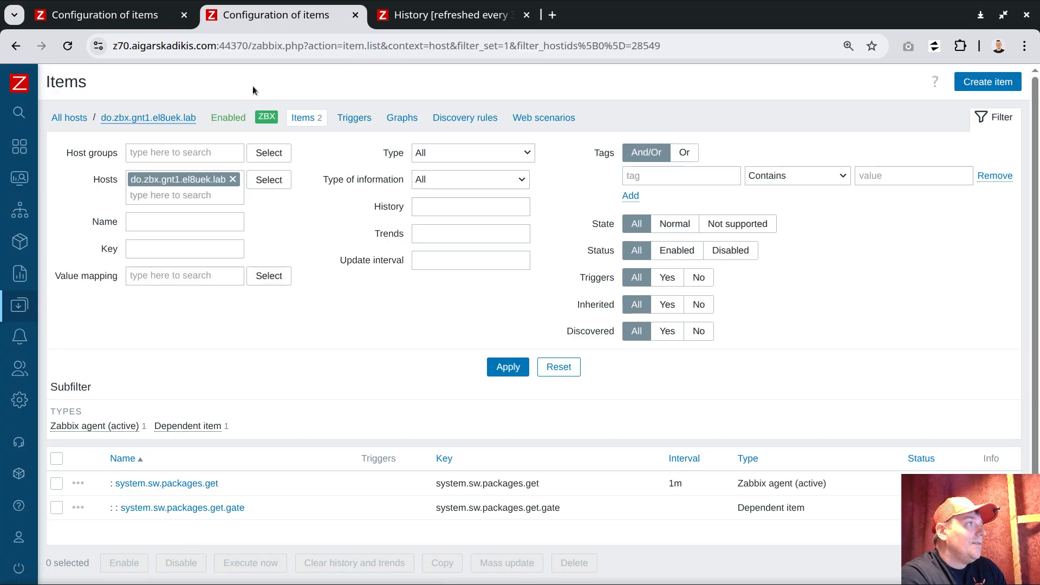
Reload the host's item list, examine the names and versions in its Site notes inventory field, and return to the template's items
click(74, 50)
click(157, 117)
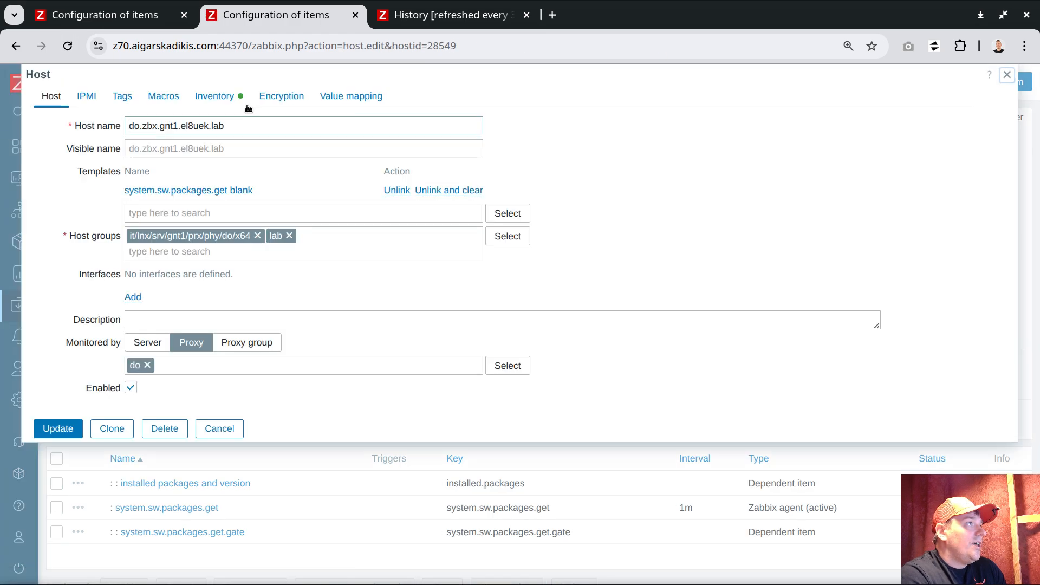
click(248, 106)
scroll(646, 264, down, 20)
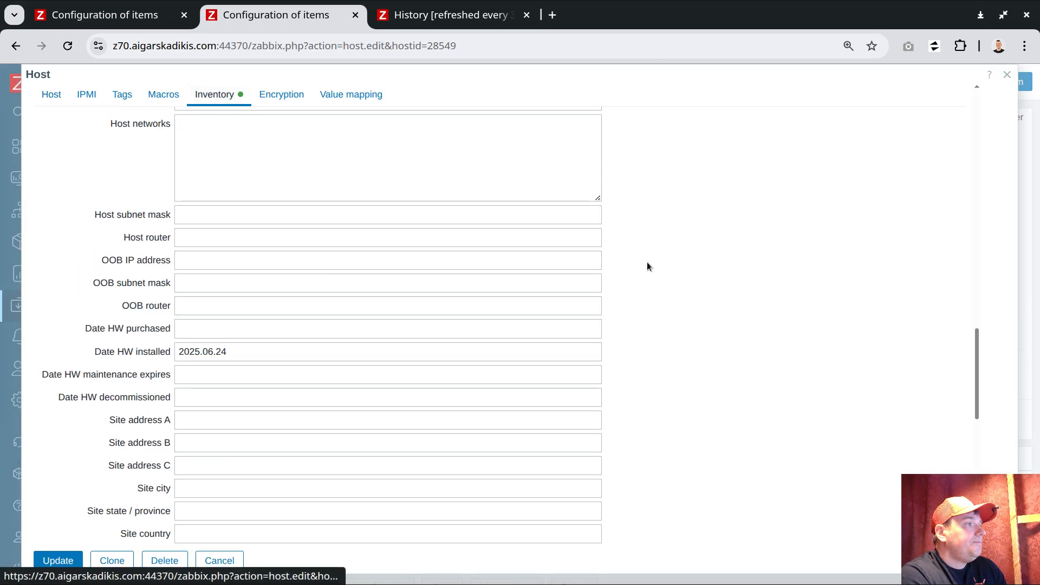
scroll(646, 262, down, 8)
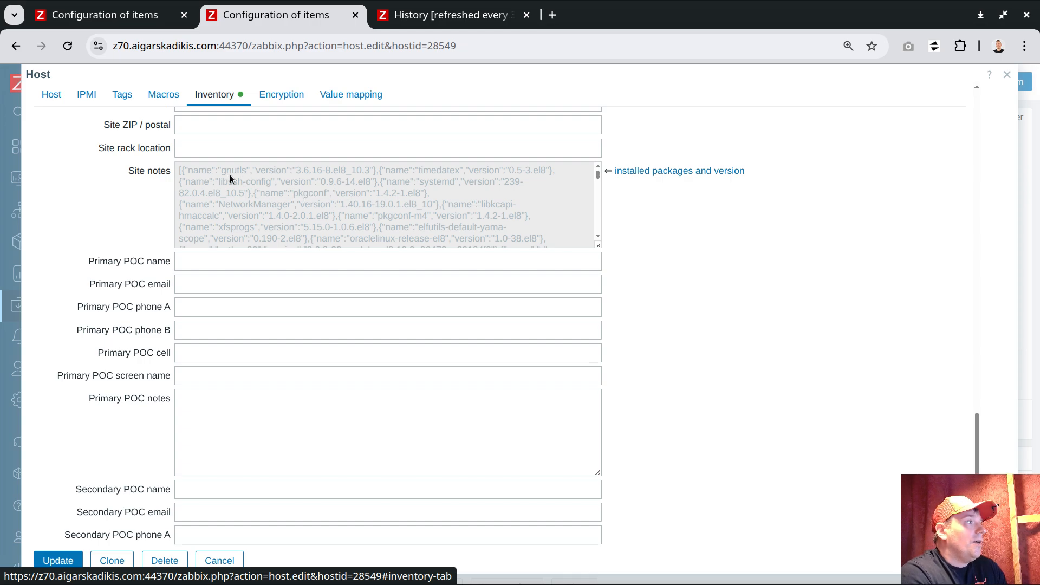
double_click(203, 172)
double_click(271, 171)
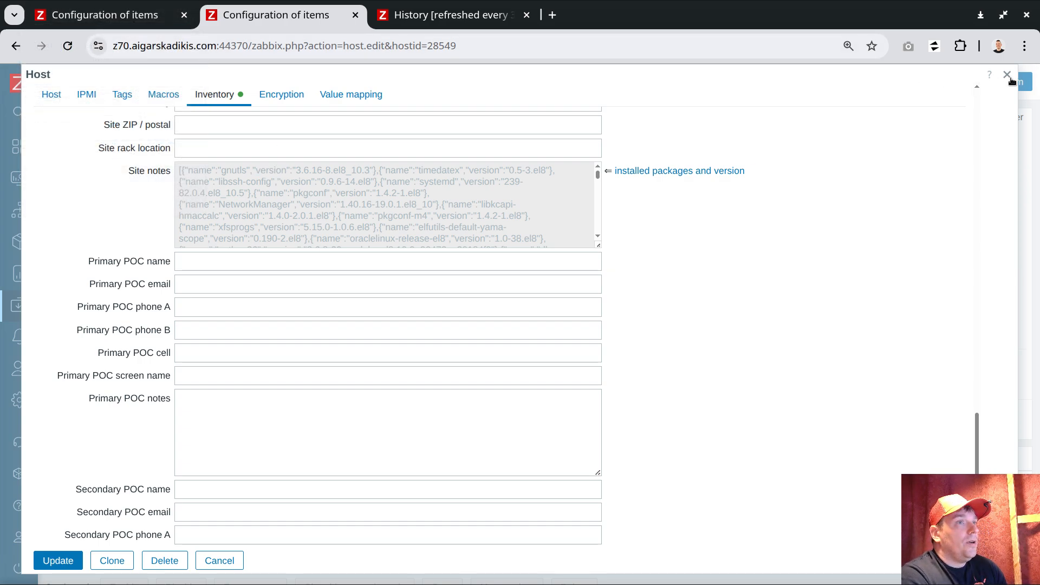
click(118, 17)
click(118, 16)
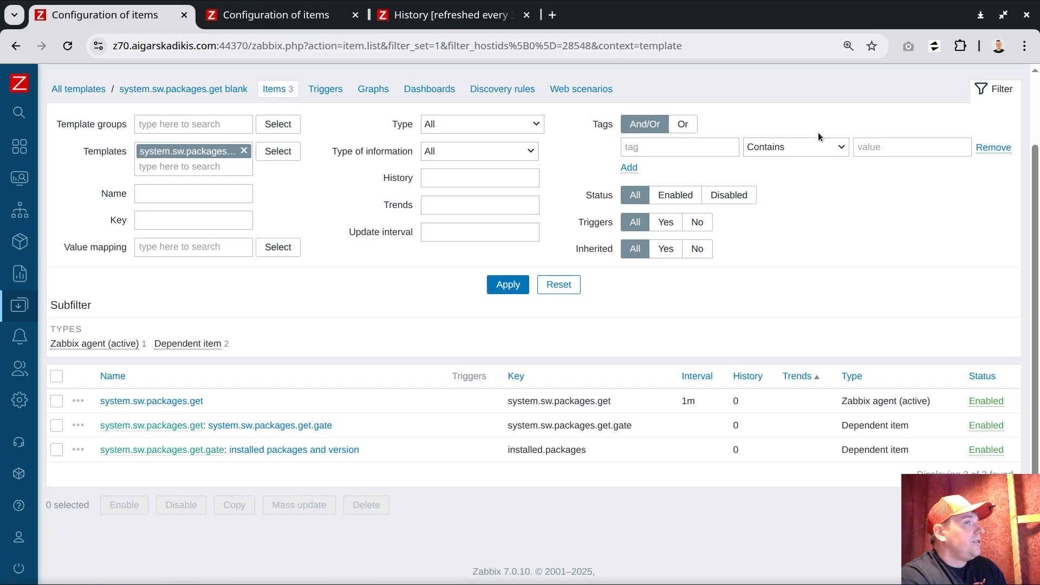
scroll(899, 243, up, 2)
click(1007, 81)
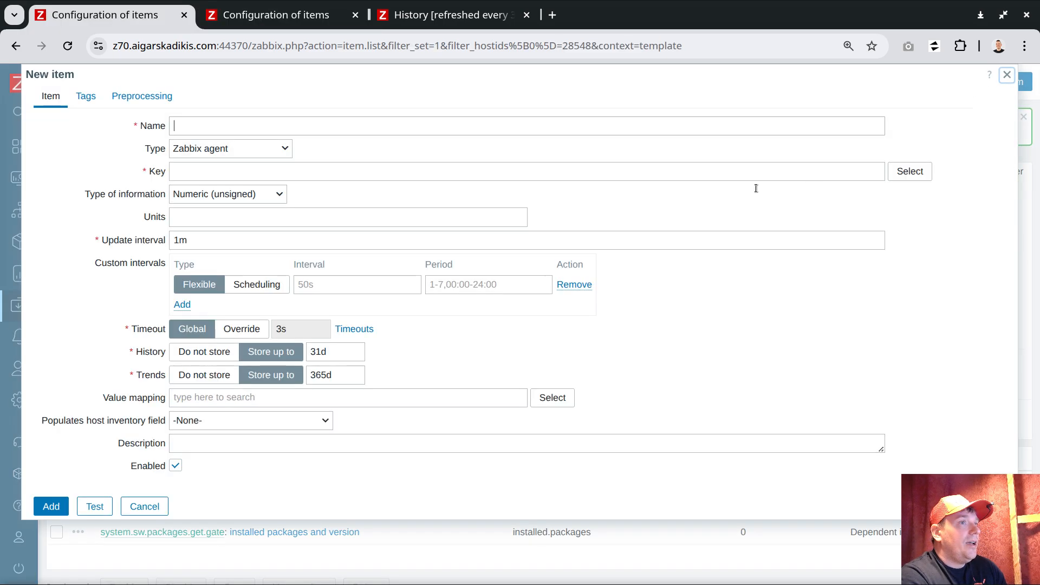
click(243, 149)
scroll(243, 342, down, 1)
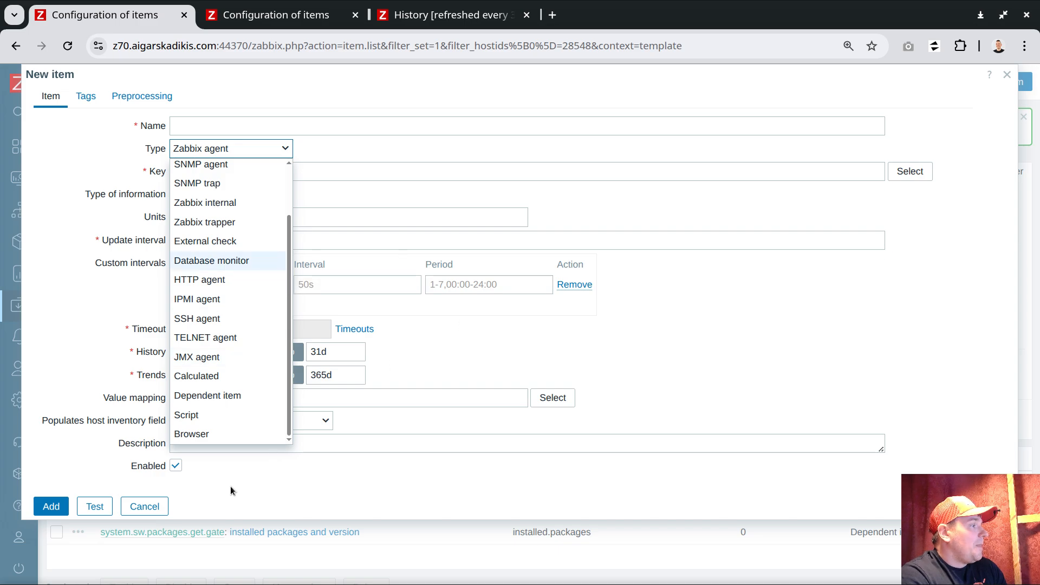
click(155, 510)
click(155, 510)
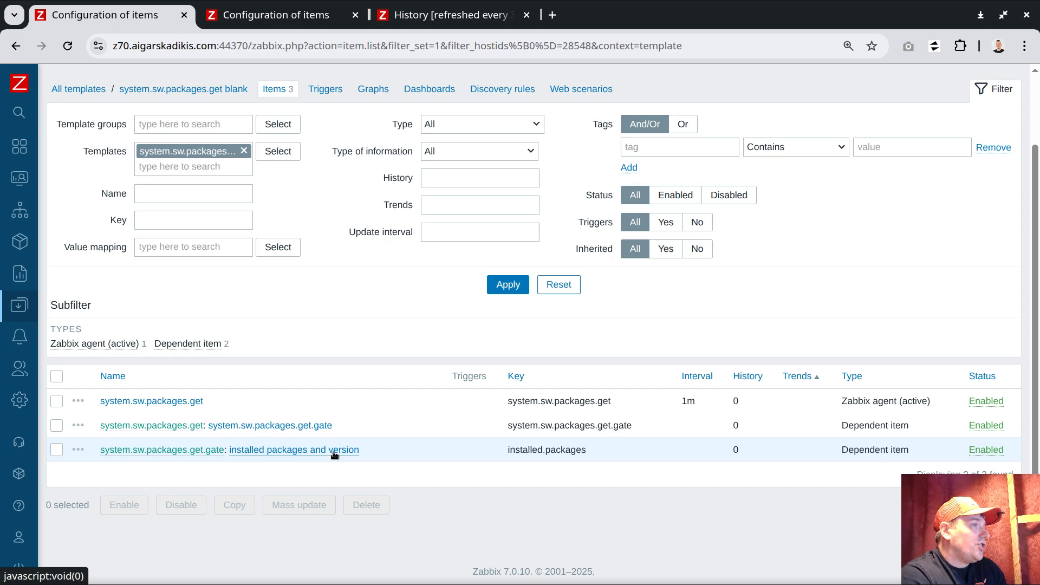
Start a dependent item based on the installed packages and version item, with the key package.mngr
click(80, 451)
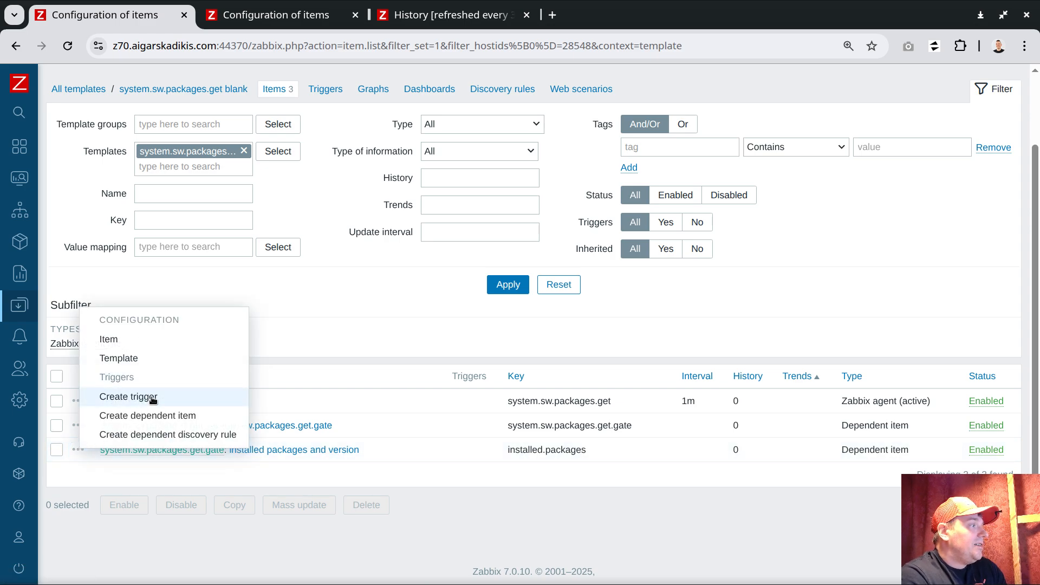
click(154, 413)
click(228, 171)
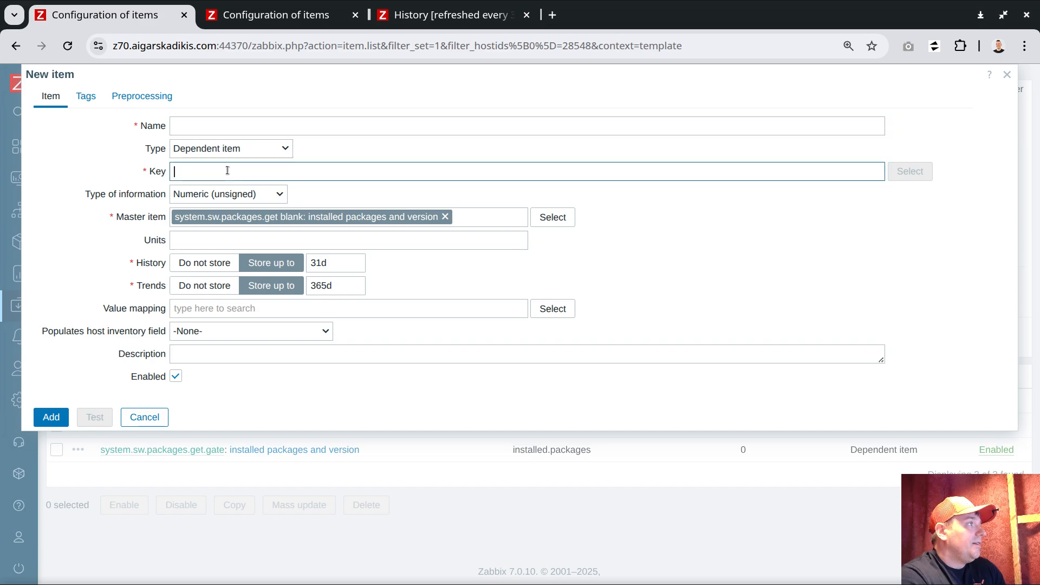
text(packa)
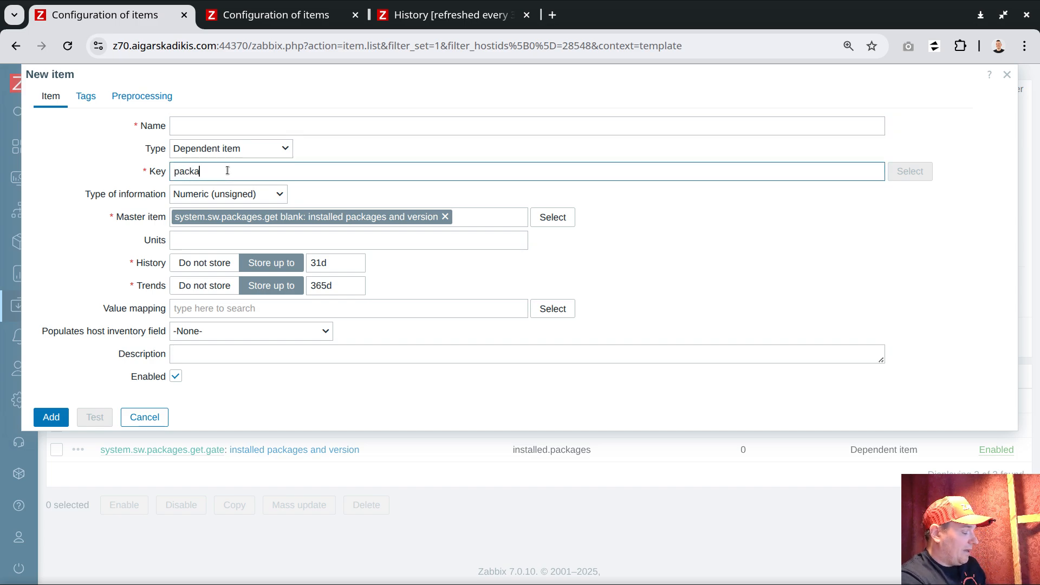
text(ge.mngr)
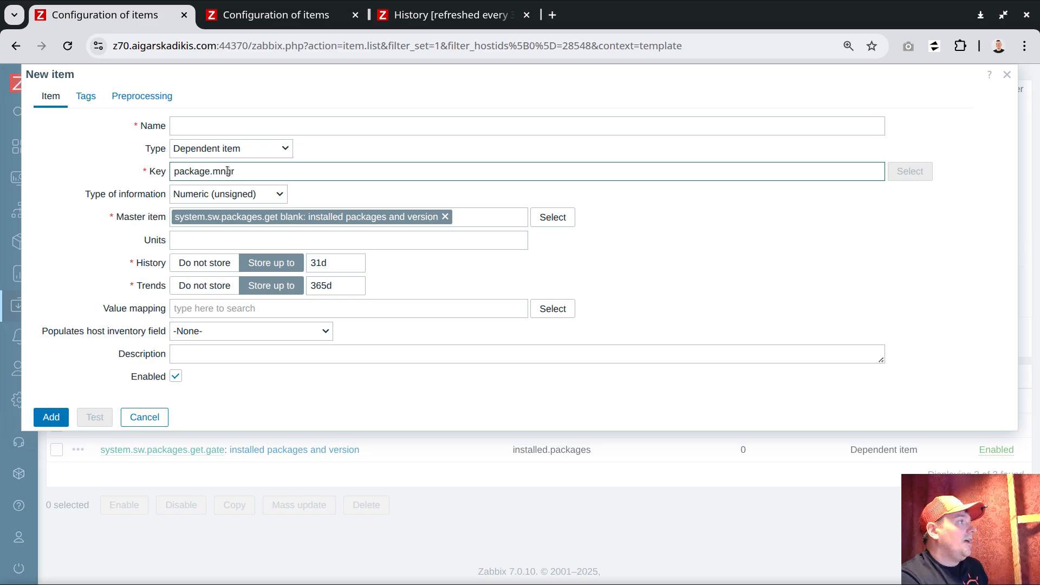
Name the new dependent item package.mngr, the same as its key, and set its type of information to Character
drag(235, 171, 174, 171)
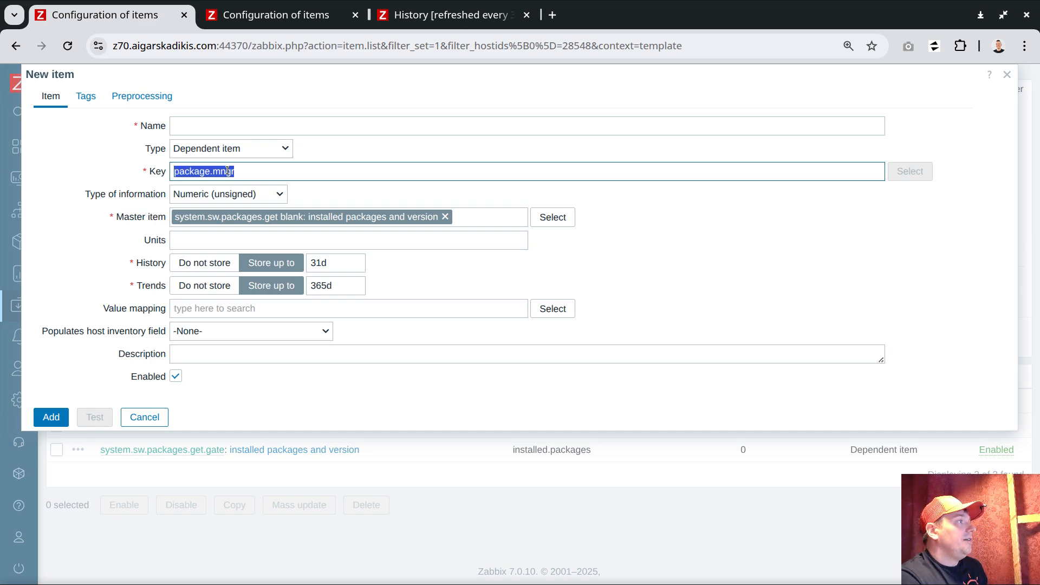
key(ctrl+c)
click(239, 126)
key(ctrl+v)
click(223, 194)
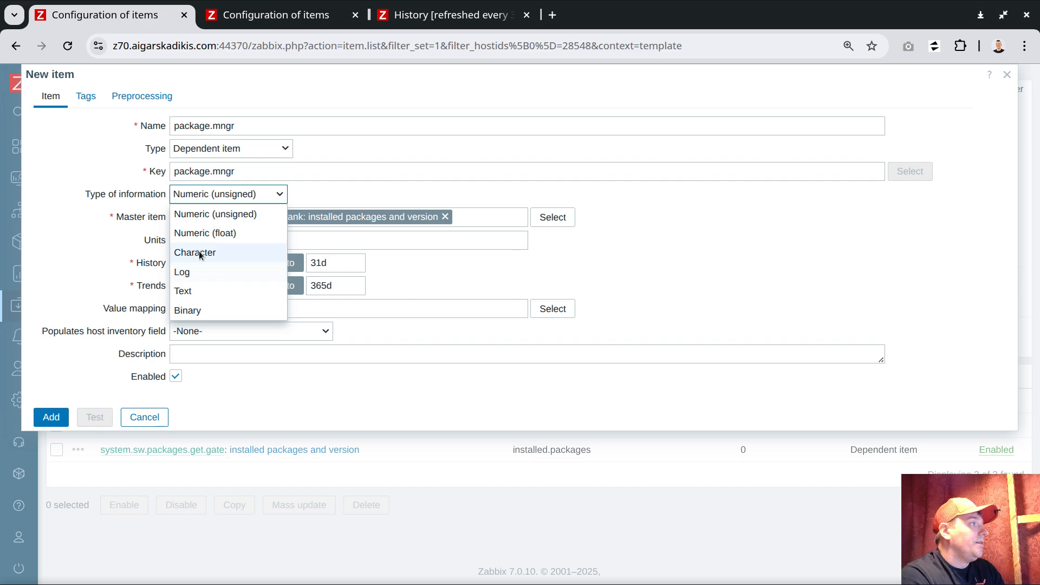
click(199, 252)
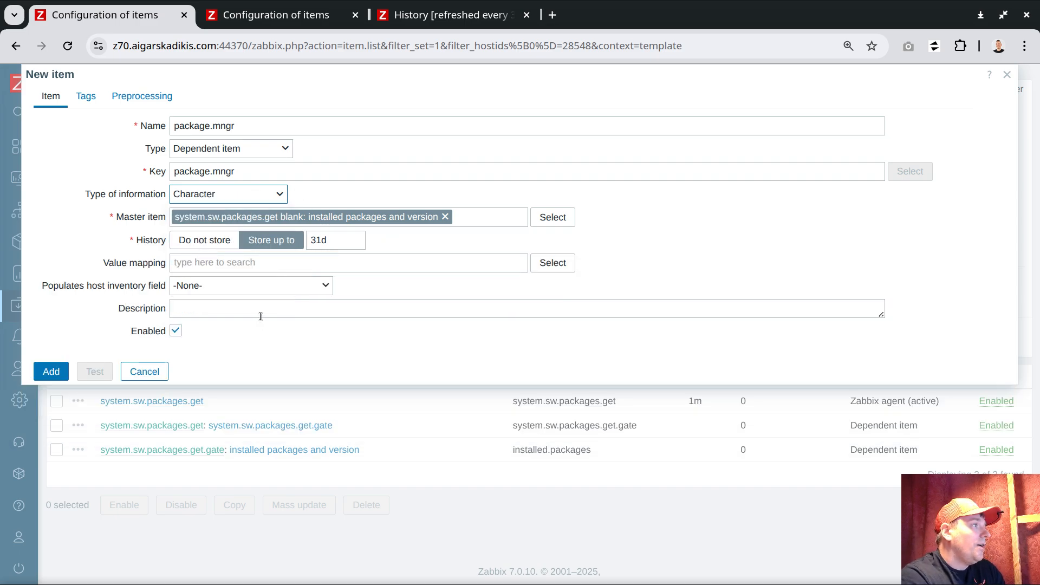
Set the item's history to Do not store, and copy the JSONPath expression from 2-package-manager.sh in VS Code
click(198, 241)
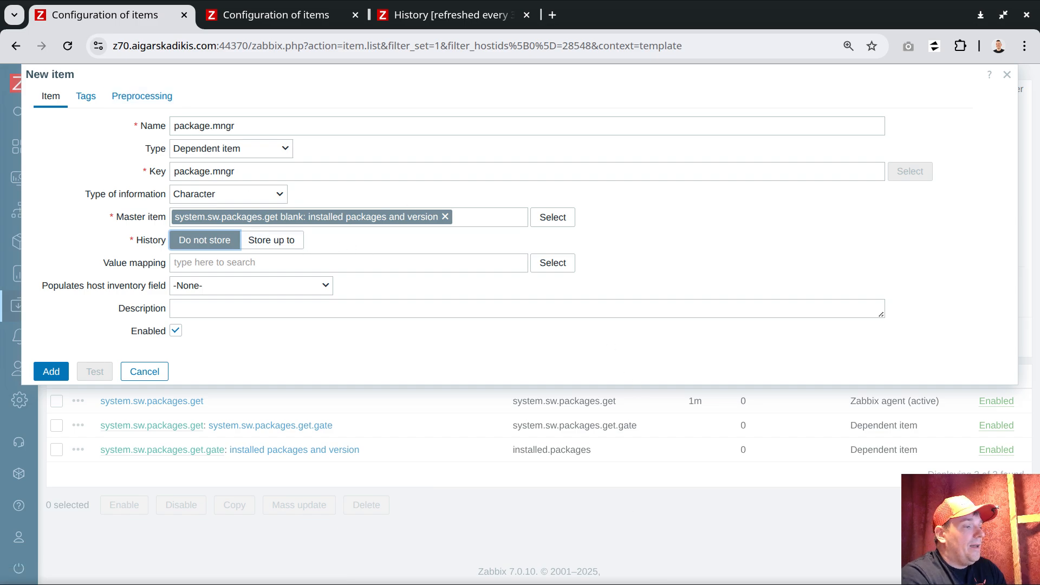
key(alt+Tab)
click(345, 37)
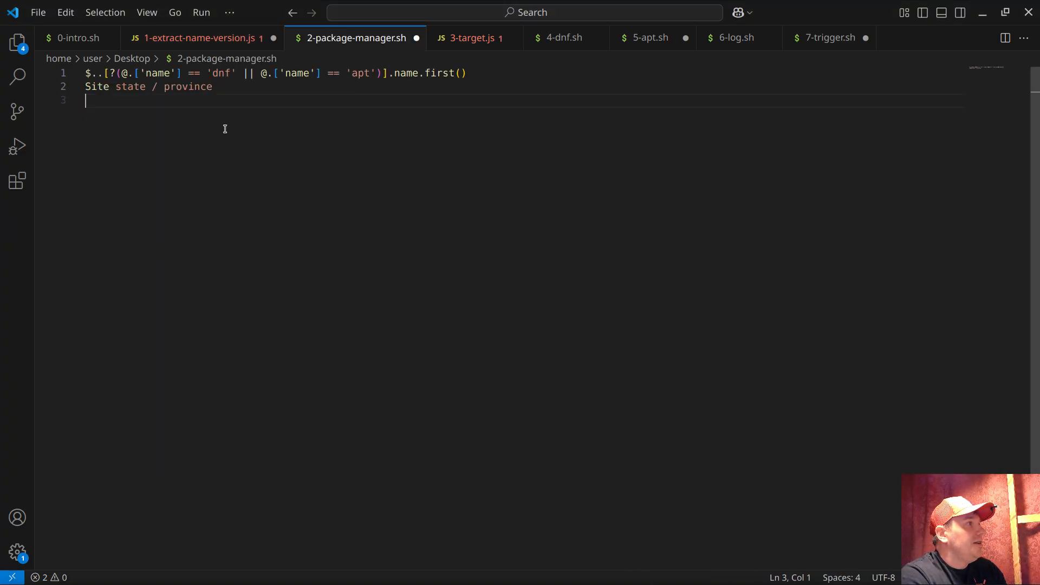
drag(485, 70, 2, 60)
key(ctrl+c)
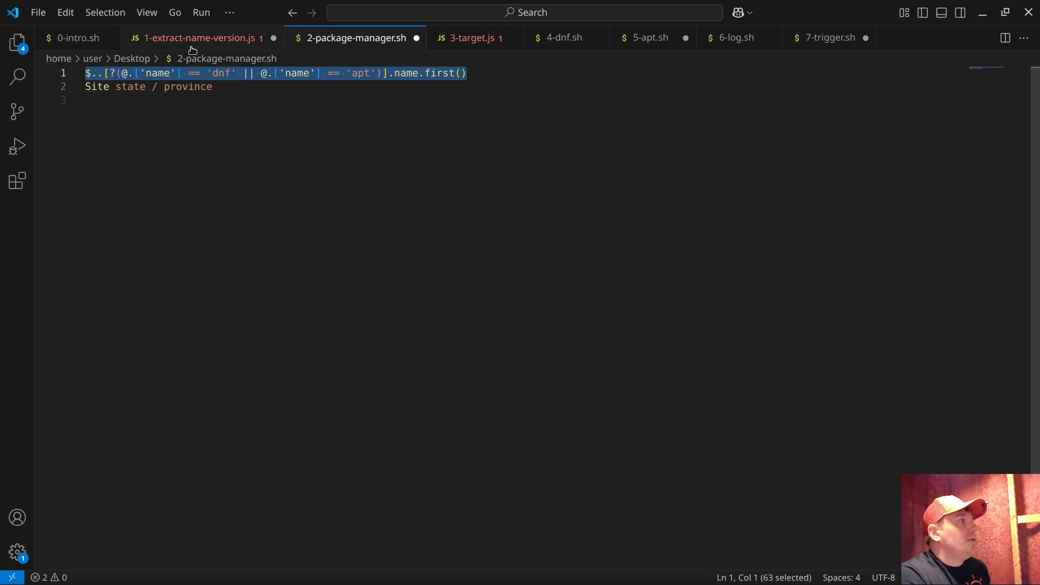
Back in Zabbix, add a JSONPath preprocessing step with the parameter $..[?(@.['name'] == 'dnf' || @.['name'] == 'apt')].name.first()
key(alt+Tab)
click(142, 96)
click(156, 125)
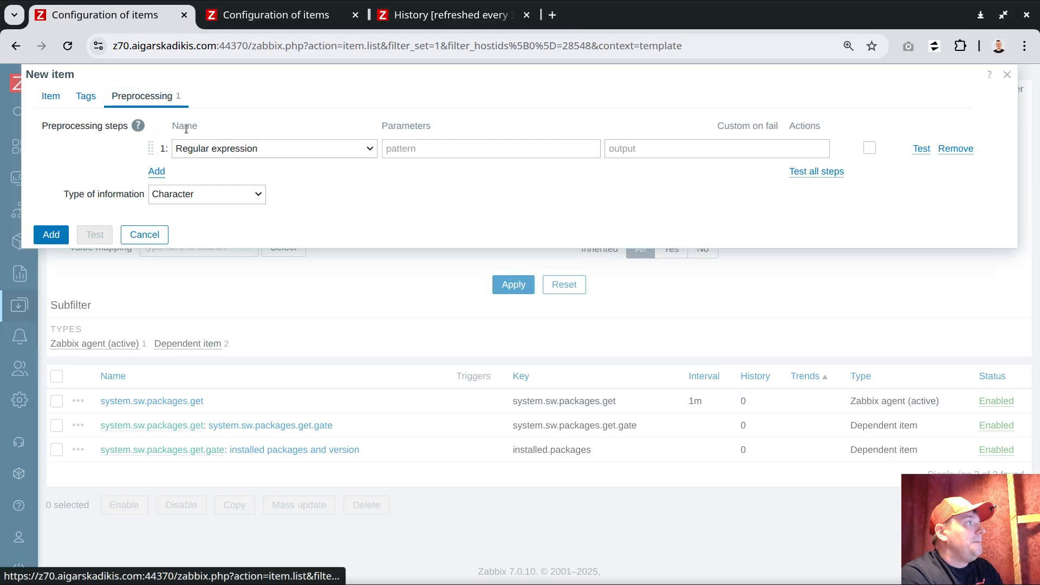
click(233, 150)
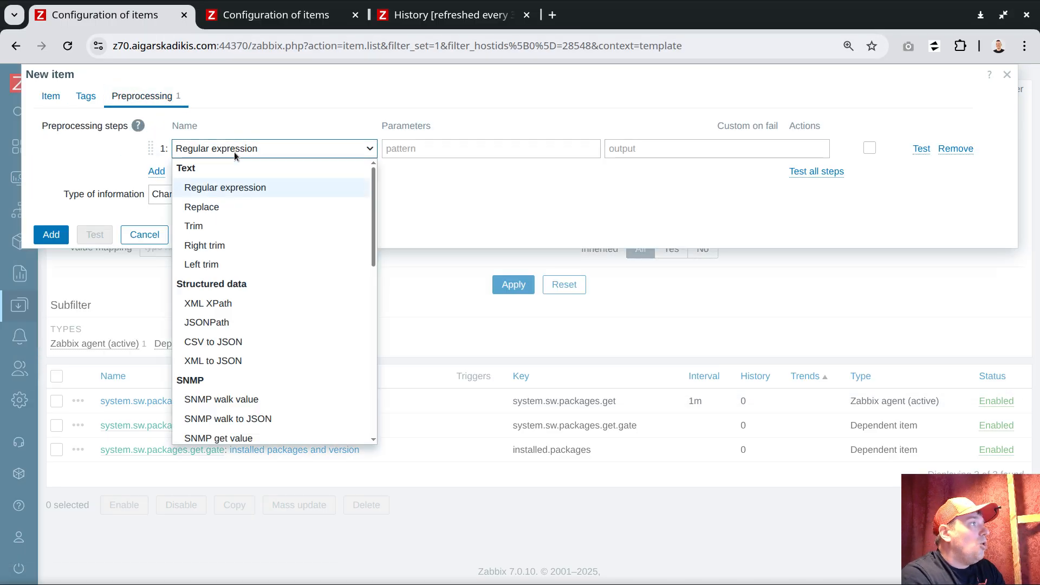
click(216, 322)
click(520, 149)
key(ctrl+v)
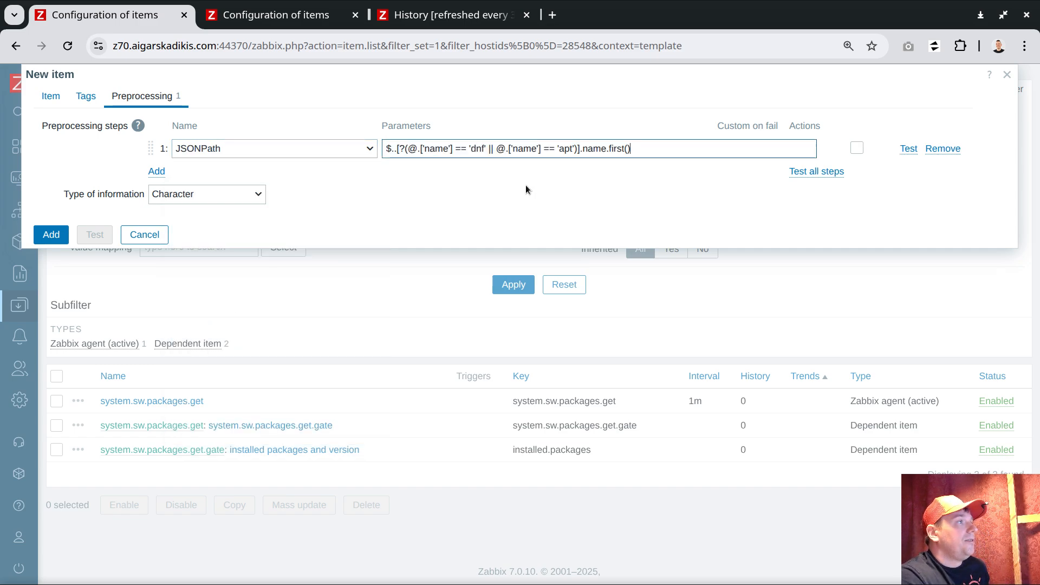
Examine the JSONPath expression's name conditions for dnf and apt, the OR operator, and the closing .name.first() part
double_click(430, 149)
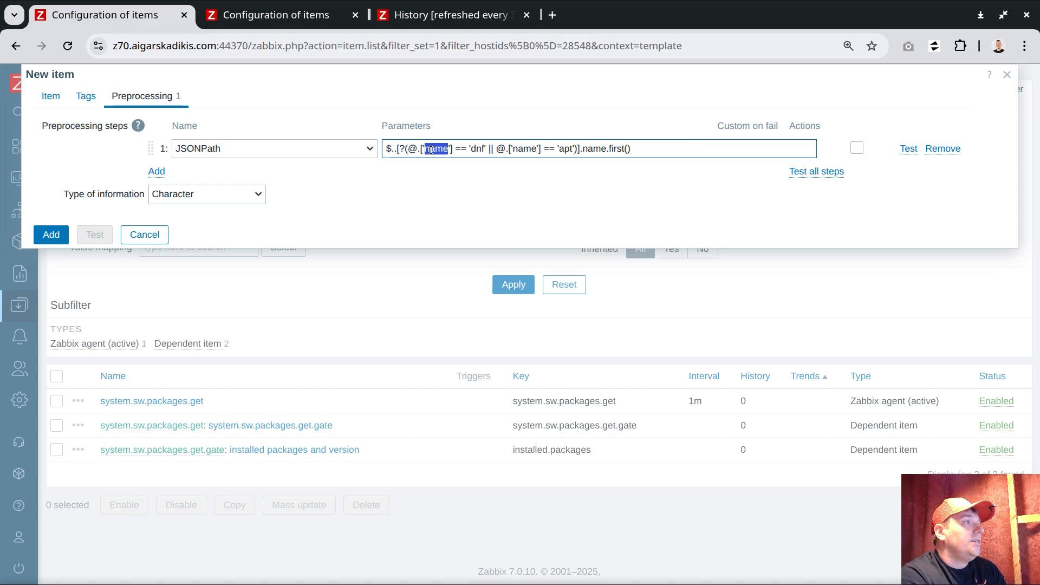
double_click(478, 149)
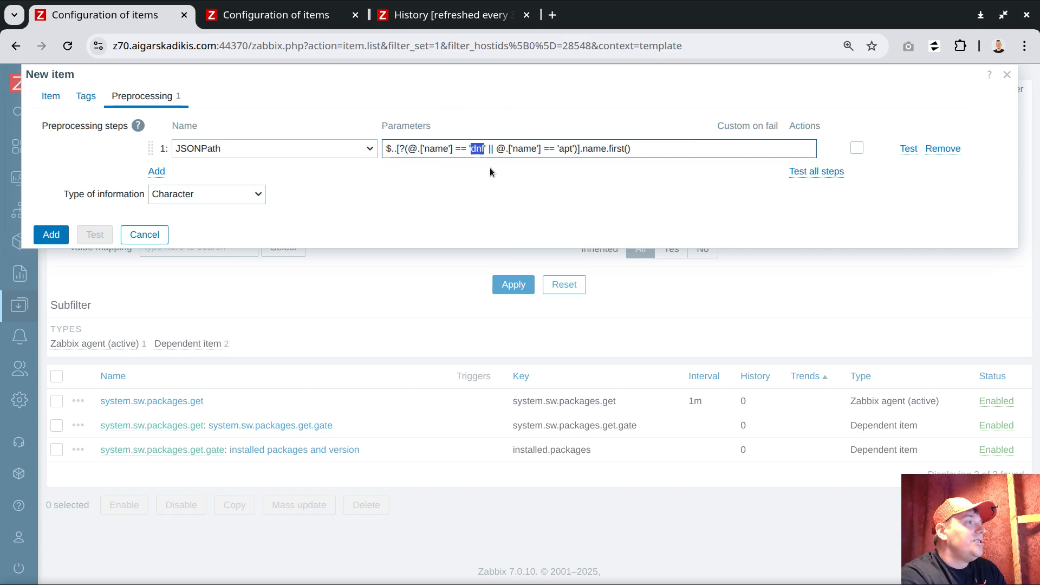
double_click(490, 148)
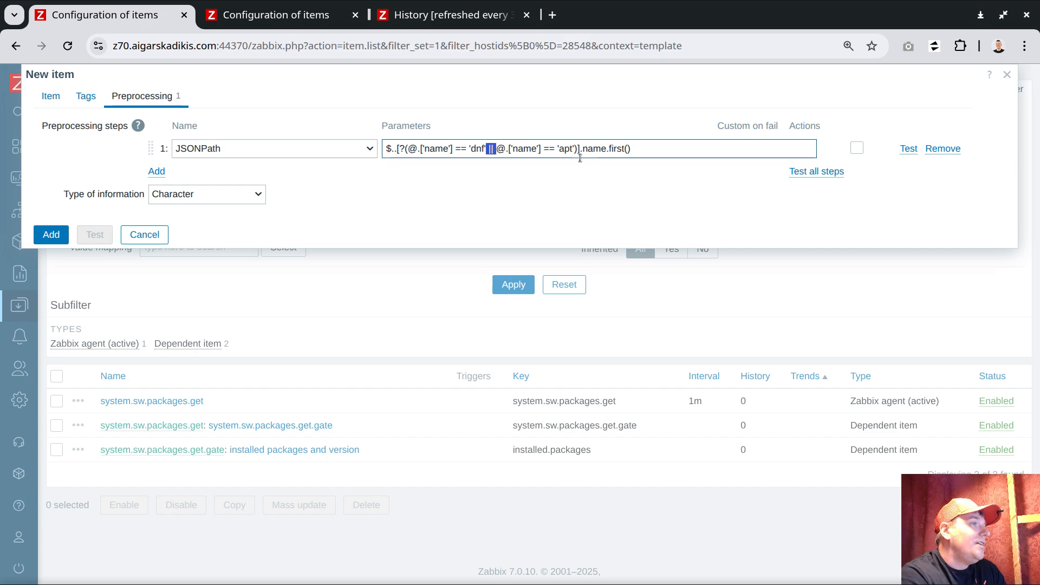
double_click(566, 149)
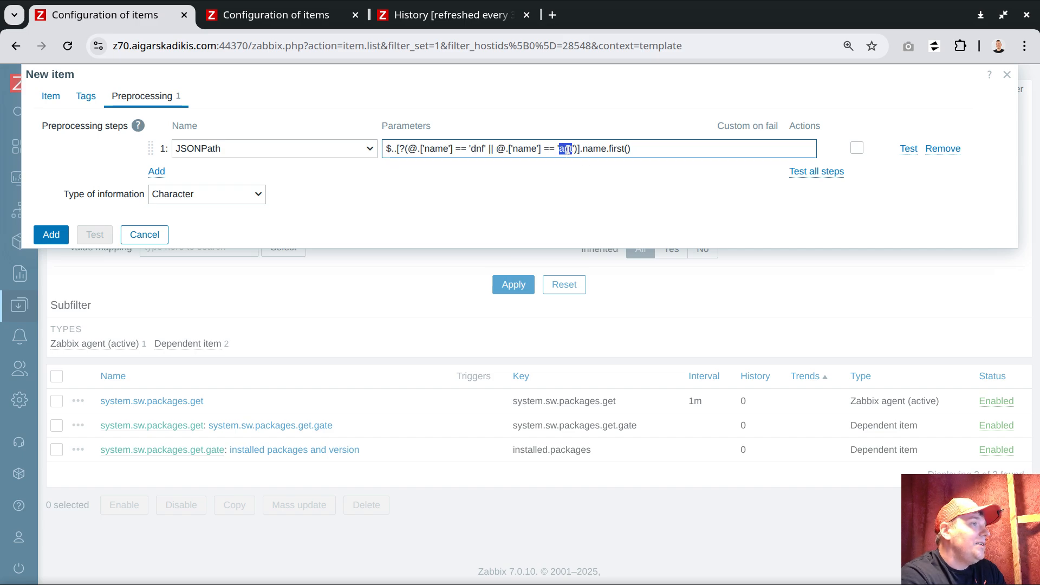
double_click(491, 149)
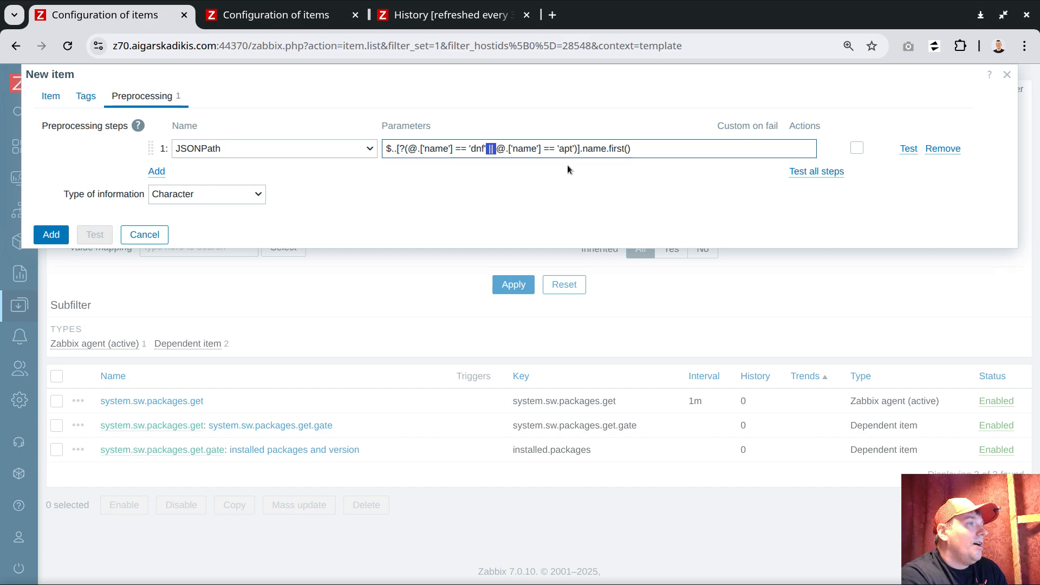
double_click(594, 149)
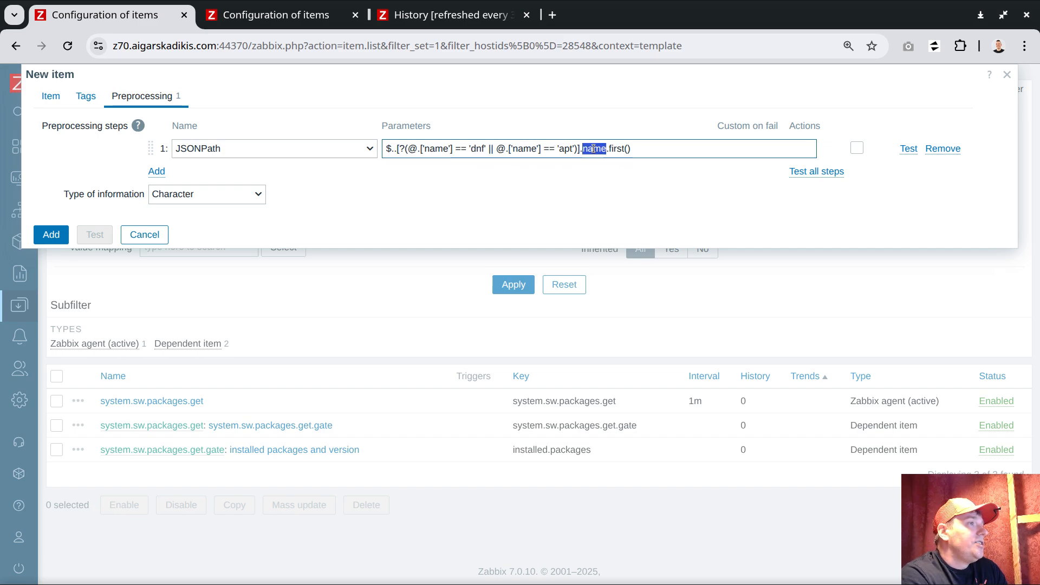
drag(631, 149, 608, 149)
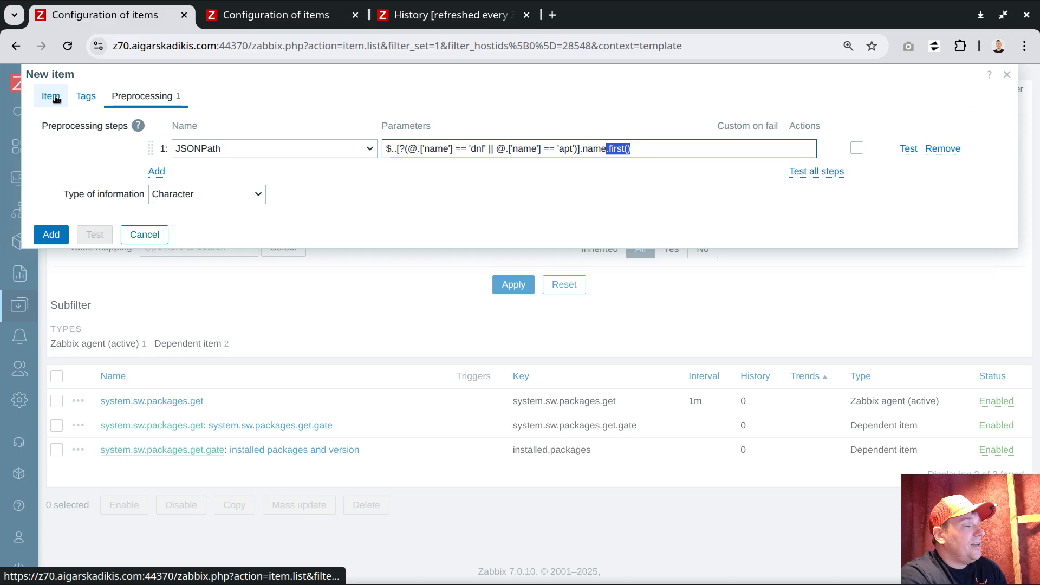
Make the item populate the Site state / province inventory field and add it to the template
key(alt+Tab)
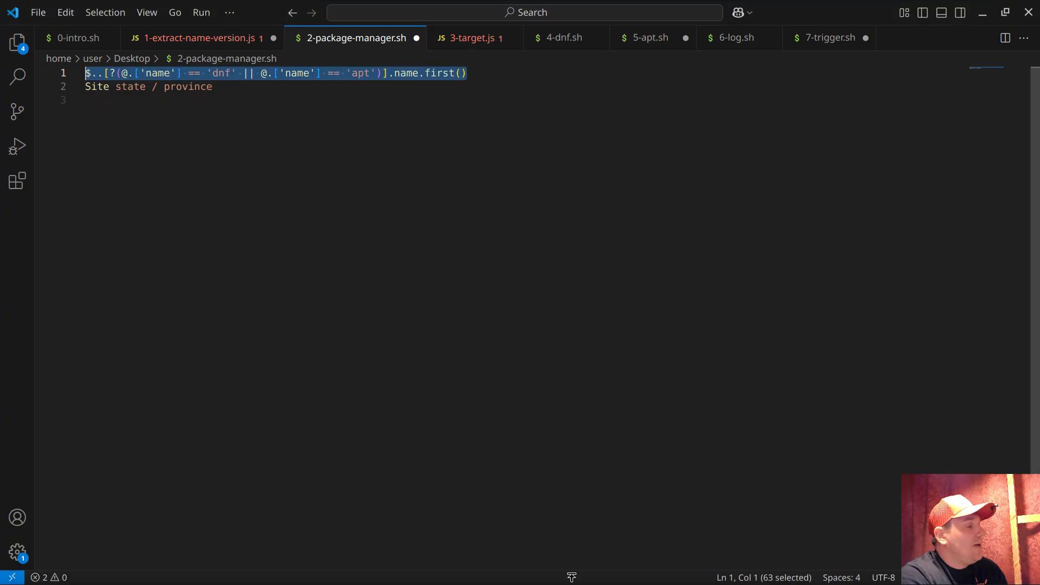
key(alt+Tab)
click(51, 96)
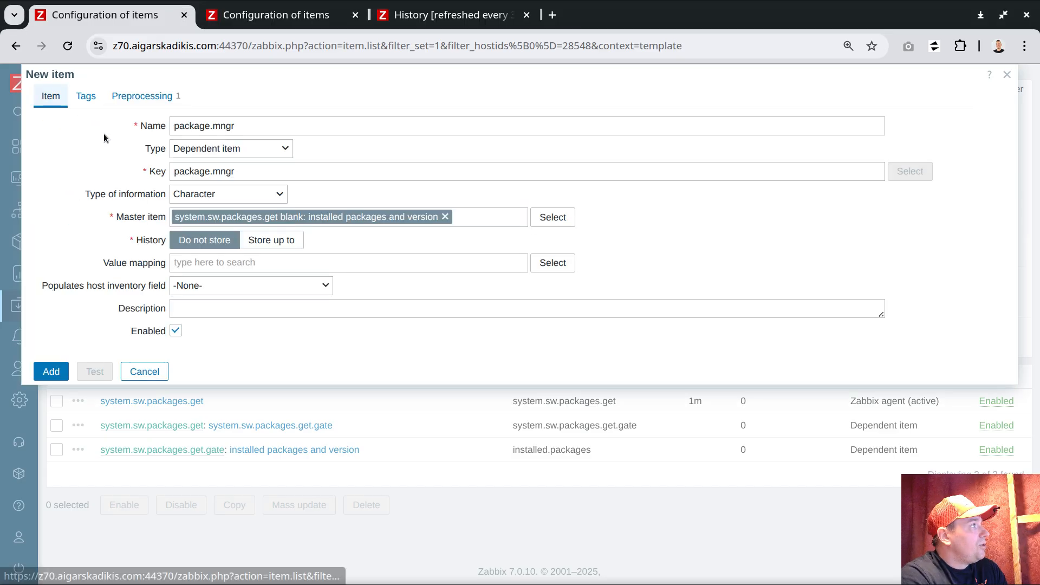
click(200, 291)
scroll(298, 383, down, 15)
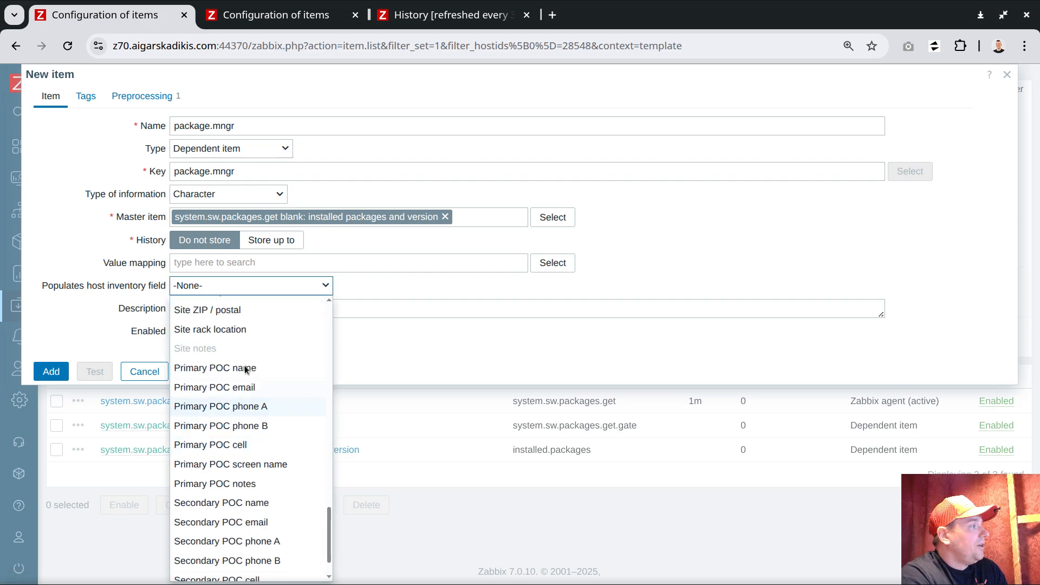
scroll(240, 356, up, 2)
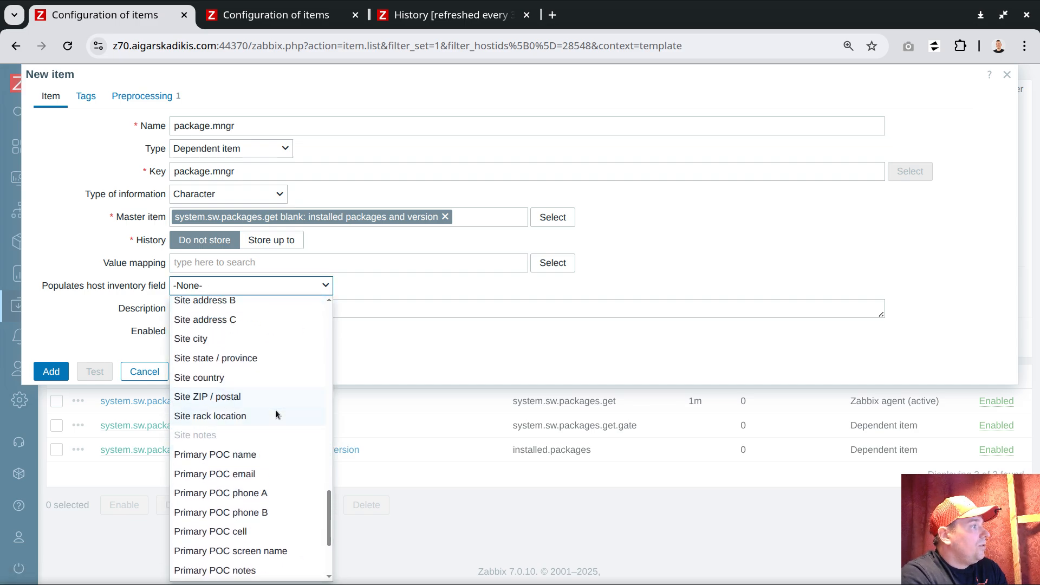
click(238, 358)
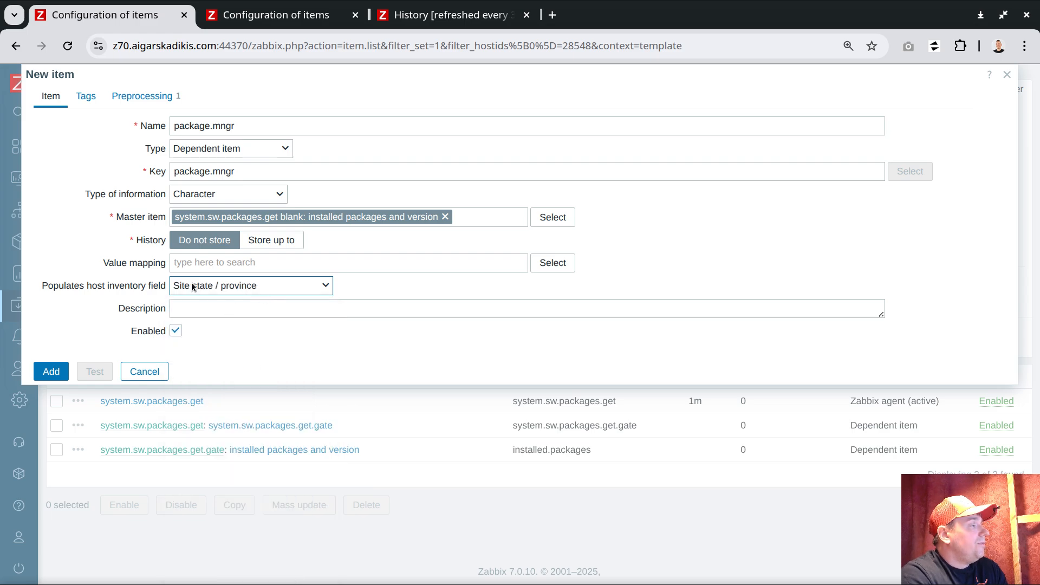
click(51, 371)
scroll(294, 421, down, 3)
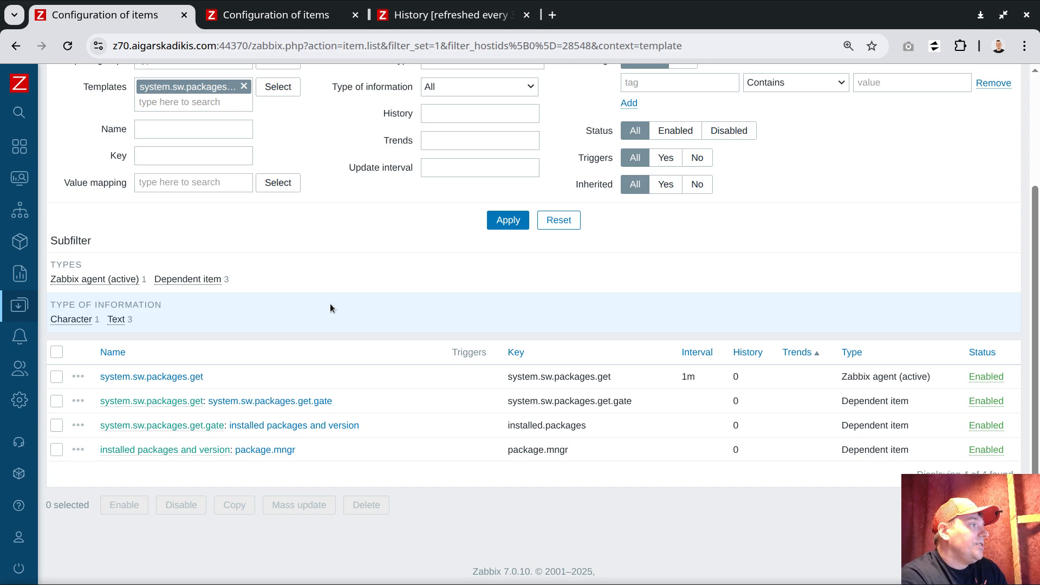
scroll(596, 260, up, 3)
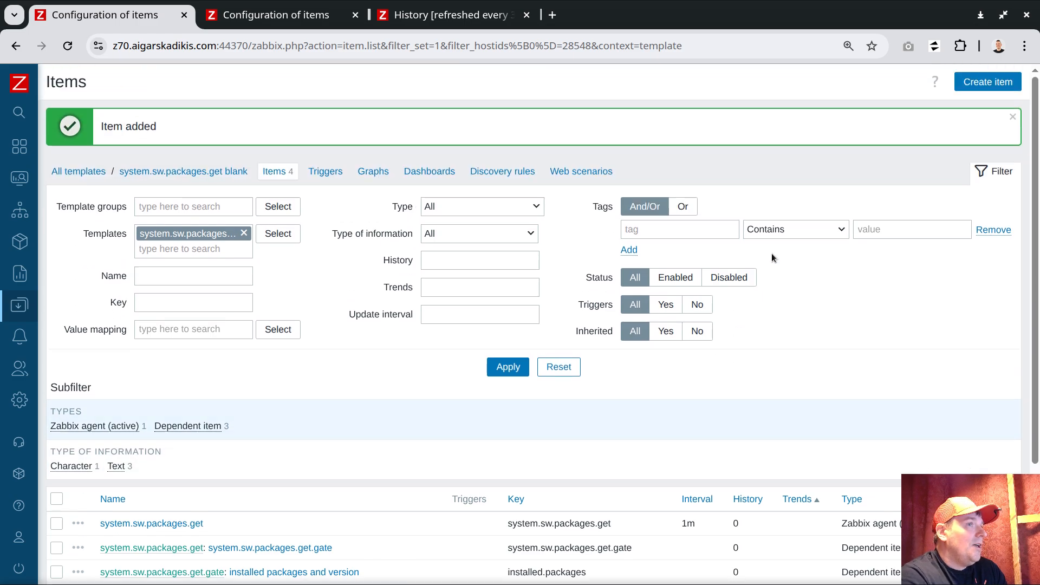
click(1012, 117)
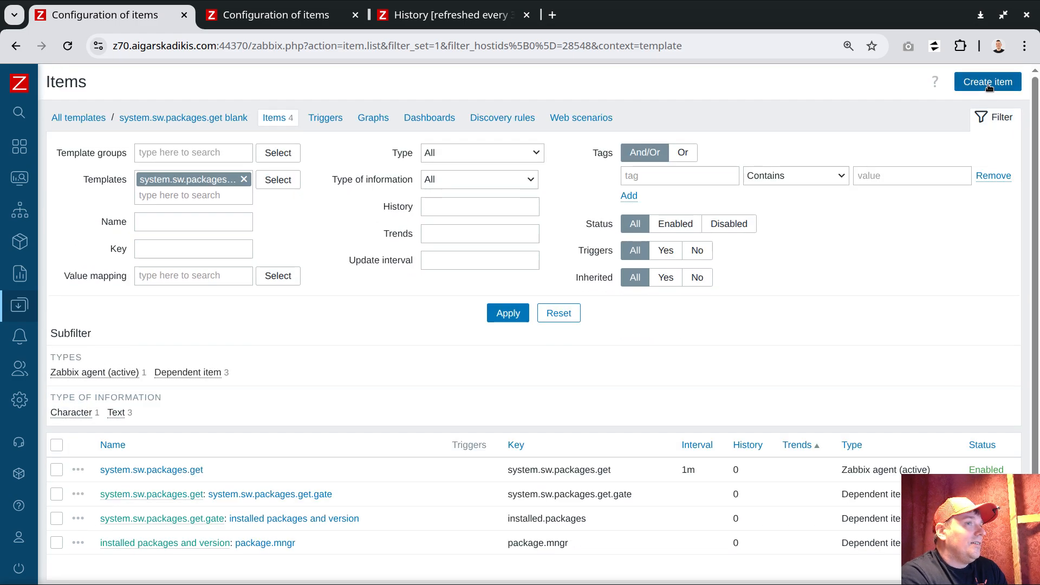
Start another new item in the template and set its type to Script
click(986, 82)
click(230, 150)
scroll(225, 325, down, 2)
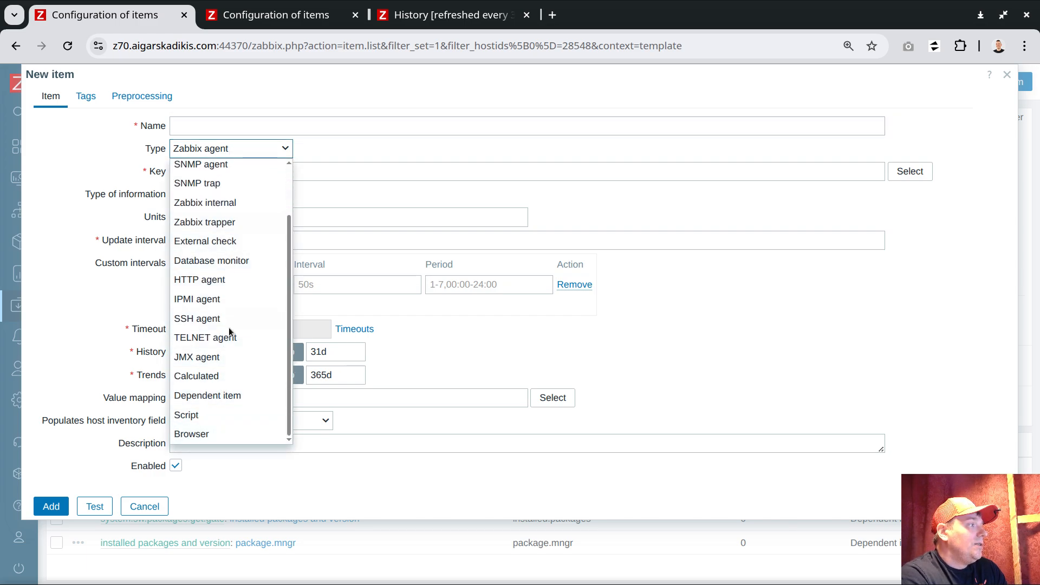
click(216, 414)
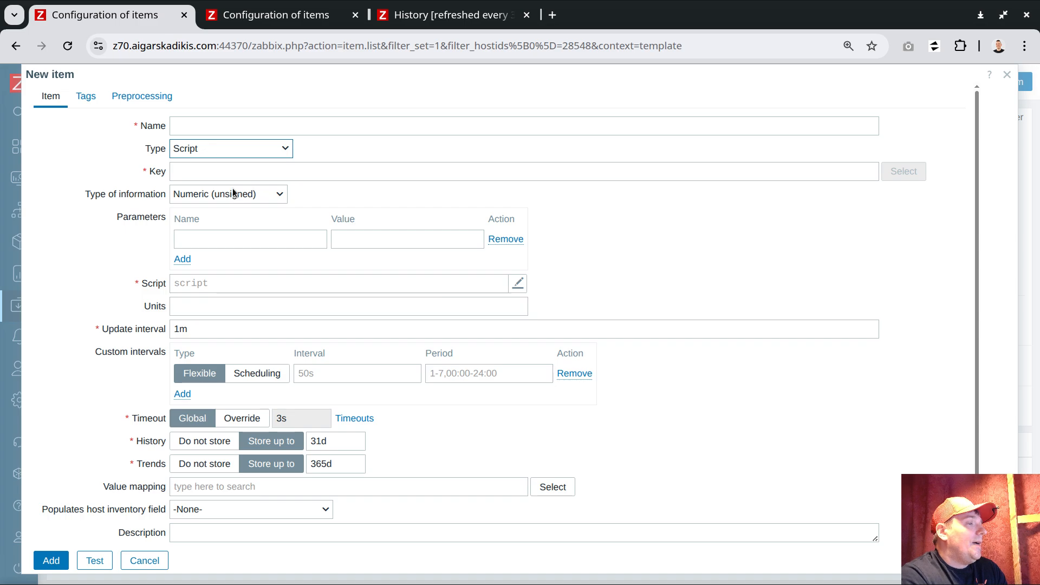
Check the script inputs in 3-target.js, expand the item's parameters to three rows, and name the first two target and installed
key(alt+Tab)
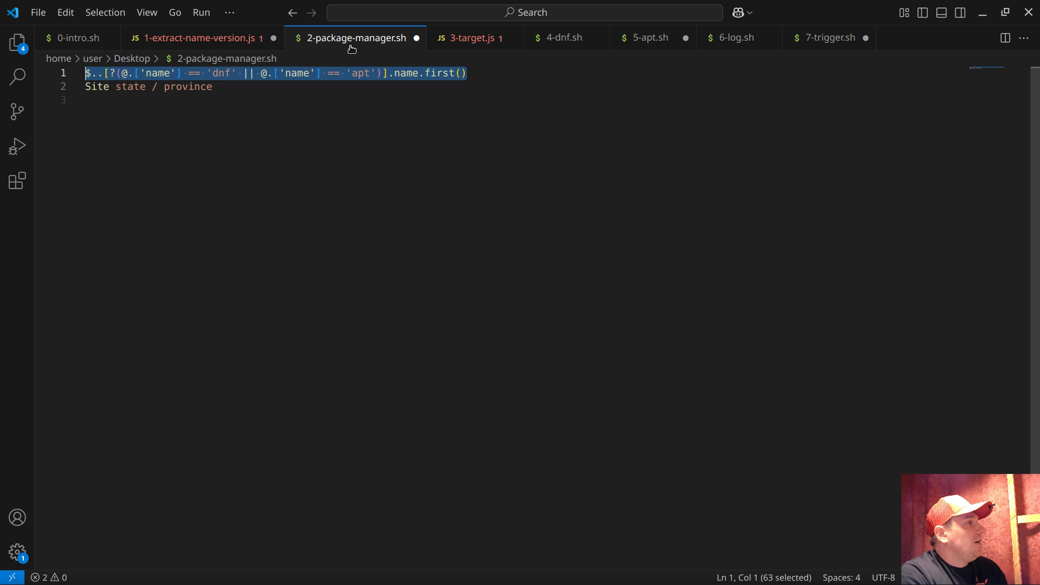
click(461, 39)
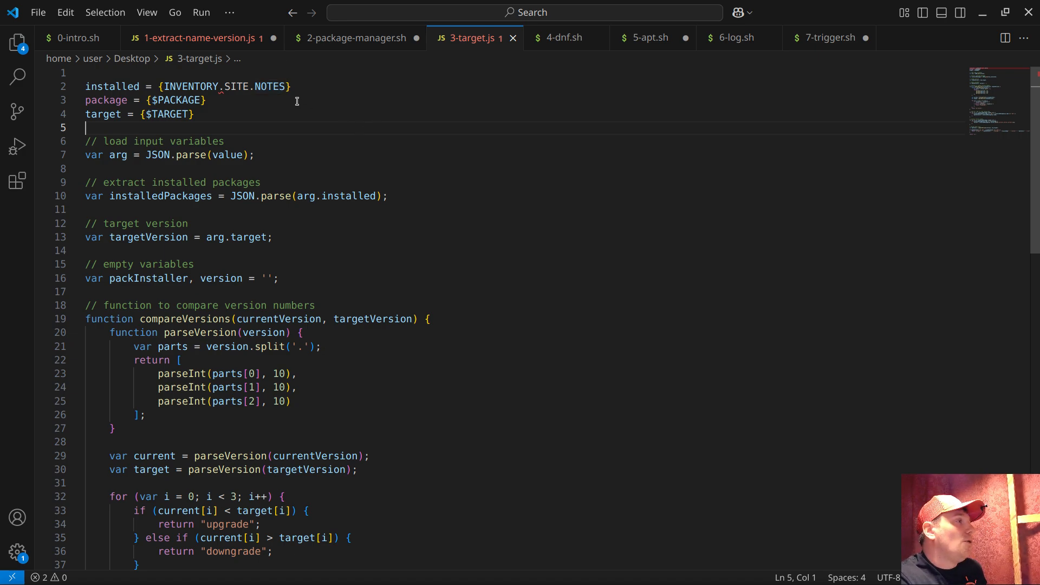
key(alt+Tab)
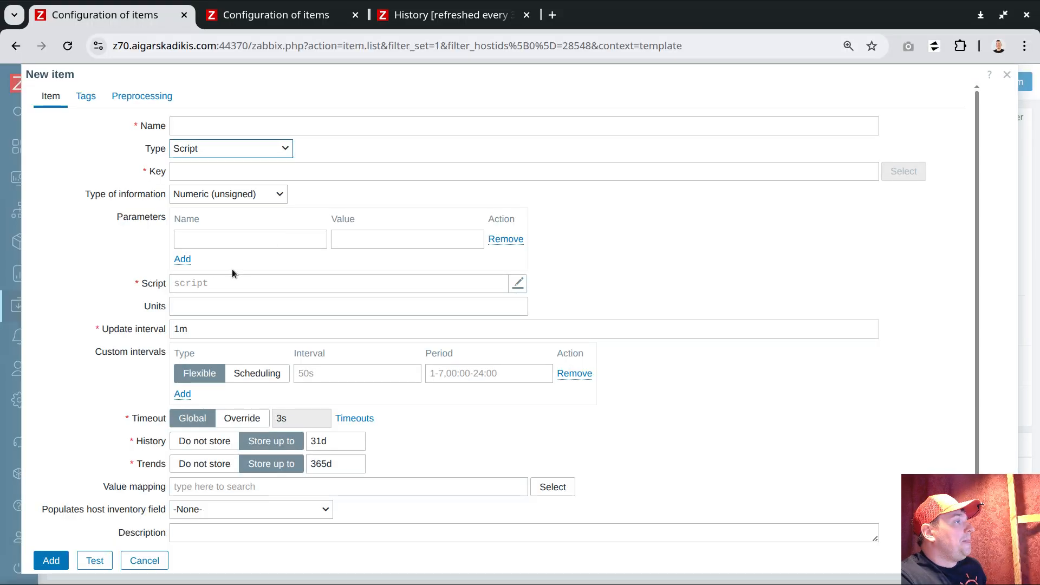
click(182, 260)
click(182, 282)
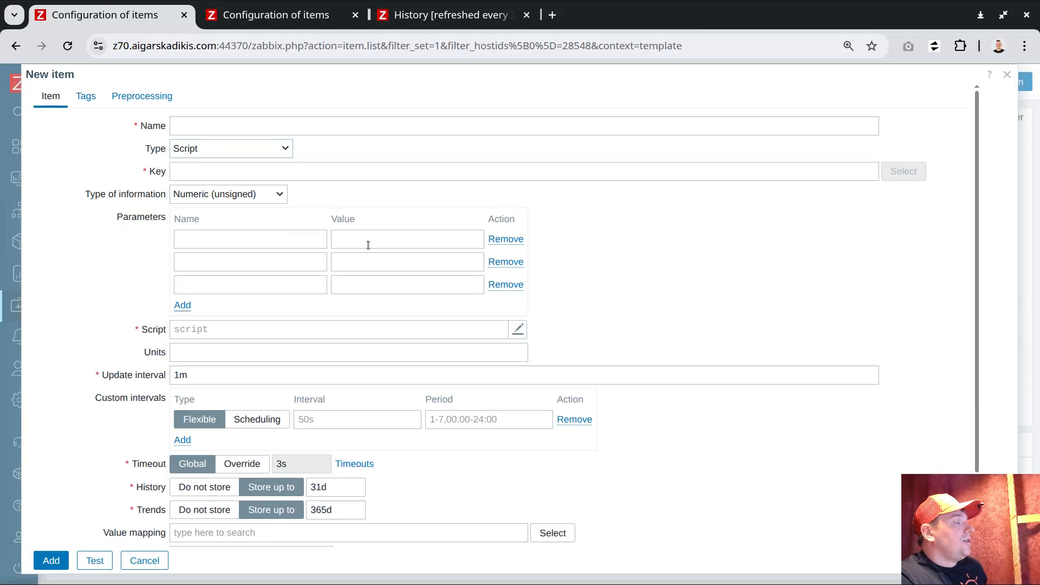
click(251, 241)
text(target)
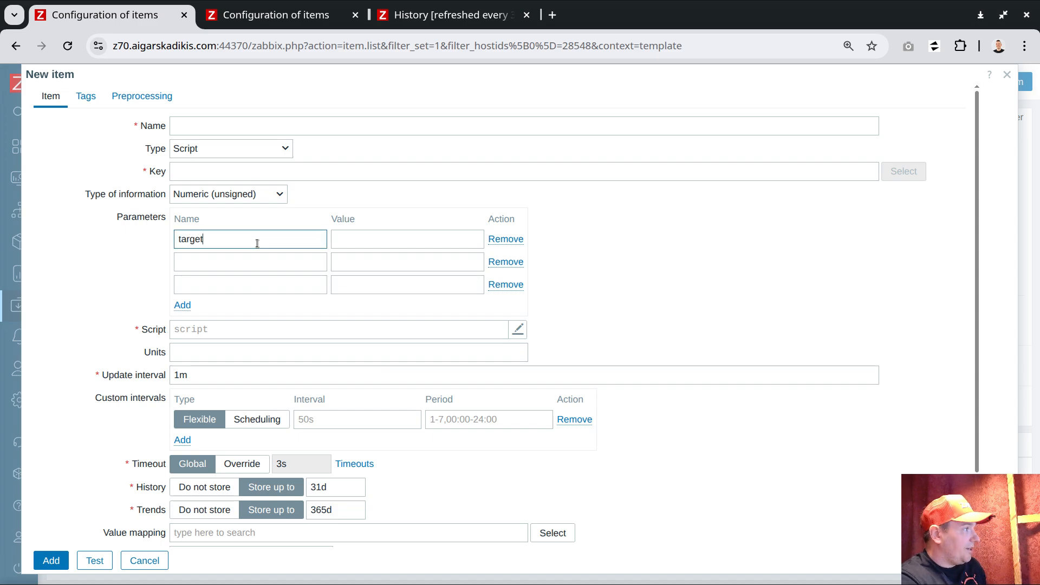
key(Tab)
key(Tab)
text(installed)
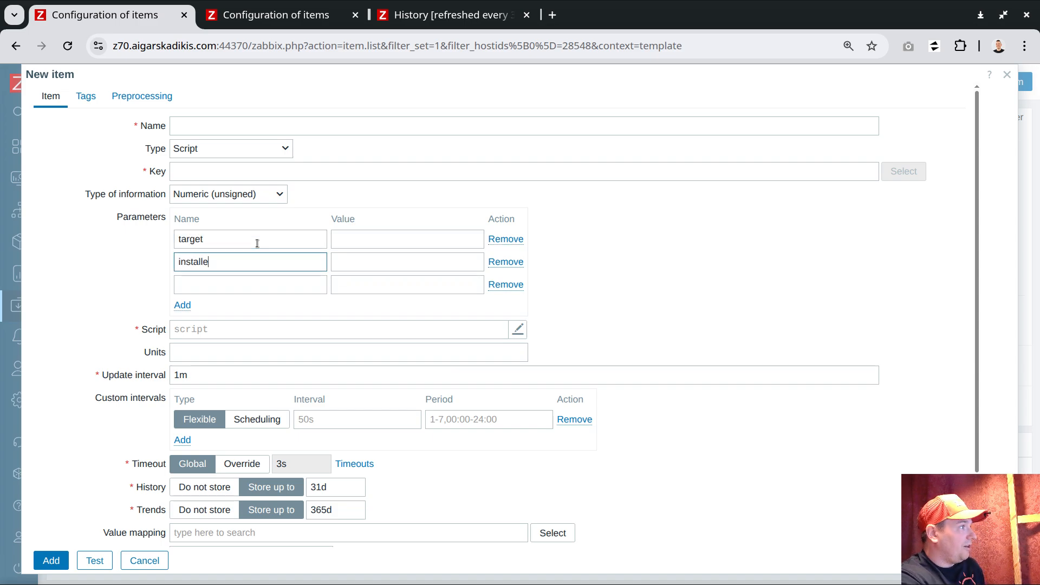
Name the third script parameter package, using the name copied from 3-target.js
key(Tab)
key(Tab)
key(Tab)
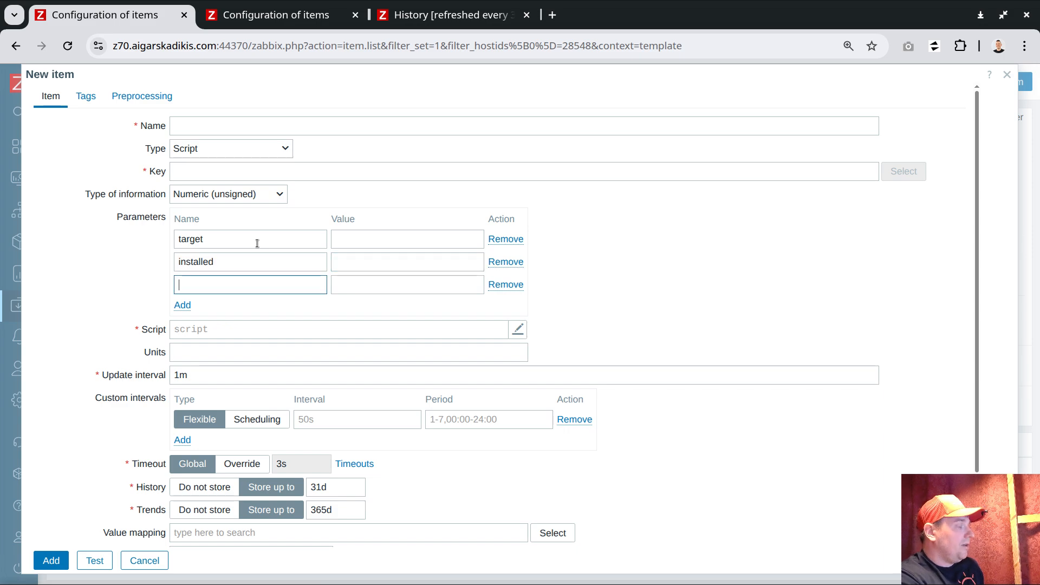
text(version)
key(alt+Tab)
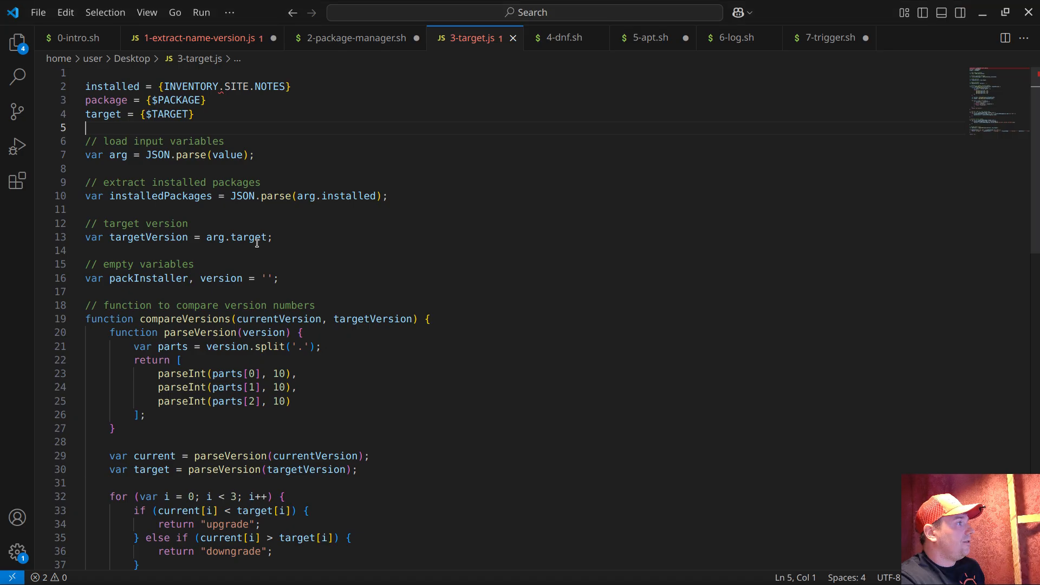
double_click(98, 105)
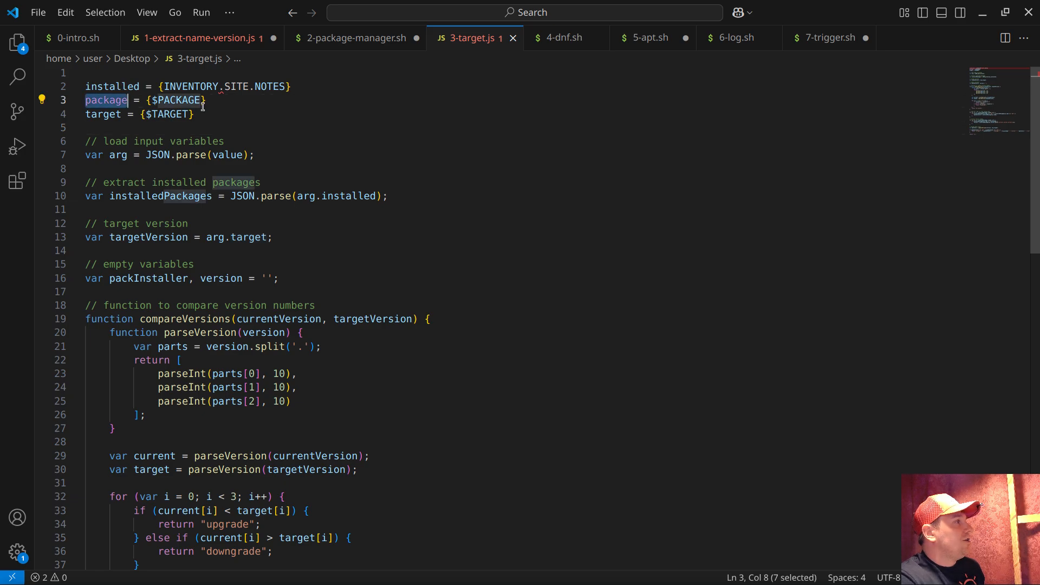
key(ctrl+c)
key(alt+Tab)
key(ctrl+a)
key(ctrl+v)
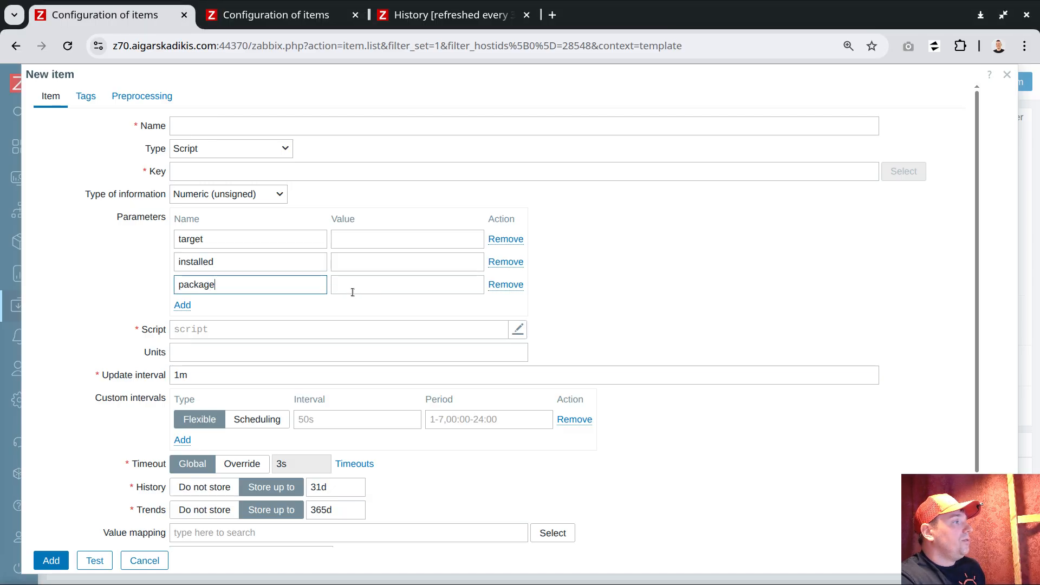
Set the package parameter's value to {$PACKAGE} and the installed parameter's value to {INVENTORY.SITE.NOTES}, copied from 3-target.js
click(352, 290)
text({$PACKAGE)
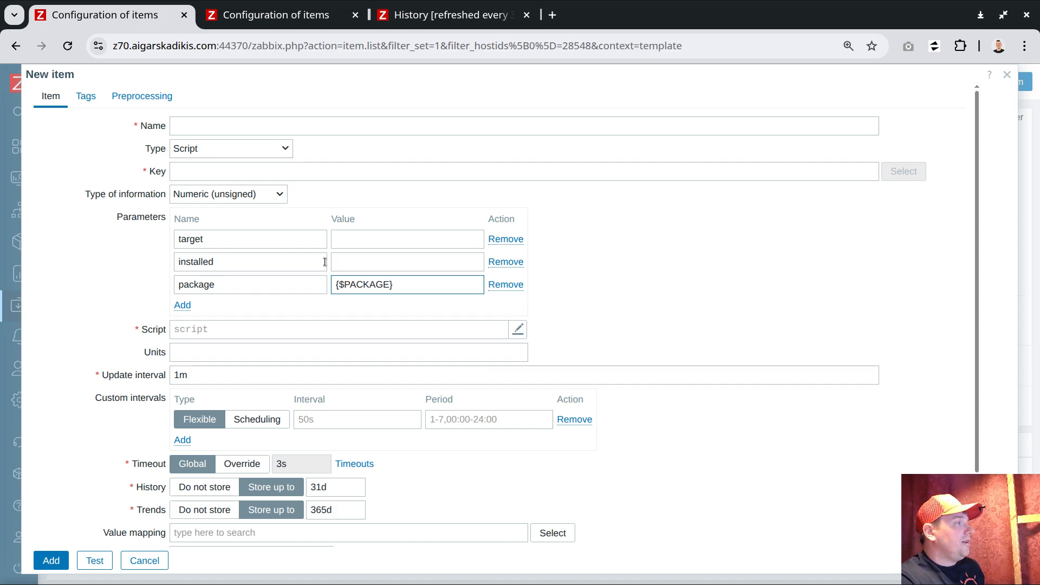
click(358, 260)
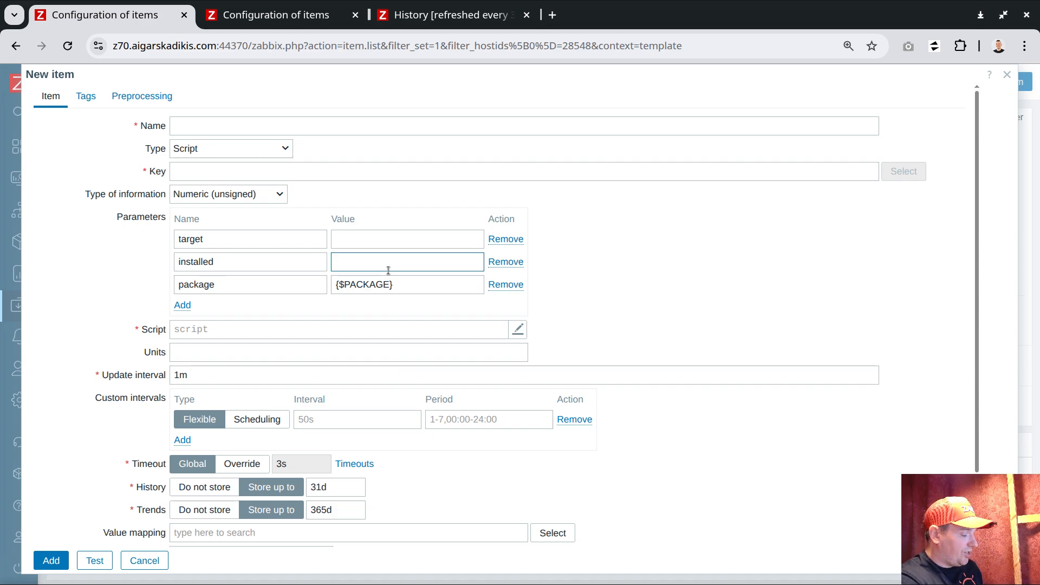
text({$SITES)
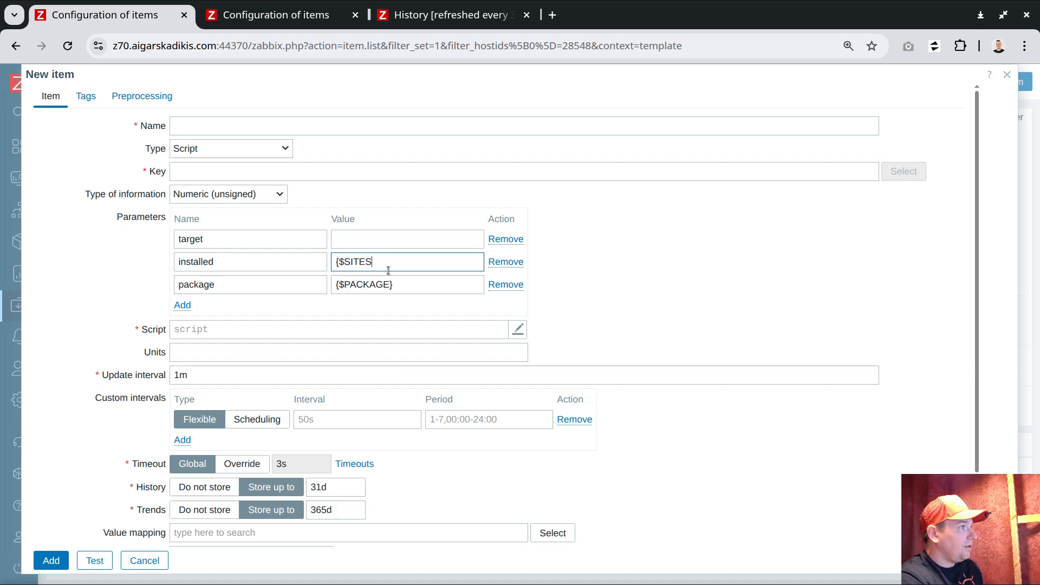
key(alt+Tab)
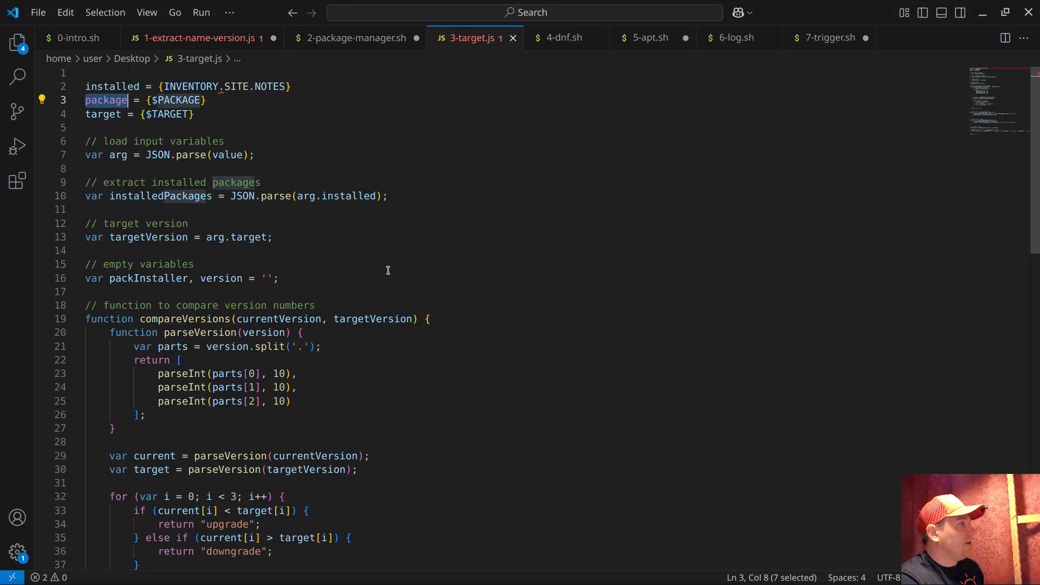
click(157, 101)
drag(161, 86, 295, 86)
key(alt+Tab)
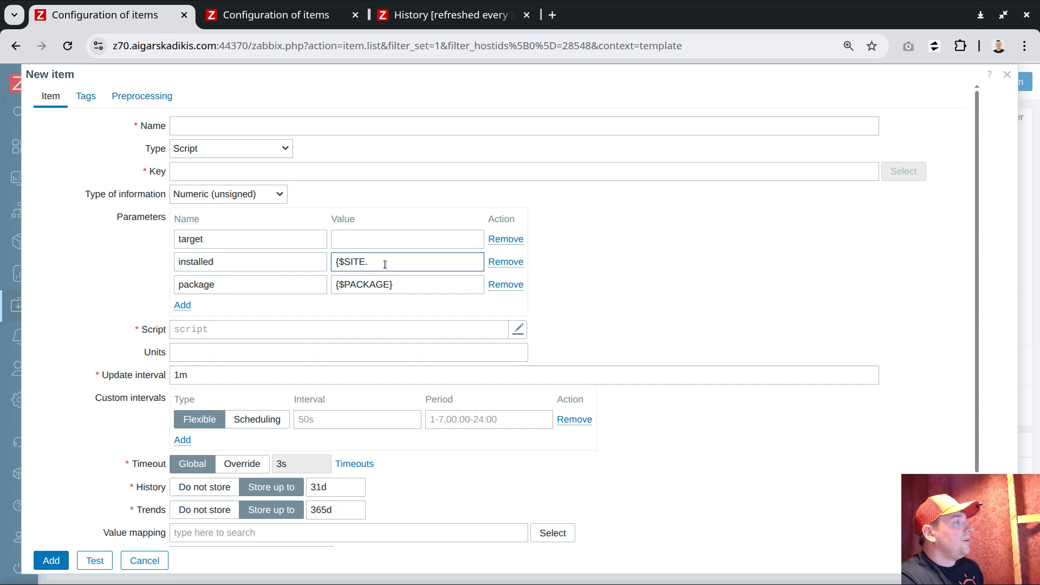
drag(385, 265, 281, 268)
key(ctrl+v)
Set the target parameter's value to {$TARGET}
click(369, 246)
text({)
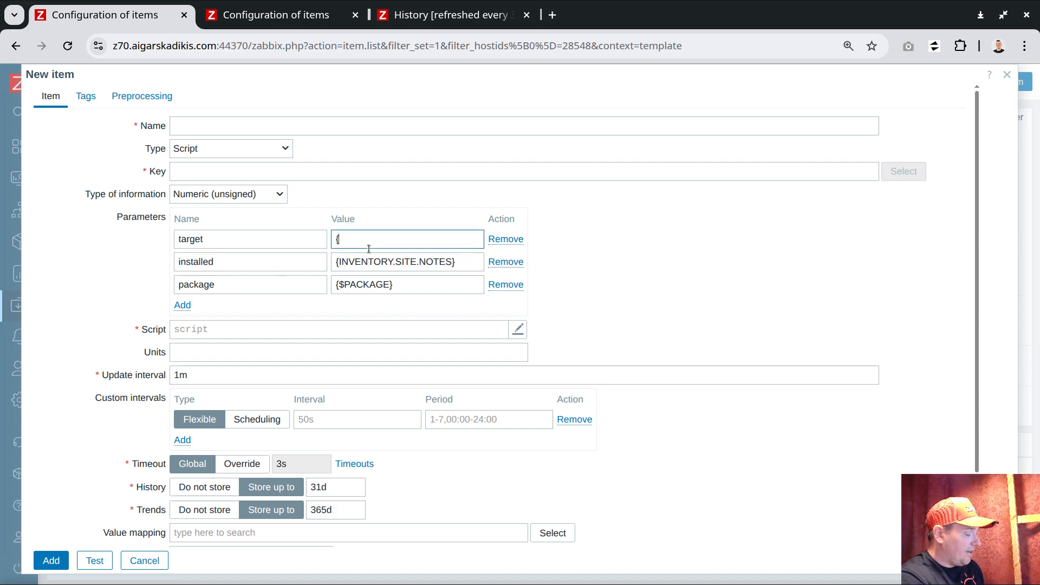
text($TARGET})
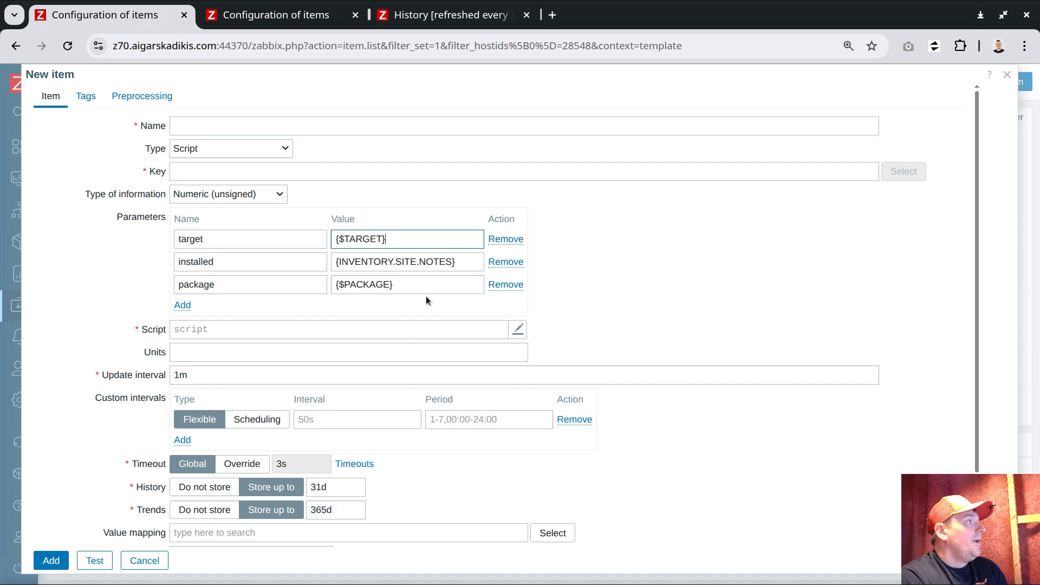
Enter target as both the item's key and name, and set its type of information to Text
click(340, 178)
text(tage)
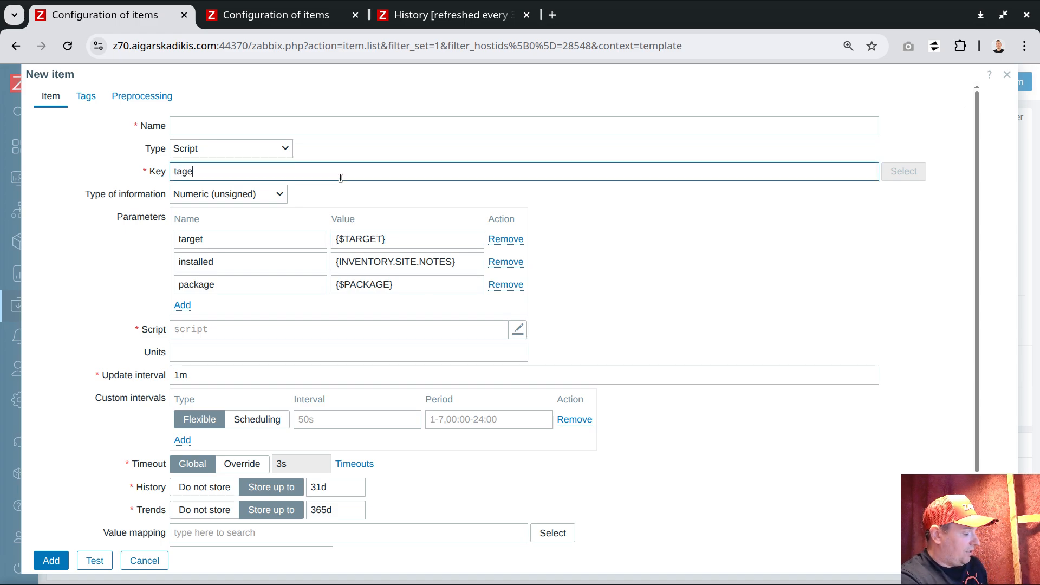
key(BackSpace)
key(BackSpace)
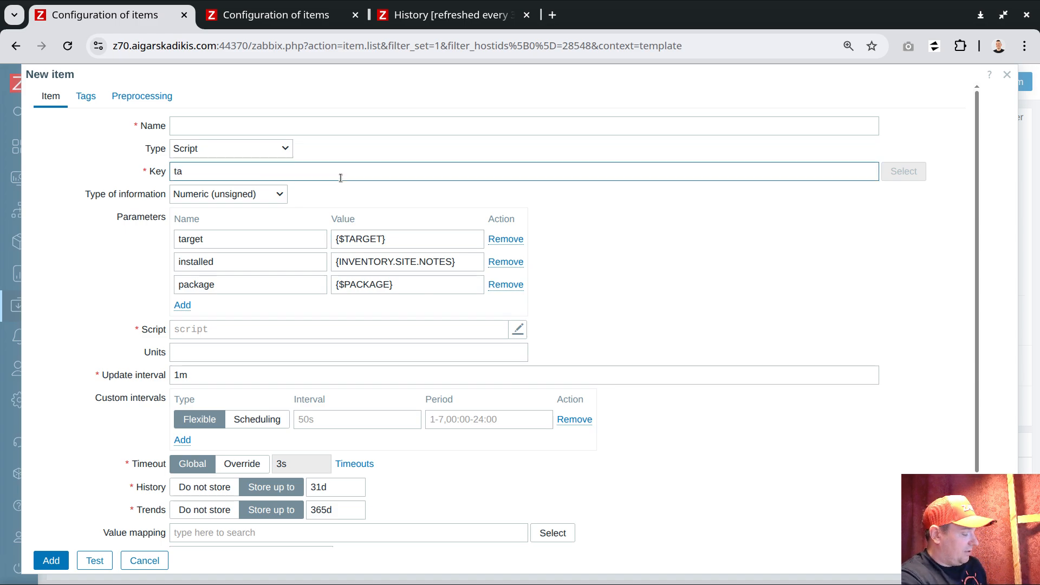
text(rget)
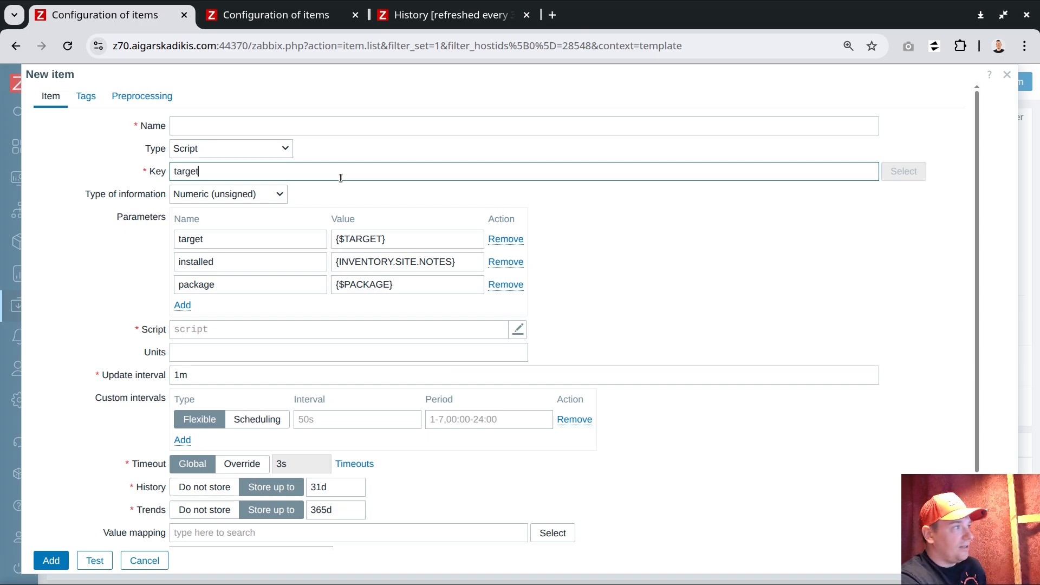
double_click(213, 172)
key(ctrl+c)
click(211, 125)
key(ctrl+v)
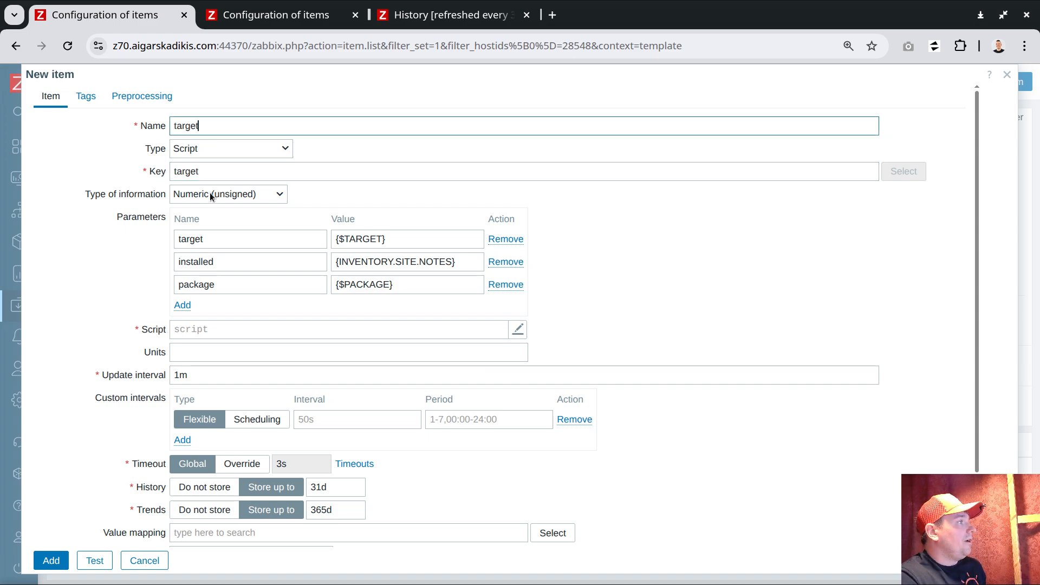
click(209, 192)
click(193, 292)
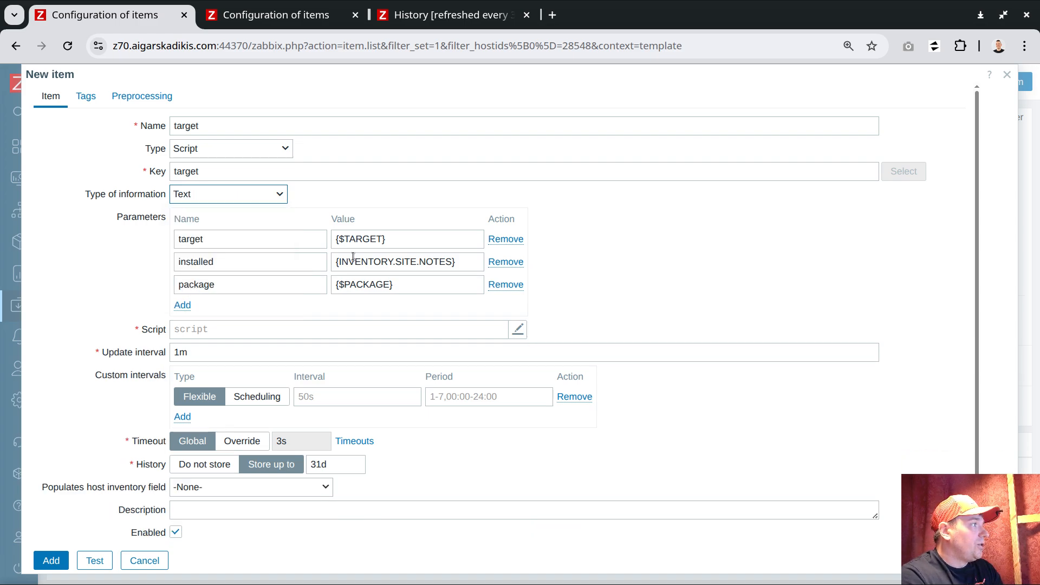
Copy the code in 3-target.js from the "load input variables" comment to the end into the item's script and apply it
key(alt+Tab)
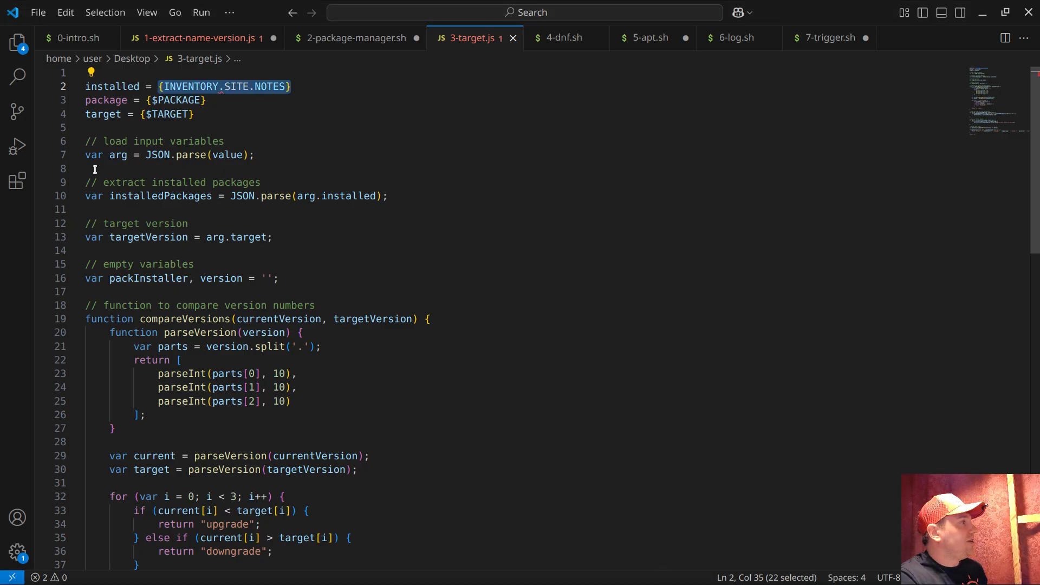
drag(52, 145, 28, 564)
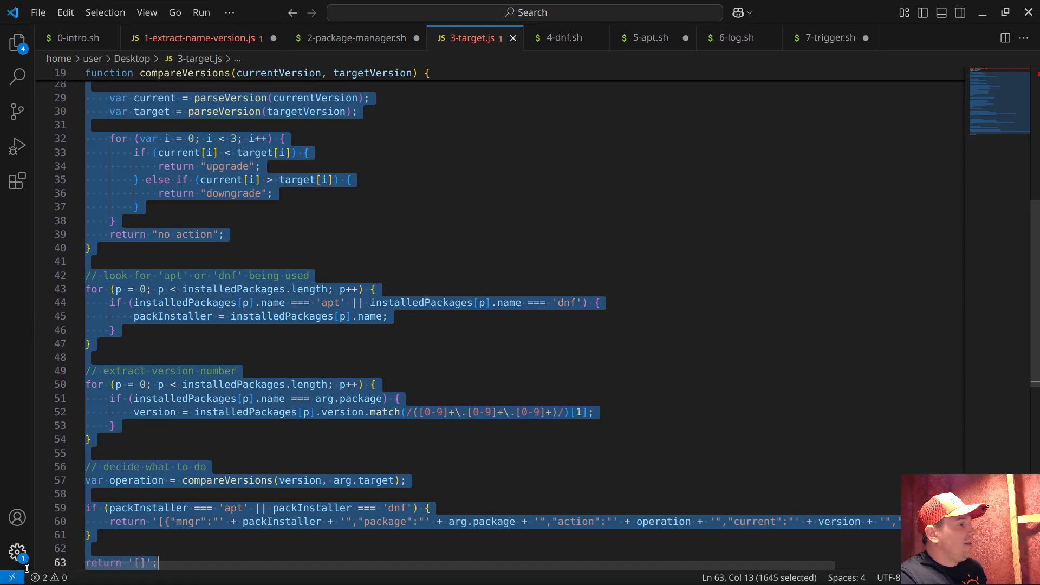
key(alt+Tab)
click(224, 326)
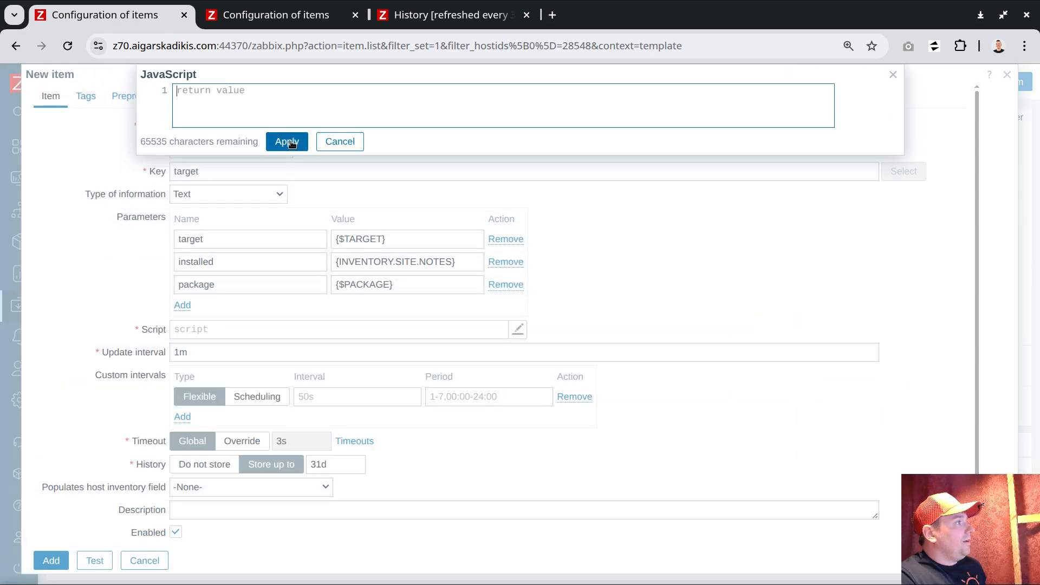
key(ctrl+v)
click(289, 560)
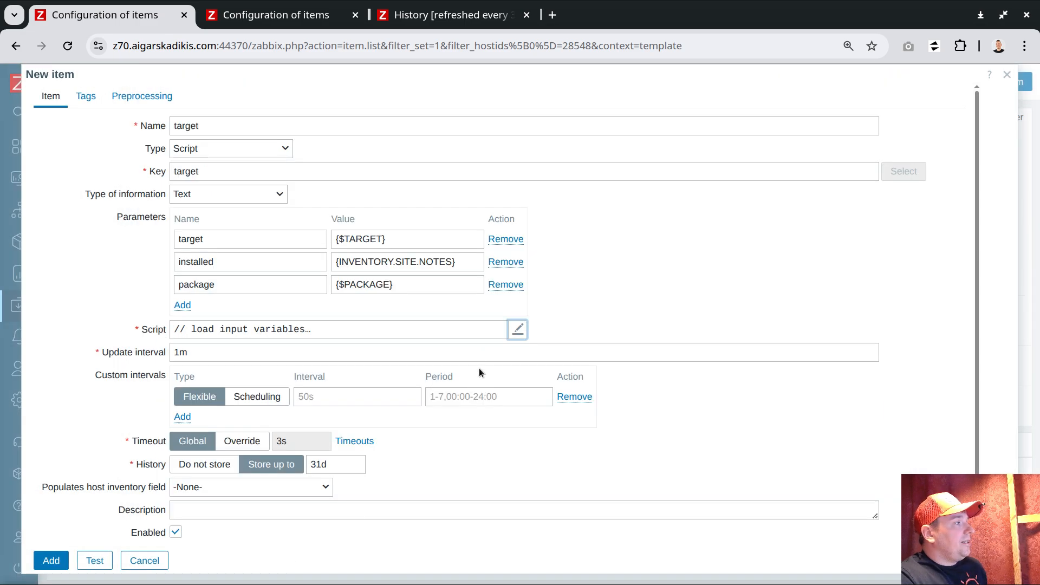
Look through 3-target.js to review the overall structure of the script, from its input variables to the package checks
key(alt+Tab)
scroll(493, 266, up, 7)
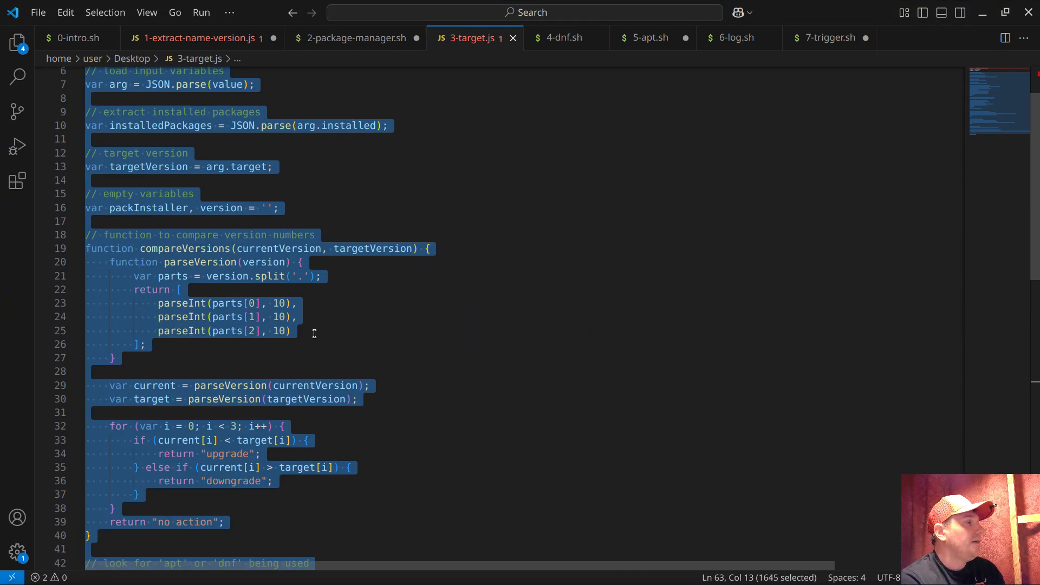
scroll(315, 332, down, 5)
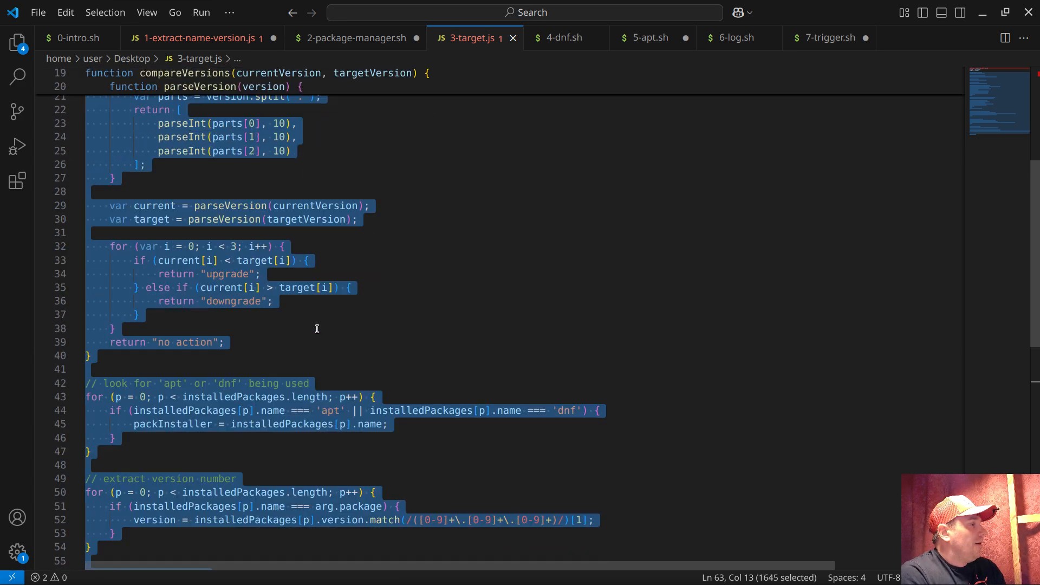
scroll(317, 329, down, 2)
scroll(317, 329, up, 9)
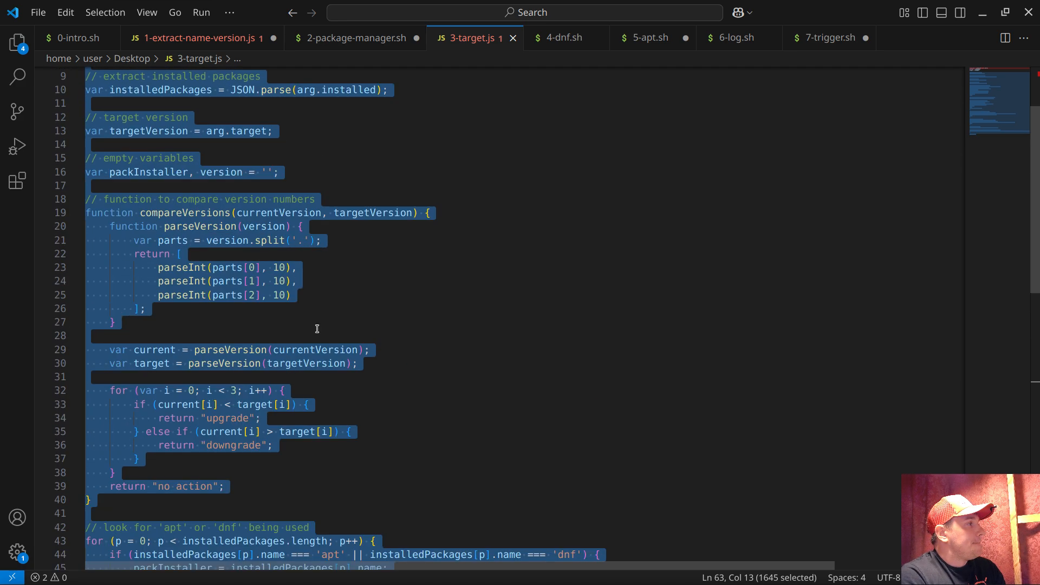
scroll(317, 329, down, 5)
scroll(317, 328, down, 3)
scroll(316, 328, up, 8)
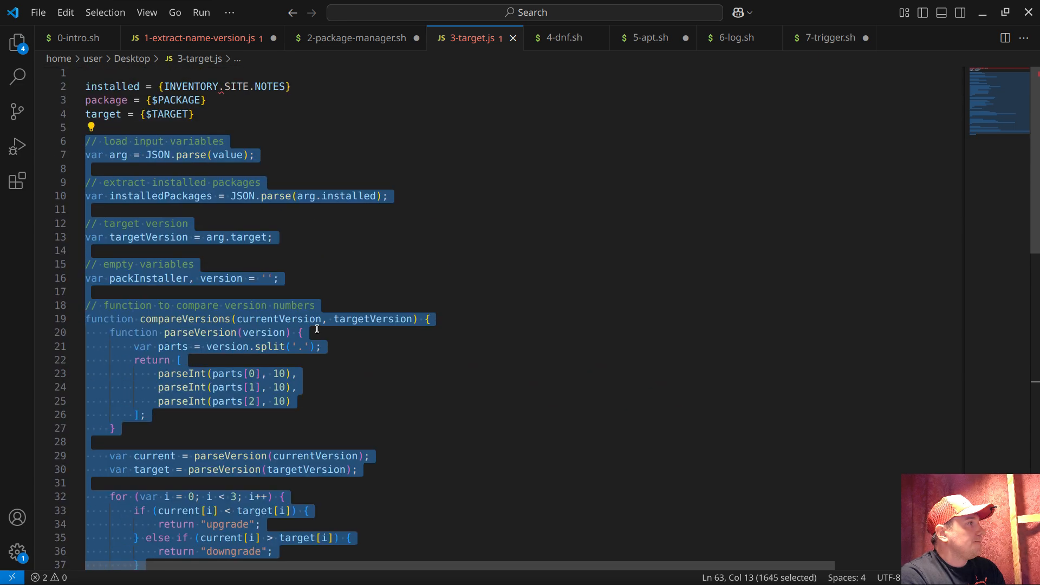
scroll(317, 328, down, 3)
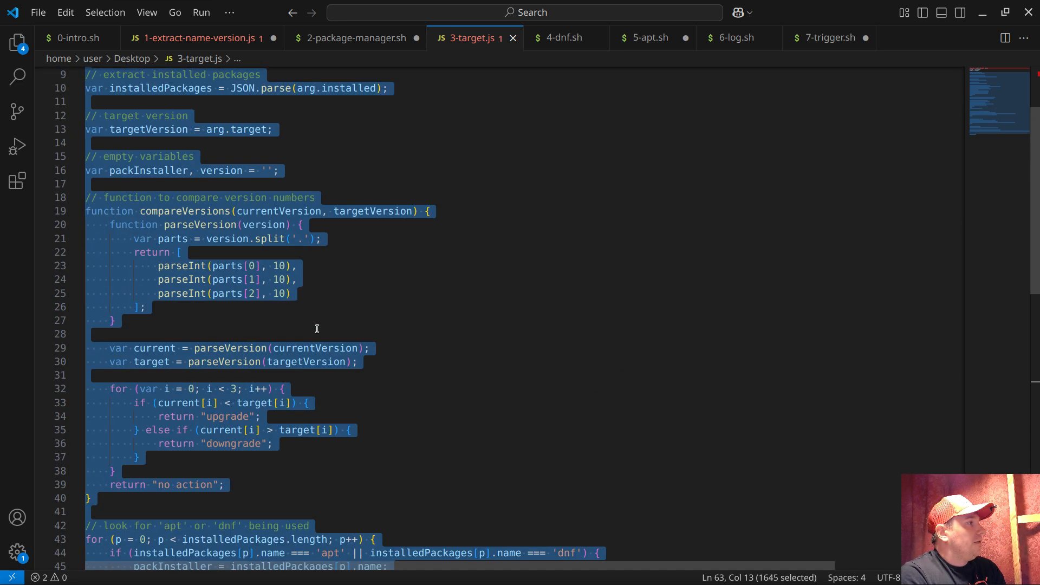
scroll(317, 328, down, 1)
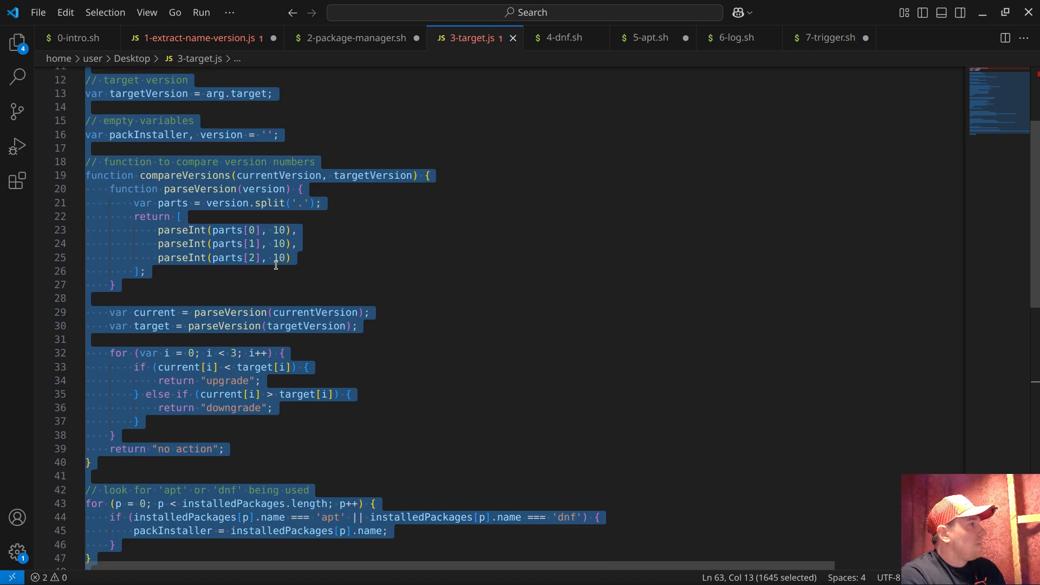
Examine how compareVersions parses the current and target versions and chooses between upgrade, downgrade and no action
click(321, 203)
scroll(370, 252, up, 3)
scroll(371, 252, up, 1)
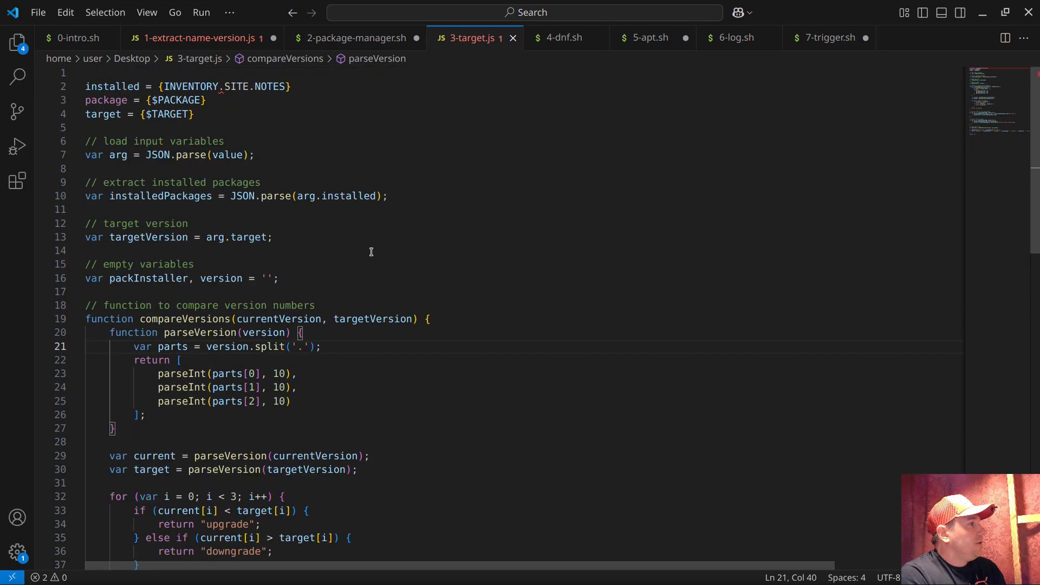
scroll(364, 265, down, 4)
scroll(347, 301, down, 1)
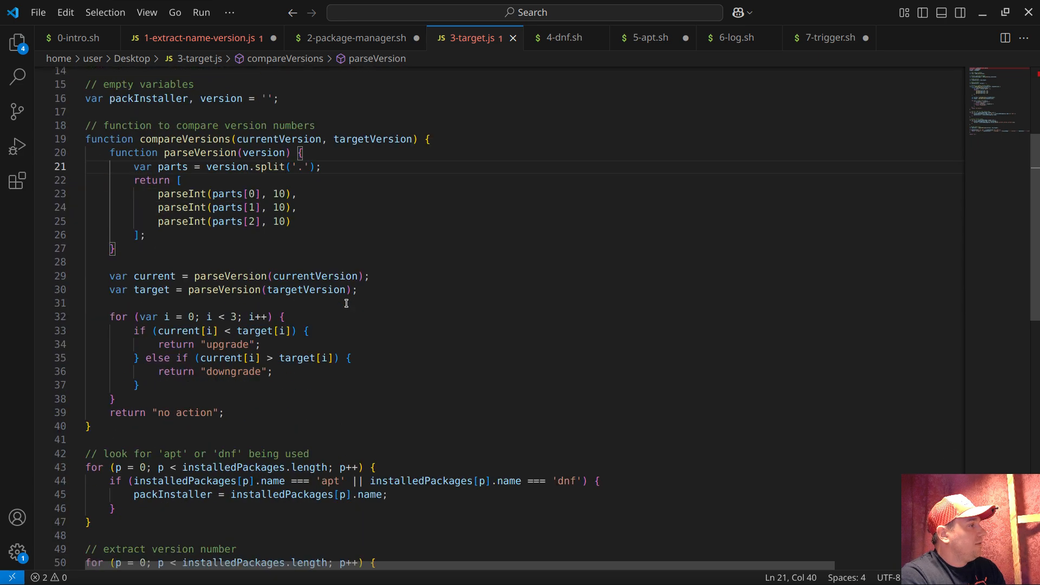
double_click(181, 331)
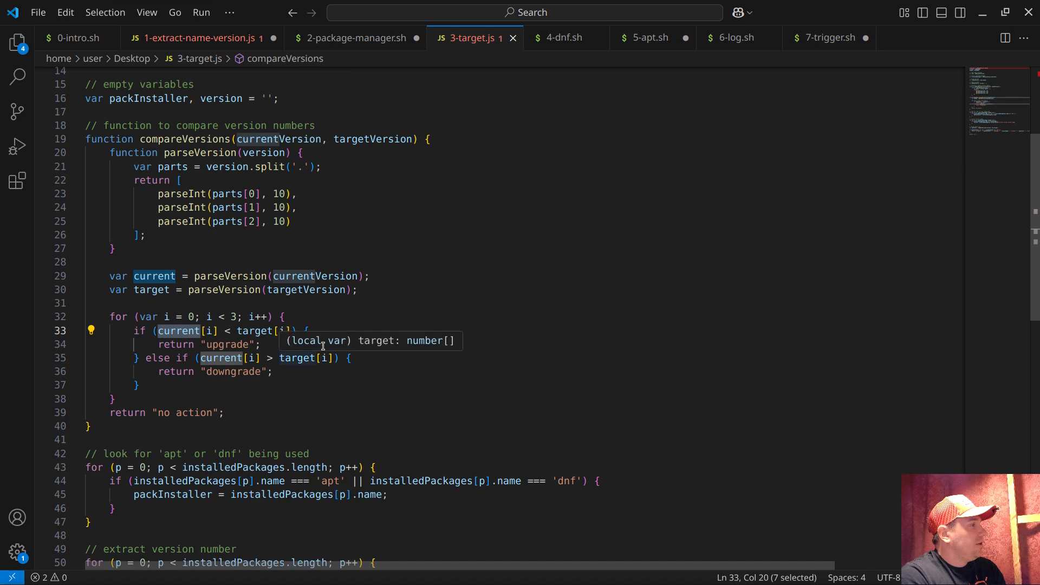
double_click(310, 290)
scroll(317, 316, up, 4)
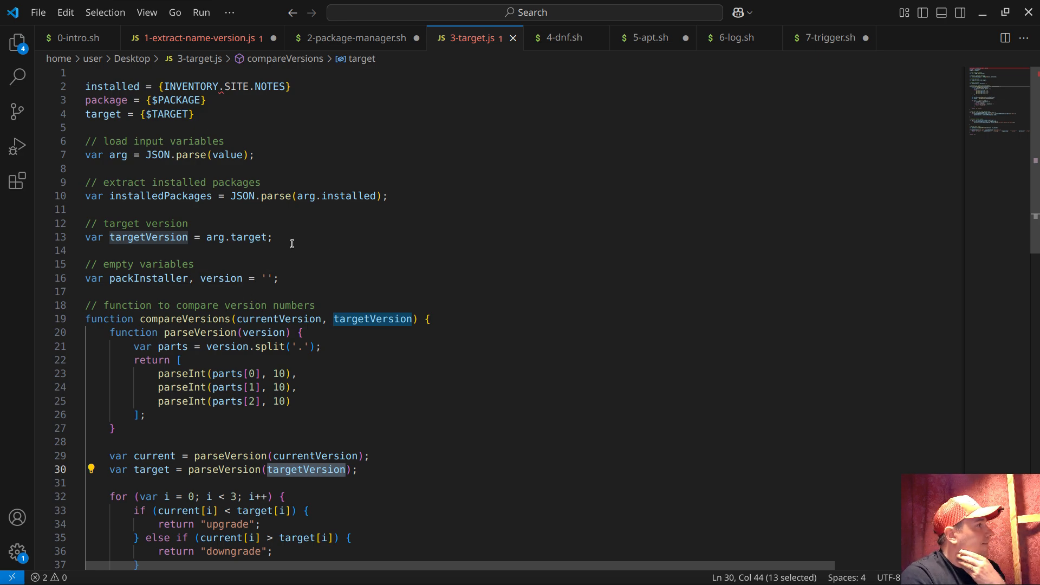
scroll(407, 373, down, 5)
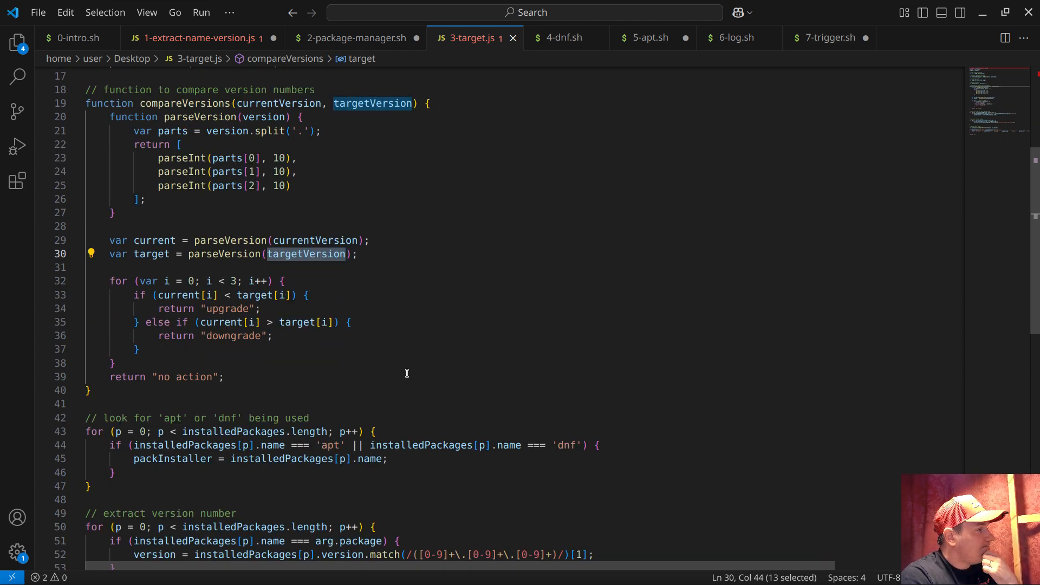
scroll(408, 372, up, 5)
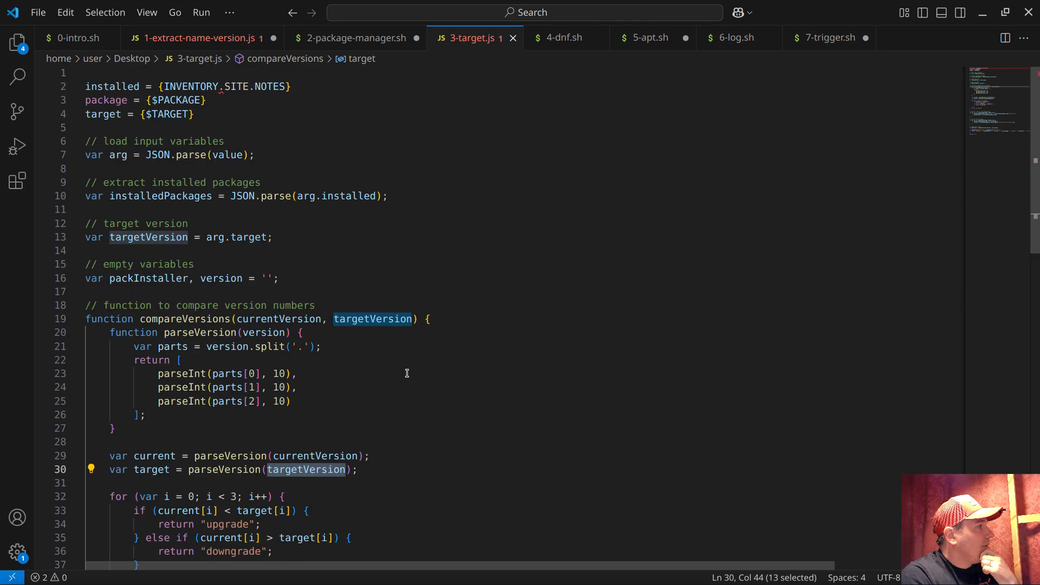
scroll(108, 238, down, 3)
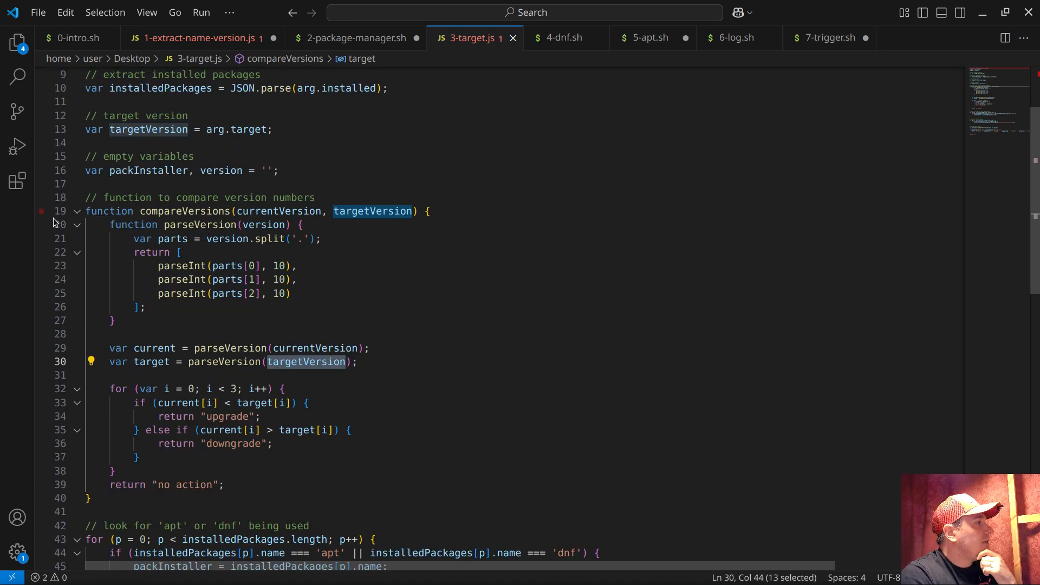
Mark the compareVersions function on line 19 of 3-target.js with a breakpoint and check its currentVersion argument
click(43, 213)
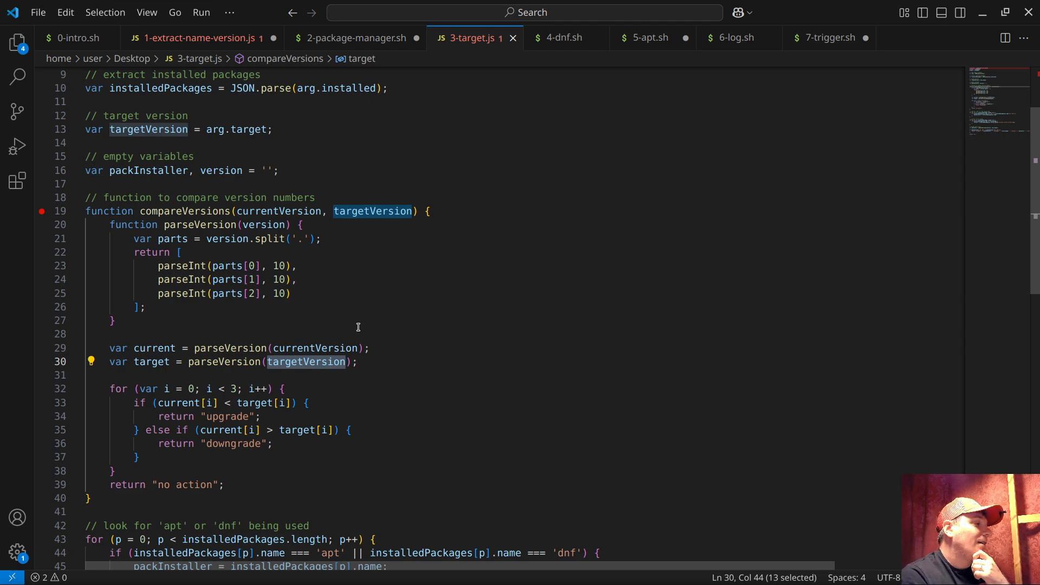
scroll(358, 327, down, 4)
scroll(358, 327, up, 2)
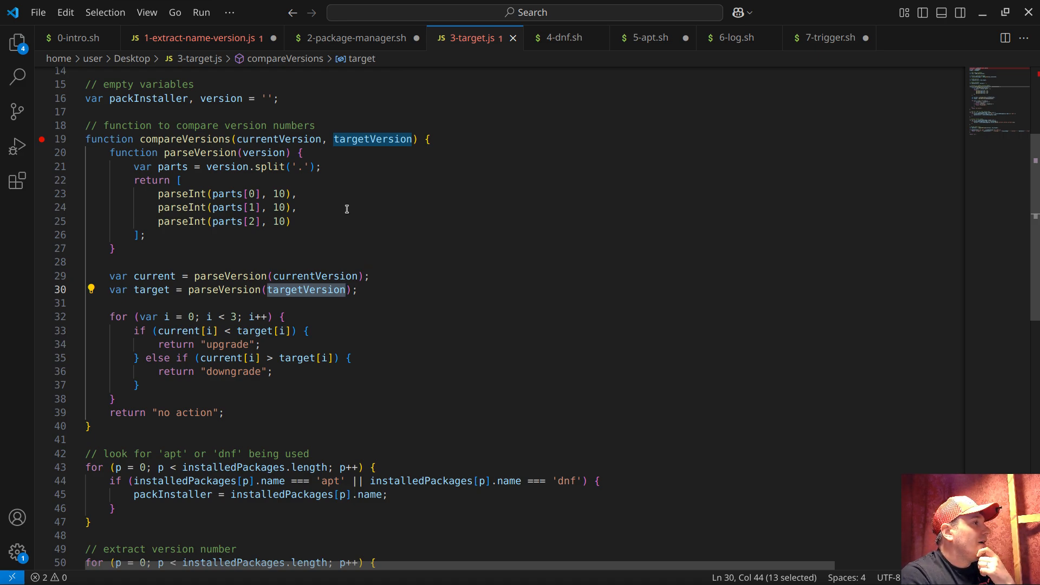
double_click(298, 140)
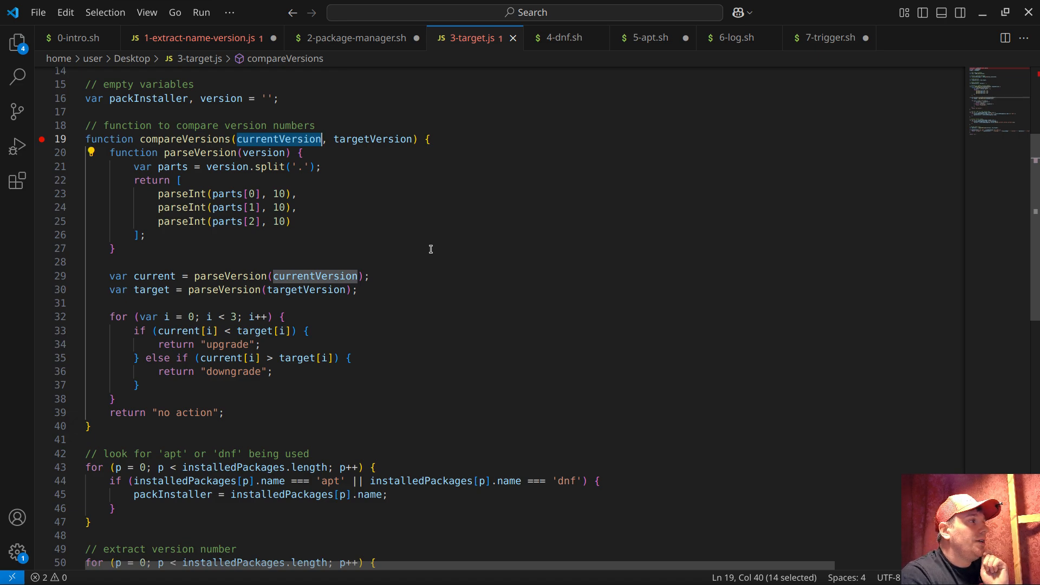
Examine the loop in 3-target.js that looks for apt or dnf among the installed packages
scroll(290, 272, down, 5)
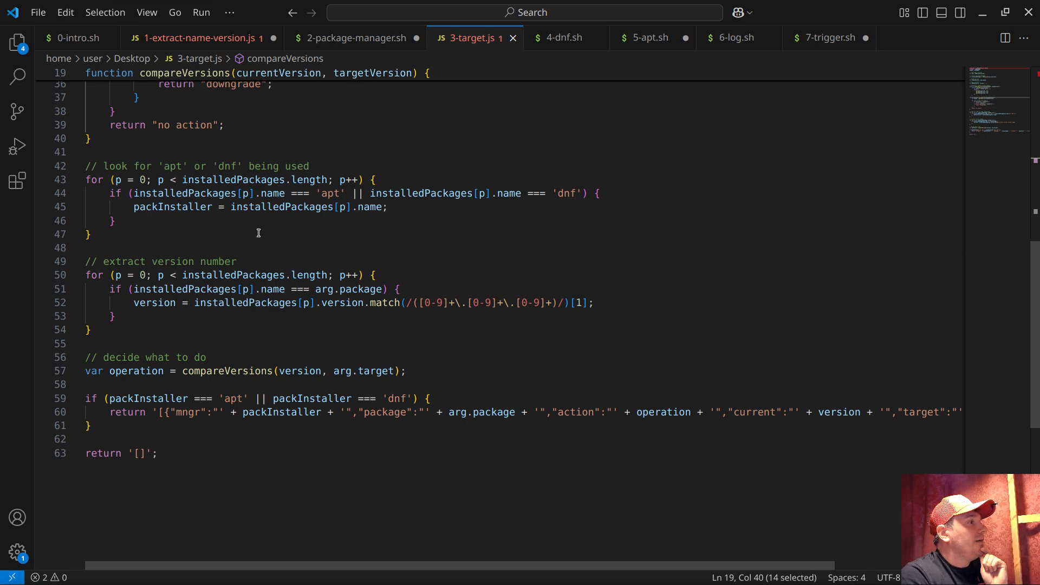
drag(259, 233, 86, 179)
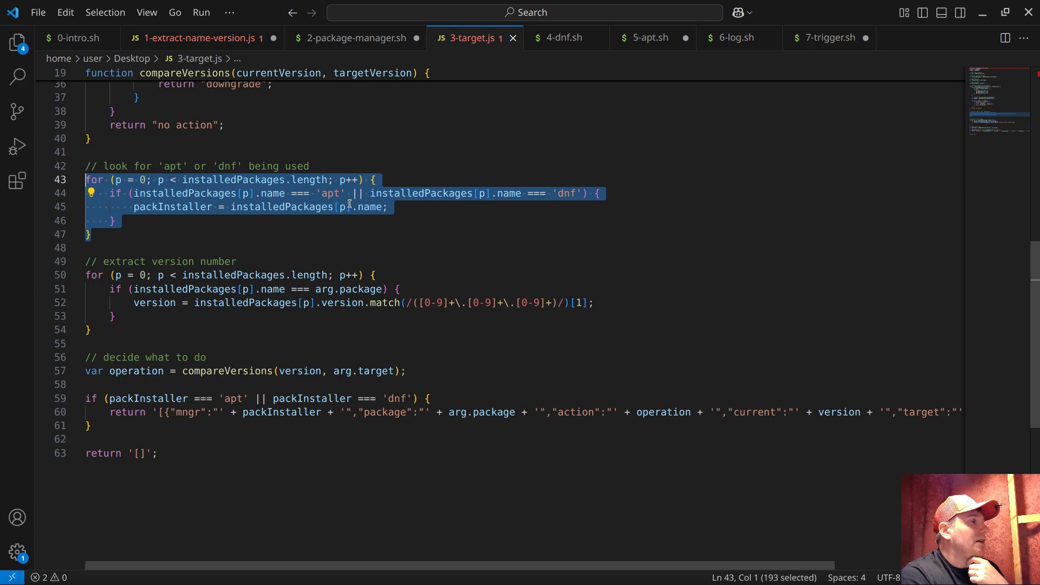
double_click(330, 193)
double_click(567, 193)
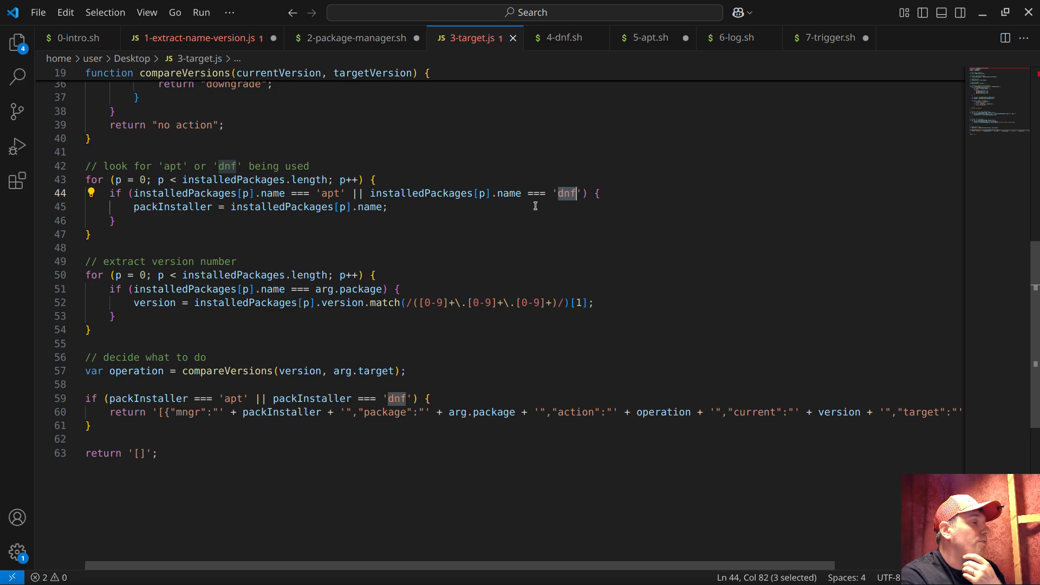
Review the dnf upgrade and downgrade commands for zabbix-proxy-sqlite3-7.0.15 in 0-intro.sh
click(77, 39)
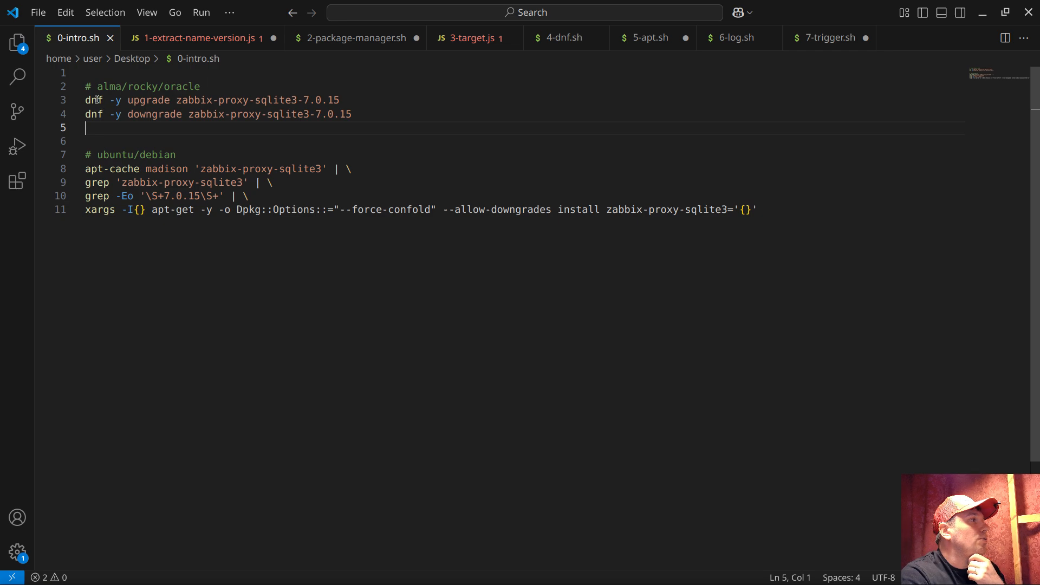
double_click(140, 102)
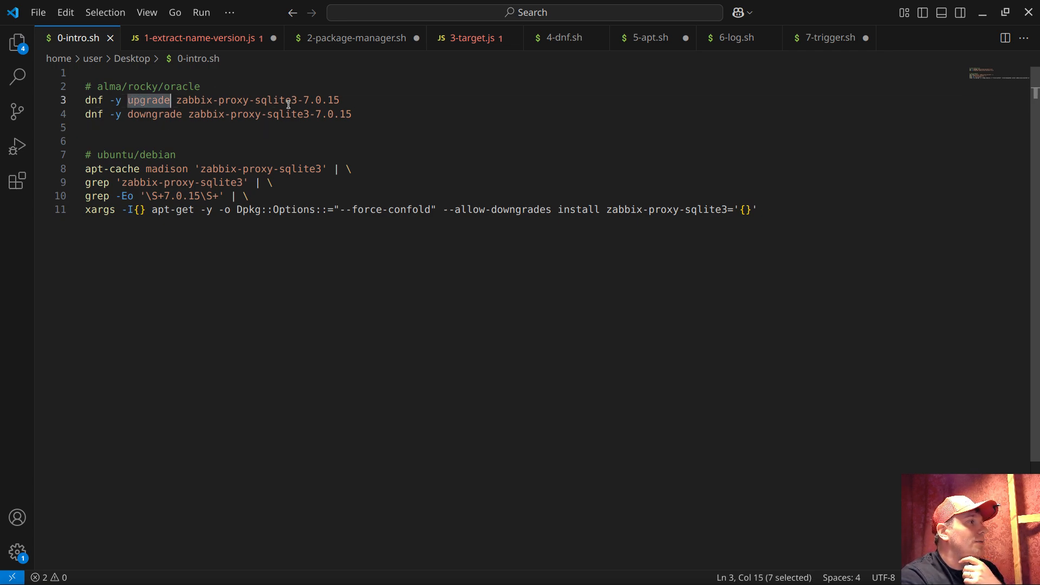
drag(352, 102, 303, 102)
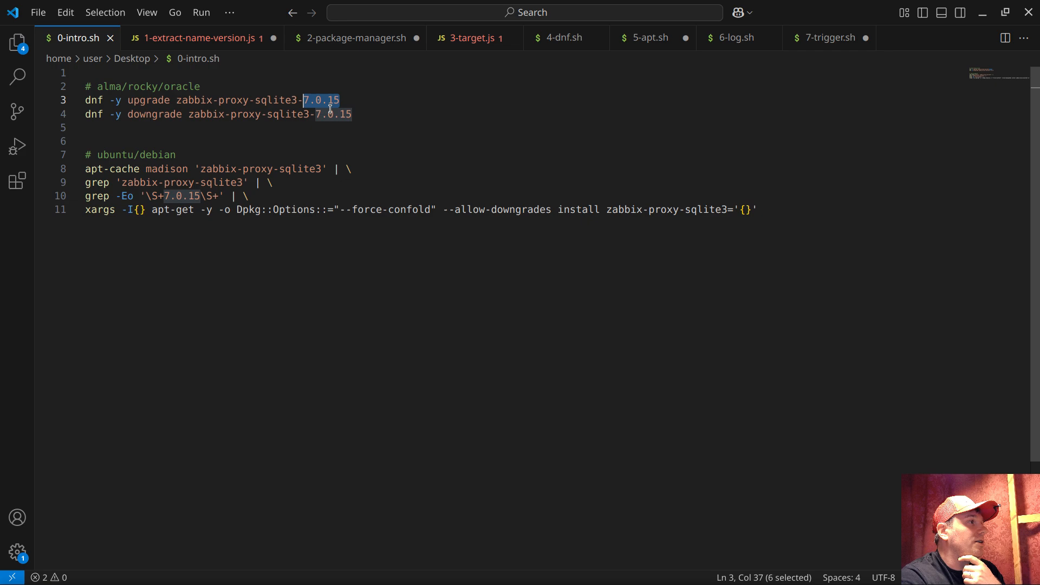
double_click(152, 115)
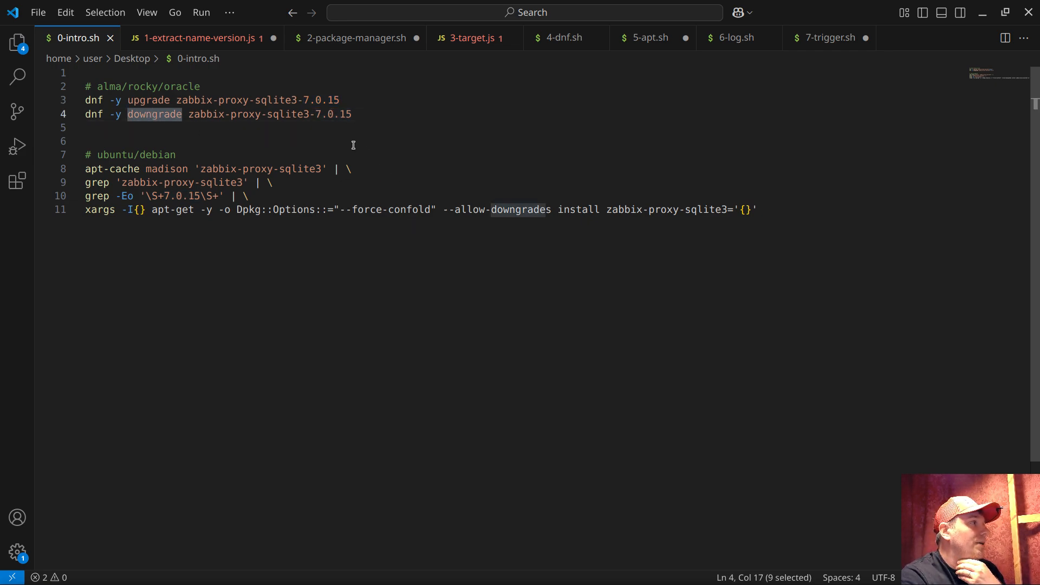
click(351, 114)
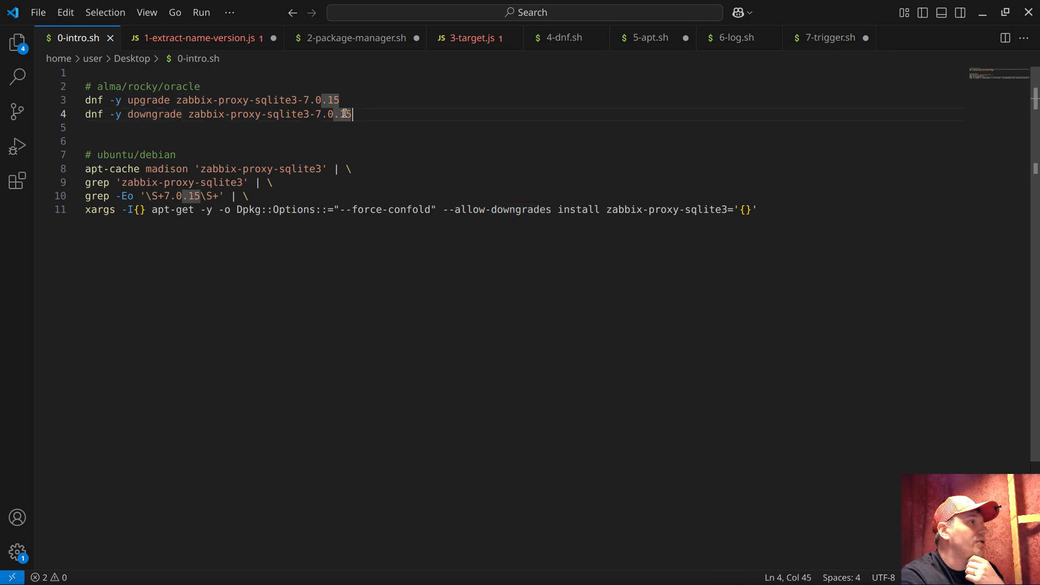
key(ctrl+shift+Left)
key(ctrl+shift+Left)
key(ctrl+shift+Left)
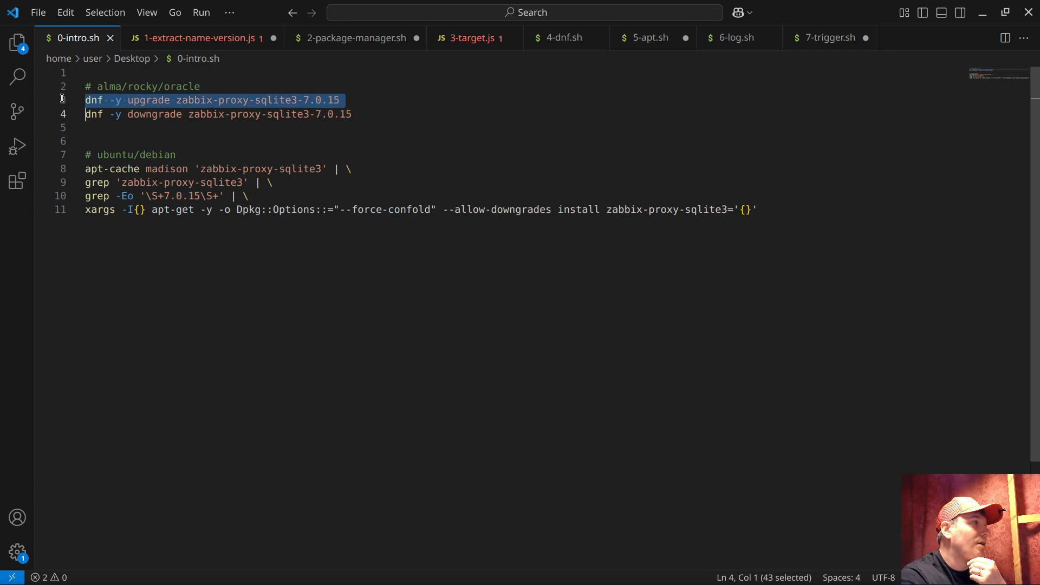
drag(63, 100, 60, 118)
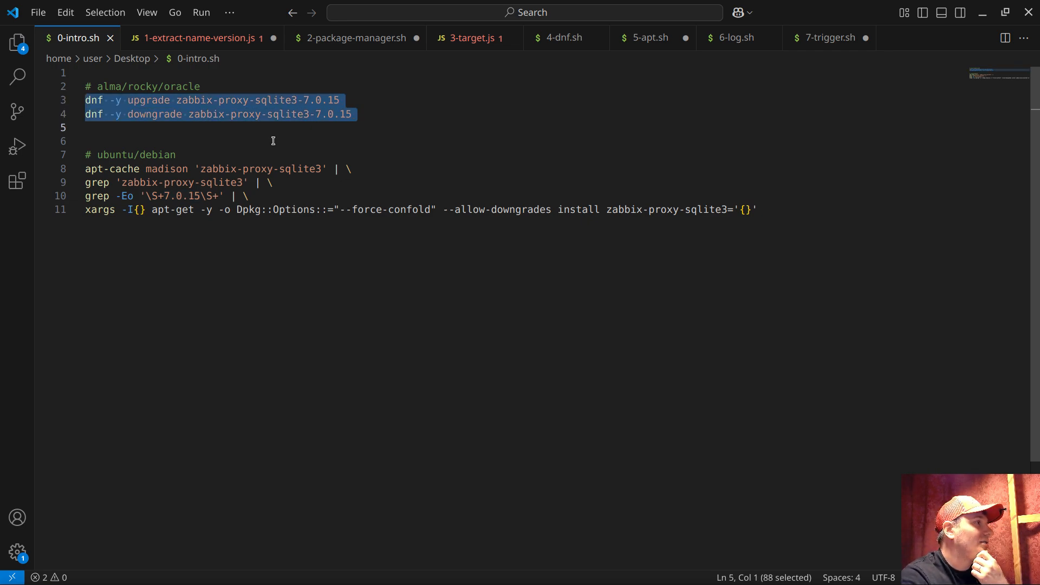
Examine the ubuntu/debian commands in 0-intro.sh, including the apt-get install call and its --allow-downgrades option
drag(112, 157, 155, 158)
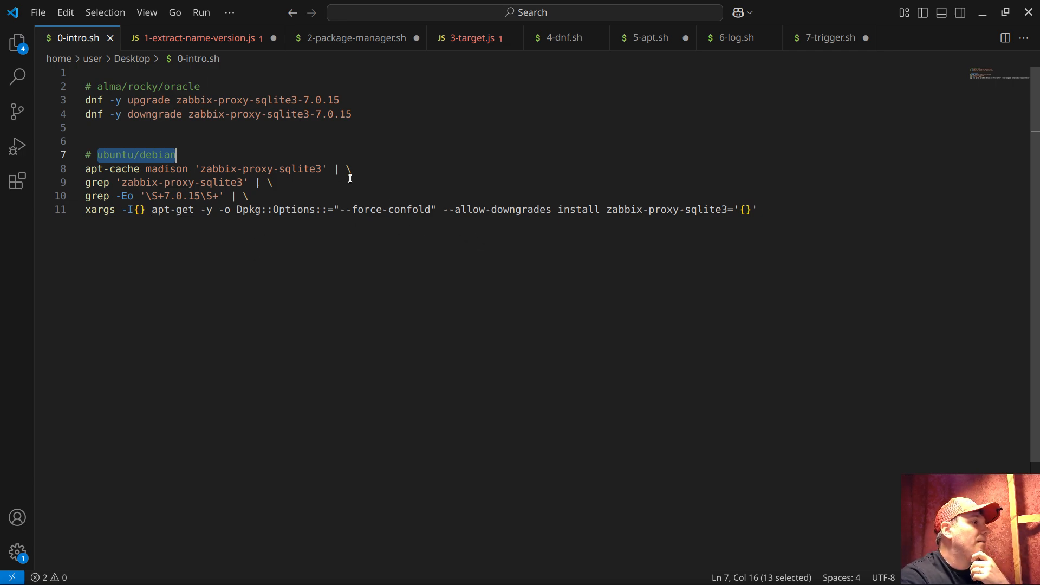
double_click(578, 210)
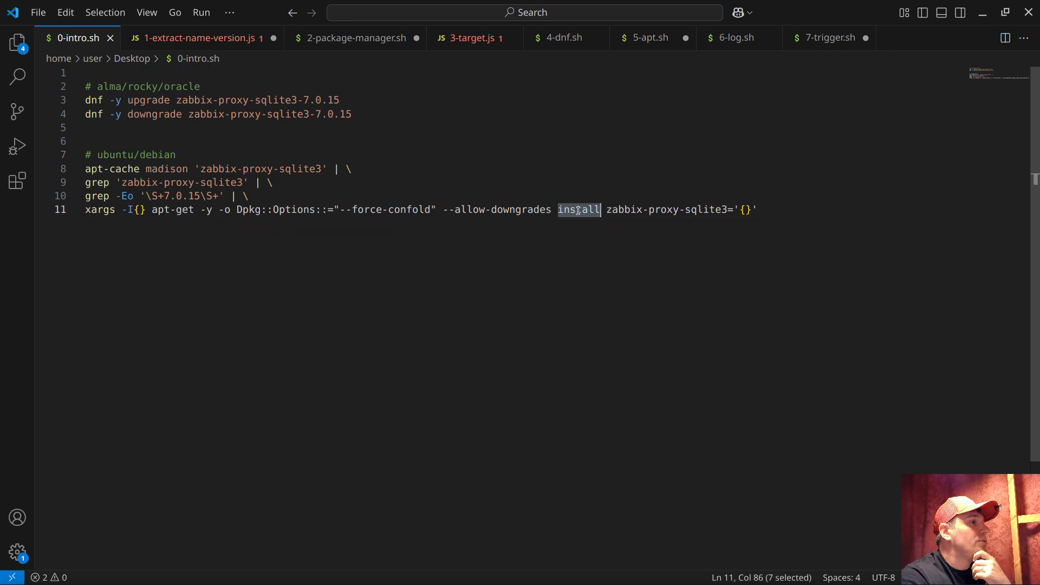
drag(444, 209, 551, 210)
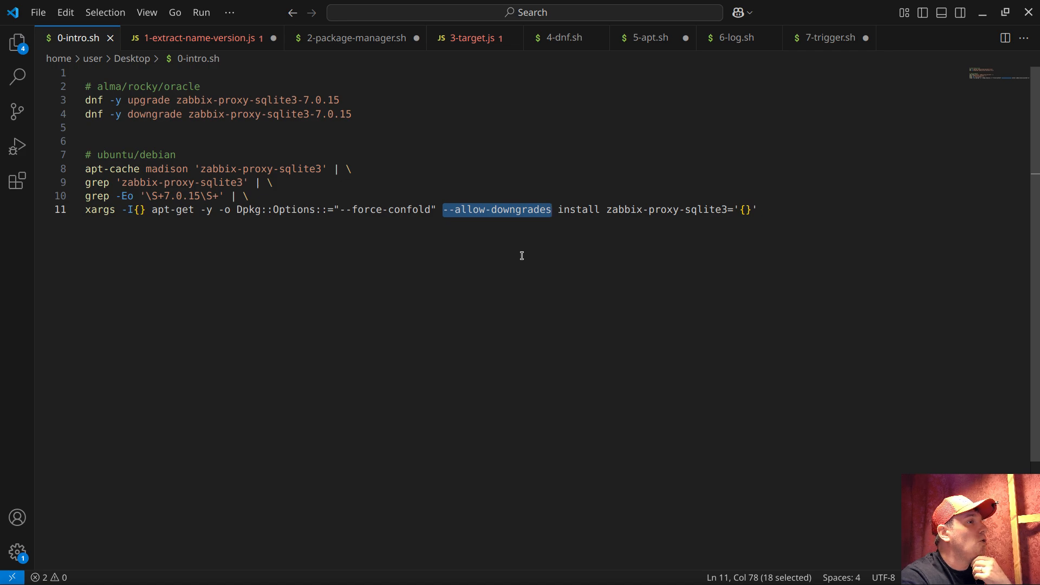
click(652, 170)
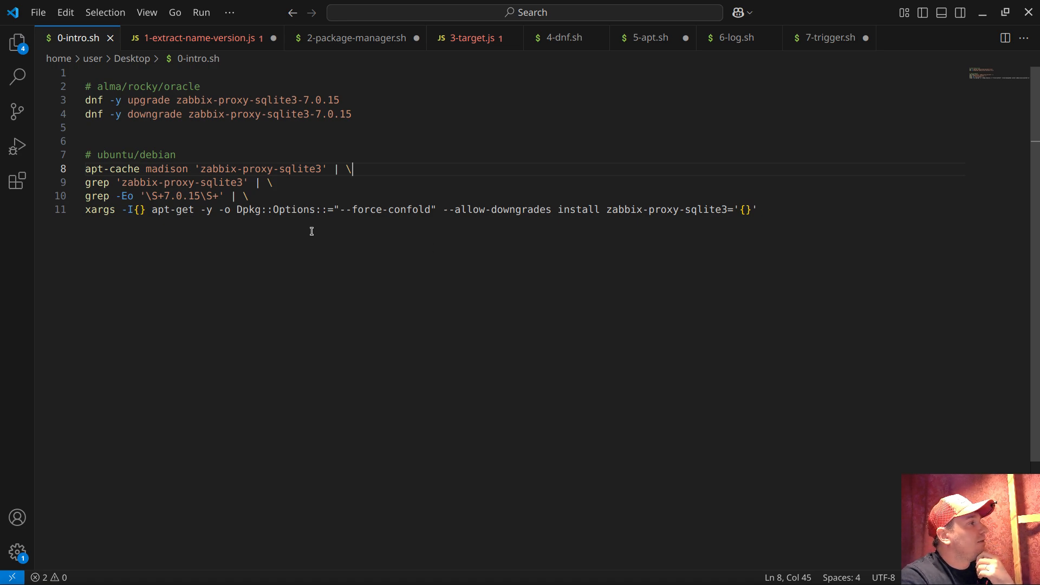
drag(152, 211, 195, 212)
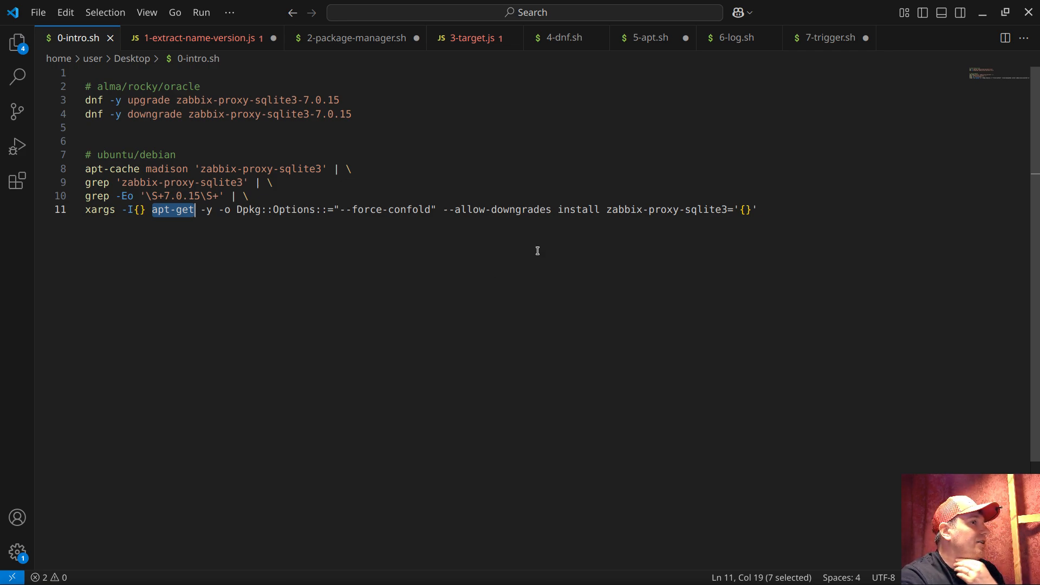
Examine the end of 3-target.js, from the compareVersions call to the full JSON return line for apt or dnf
click(465, 39)
scroll(546, 313, down, 3)
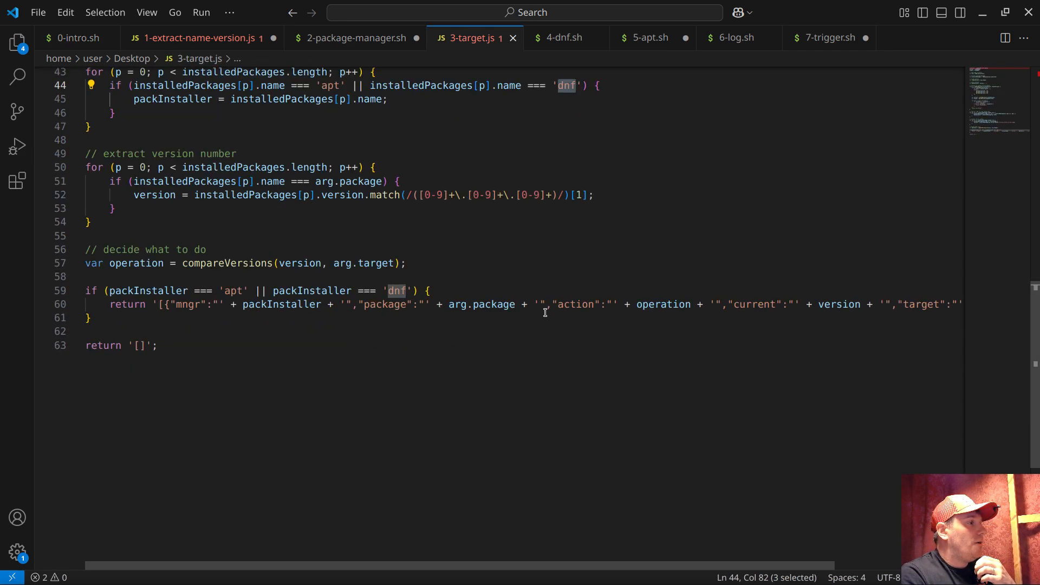
scroll(550, 341, up, 1)
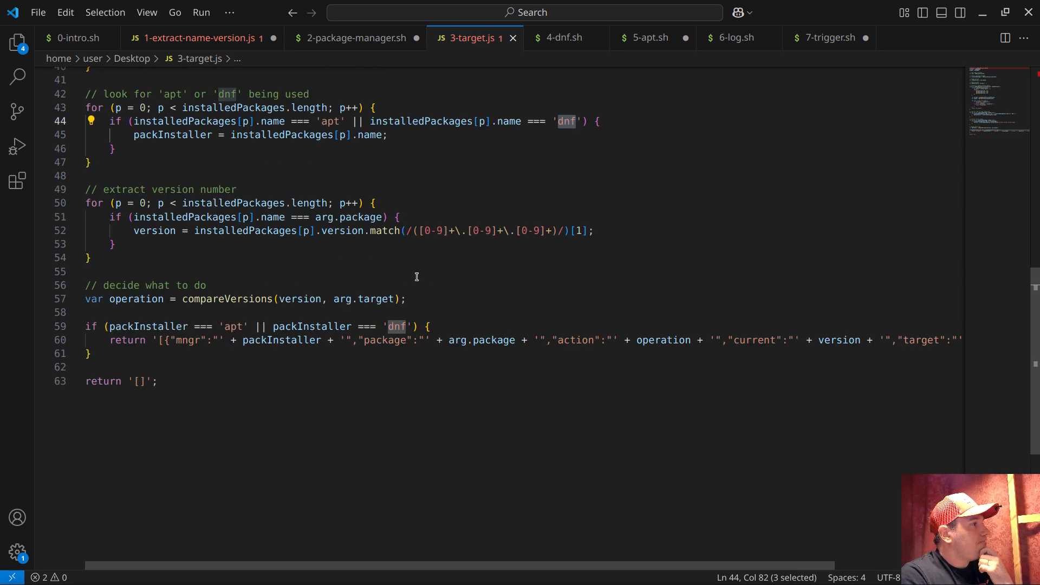
scroll(386, 301, up, 2)
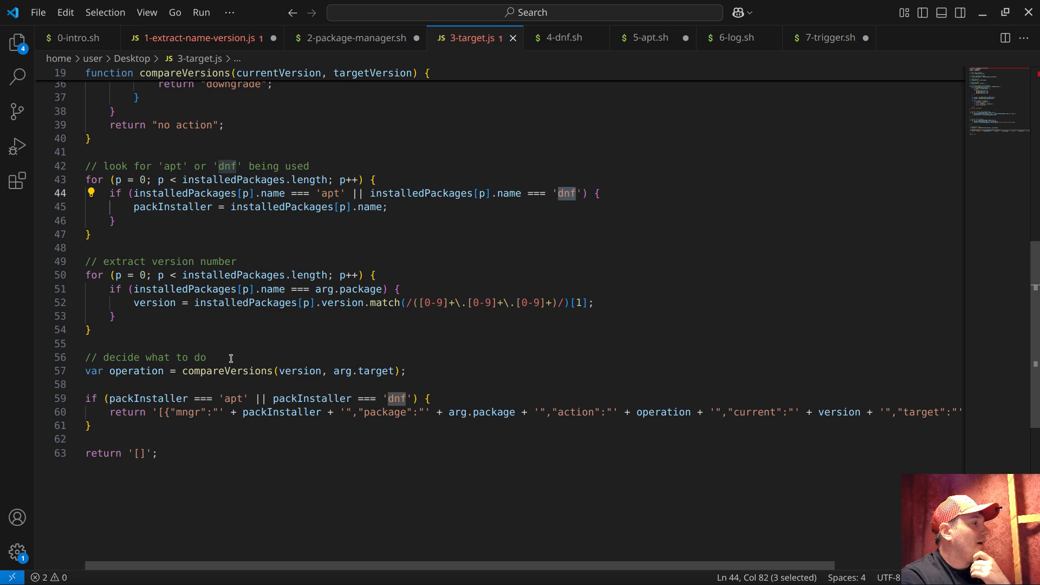
drag(231, 359, 85, 357)
double_click(269, 372)
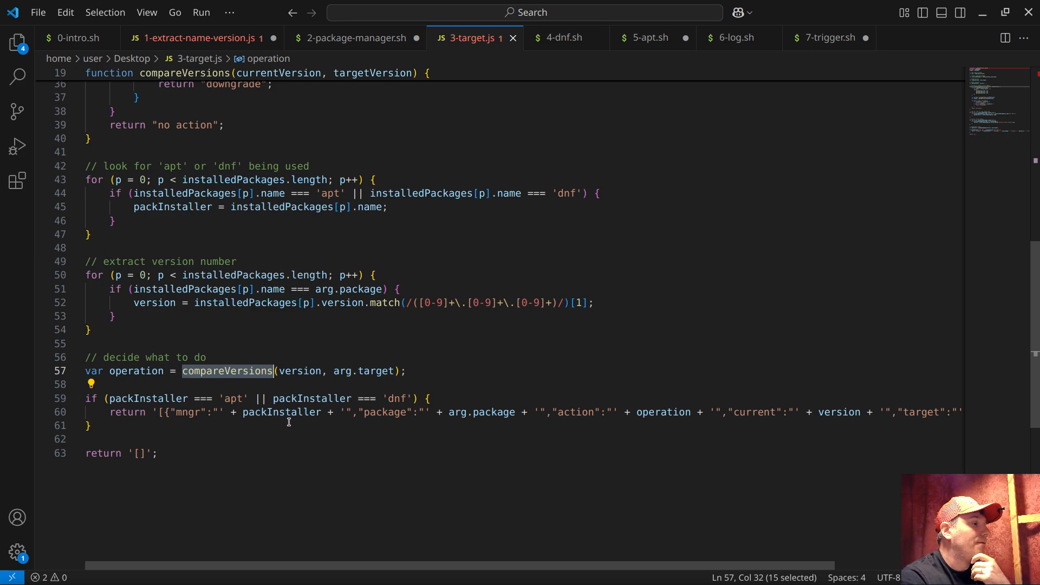
double_click(232, 399)
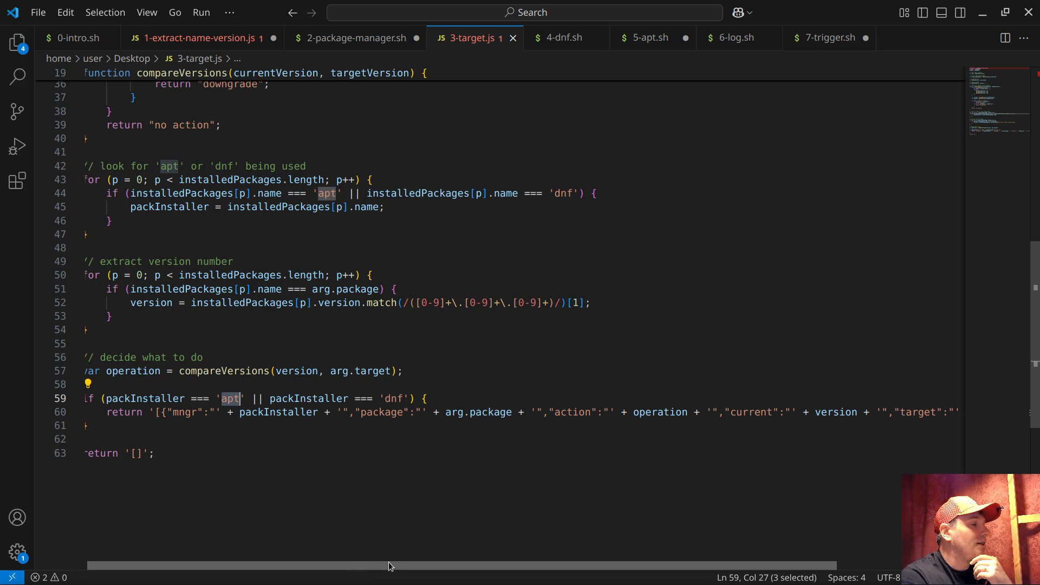
drag(355, 565, 299, 565)
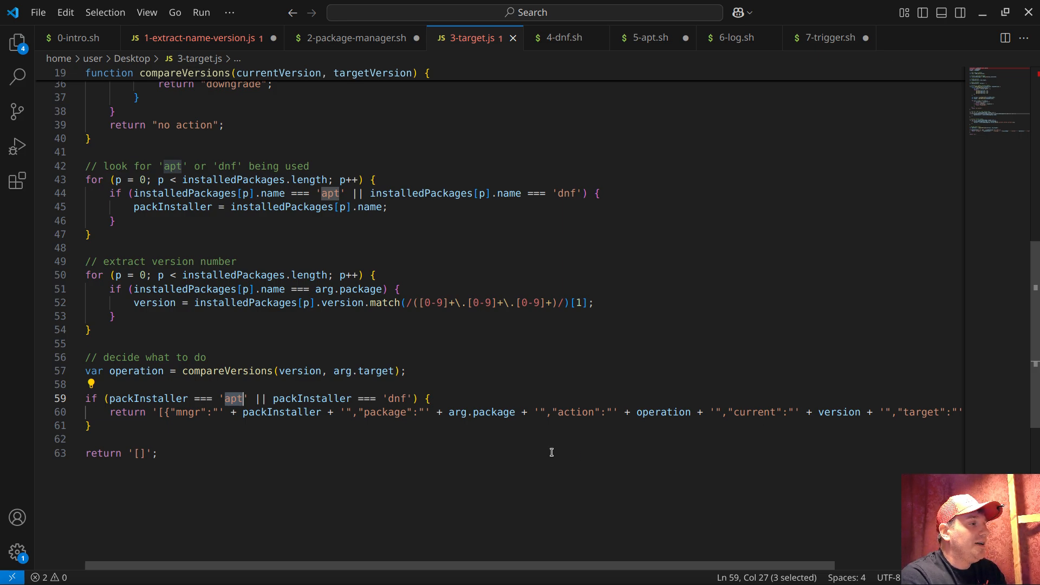
drag(558, 566, 726, 566)
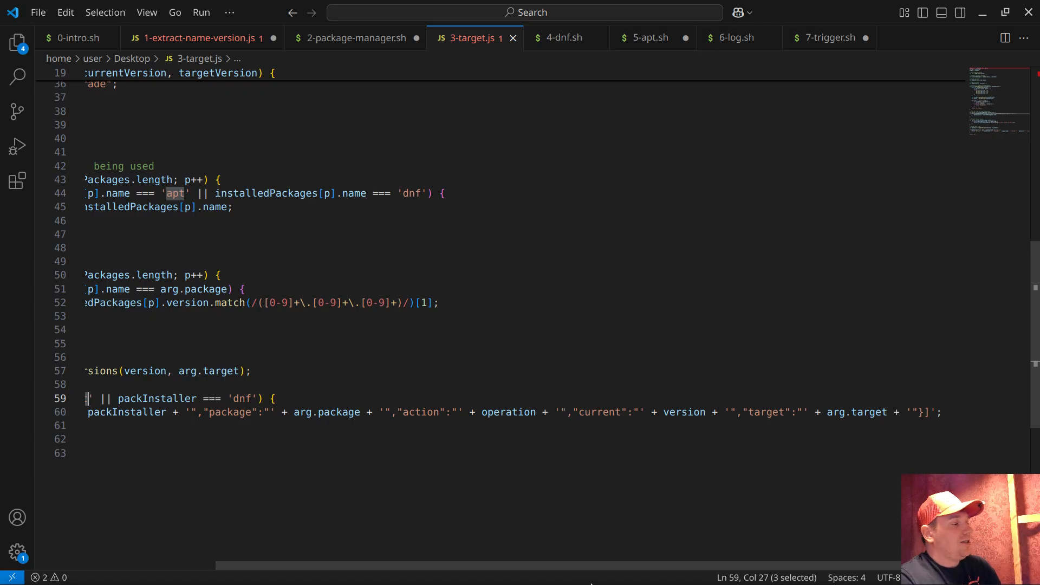
Switch to Zabbix, copy the {$TARGET} macro from the new item's target parameter, and add the target Script item
key(alt+Tab)
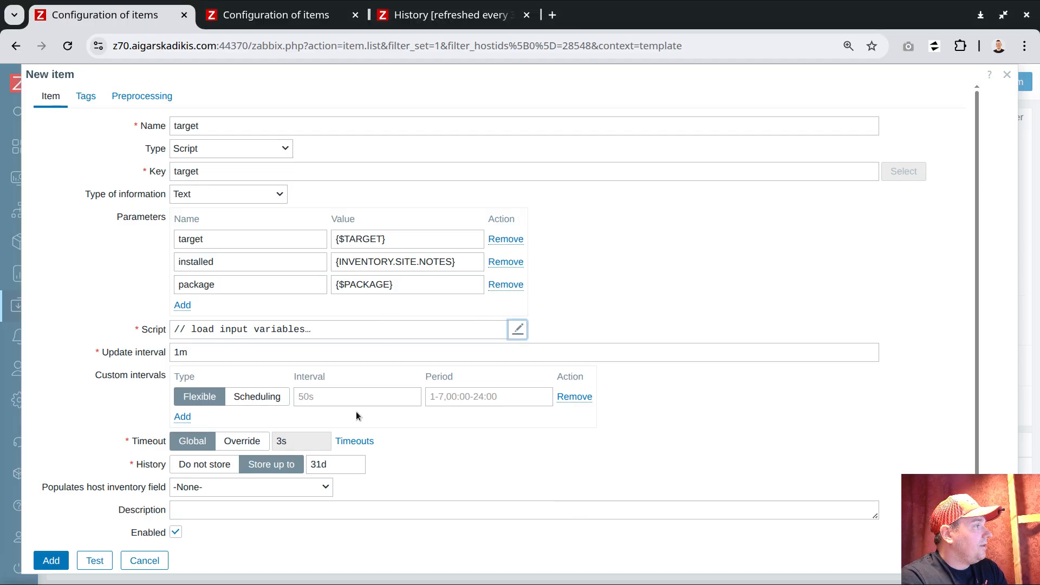
scroll(356, 411, down, 1)
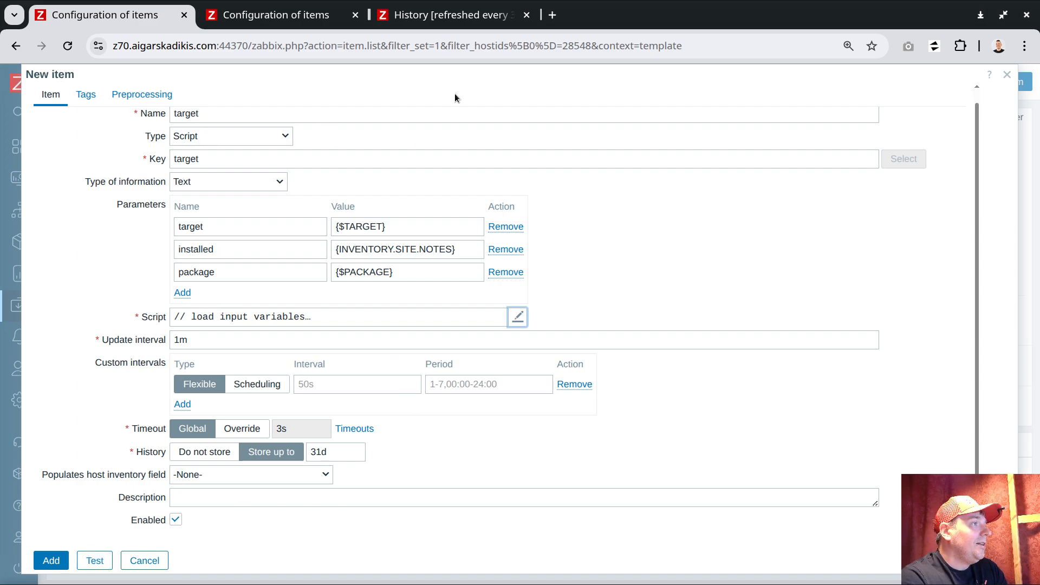
drag(399, 231, 232, 230)
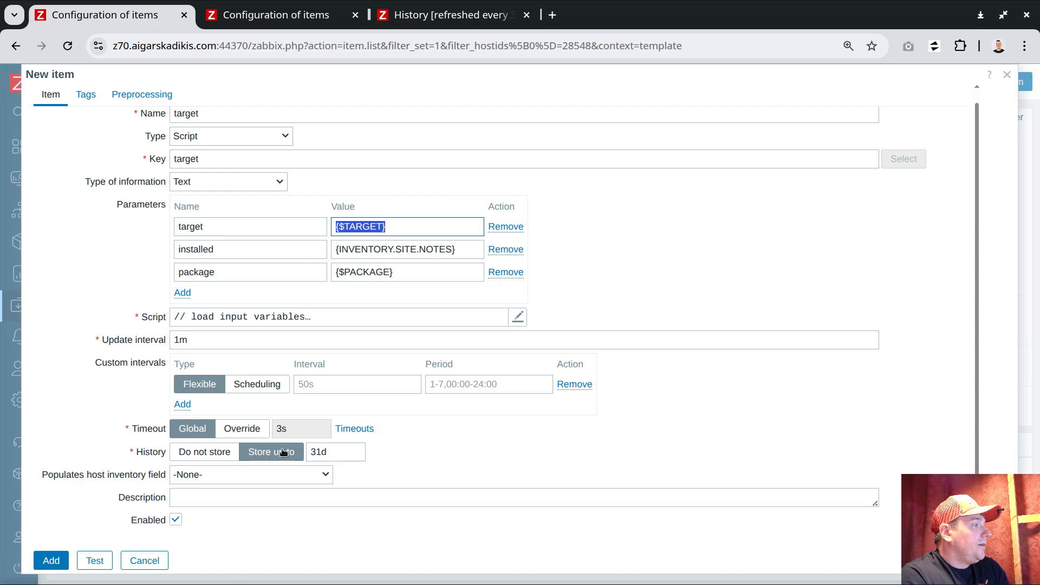
scroll(314, 320, up, 1)
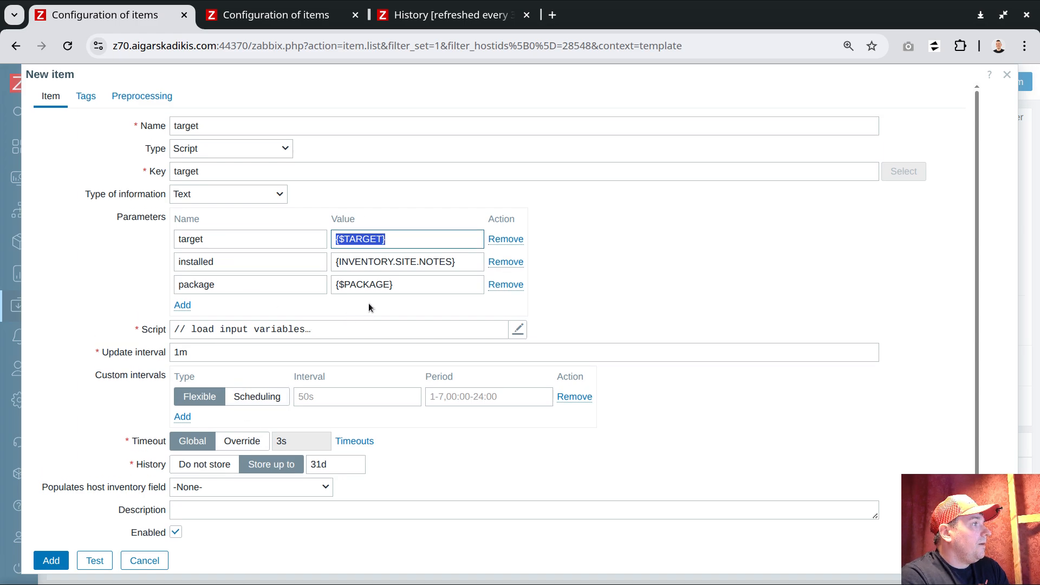
triple_click(375, 240)
key(ctrl+c)
right_click(374, 239)
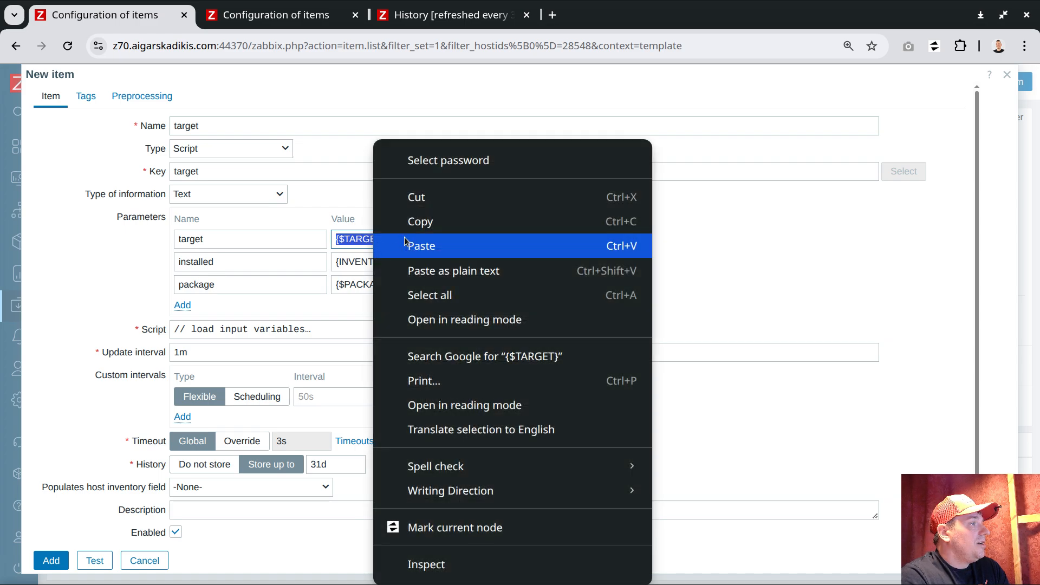
click(421, 222)
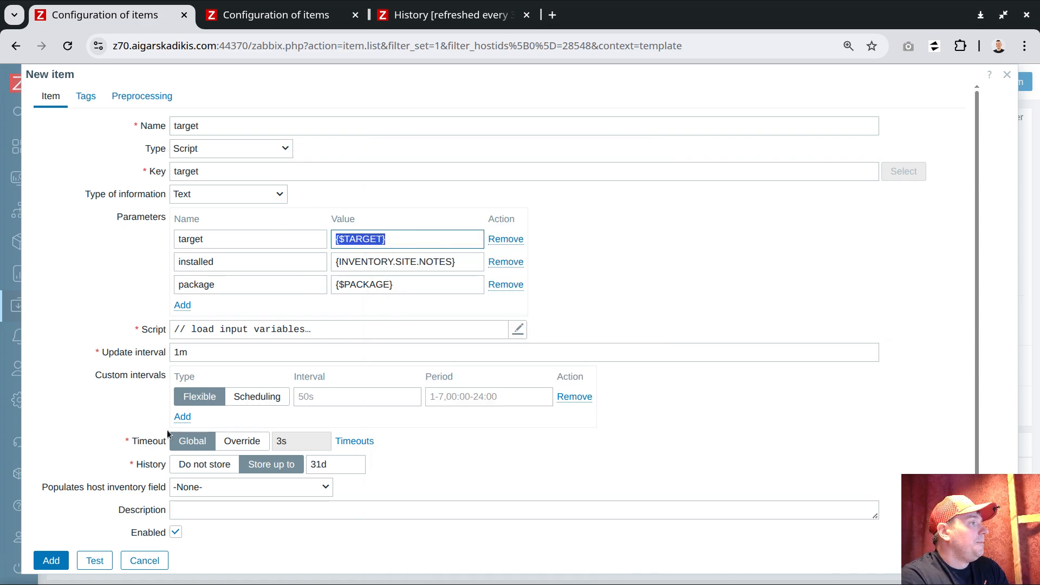
click(51, 560)
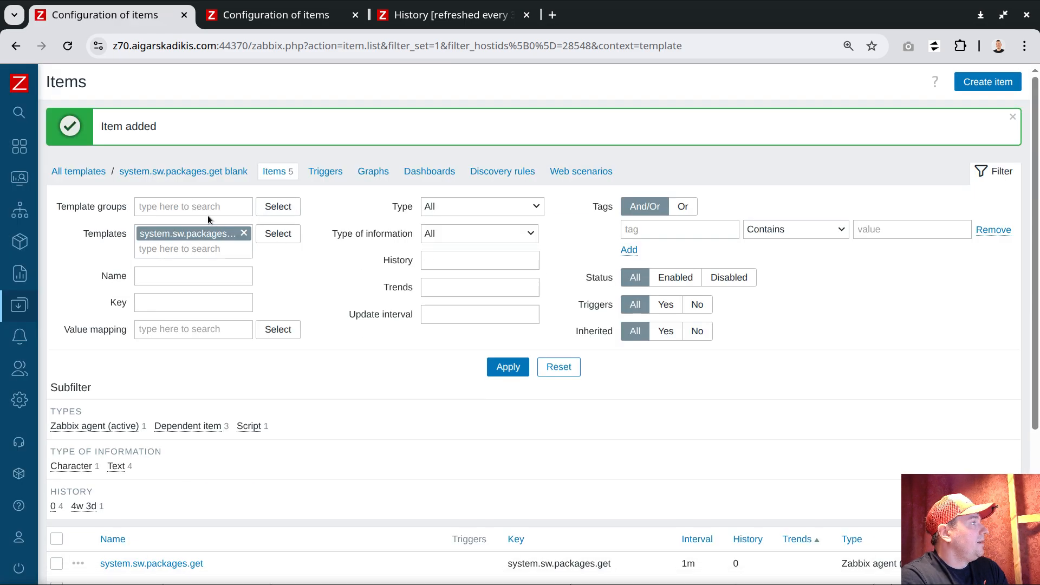
Define a {$TARGET} macro with value 7.0.11 on the system.sw.packages.get blank template
click(147, 172)
click(138, 97)
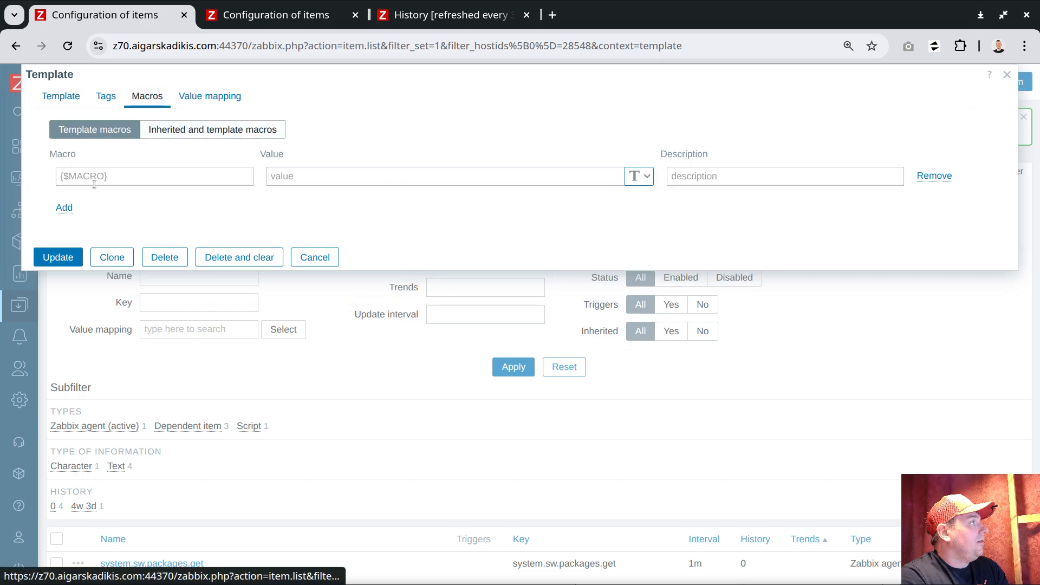
click(94, 182)
key(ctrl+v)
click(300, 178)
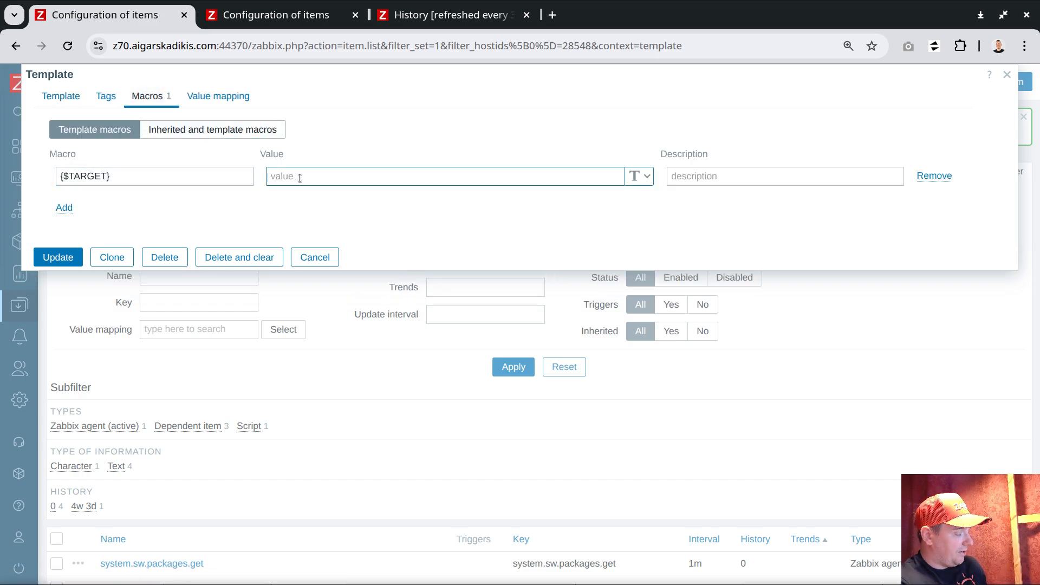
text(7.0.1)
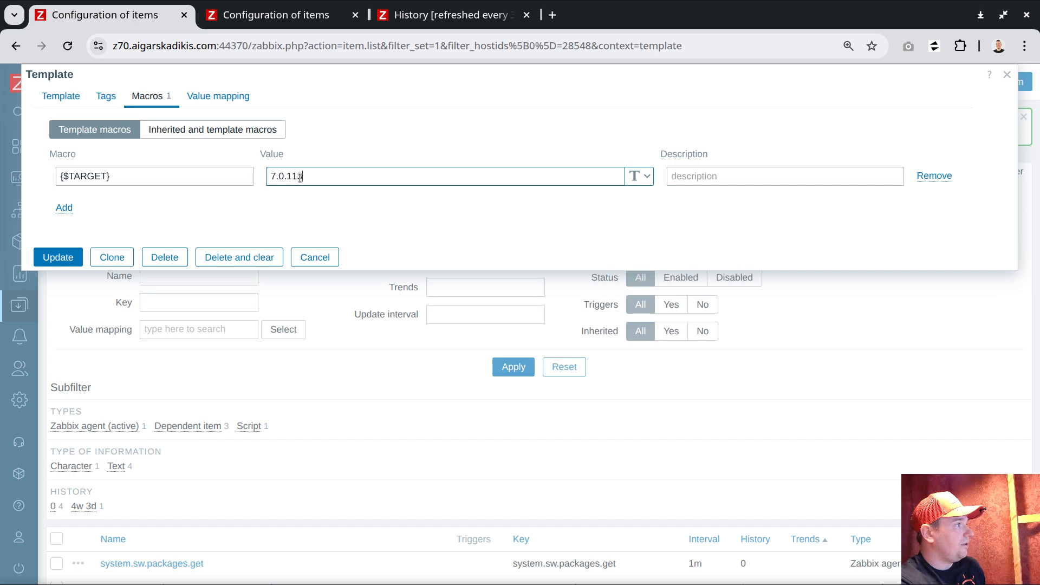
text(1)
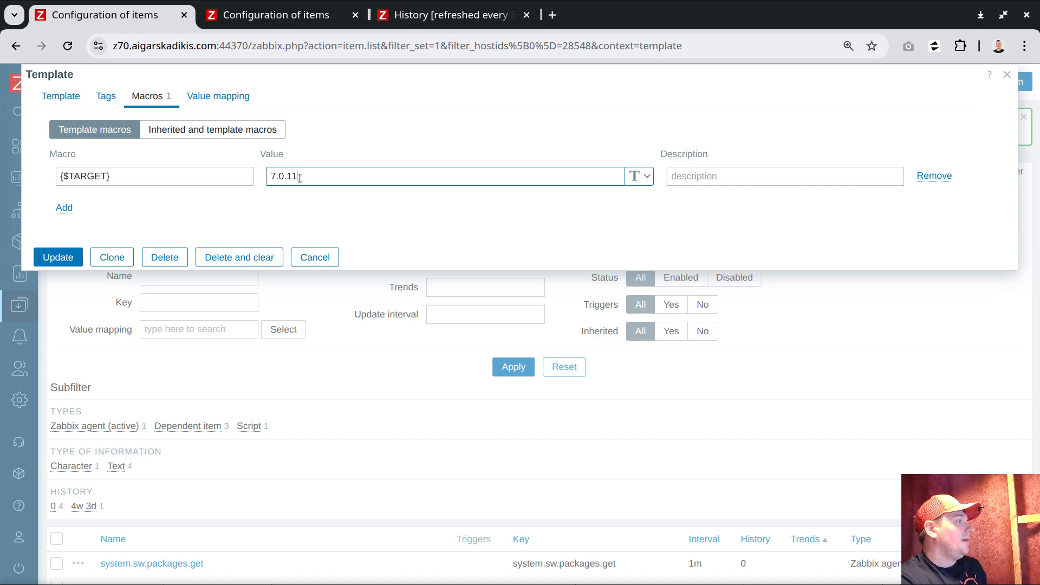
Add a {$PACKAGE} template macro with value zabbix-proxy-sqlite3 and update the template
click(64, 207)
text({$PA)
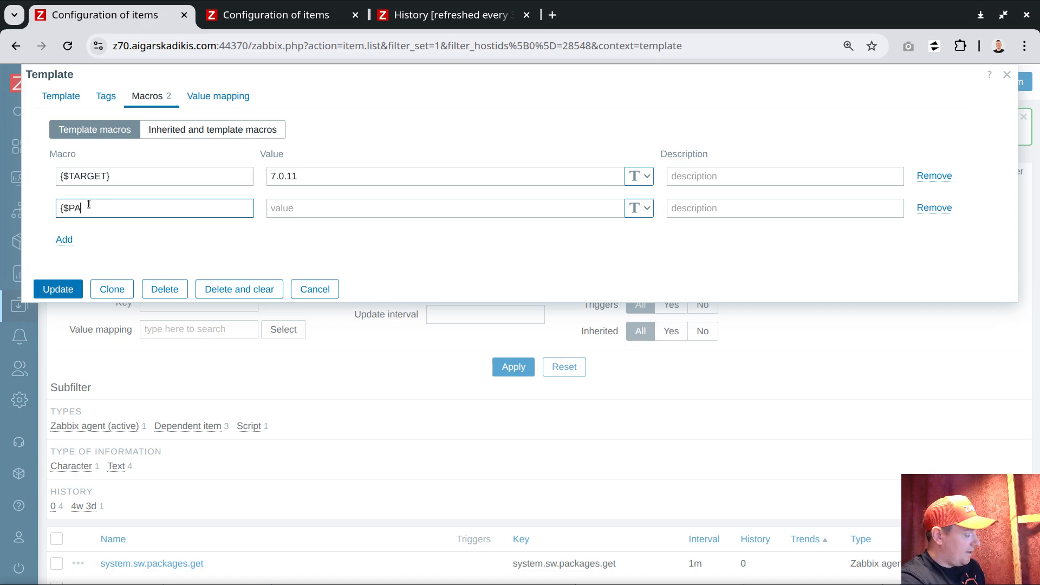
text(CKAGE})
key(Tab)
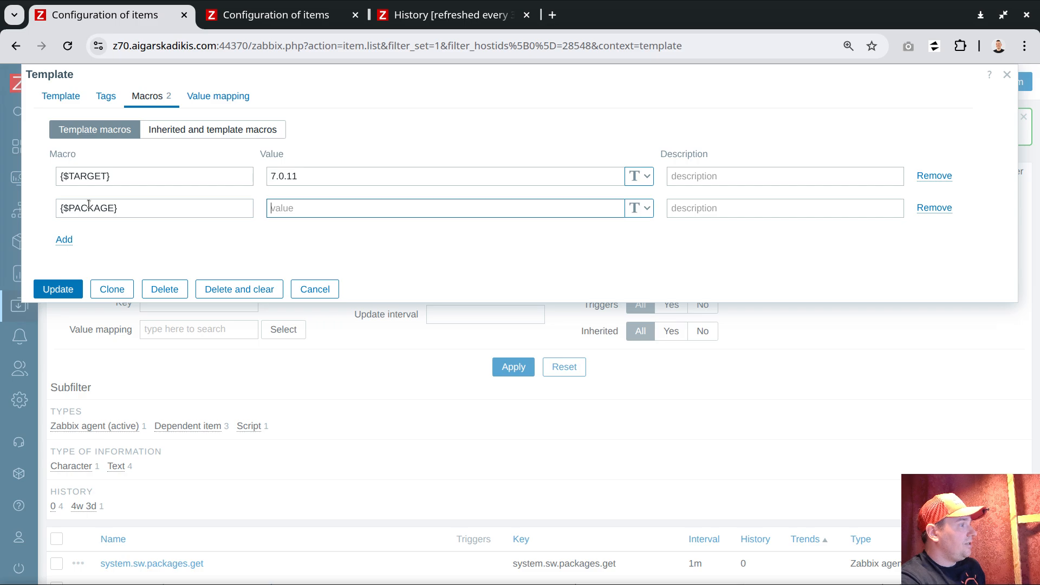
text(zabbix-proxy-sqlite3)
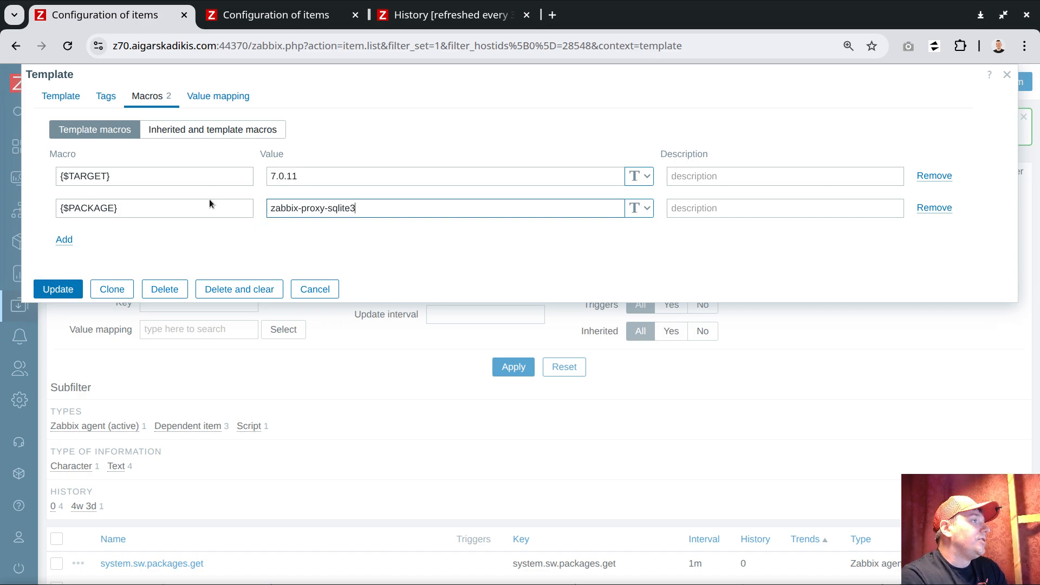
click(58, 289)
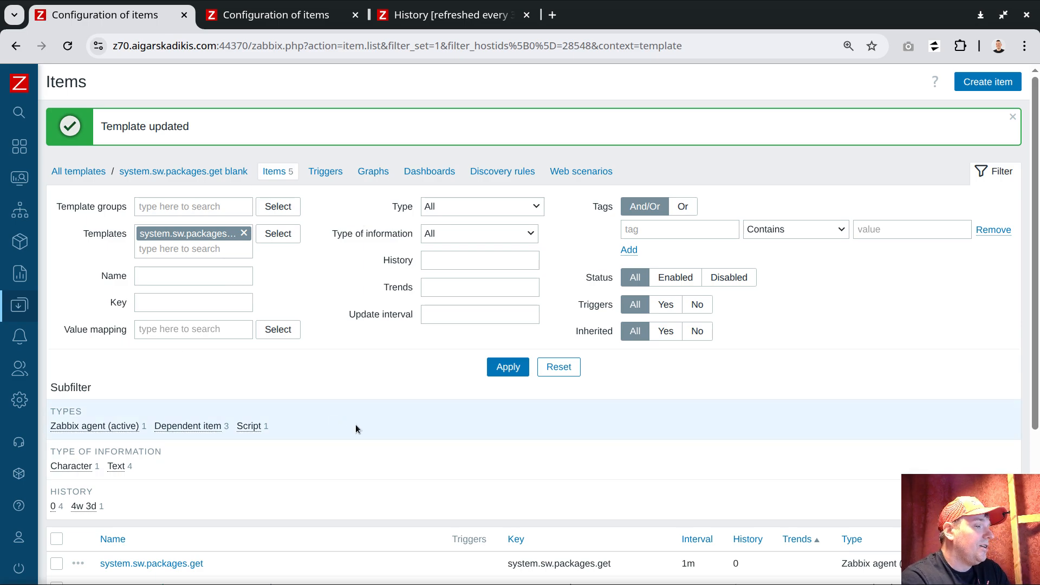
Check the template's item list for the target Script item
scroll(437, 401, down, 2)
scroll(407, 371, up, 2)
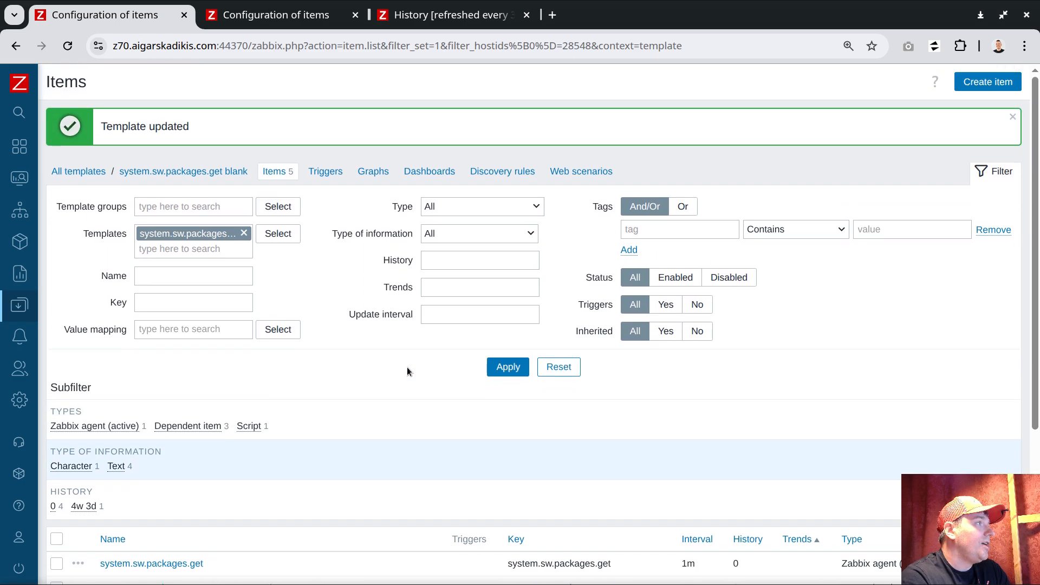
scroll(407, 366, down, 4)
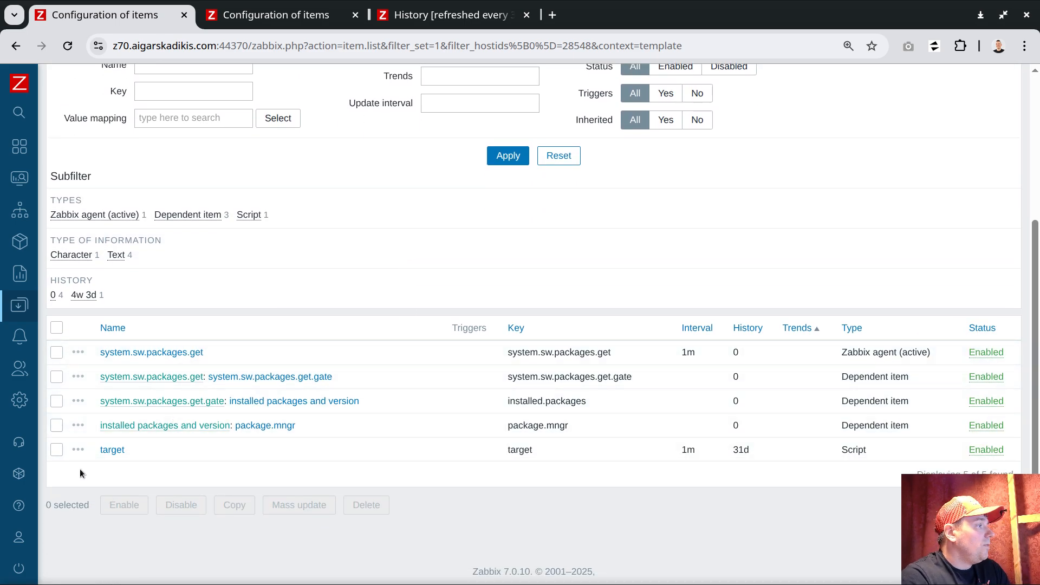
Execute the target script item immediately on the host do.zbx.gnt1.el8uek.lab
click(56, 450)
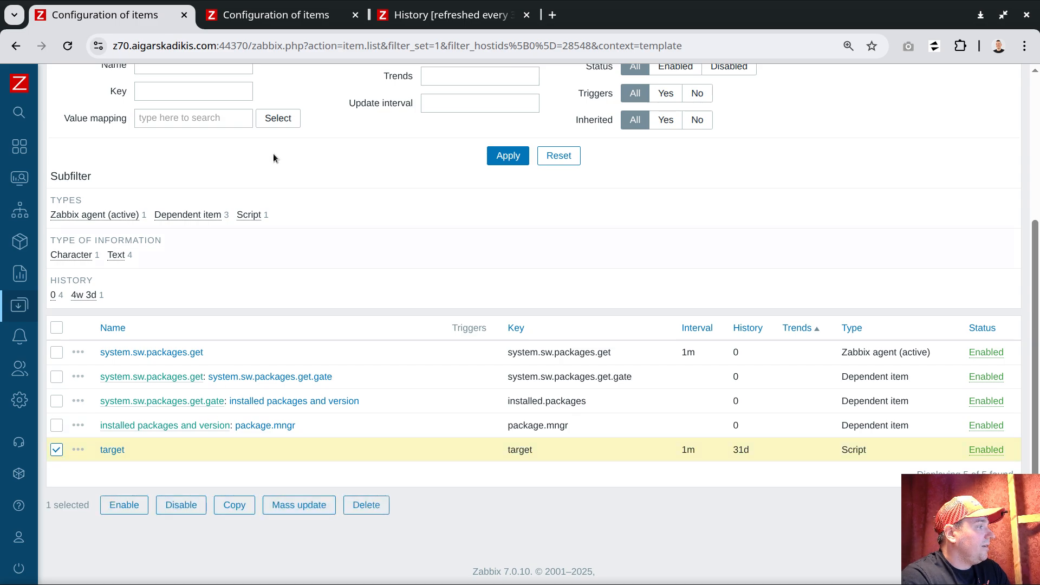
click(262, 16)
click(301, 120)
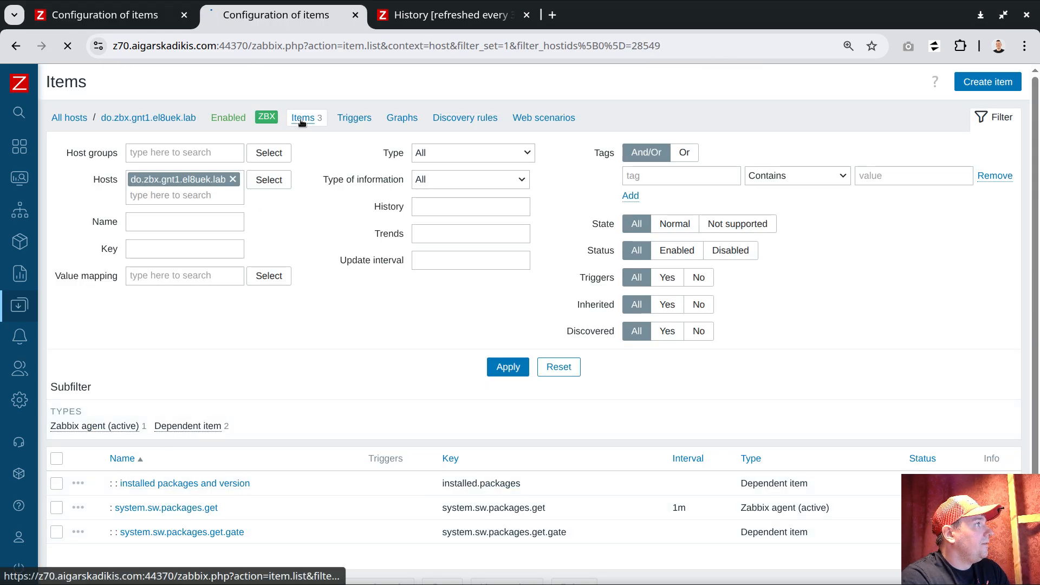
scroll(342, 281, down, 4)
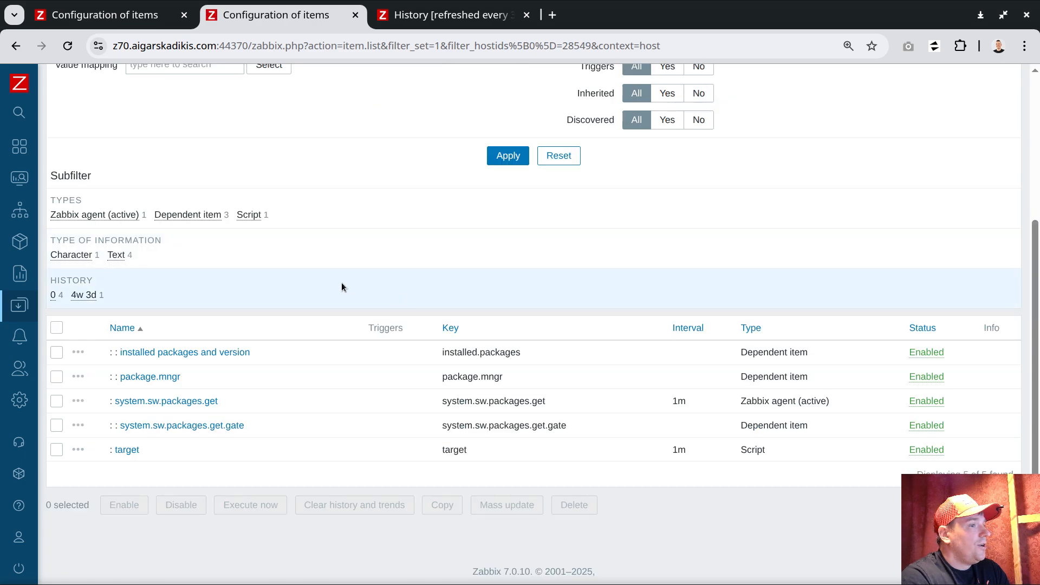
click(57, 449)
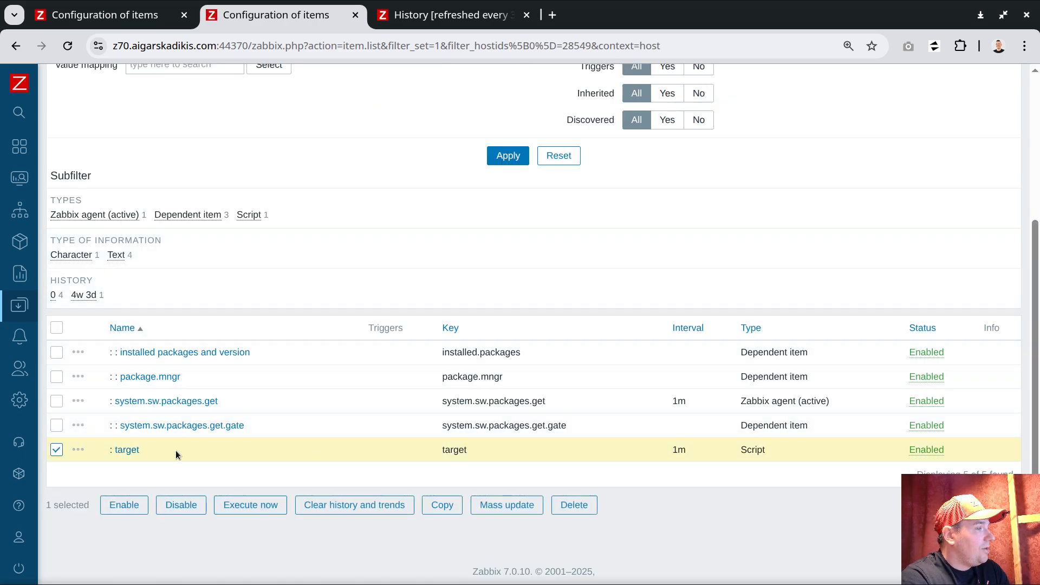
click(250, 505)
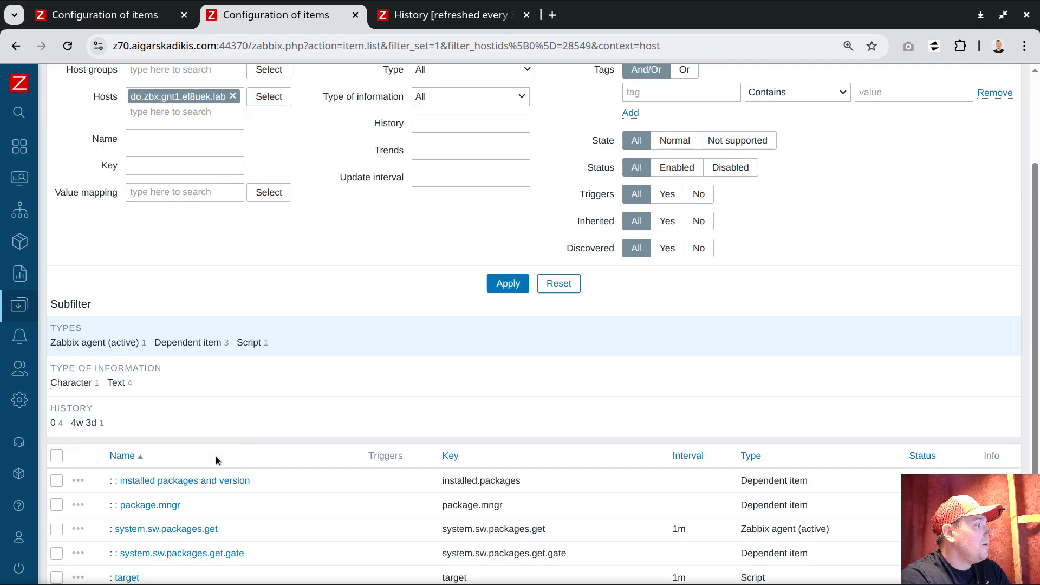
Open the 500 latest values of the host's target item in a separate browser tab
scroll(216, 456, down, 2)
click(78, 449)
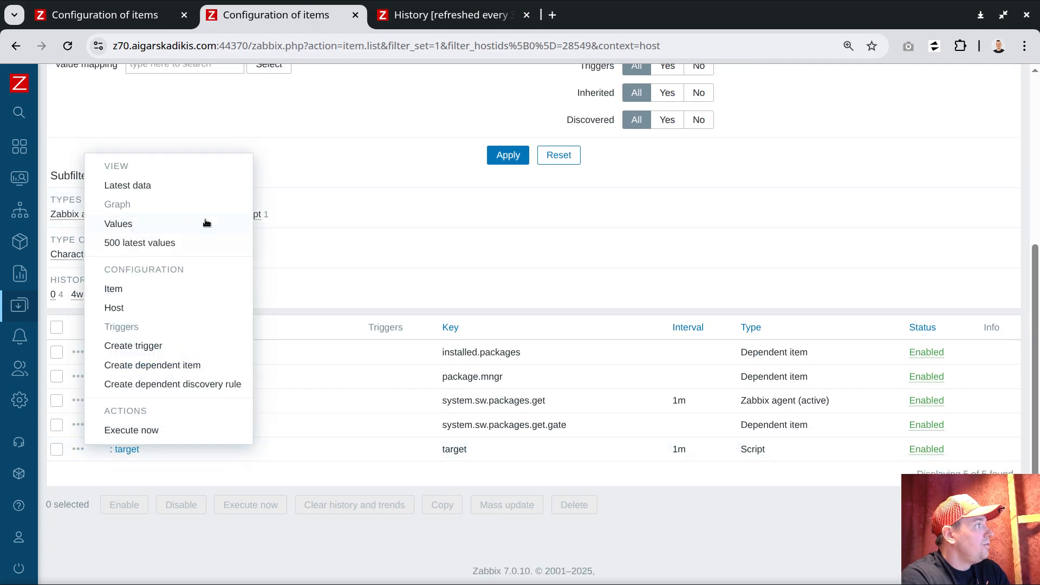
middle_click(155, 244)
click(582, 18)
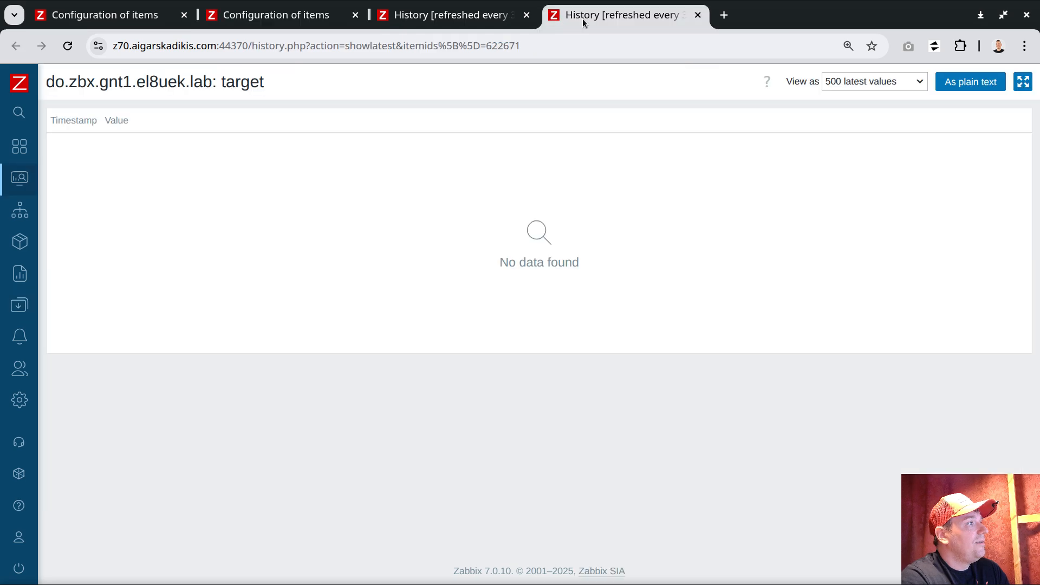
Return to the host's item list, review the target item's configuration and close it without changes
click(442, 20)
click(279, 19)
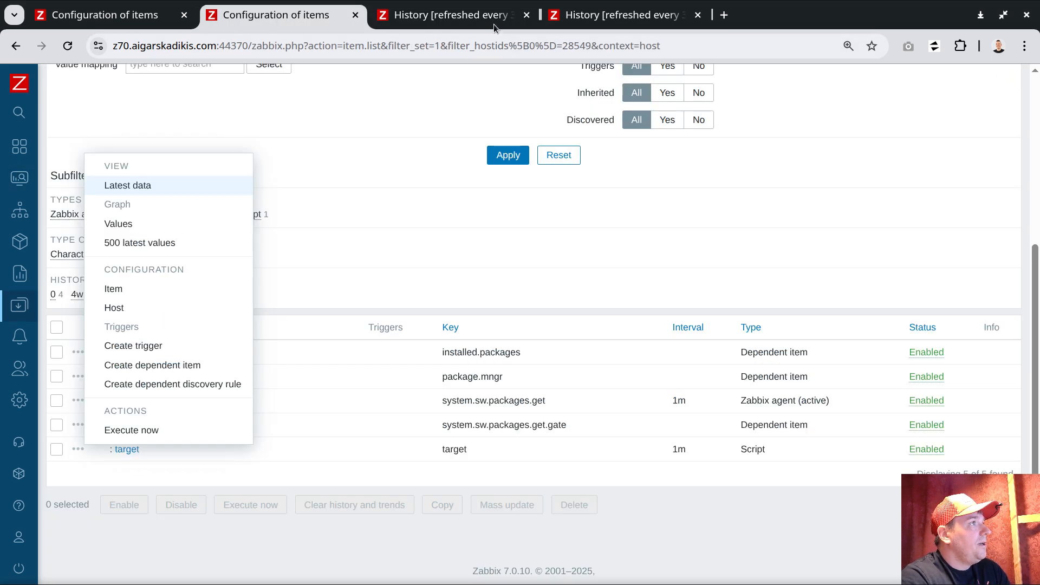
click(306, 500)
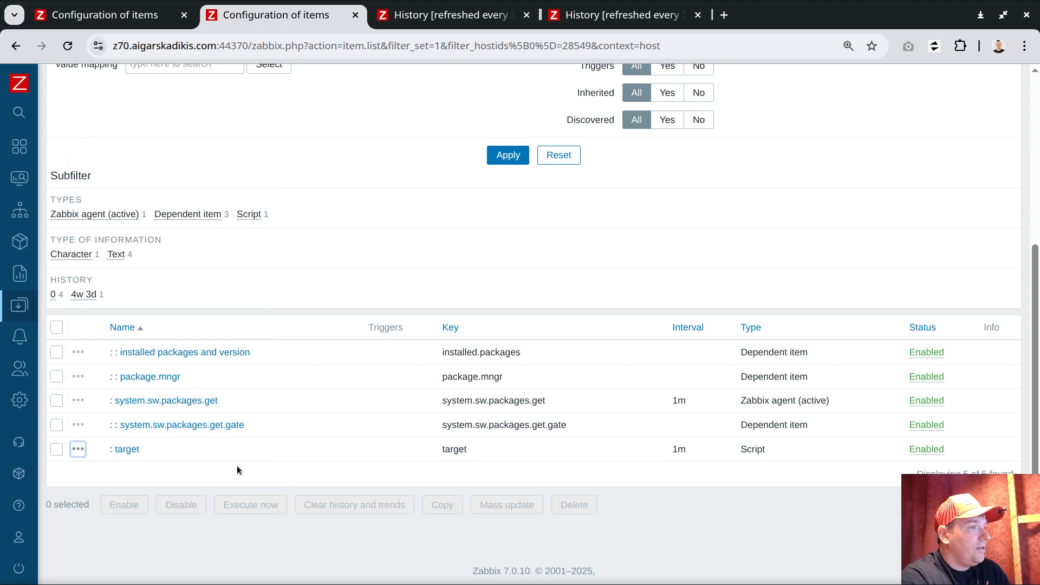
click(126, 449)
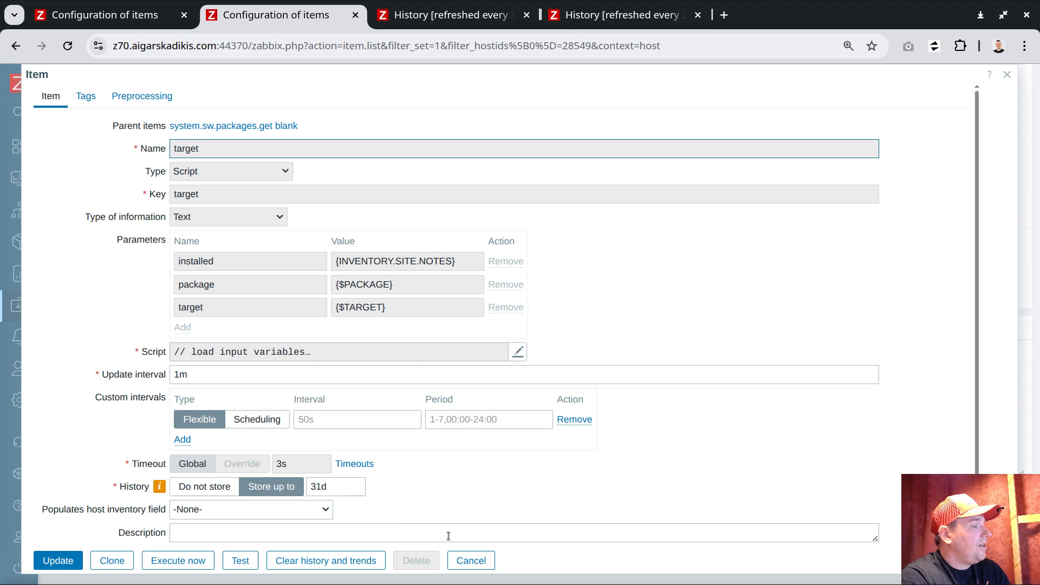
click(471, 561)
Examine the package manager, package name, current version and target version in the target item's newest history value
click(593, 18)
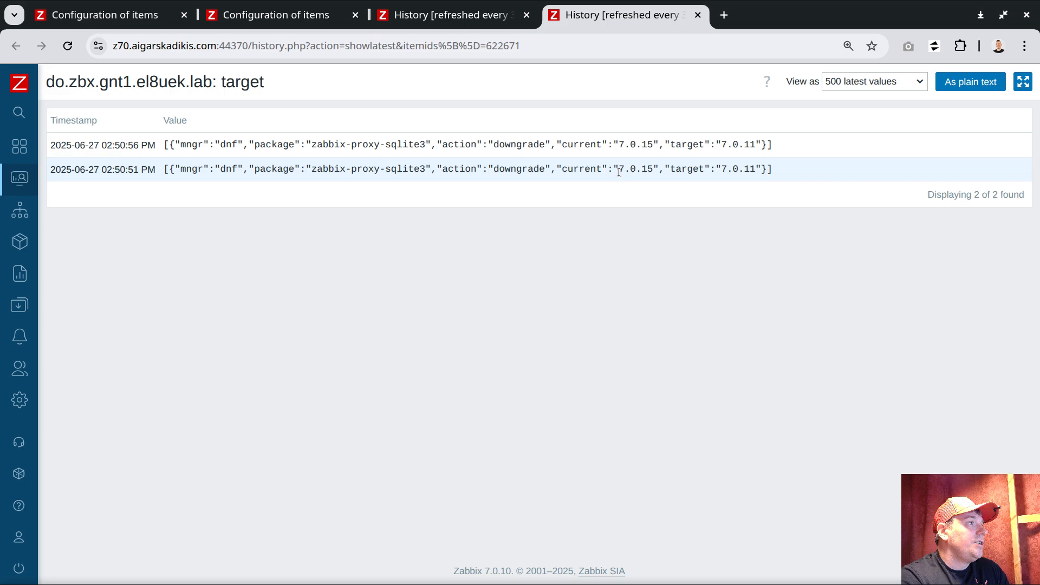
drag(558, 143, 659, 144)
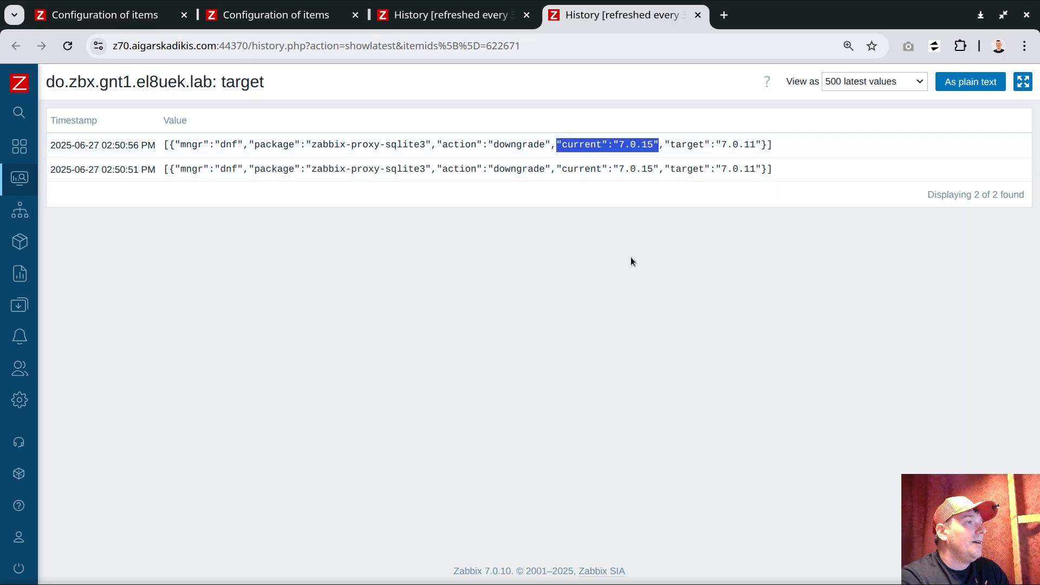
drag(313, 144, 414, 145)
drag(618, 144, 653, 145)
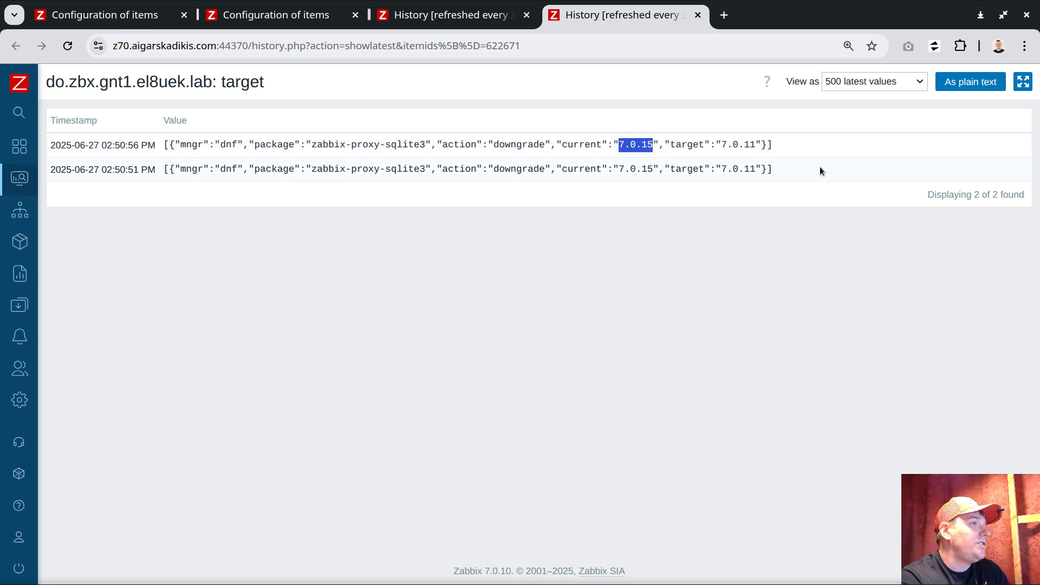
drag(722, 144, 755, 145)
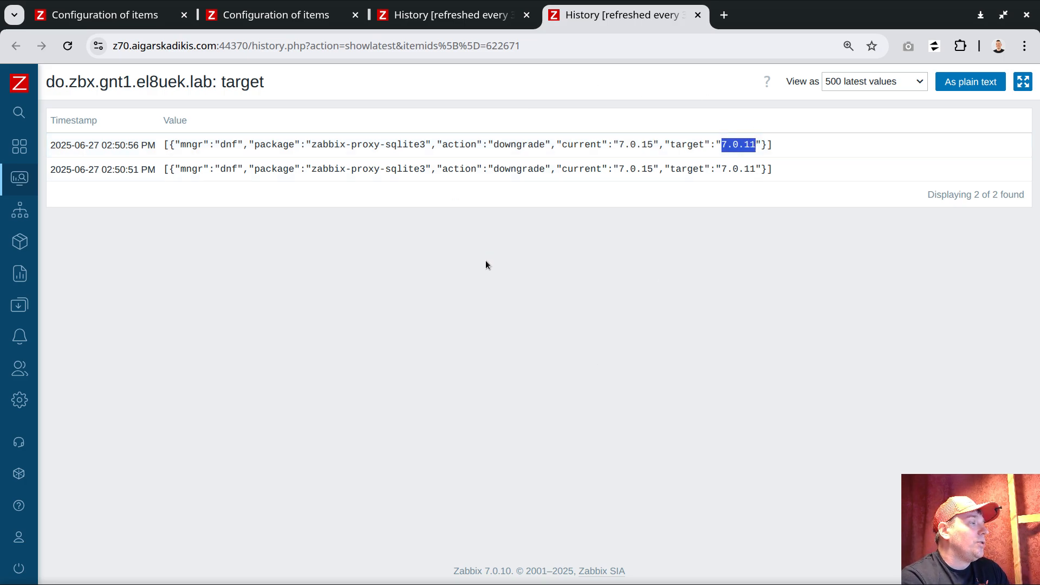
click(204, 135)
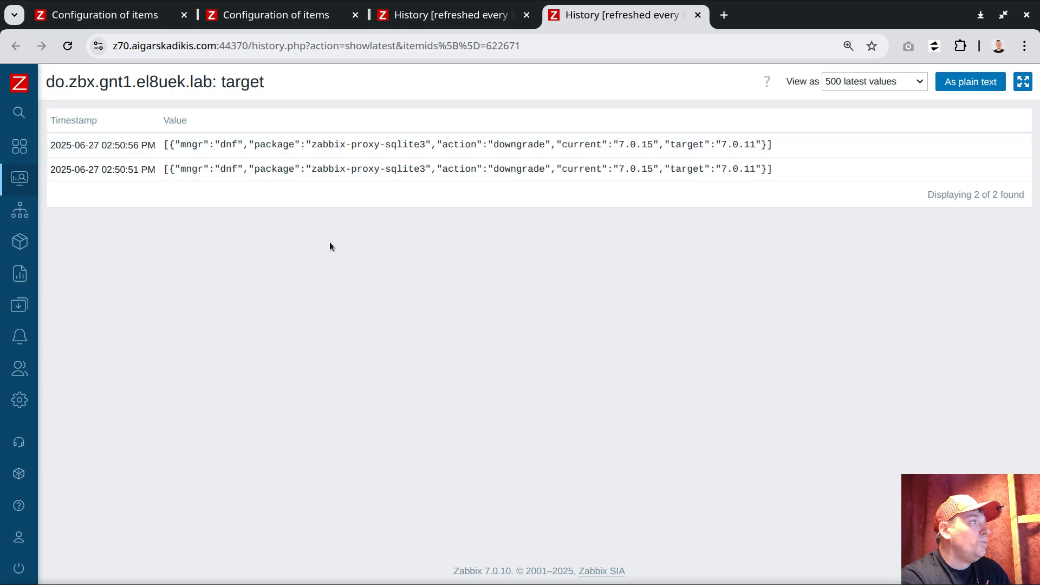
double_click(229, 144)
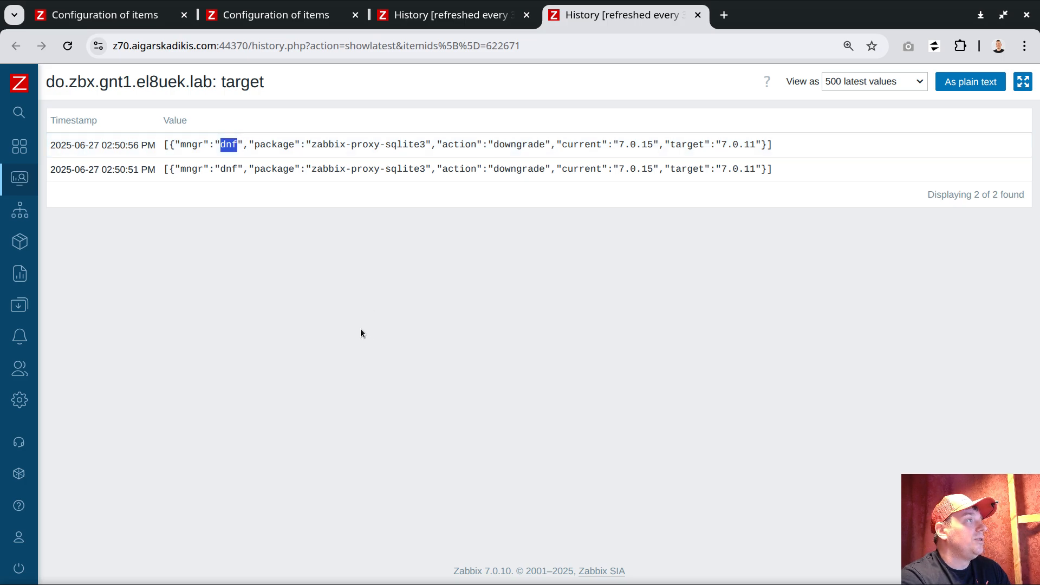
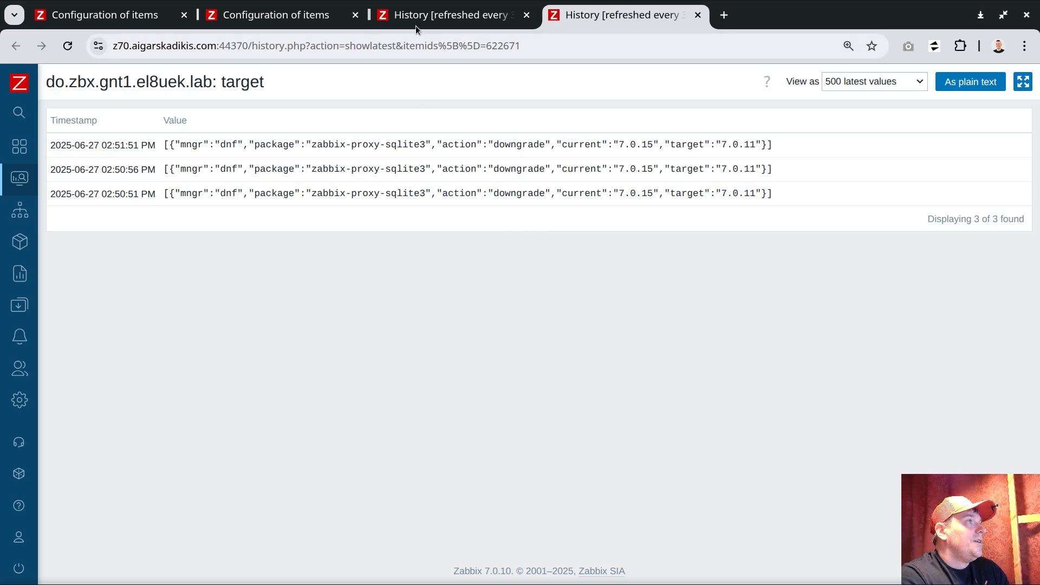
Start a dependent item of the template's target item, with target.apt as name and key and Text as type of information
click(119, 18)
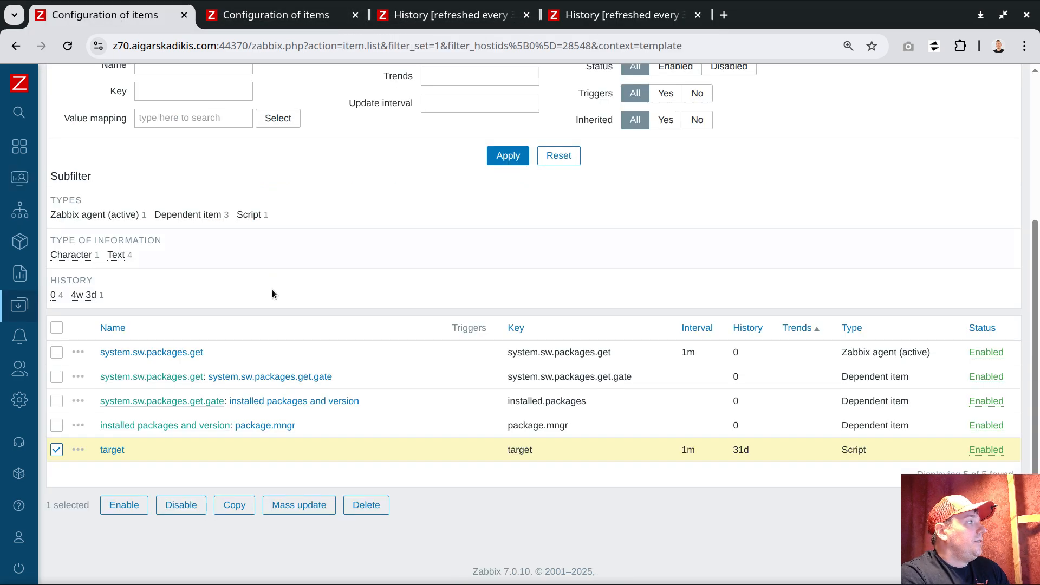
click(78, 449)
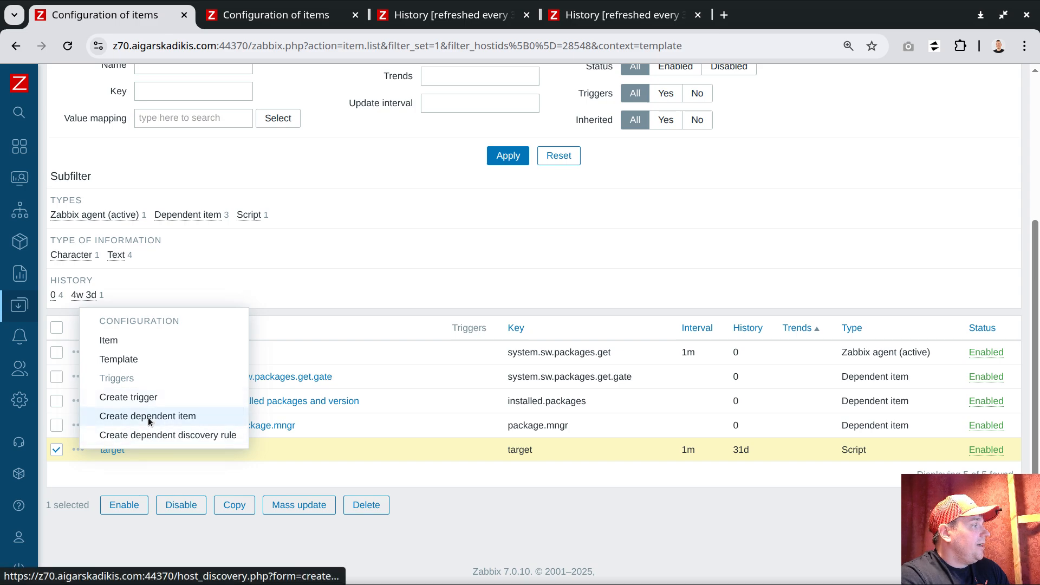
click(154, 415)
text(target.apt)
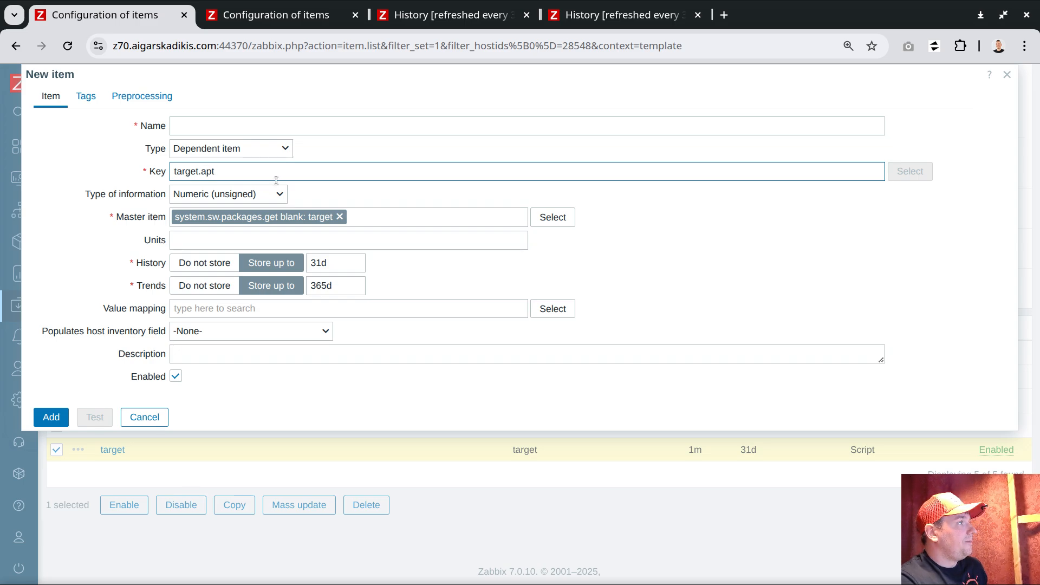
key(ctrl+a)
key(ctrl+c)
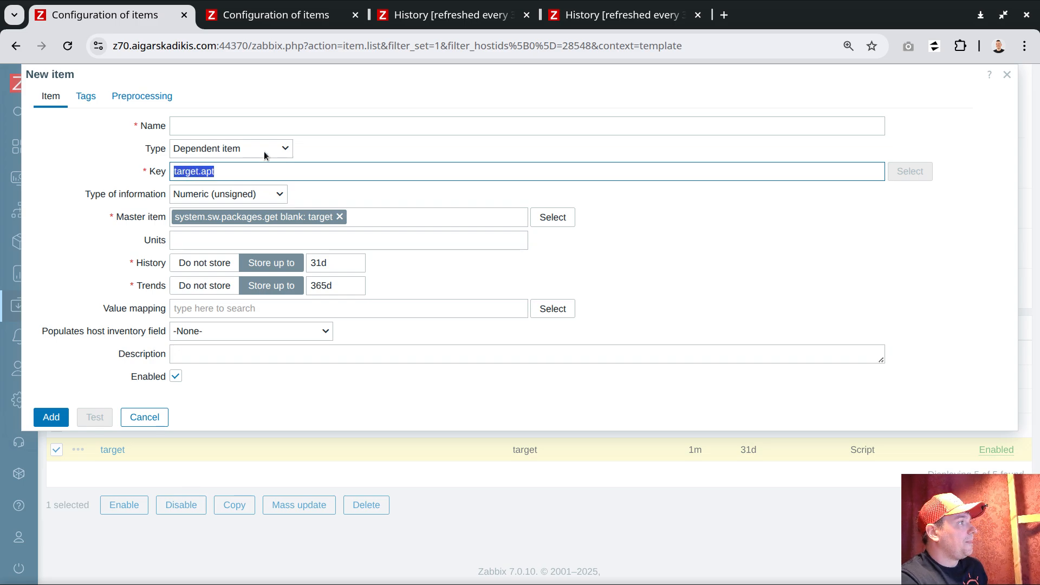
click(256, 130)
key(ctrl+v)
click(232, 197)
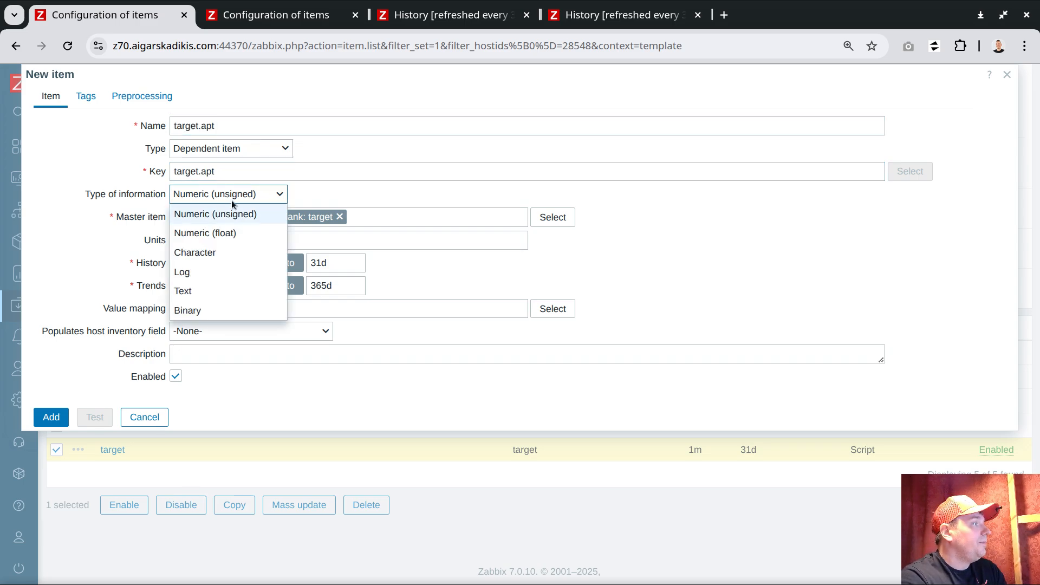
click(196, 291)
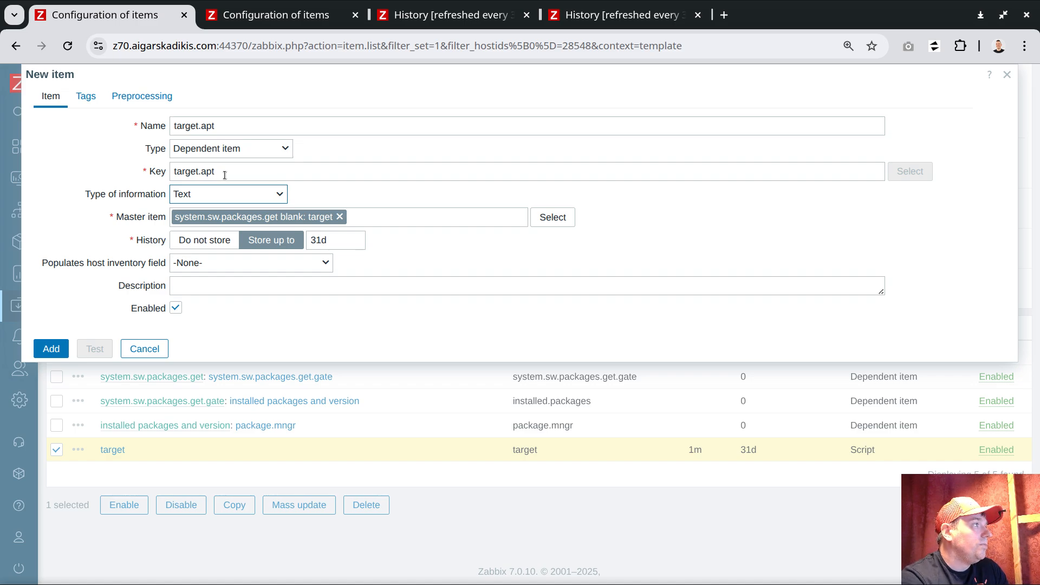
Add a JSONPath preprocessing step to the new target.apt item
click(142, 95)
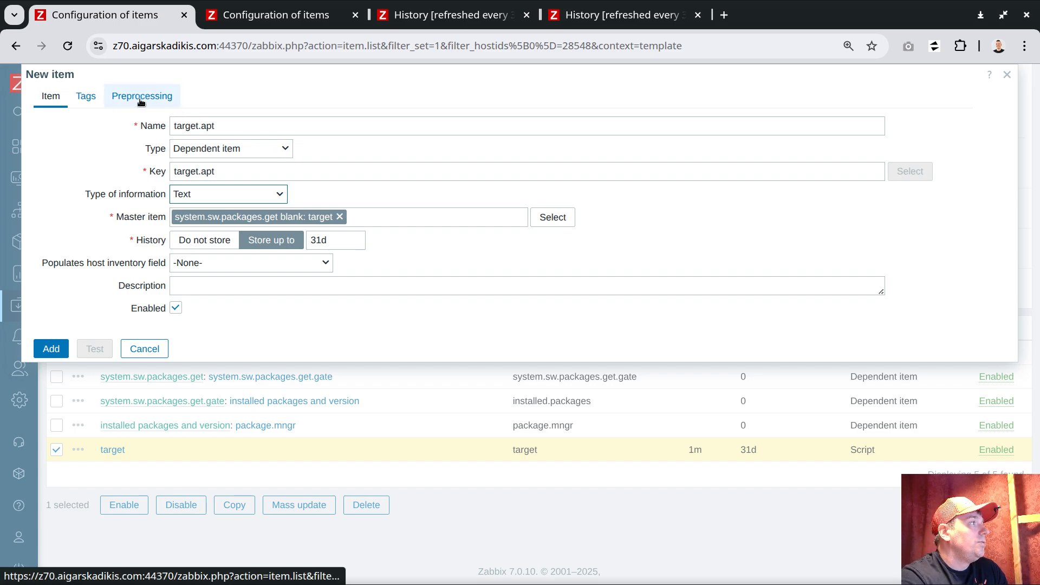
click(157, 129)
click(255, 151)
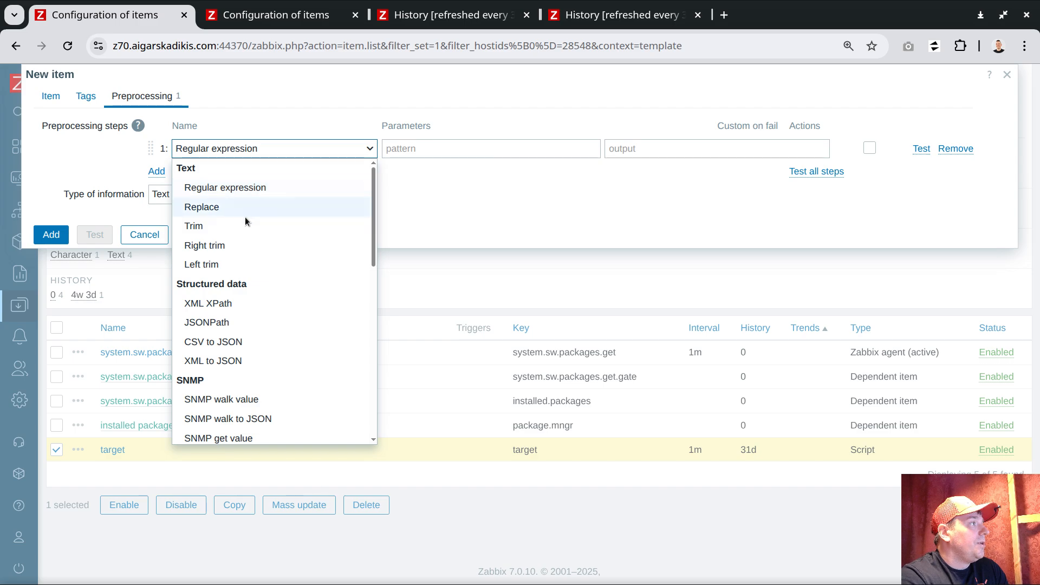
click(254, 325)
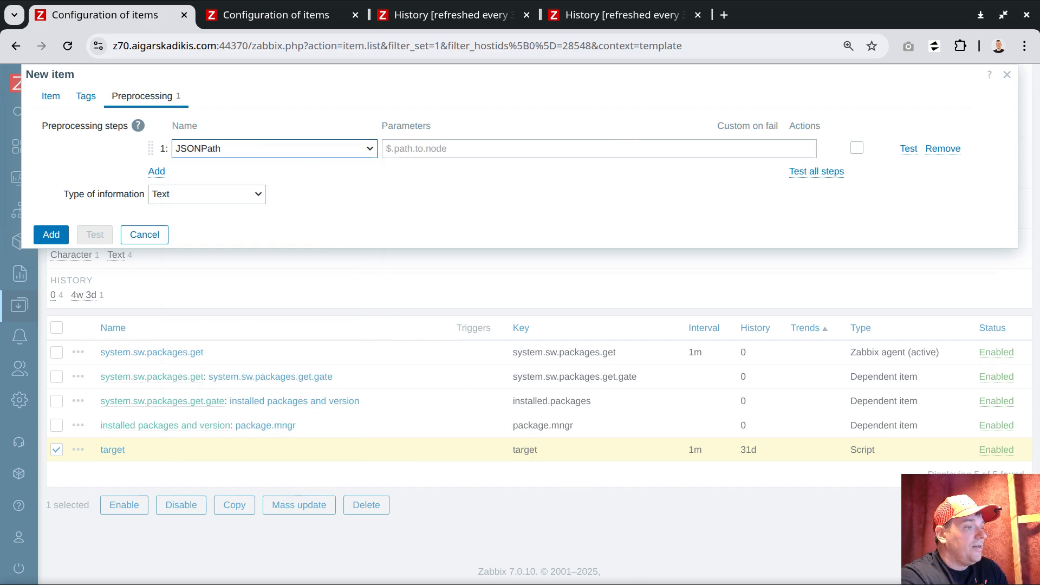
Copy $..[?(@.['mngr'] == 'apt' && !(@.['action'] == 'no action'))] from 5-apt.sh in VS Code into the JSONPath step's parameter in Chrome
key(alt+Tab)
click(569, 39)
click(650, 38)
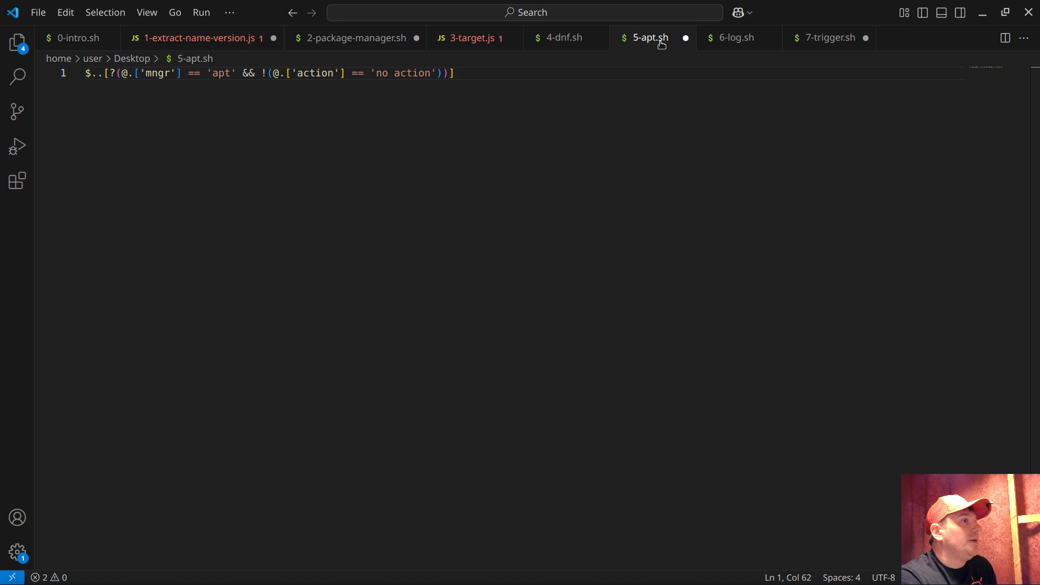
key(shift+Home)
key(ctrl+c)
key(alt+Tab)
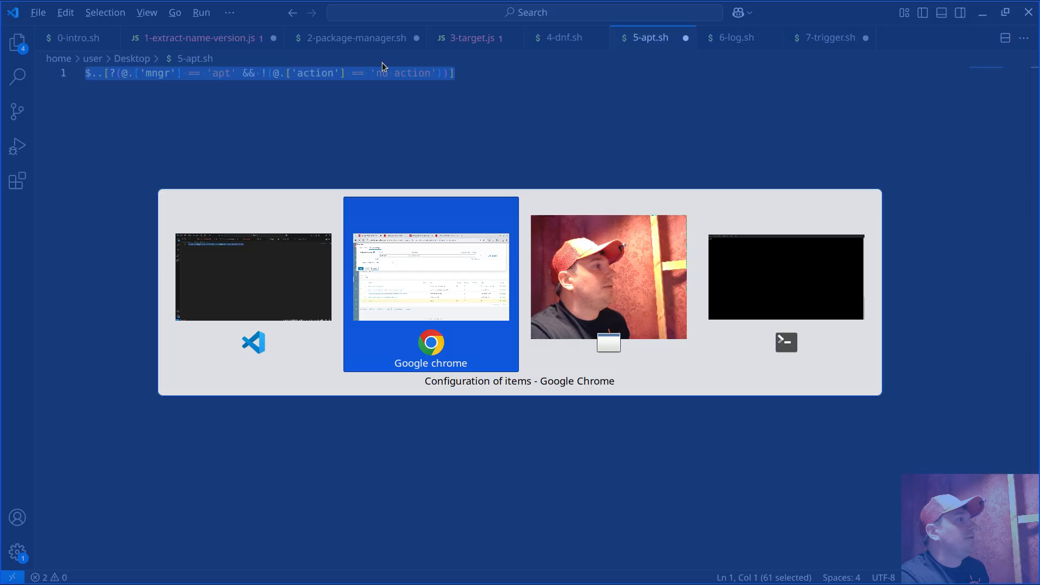
click(487, 149)
key(ctrl+a)
key(ctrl+v)
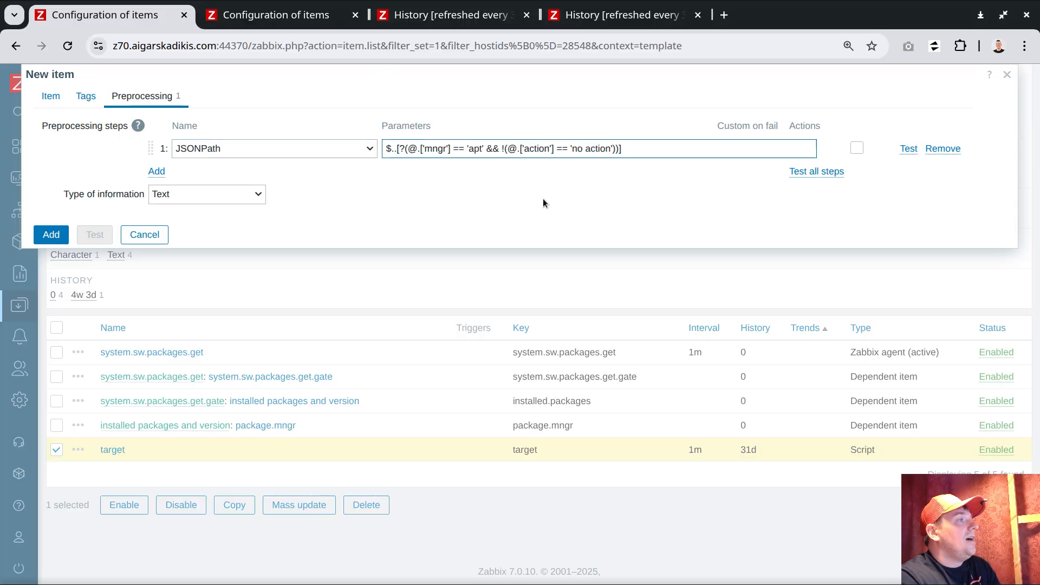
Compare the mngr and action conditions of the JSONPath expression with the newest value in the target item's history
double_click(475, 148)
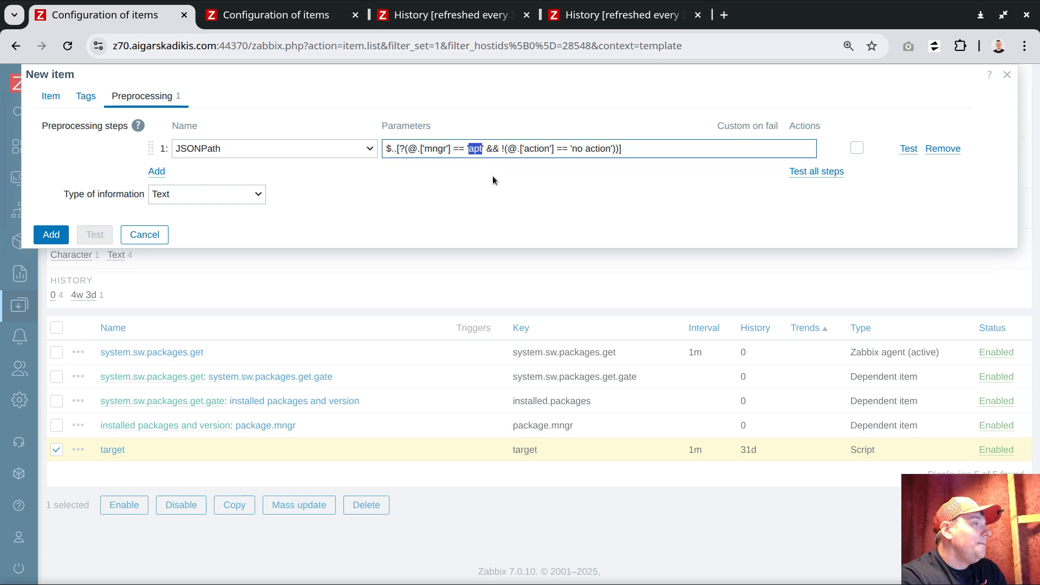
double_click(436, 148)
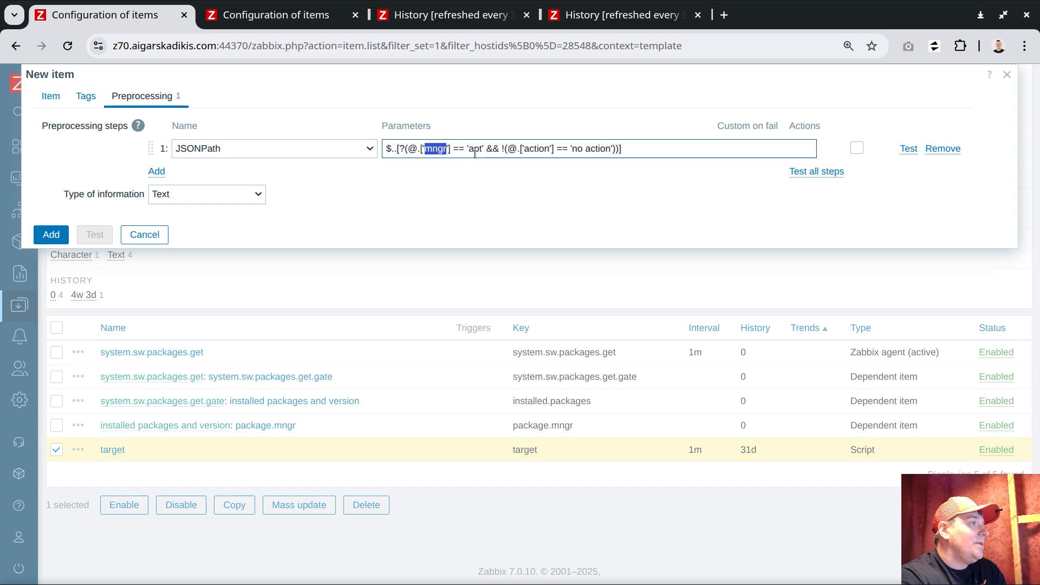
click(603, 15)
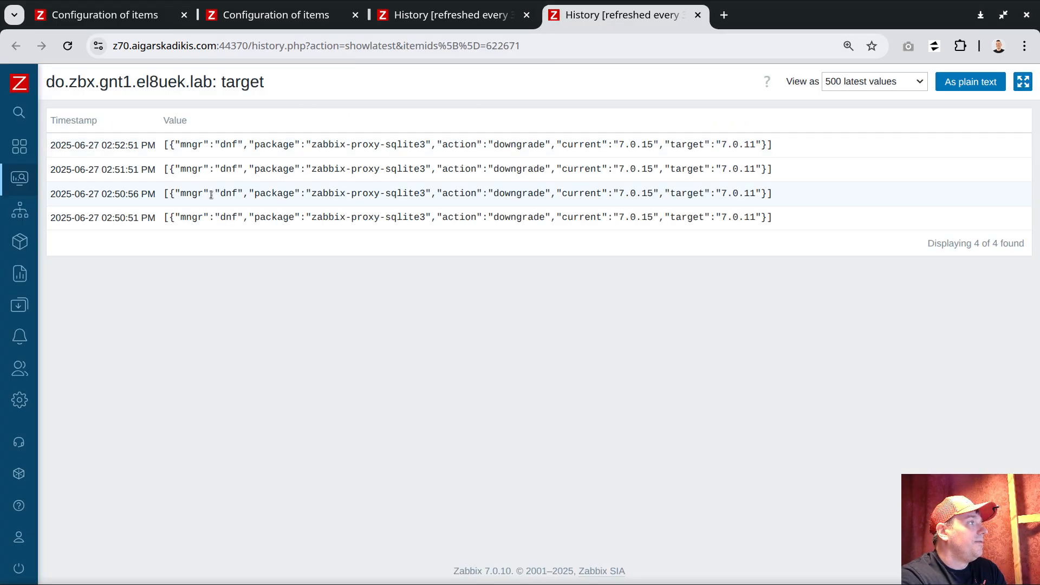
double_click(228, 145)
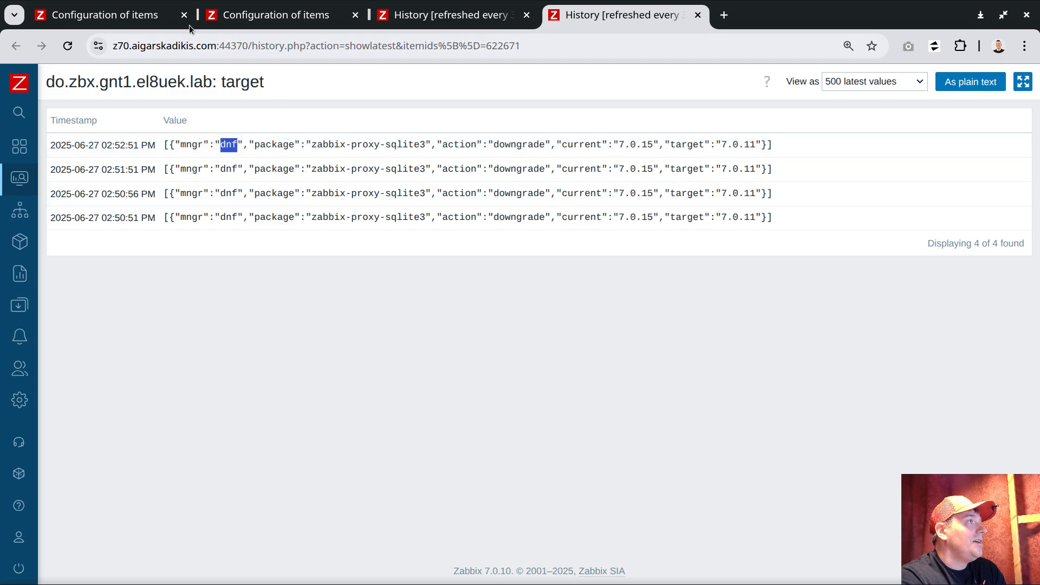
click(146, 18)
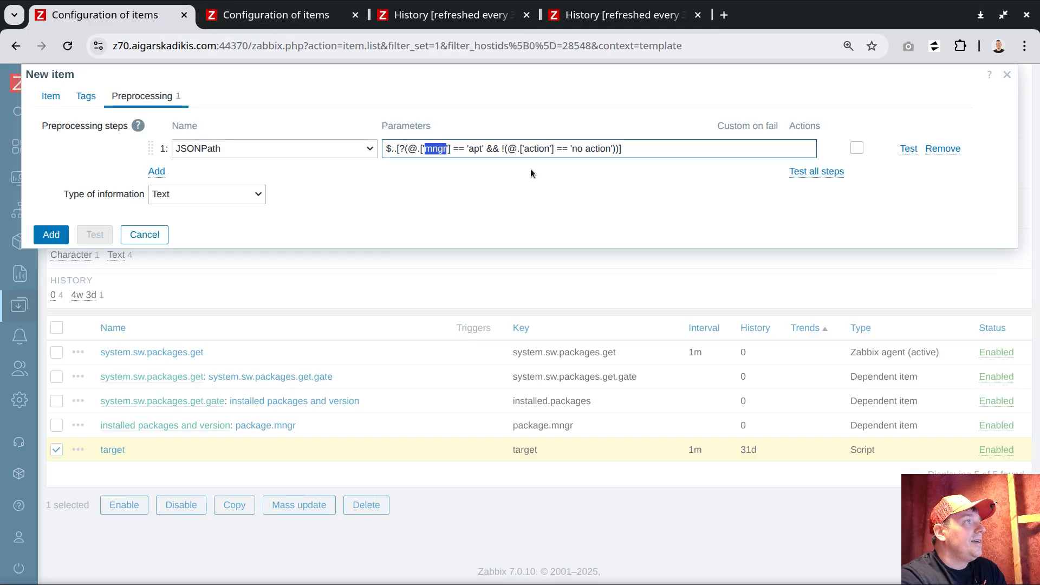
click(537, 155)
double_click(538, 151)
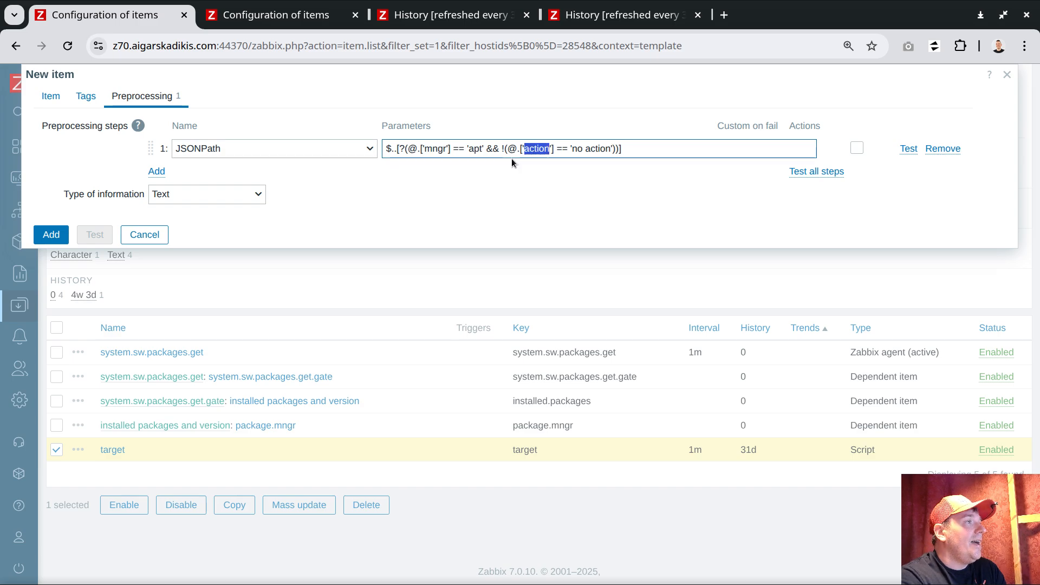
Enable custom on fail for the JSONPath step of target.apt and have it set the value to []
click(592, 156)
drag(499, 150, 505, 150)
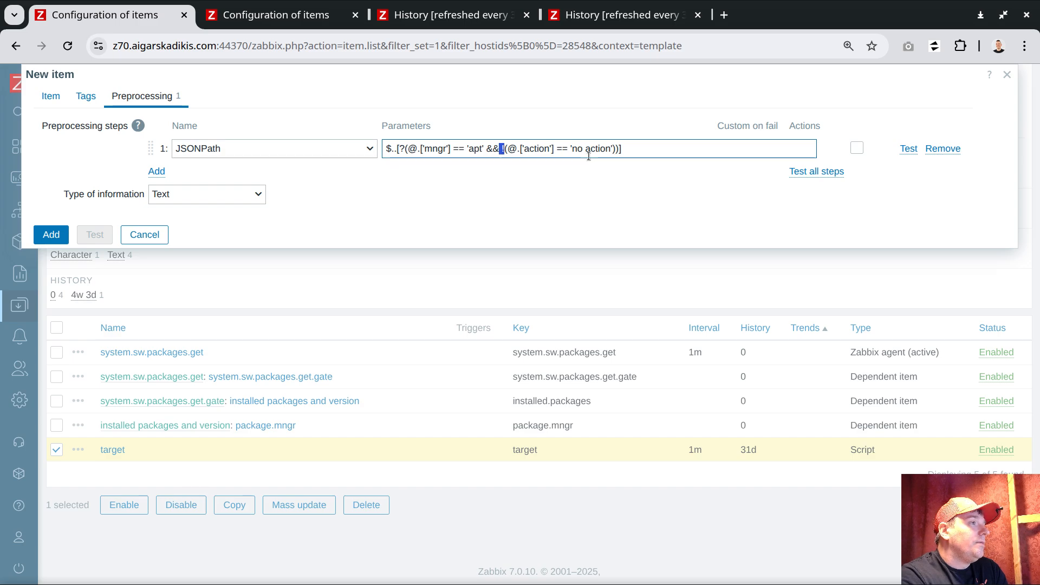
click(627, 155)
drag(570, 148, 614, 150)
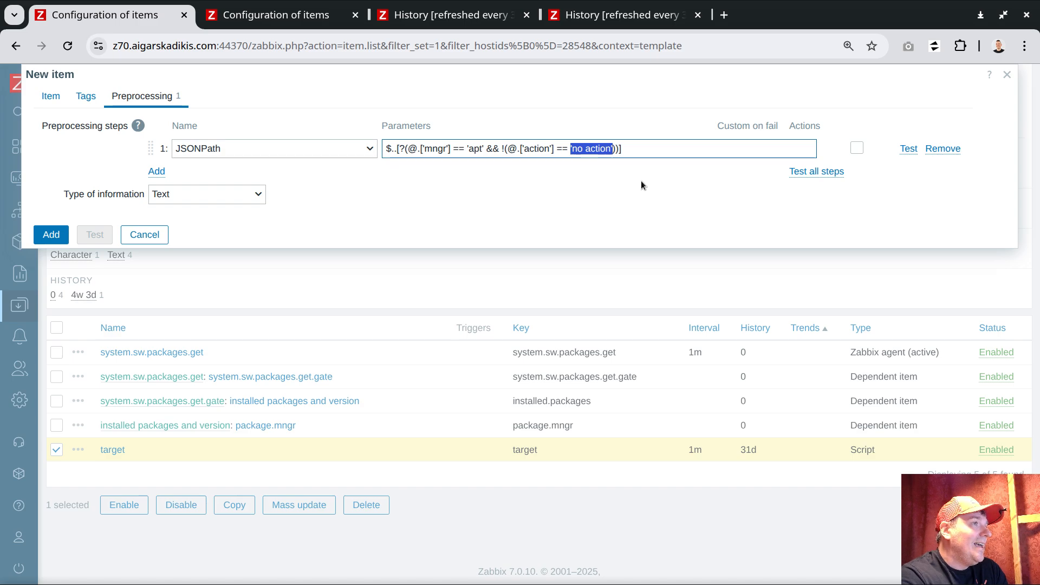
click(637, 150)
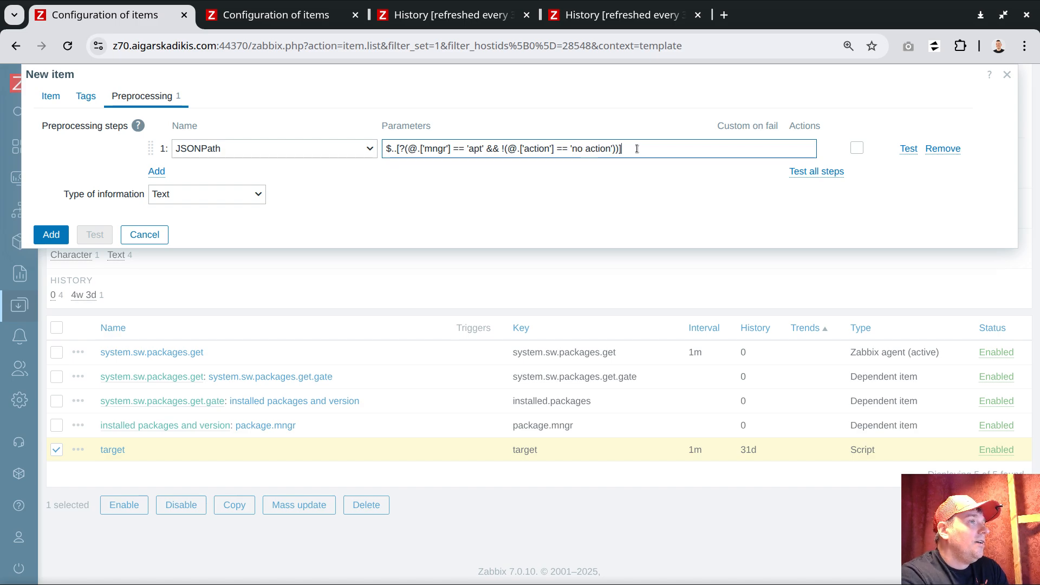
click(860, 147)
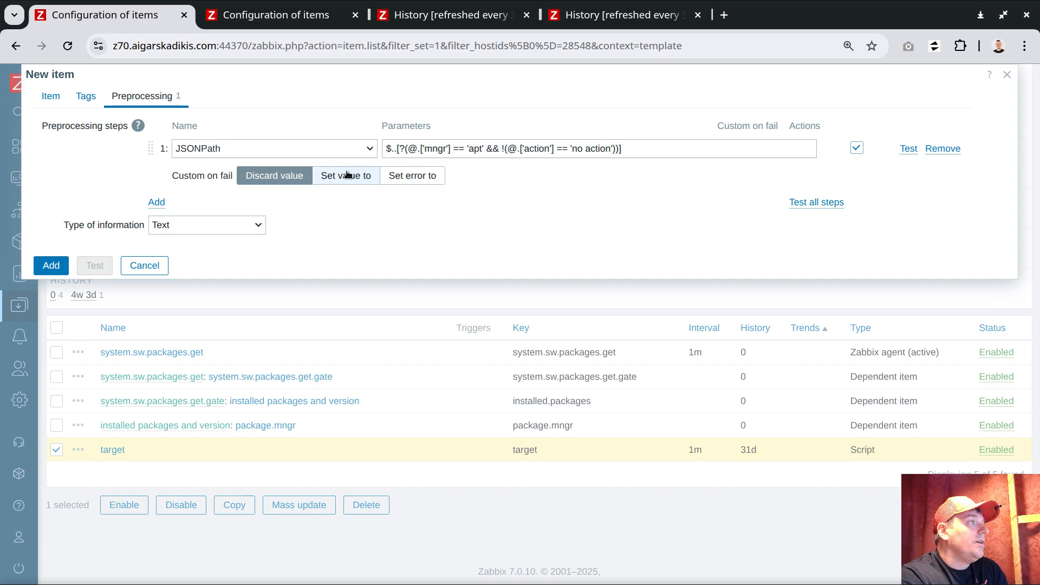
click(346, 175)
click(492, 181)
text([])
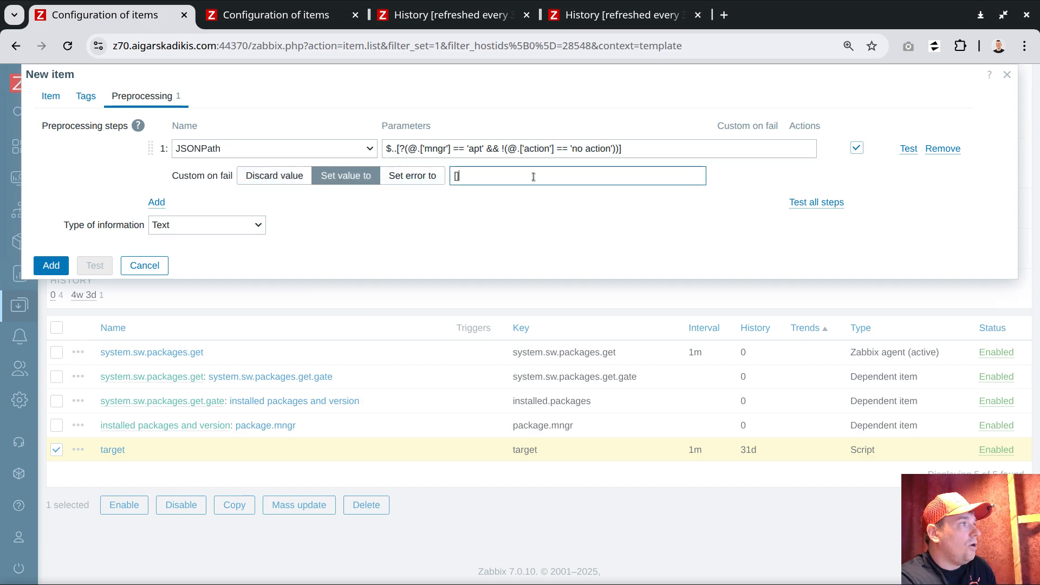
text(])
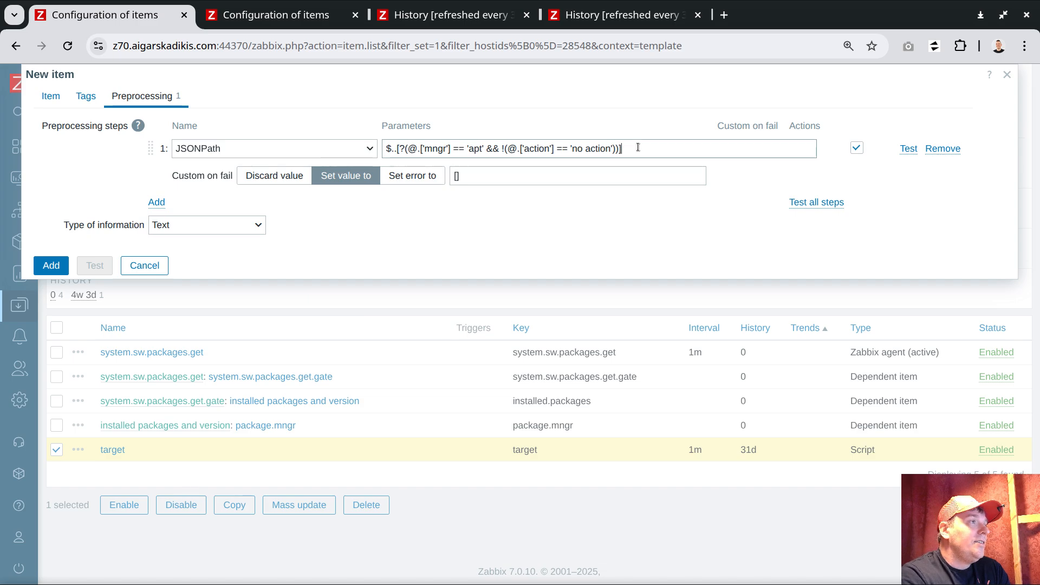
Review the JSONPath expression and its fallback value, and add the target.apt item to the template
drag(622, 148, 385, 149)
double_click(475, 149)
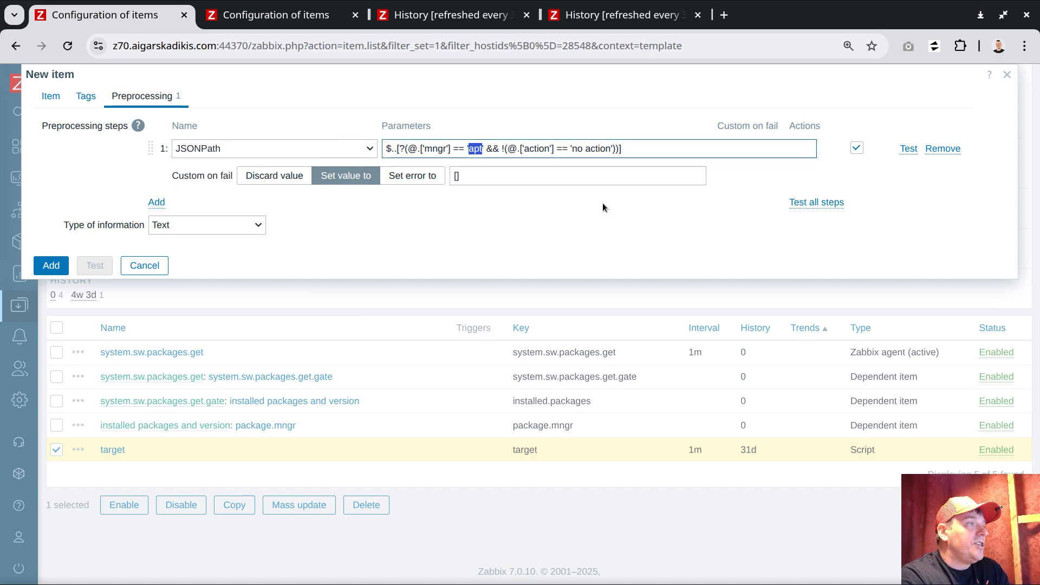
key(Tab)
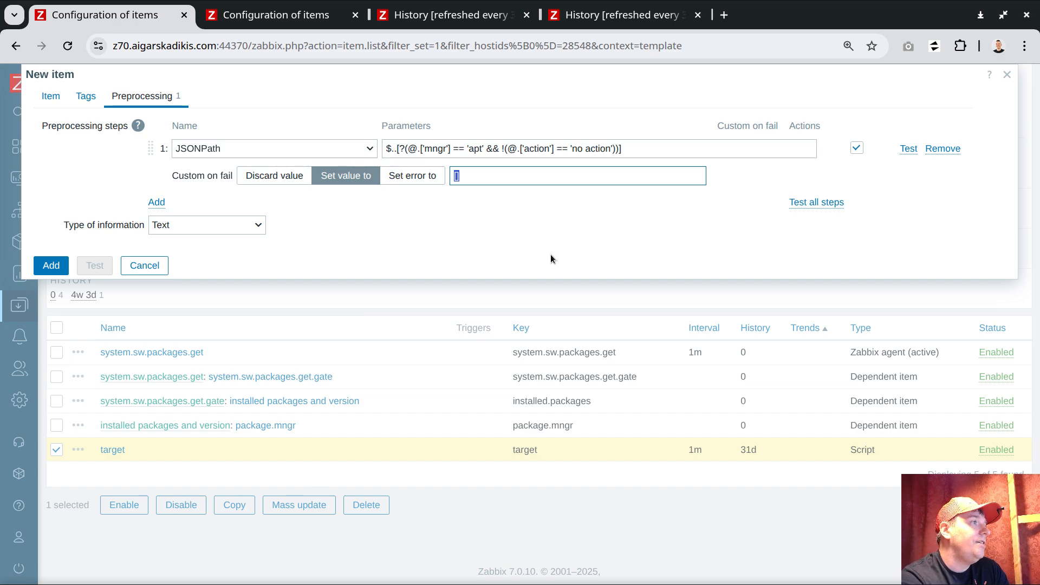
click(52, 267)
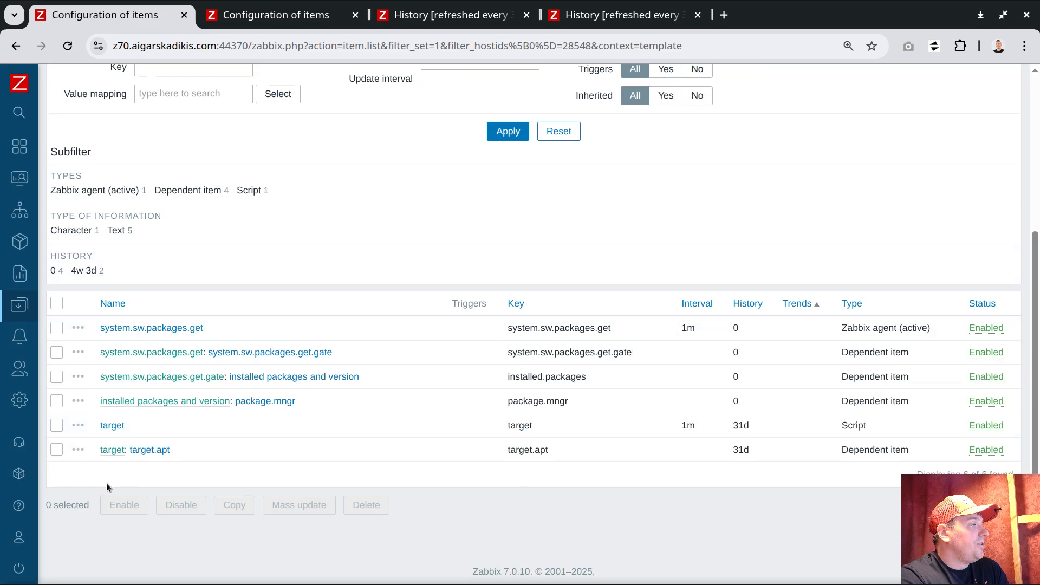
Clone the target.apt item and set both the key and the name of the copy to target.dnf
click(156, 451)
click(112, 348)
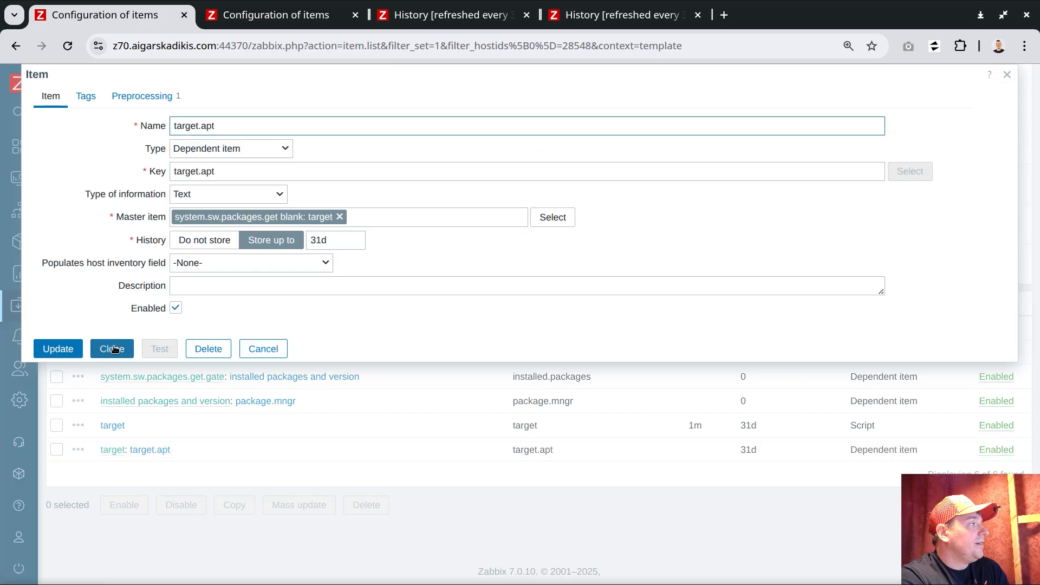
double_click(223, 178)
key(BackSpace)
key(BackSpace)
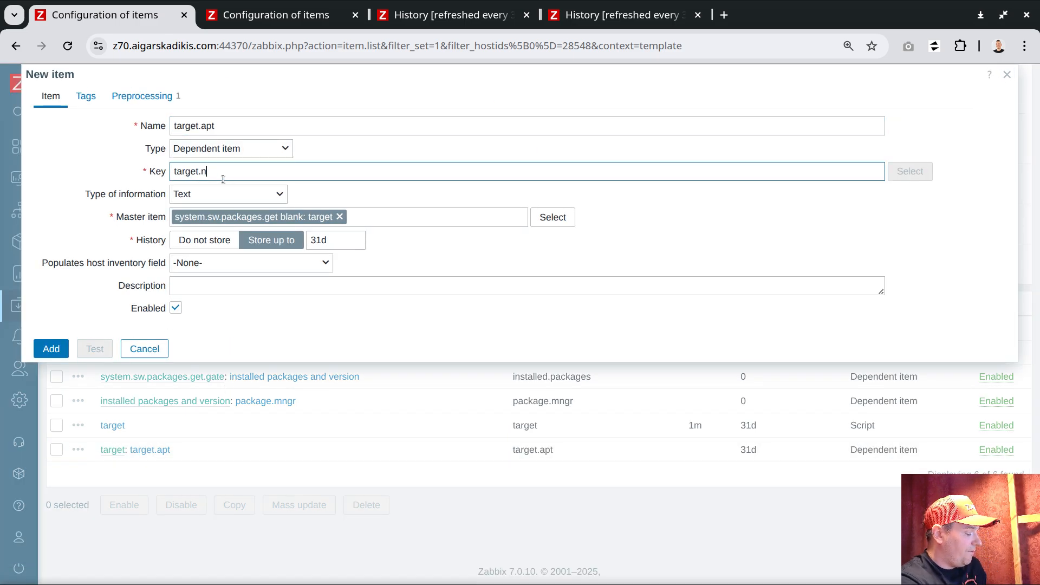
text(.dnf)
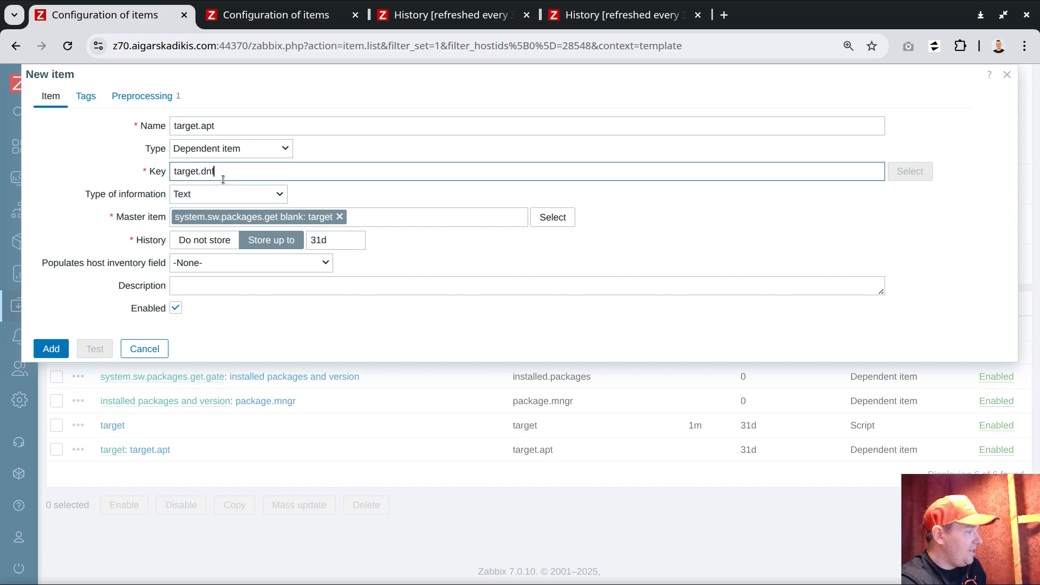
double_click(222, 178)
key(ctrl+c)
click(217, 129)
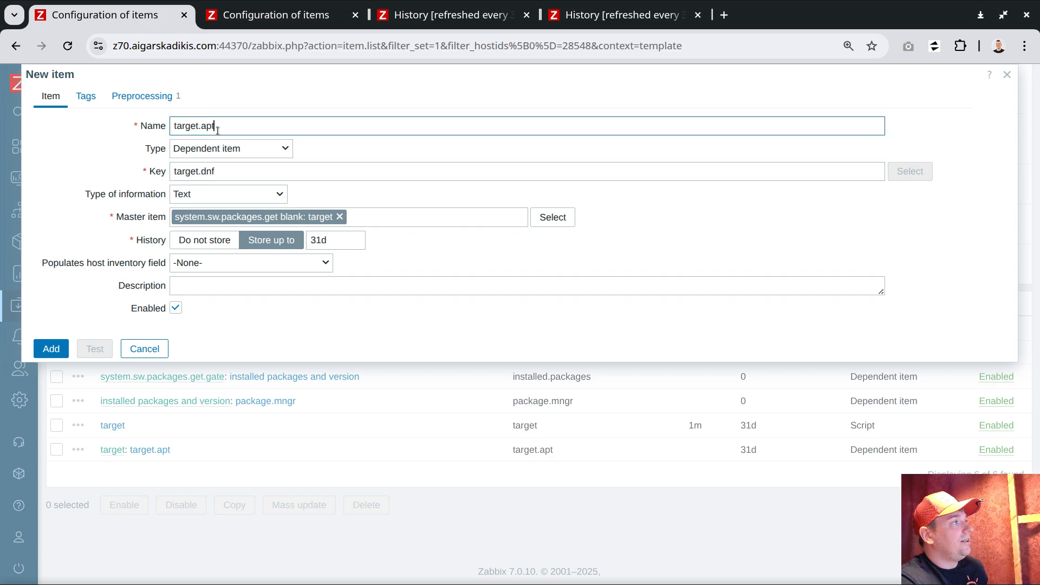
double_click(217, 128)
key(ctrl+v)
Copy $..[?(@.['mngr'] == 'dnf' && (@.['action'] == 'downgrade' || @.['action'] == 'upgrade'))] from 4-dnf.sh in VS Code over the JSONPath parameter in Chrome
key(alt+Tab)
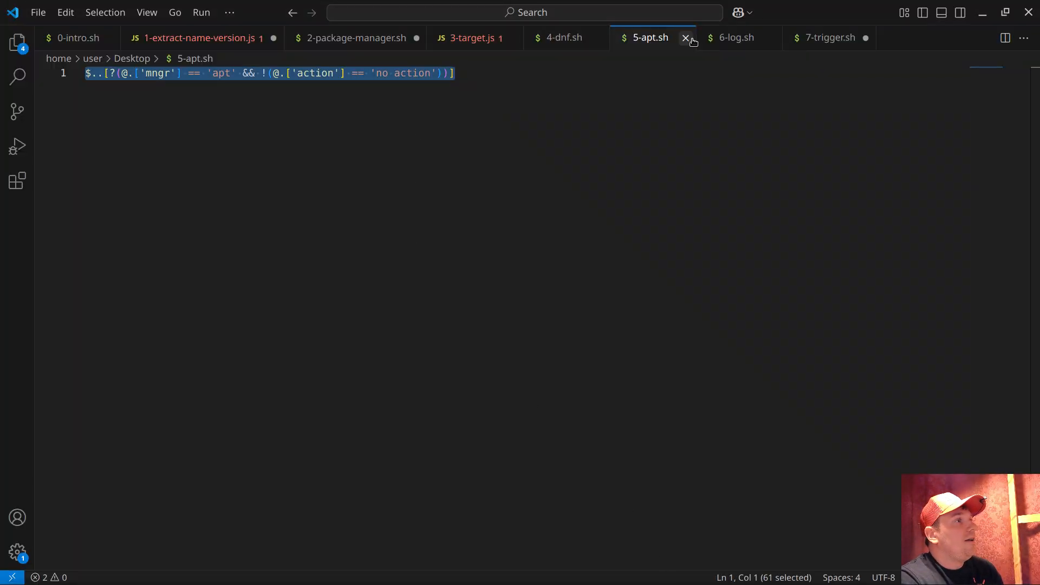
click(743, 40)
click(558, 38)
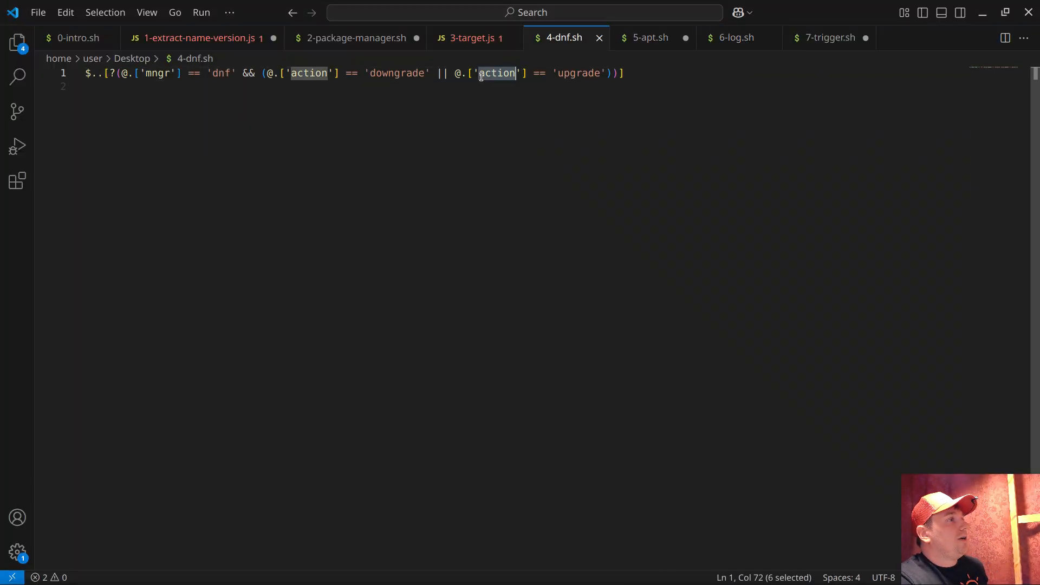
triple_click(494, 73)
key(alt+Tab)
click(142, 96)
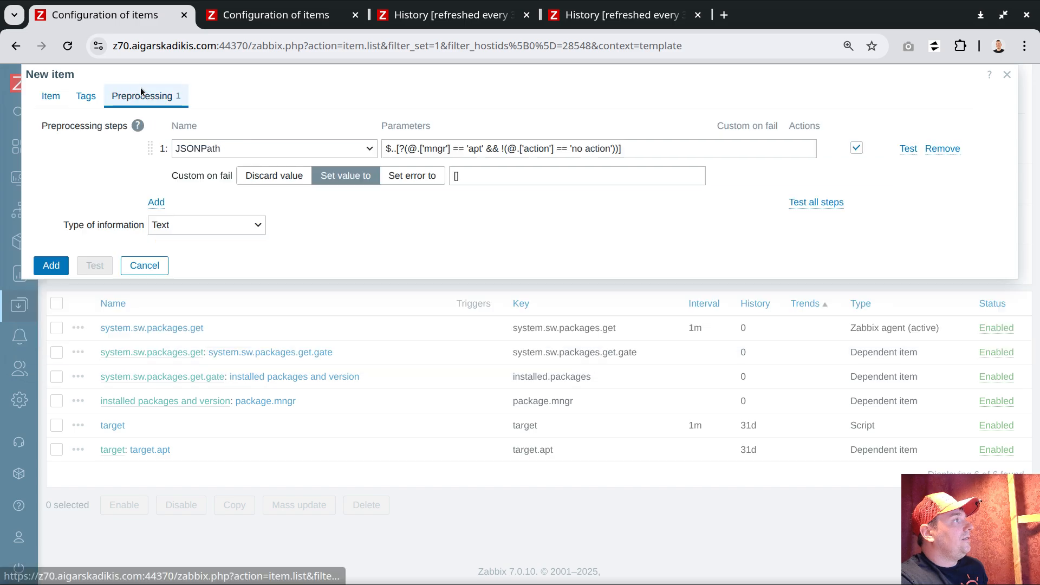
triple_click(471, 151)
text($..[?(@.['mngr'] == 'dnf' && (@.['action'] == 'downgrade' || @.['action'] == 'upgrade'))])
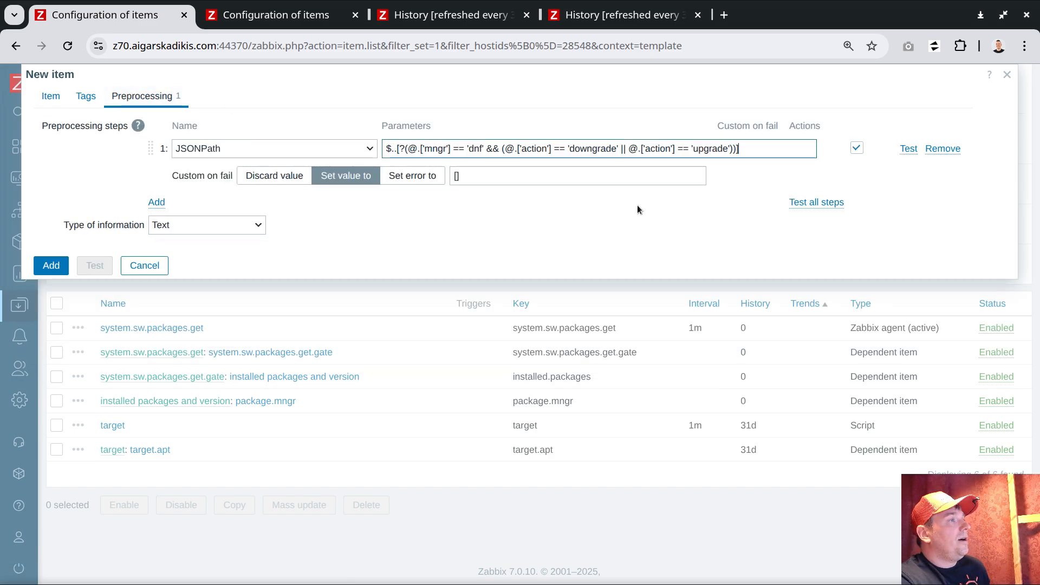
Review the dnf, downgrade and upgrade conditions and the fallback value, and add the target.dnf item to the template
double_click(475, 148)
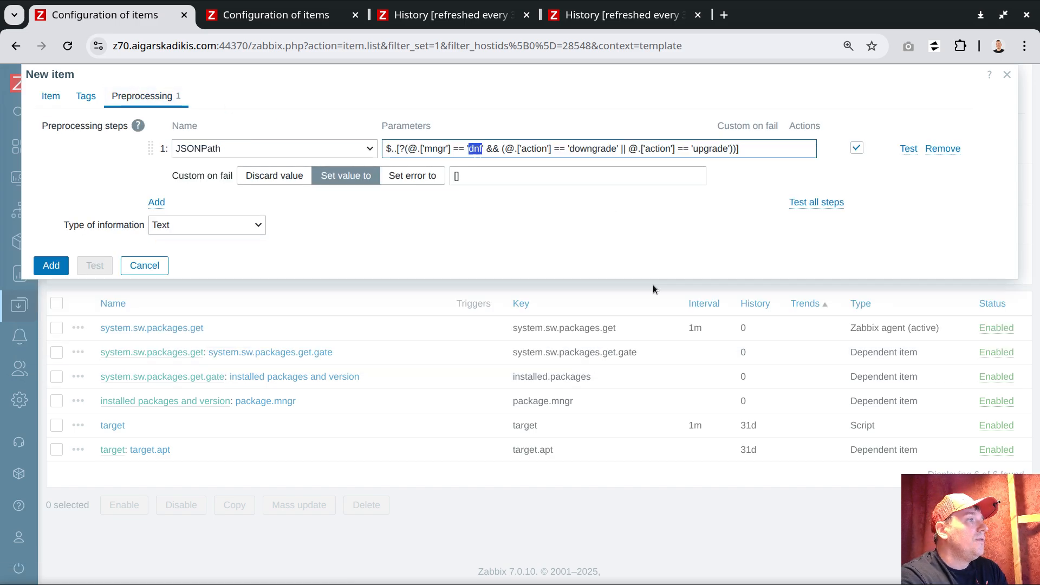
double_click(591, 148)
double_click(712, 150)
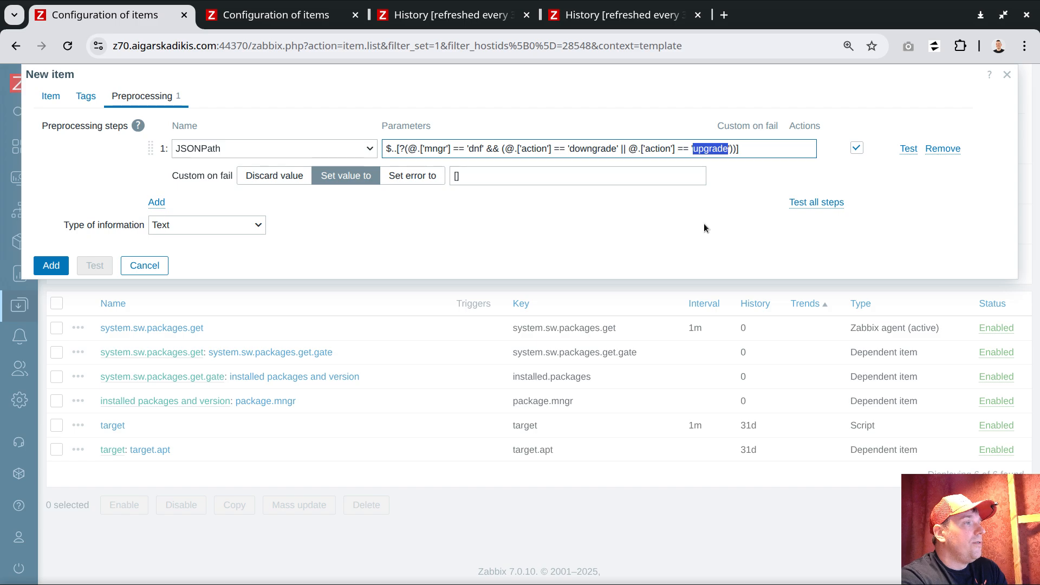
double_click(593, 148)
double_click(709, 148)
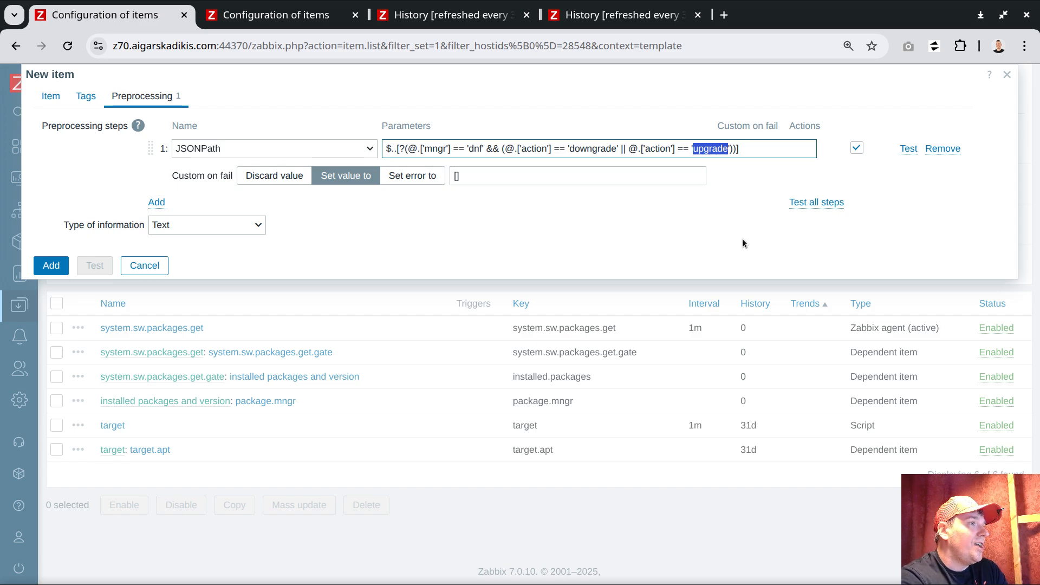
double_click(467, 174)
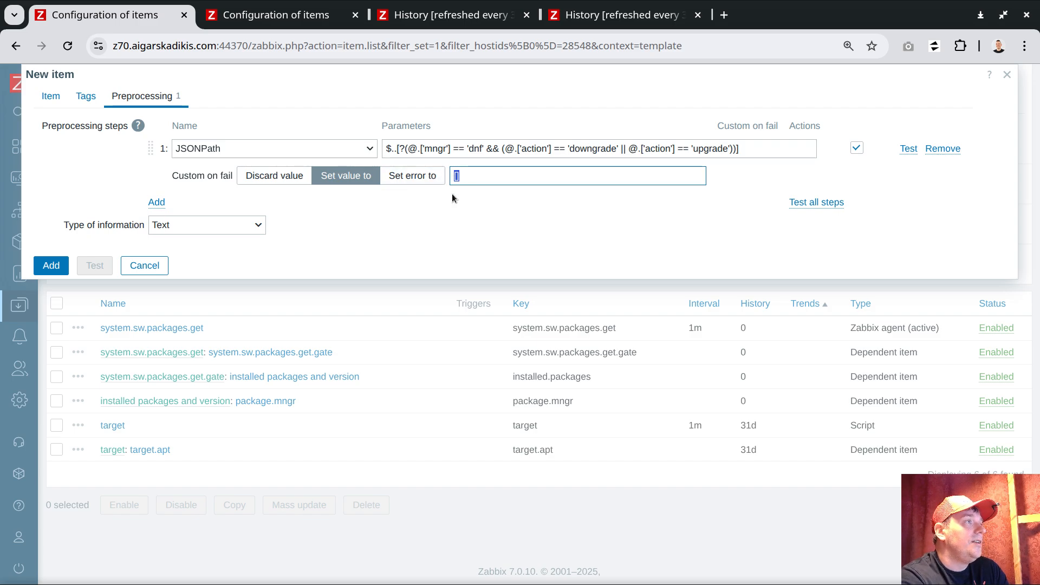
click(49, 264)
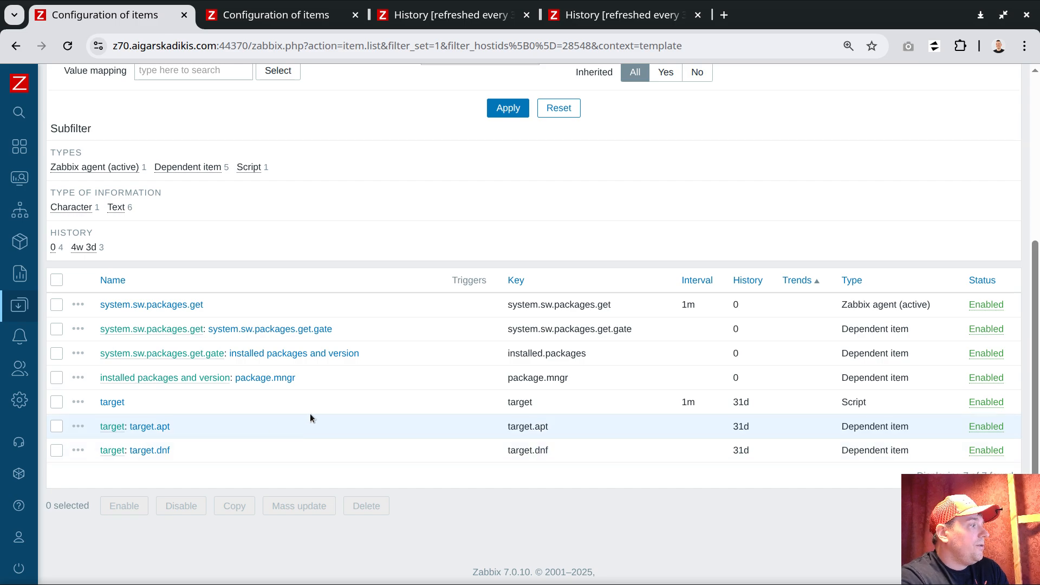
Start a new trigger on the template and choose target.dnf as the item for its expression condition
scroll(356, 368, up, 5)
click(315, 175)
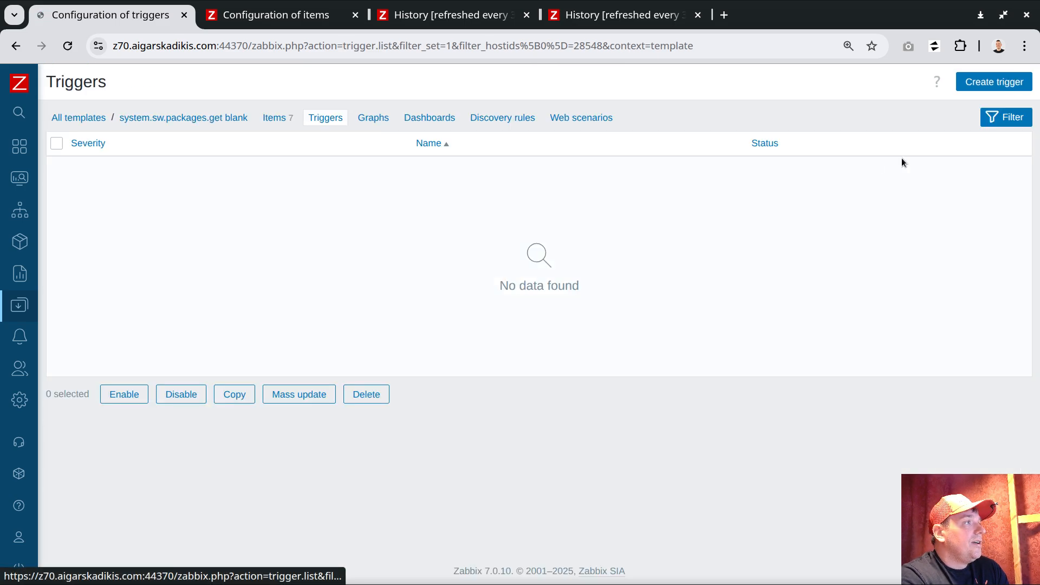
click(989, 82)
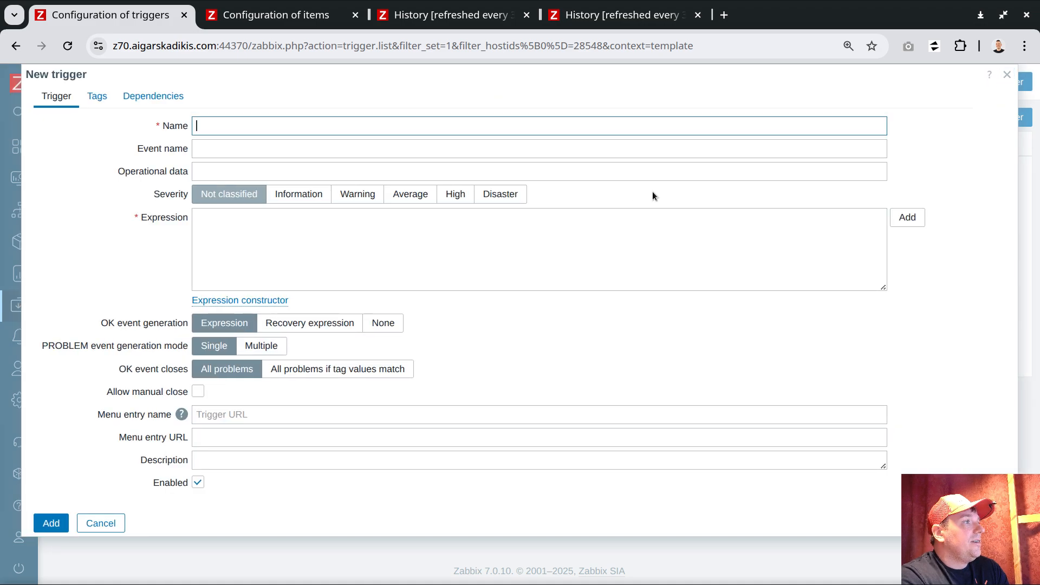
click(909, 218)
click(729, 99)
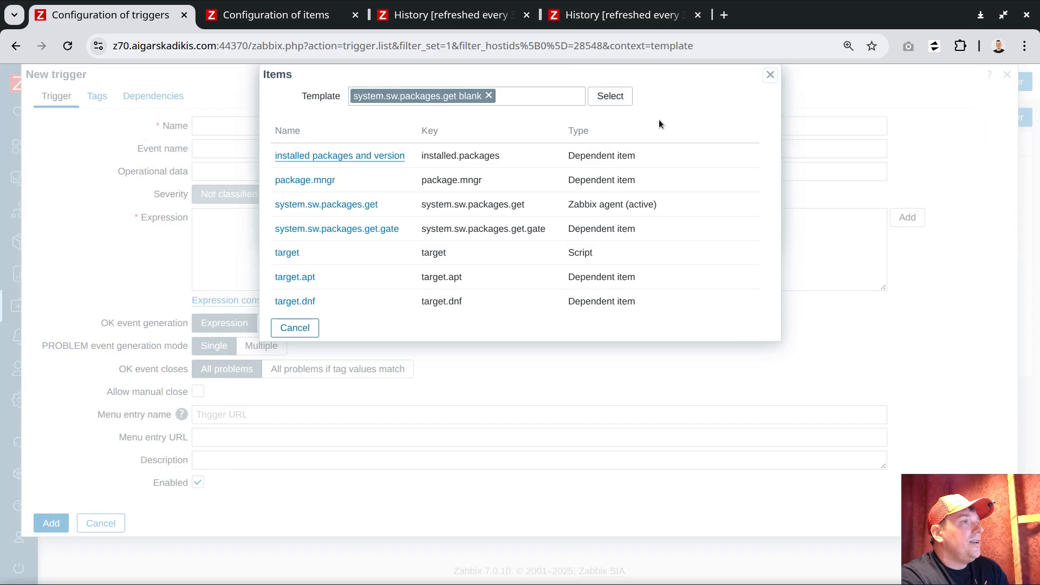
click(294, 302)
click(372, 207)
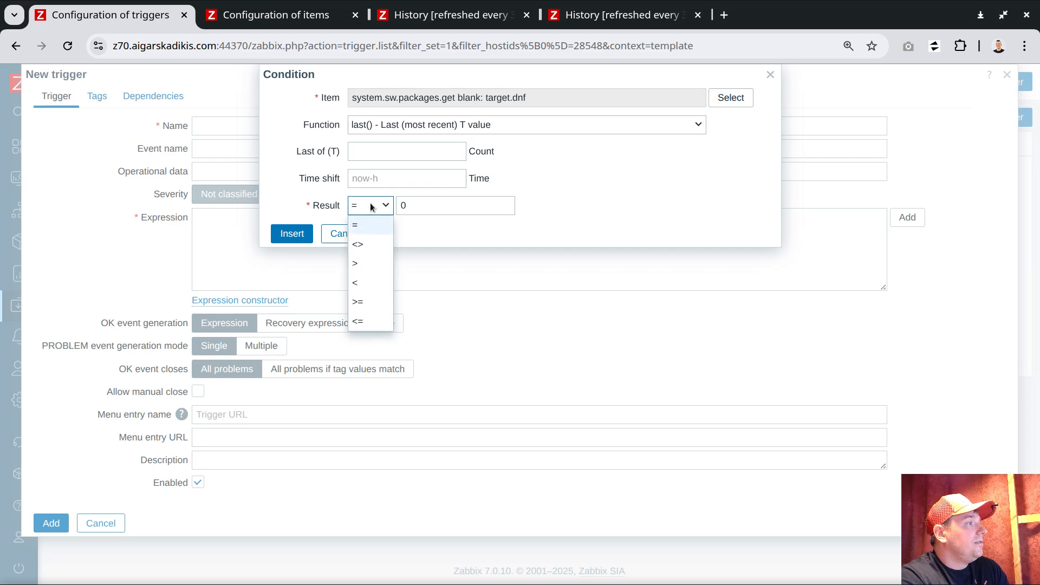
click(370, 206)
Set the condition's function to jsonpath() with $.length() as JSONPath and a result greater than 0
click(392, 129)
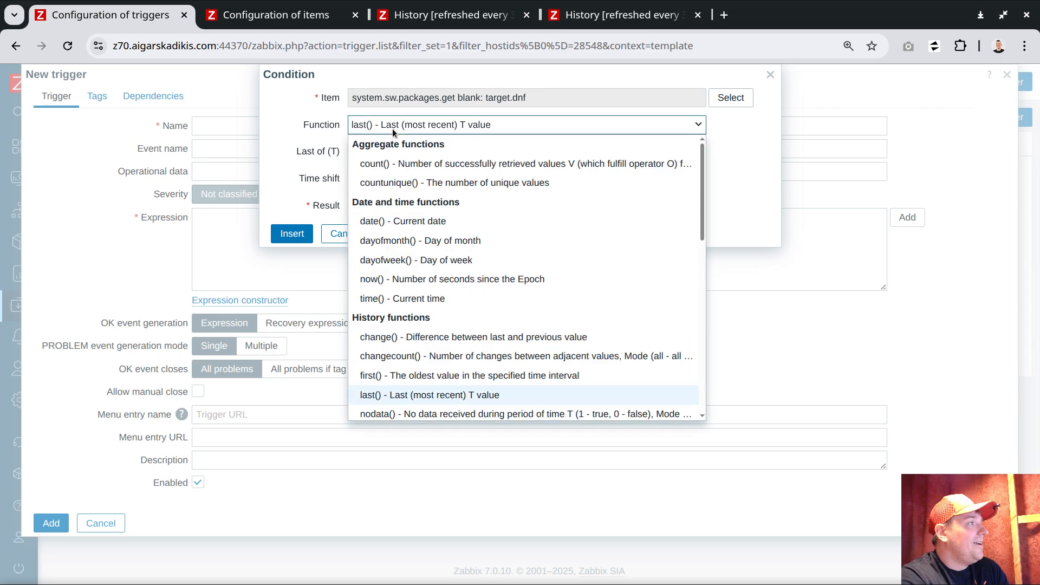
scroll(506, 294, down, 5)
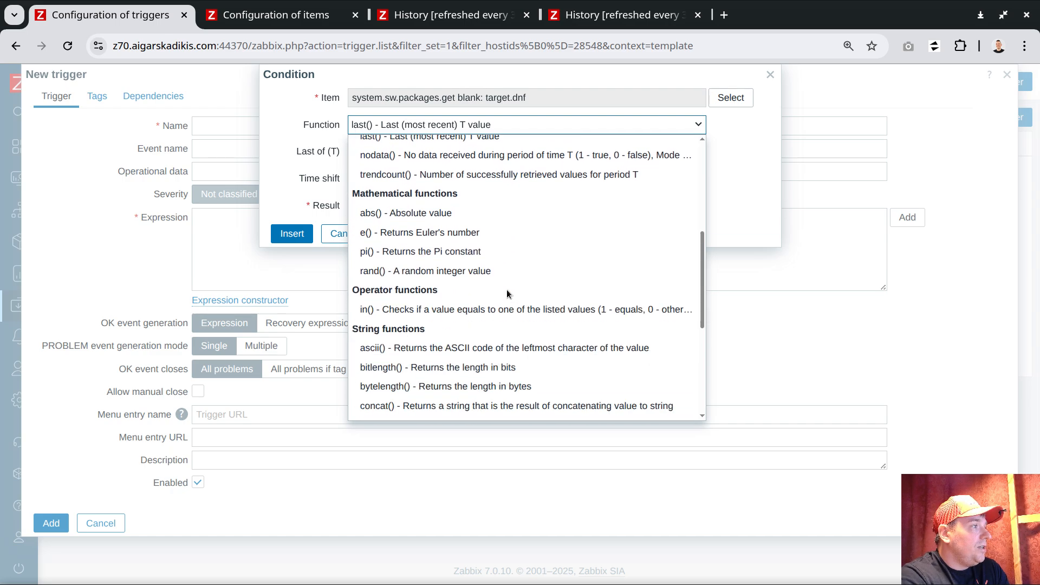
scroll(507, 294, down, 3)
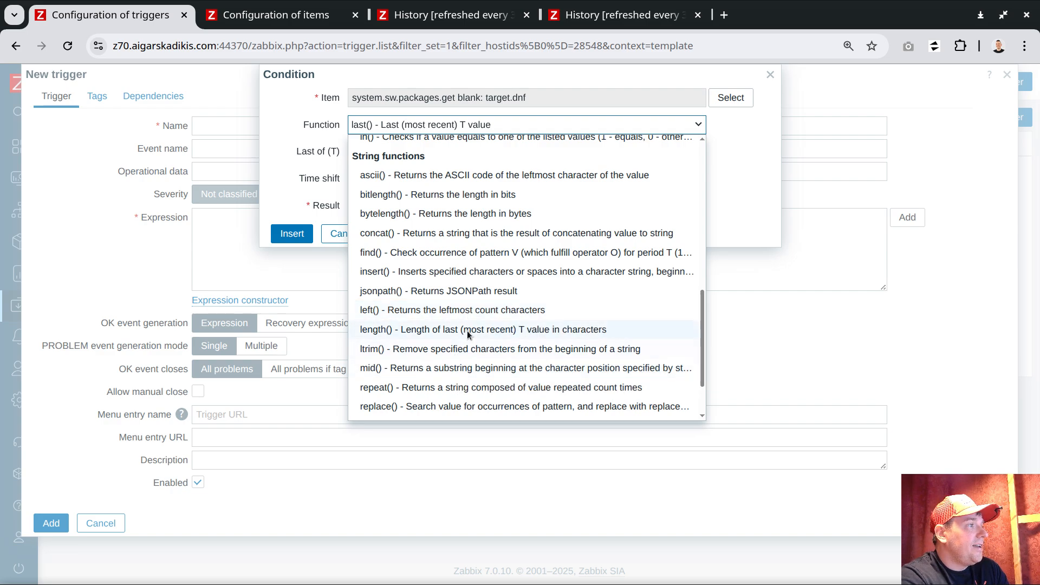
click(403, 292)
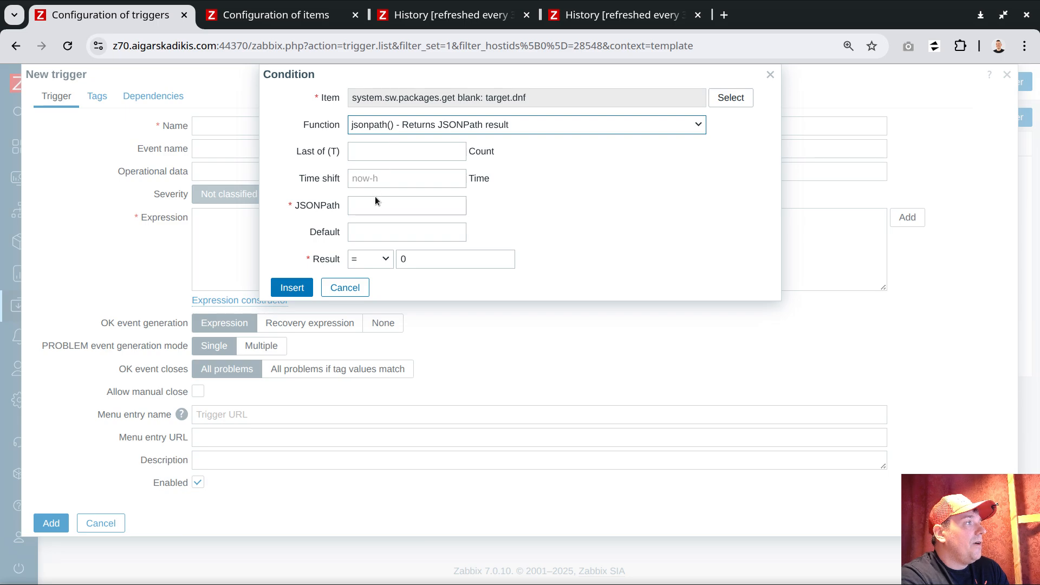
click(363, 209)
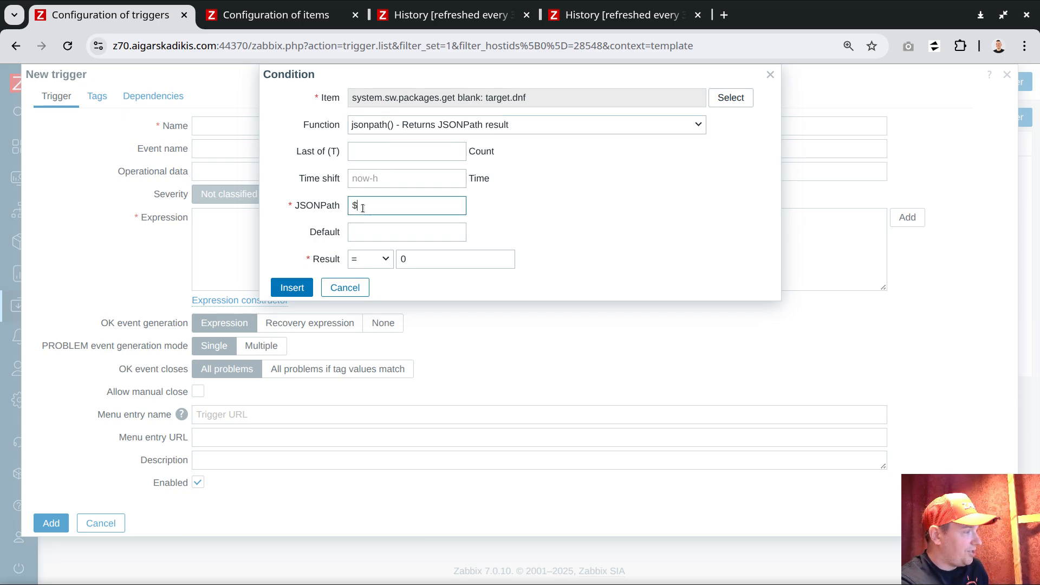
text($.length)
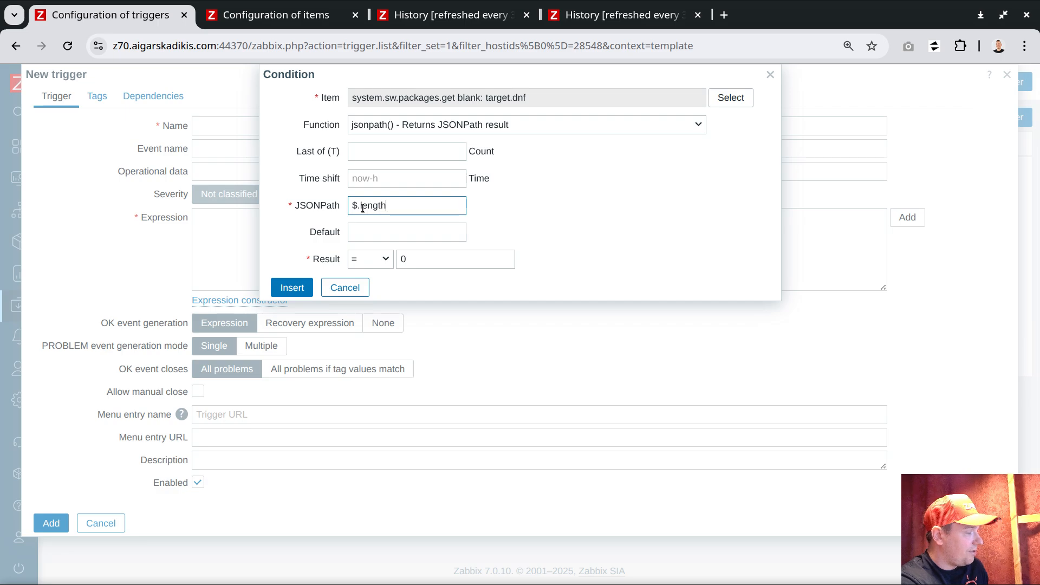
text(())
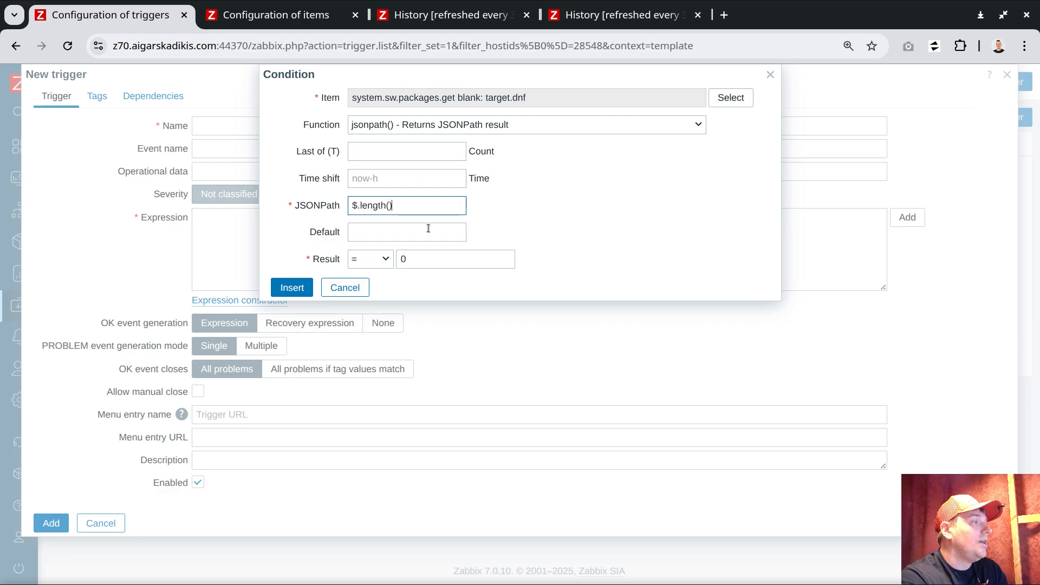
click(362, 264)
click(359, 316)
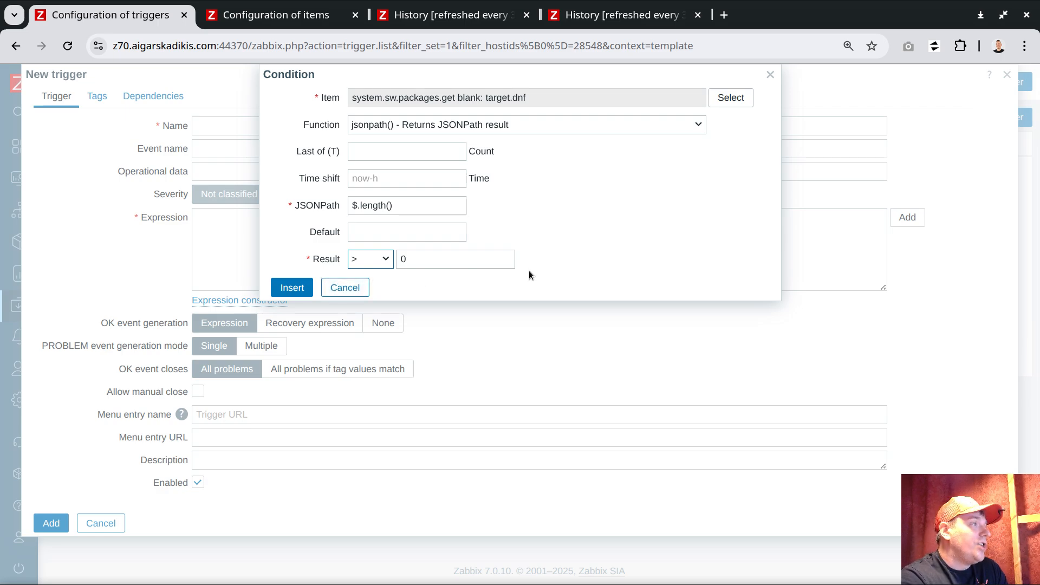
Examine the manager, package name and action fields of the latest value in the target item's history
click(586, 22)
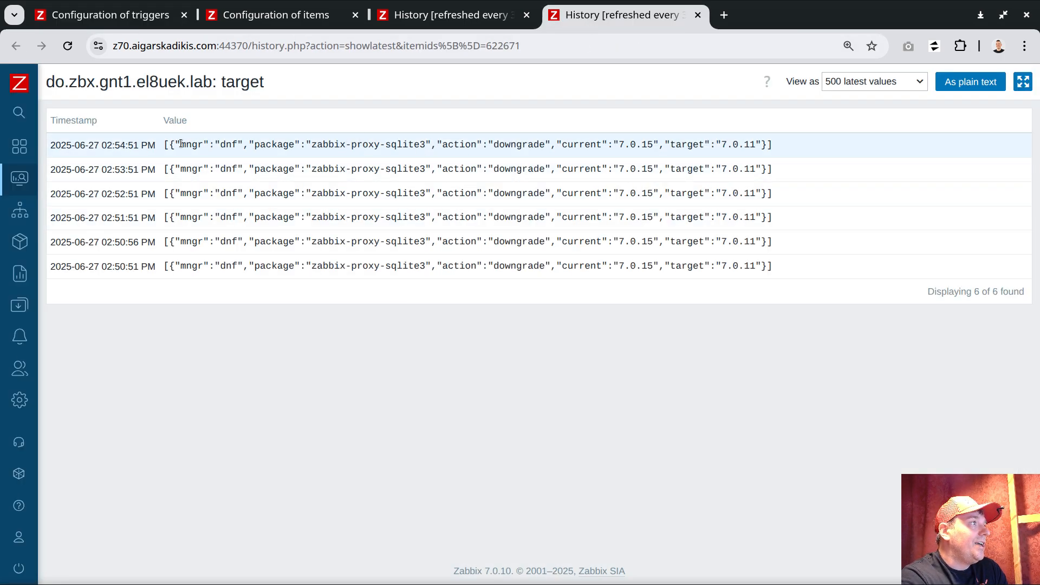
drag(166, 144, 786, 145)
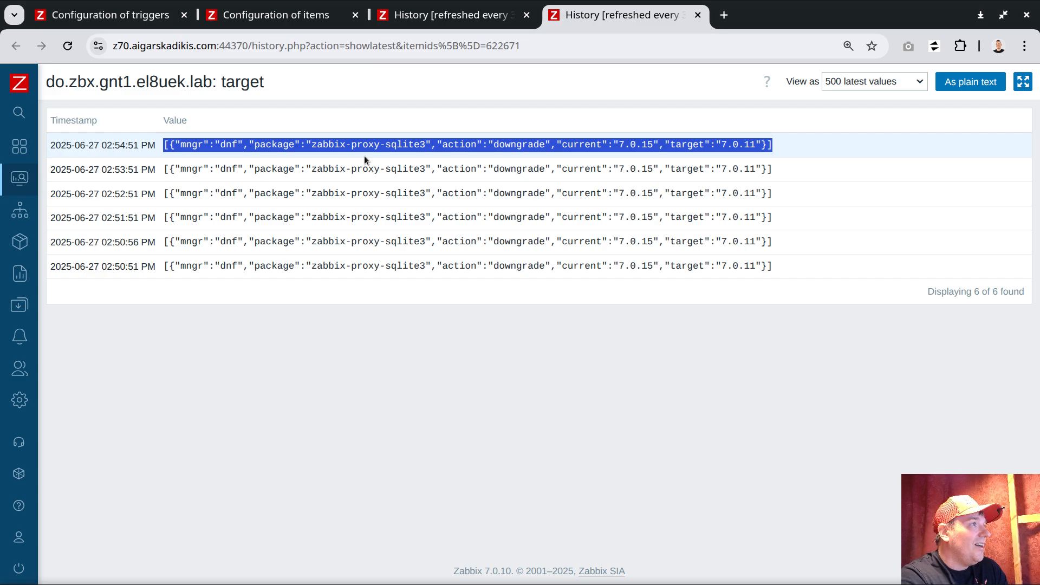
double_click(229, 144)
double_click(332, 144)
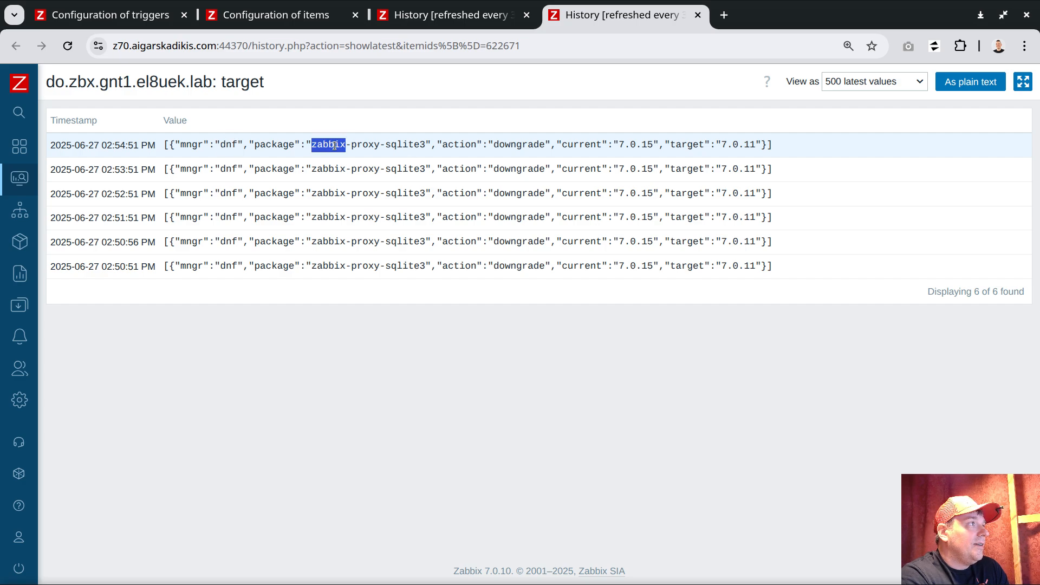
drag(331, 145, 425, 145)
double_click(518, 145)
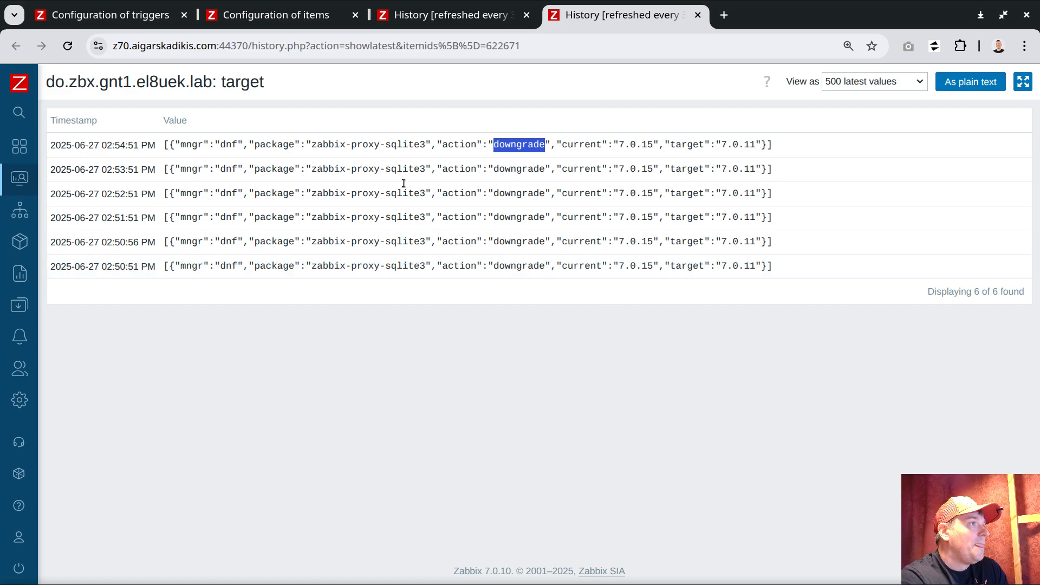
Insert the jsonpath() condition into the new trigger's expression and set the severity to High
click(138, 16)
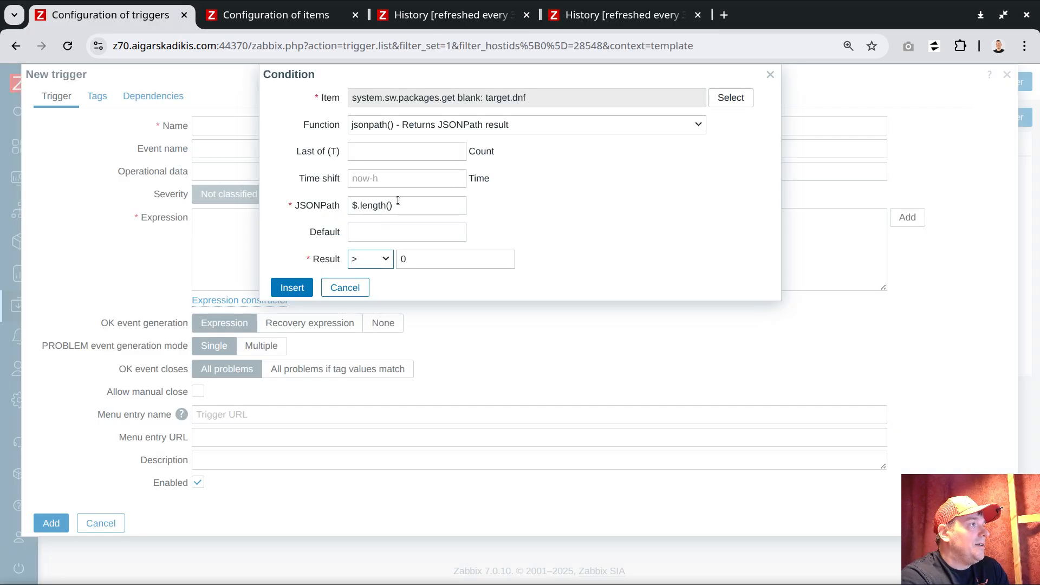
click(291, 289)
click(455, 193)
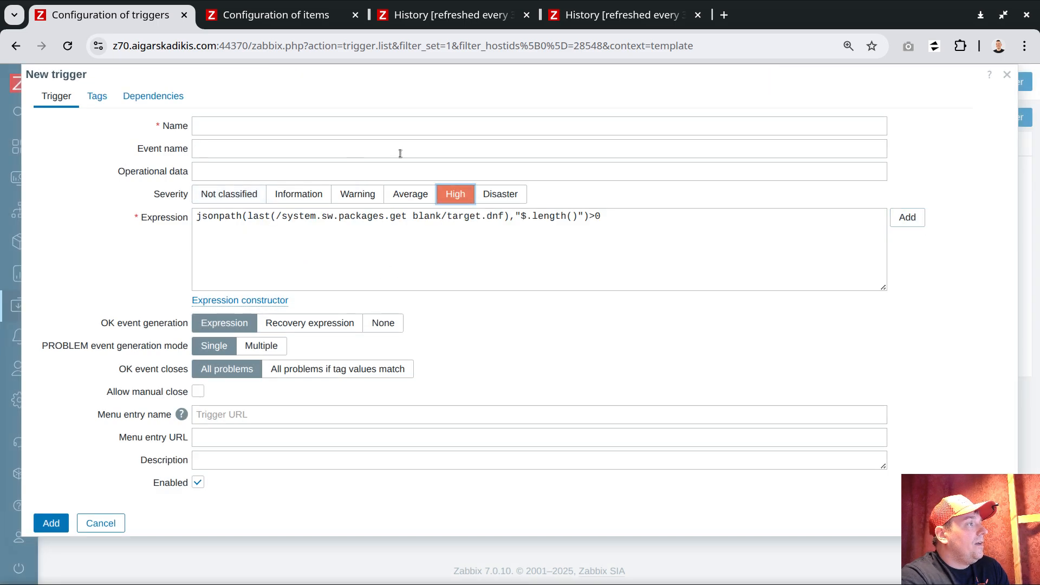
Name the trigger "need to do dnf something" and allow manual close
click(326, 125)
text(ne)
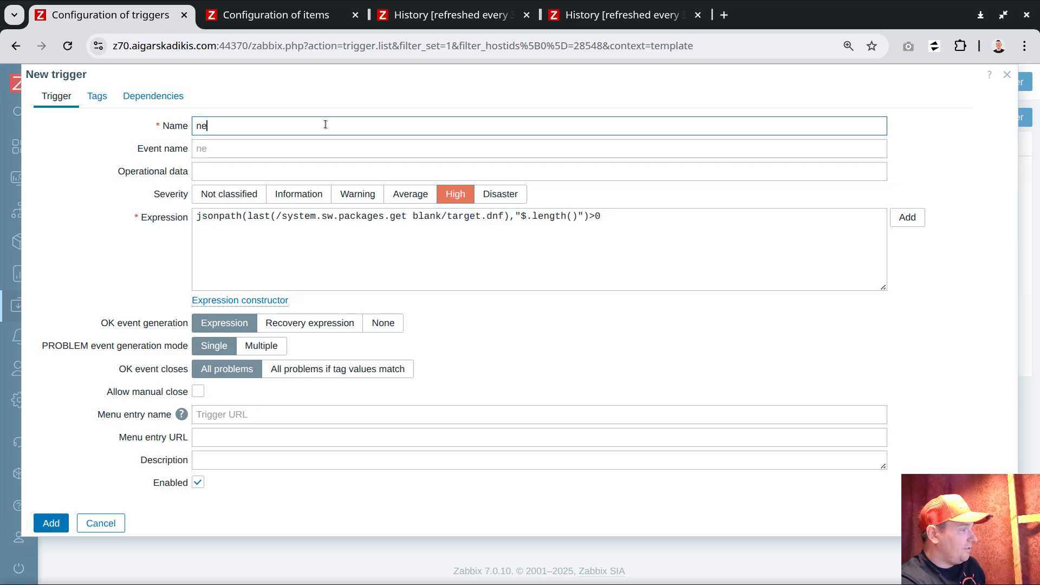
text(ed to d)
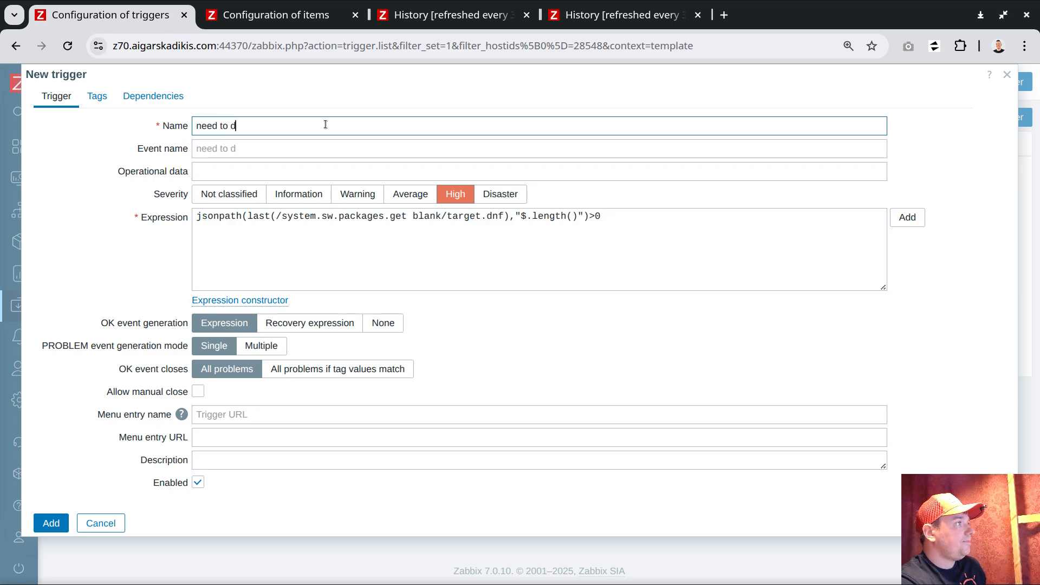
text(o dnf)
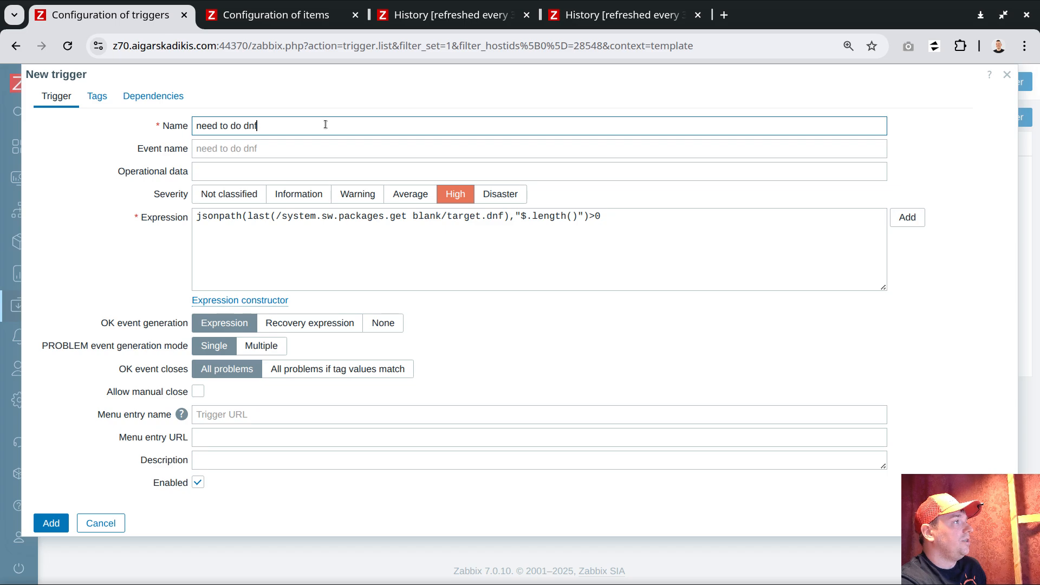
text( something)
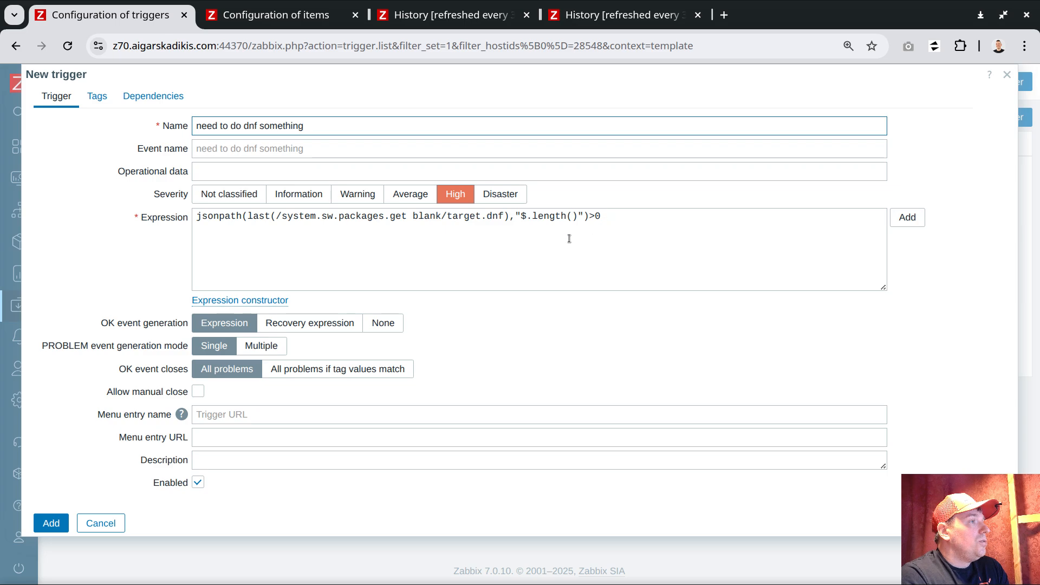
click(198, 391)
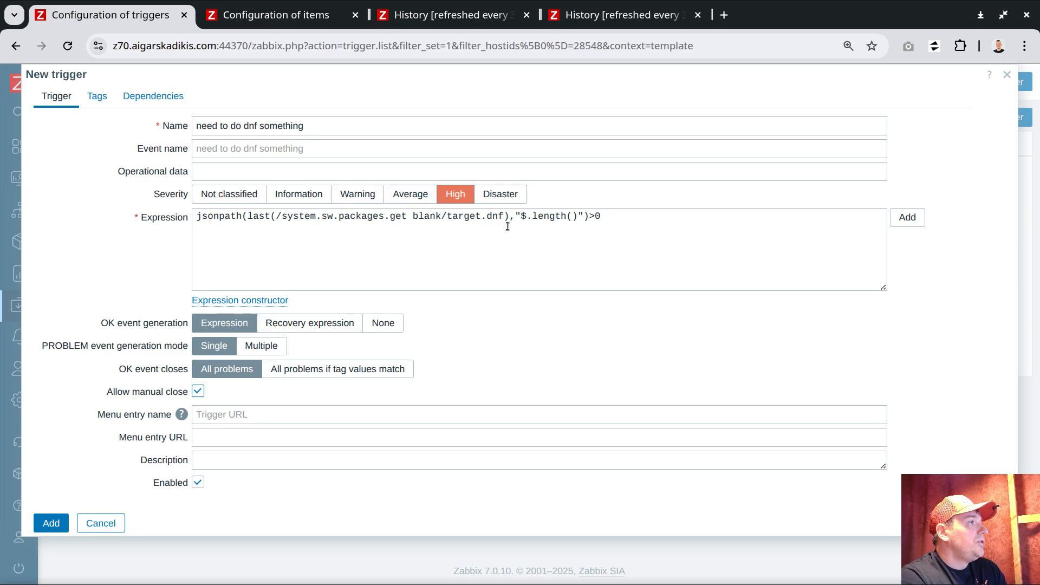
Add a trigger tag named package in Chrome with the value {{ITEM.VALUE}.regsub("package.:.([^\"]+)",\1)} copied from 7-trigger.sh in VS Code
click(97, 96)
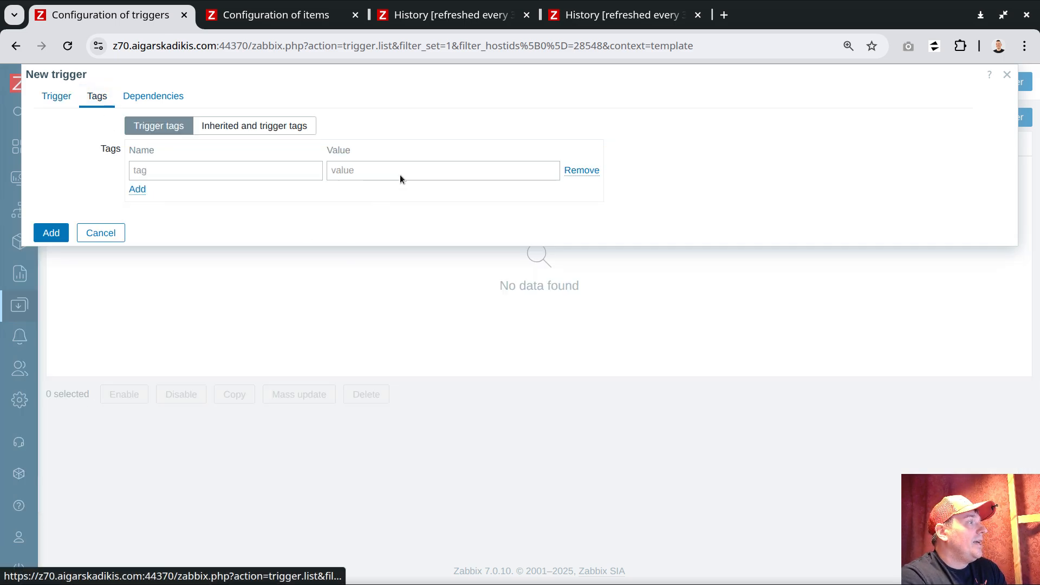
click(622, 14)
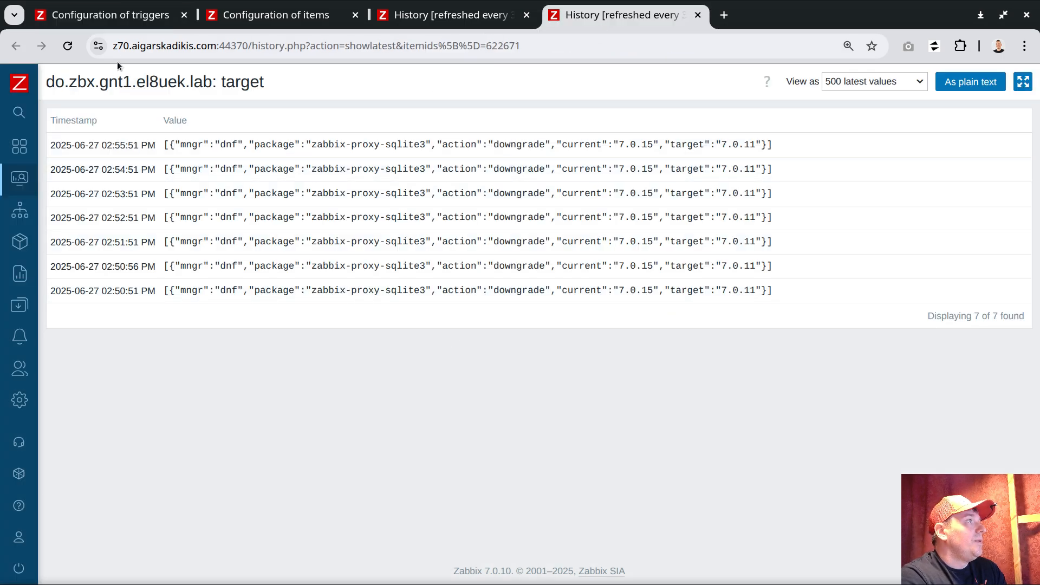
click(123, 16)
key(alt+Tab)
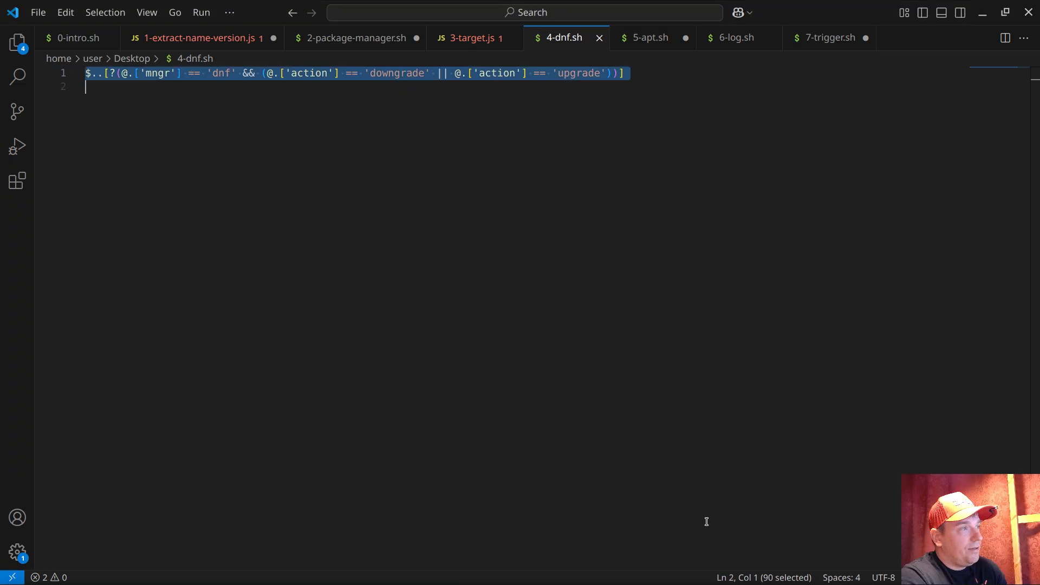
click(811, 43)
triple_click(314, 101)
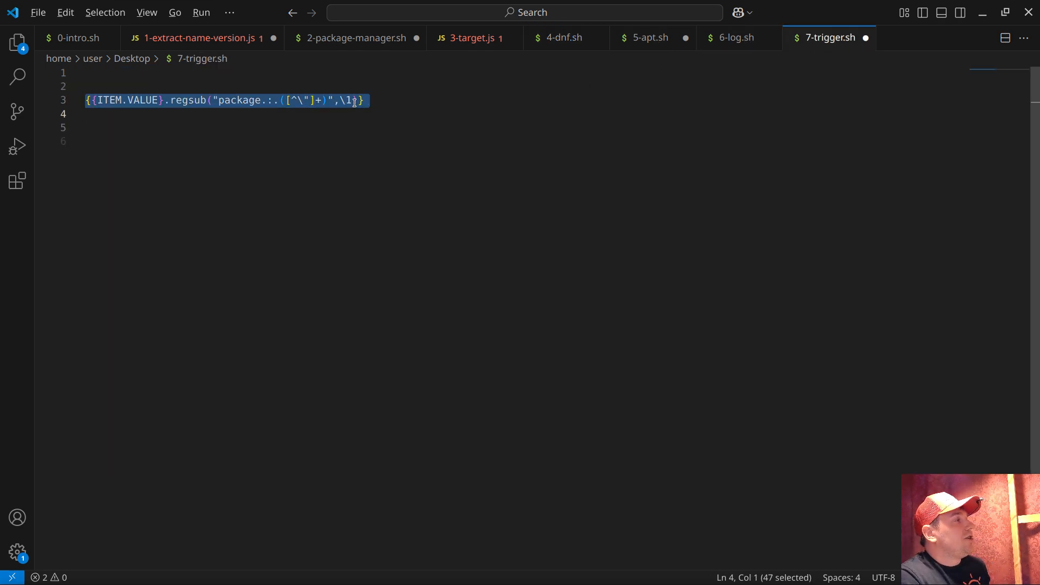
key(ctrl+c)
key(alt+Tab)
click(372, 170)
key(ctrl+v)
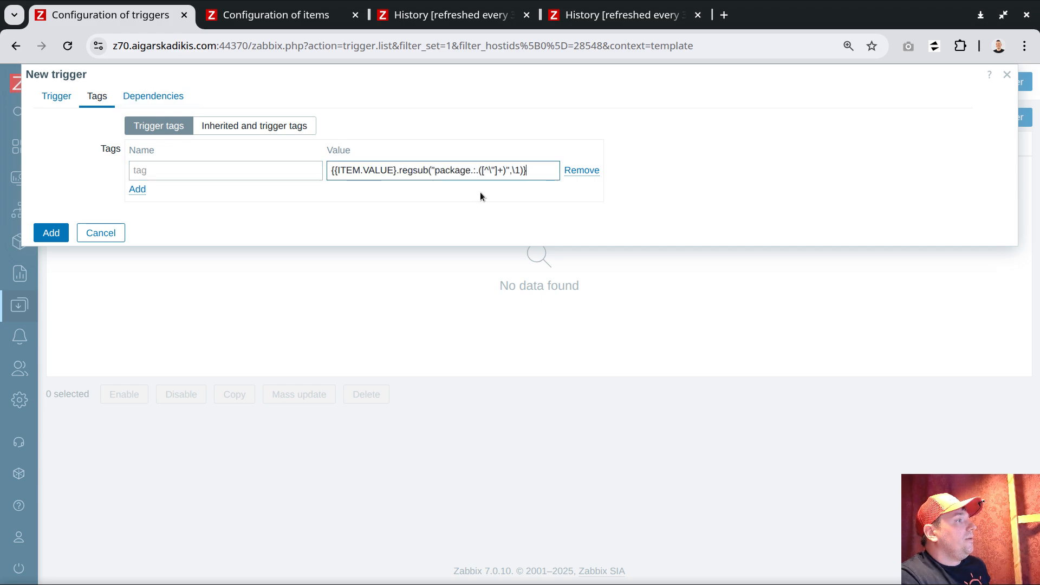
click(242, 171)
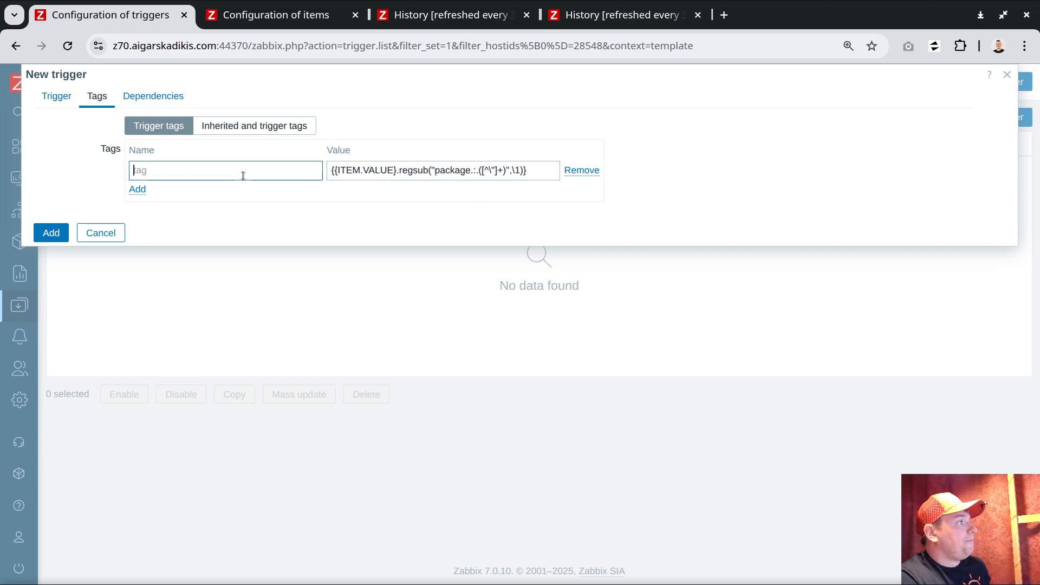
text(package)
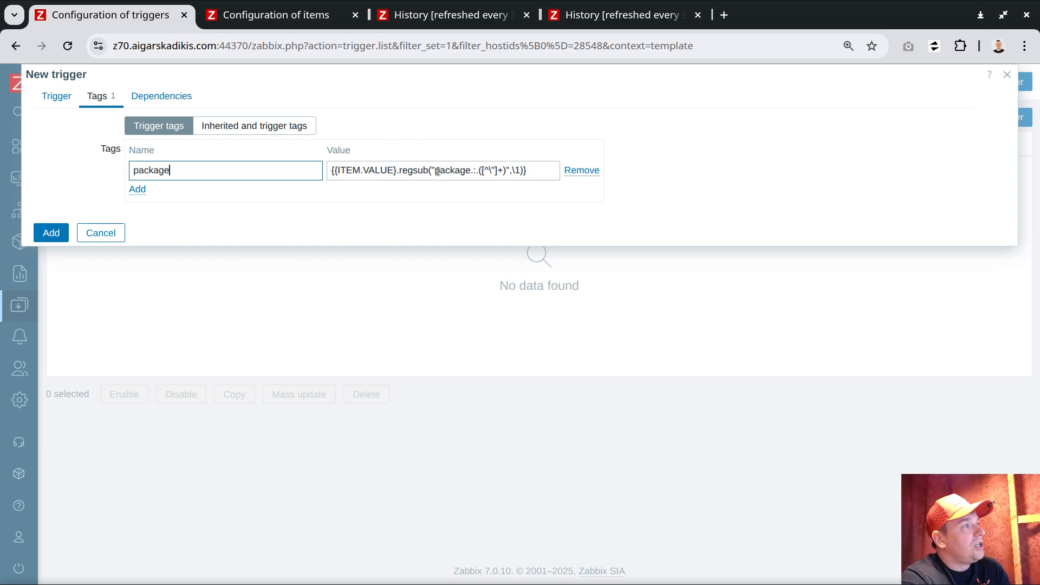
Compare the package tag's regular expression with the package key, quote separators and package name in the target item's history values
drag(436, 170, 504, 173)
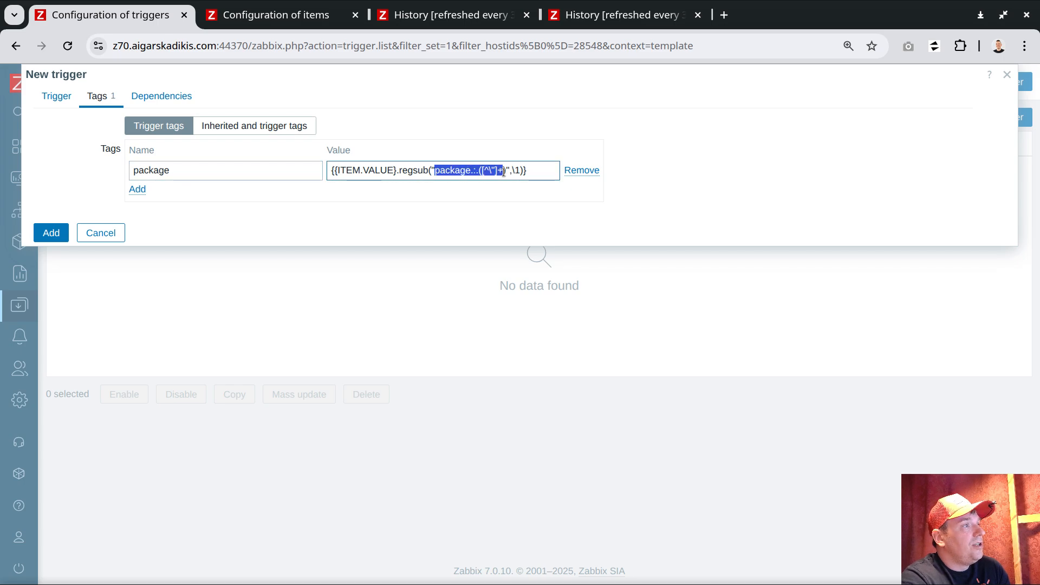
click(503, 174)
click(617, 14)
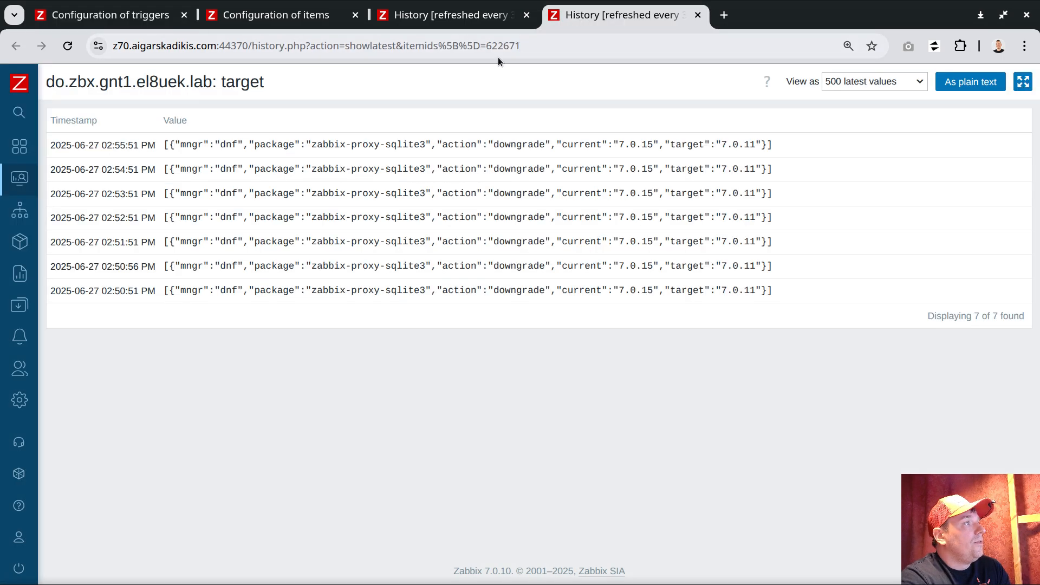
double_click(261, 144)
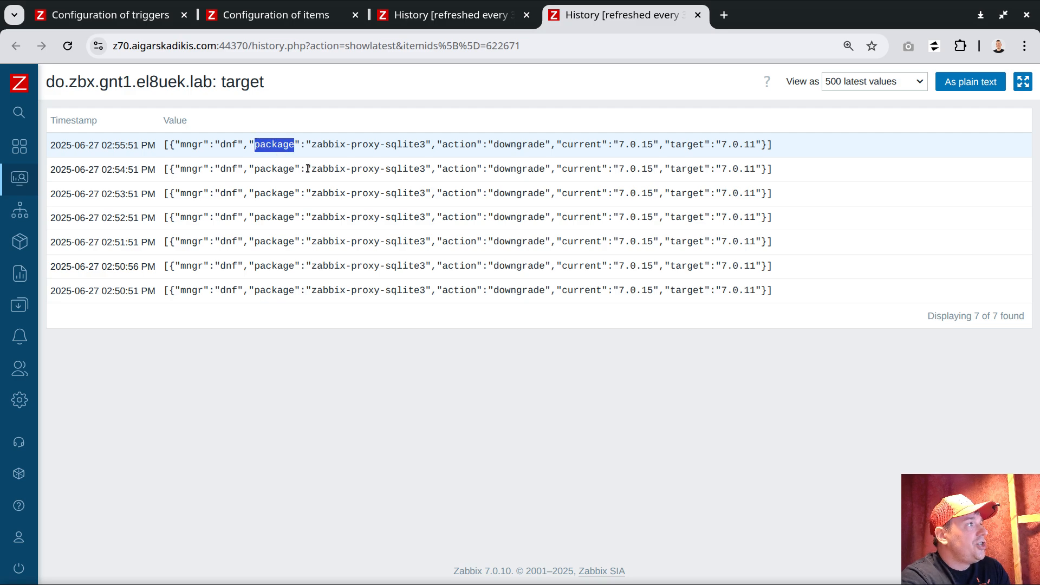
click(331, 158)
drag(295, 145, 307, 144)
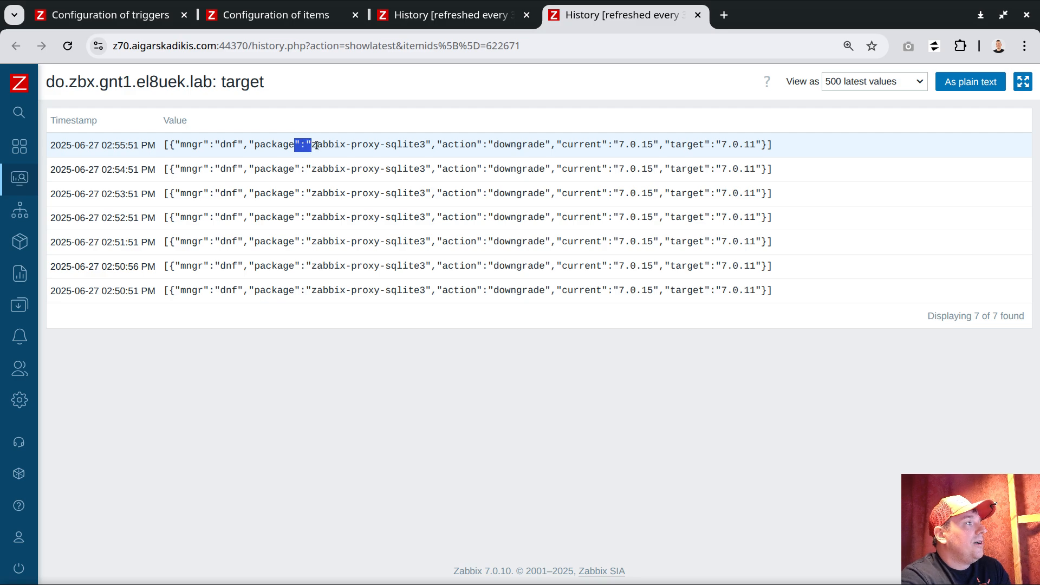
click(338, 142)
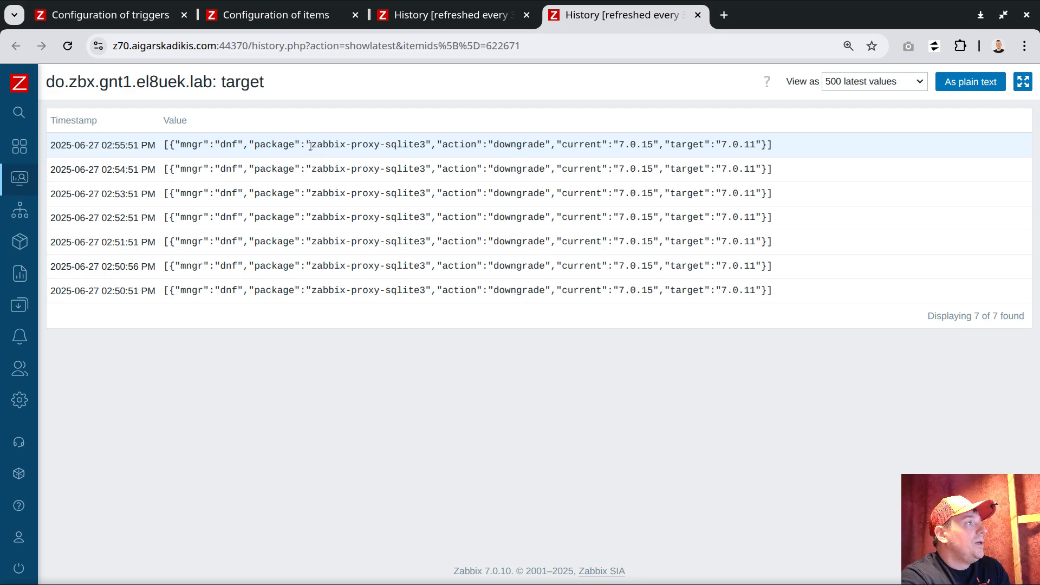
drag(311, 146, 327, 147)
click(320, 146)
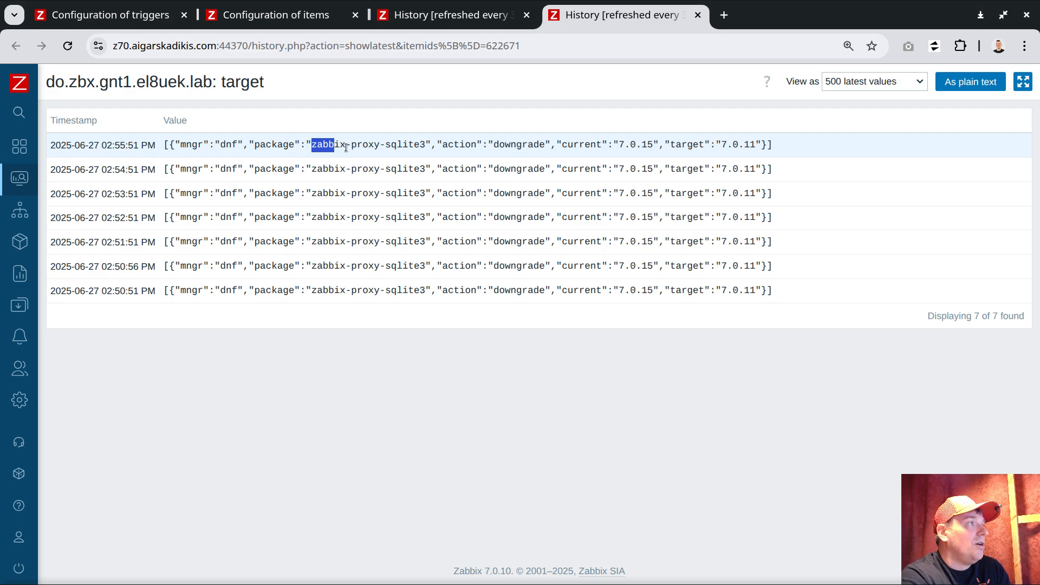
drag(425, 145, 432, 145)
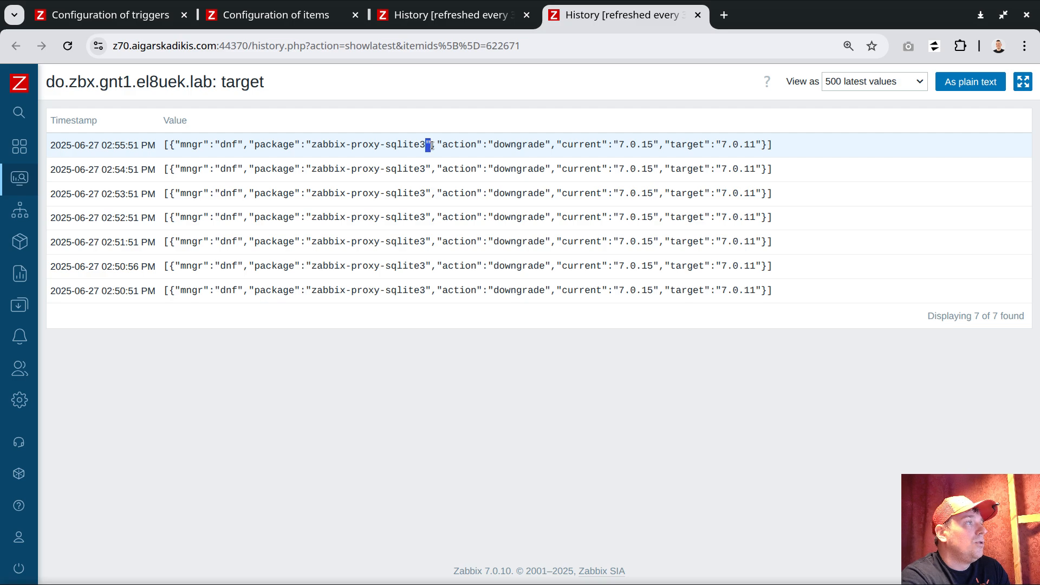
drag(295, 145, 311, 146)
click(299, 146)
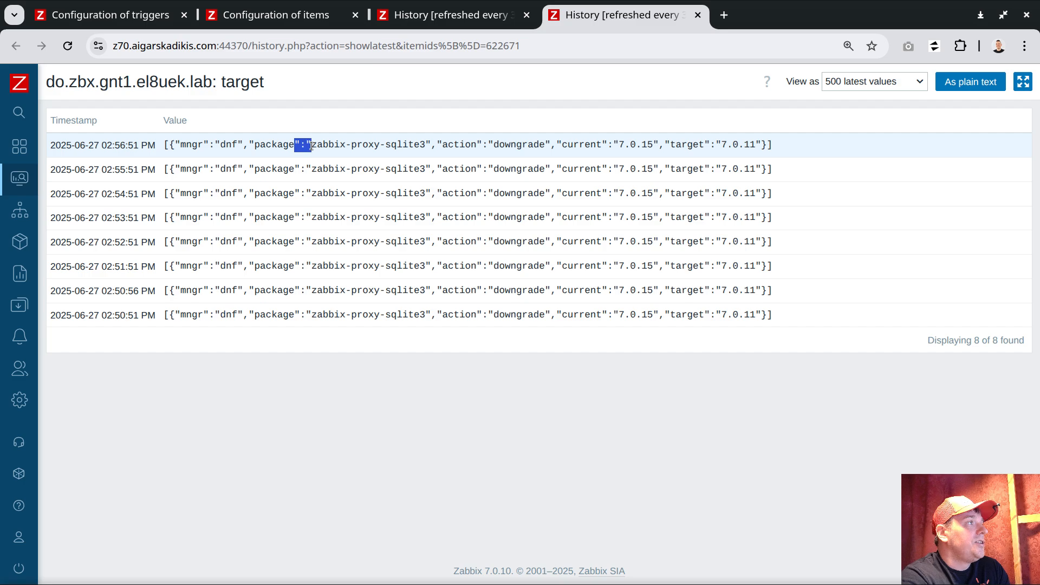
drag(204, 145, 220, 145)
drag(426, 145, 442, 145)
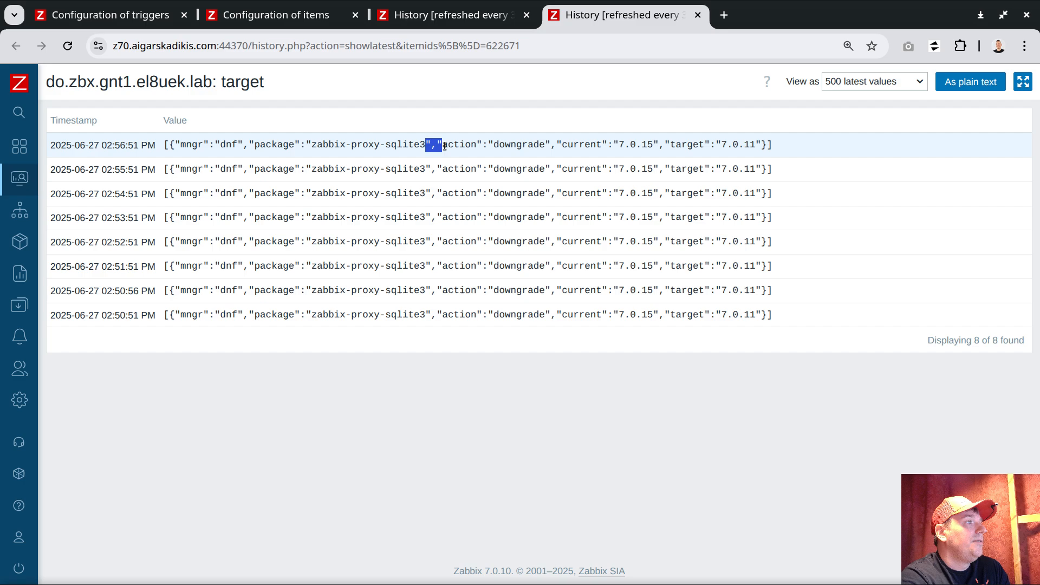
Review the wildcards and the capture group in the package tag's regsub expression
click(131, 18)
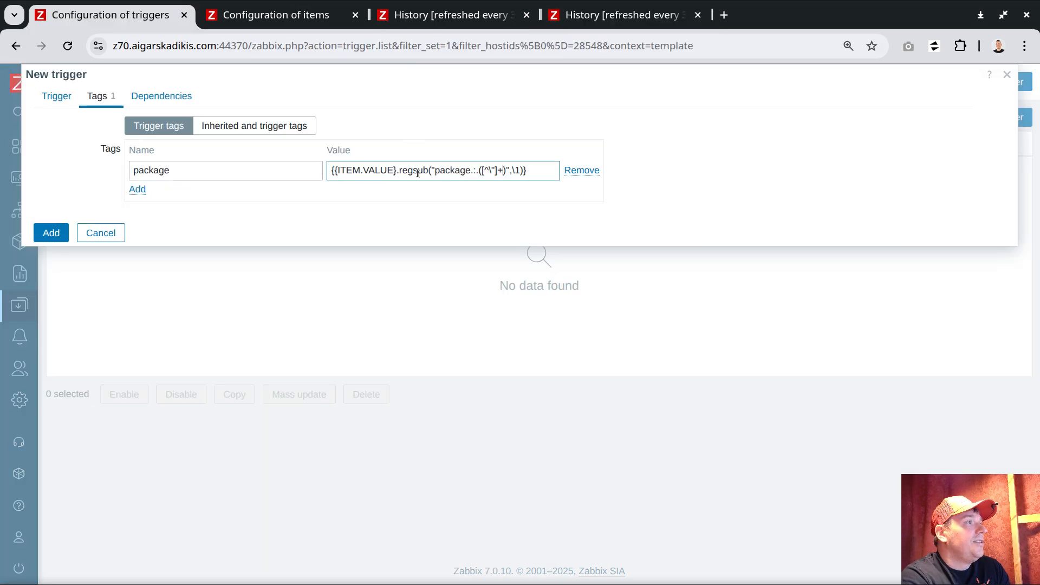
click(462, 172)
drag(471, 172, 495, 171)
click(515, 172)
click(503, 172)
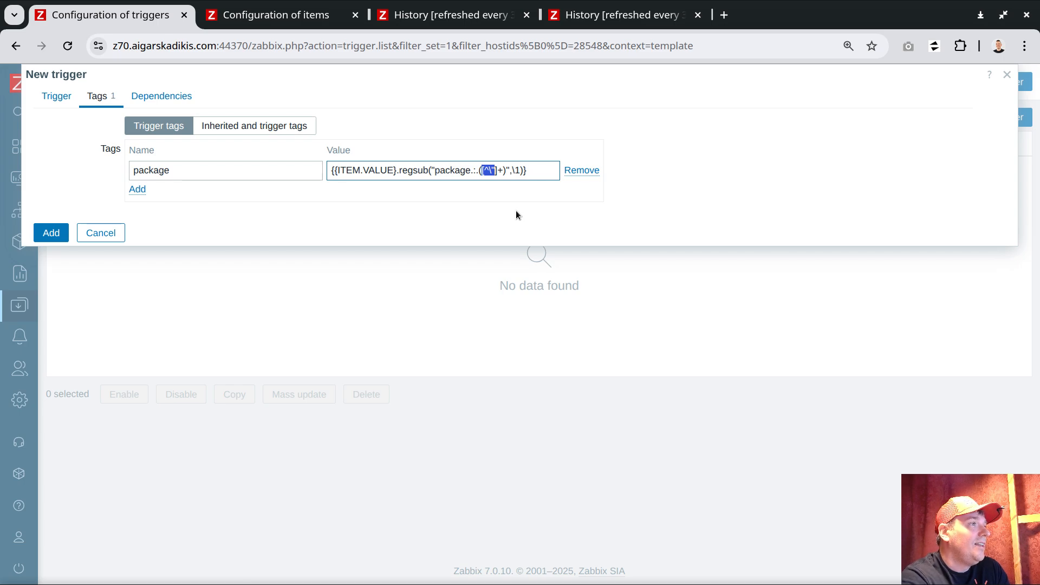
click(533, 173)
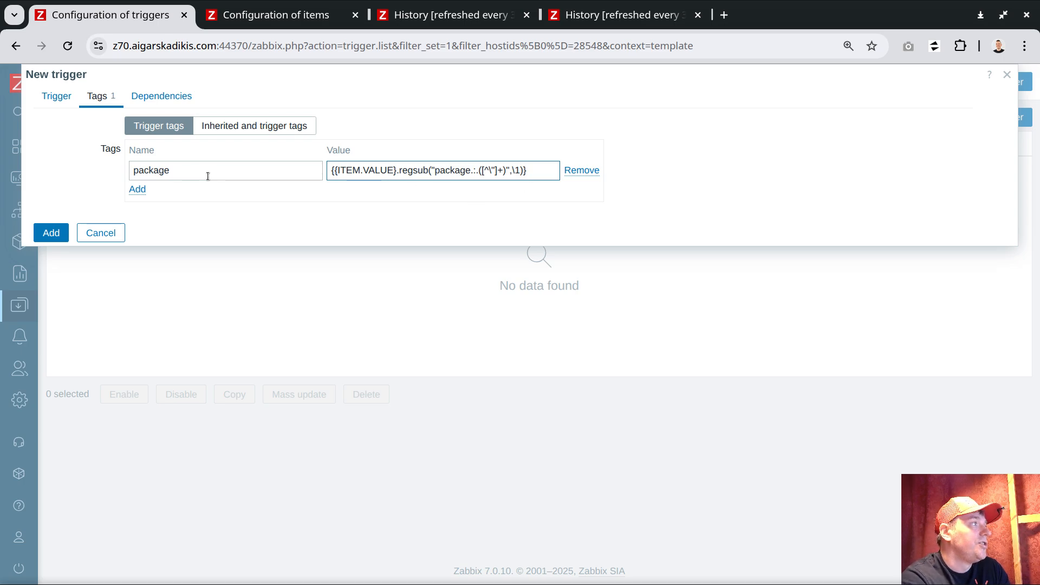
Add more tag rows to the trigger and name the second tag mngr, copied from the target item's history
click(137, 189)
click(137, 212)
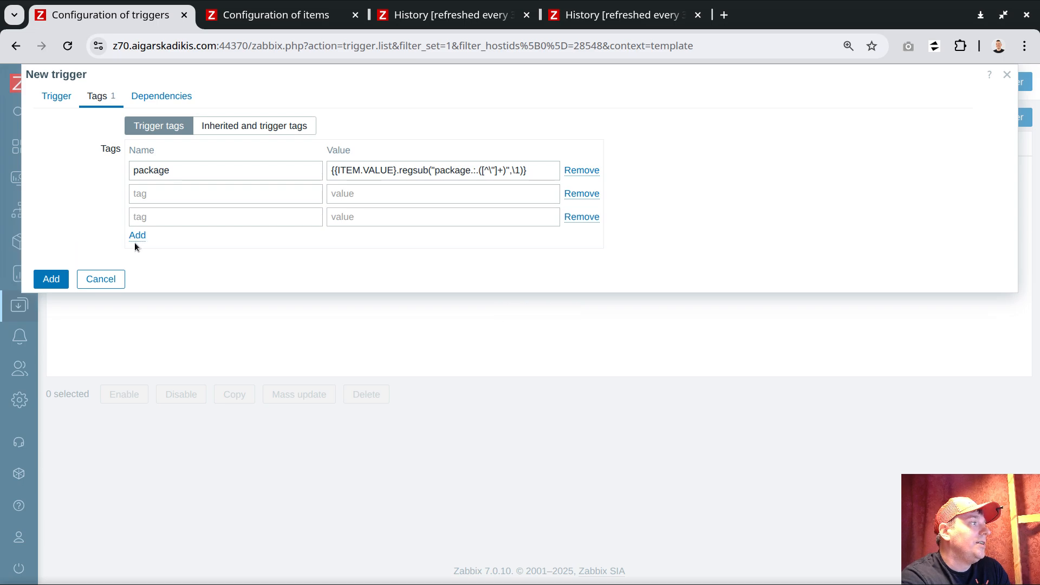
click(135, 239)
click(614, 16)
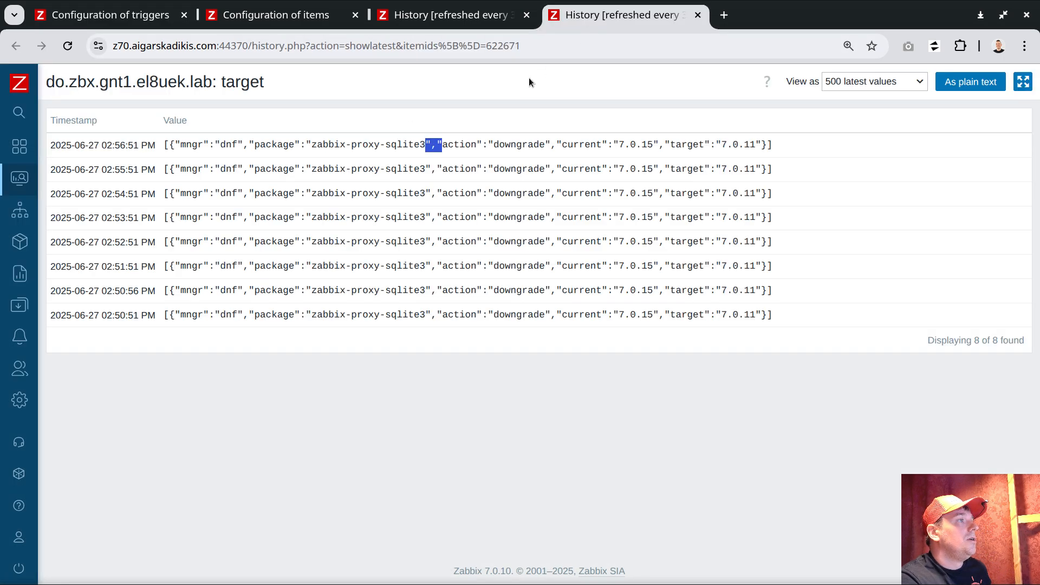
click(529, 78)
double_click(188, 146)
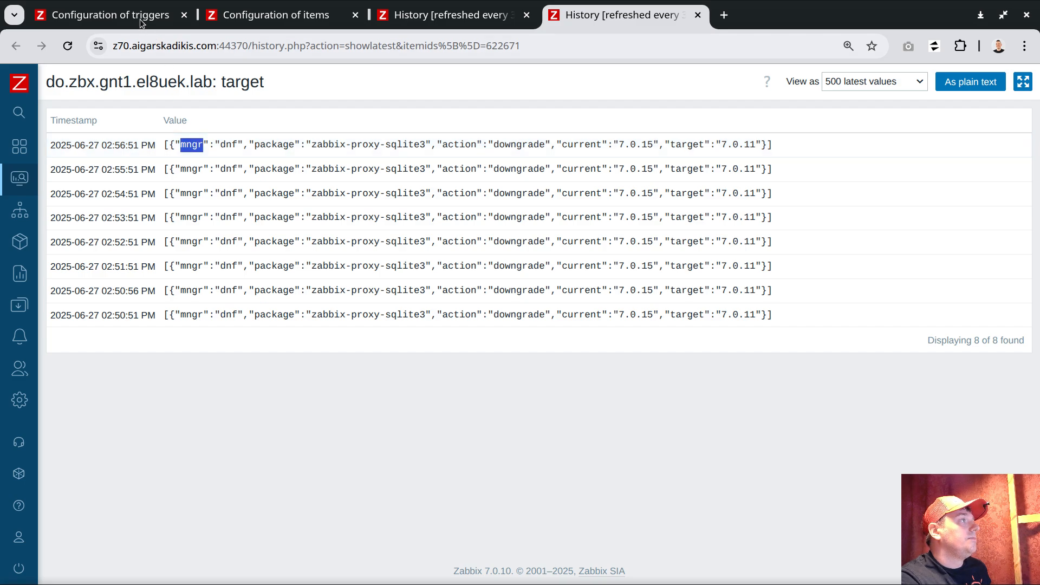
key(ctrl+c)
click(103, 15)
click(219, 195)
key(ctrl+v)
Name the third trigger tag action, copying the key from the target item's history values
click(590, 16)
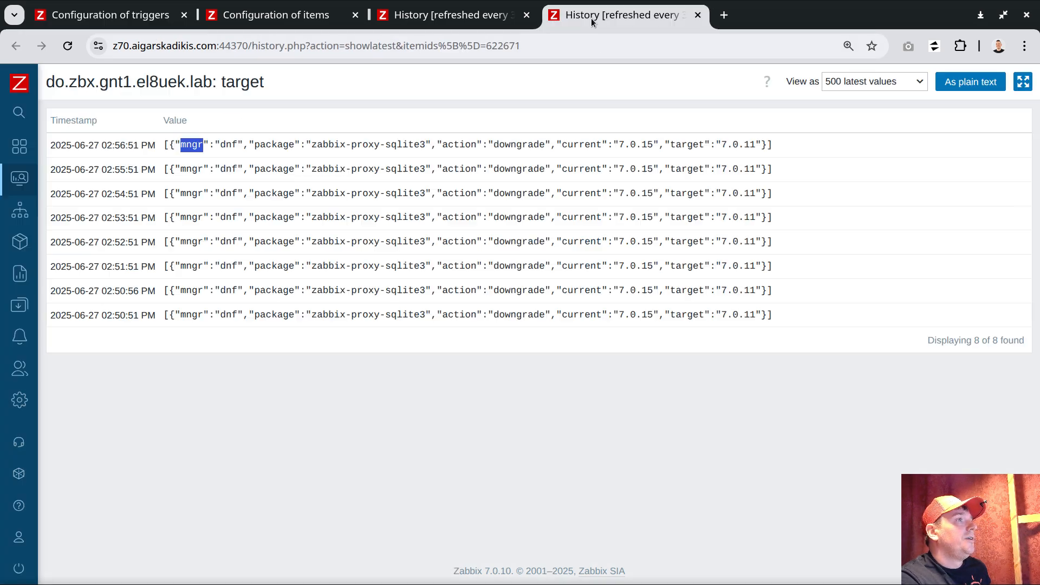
double_click(462, 193)
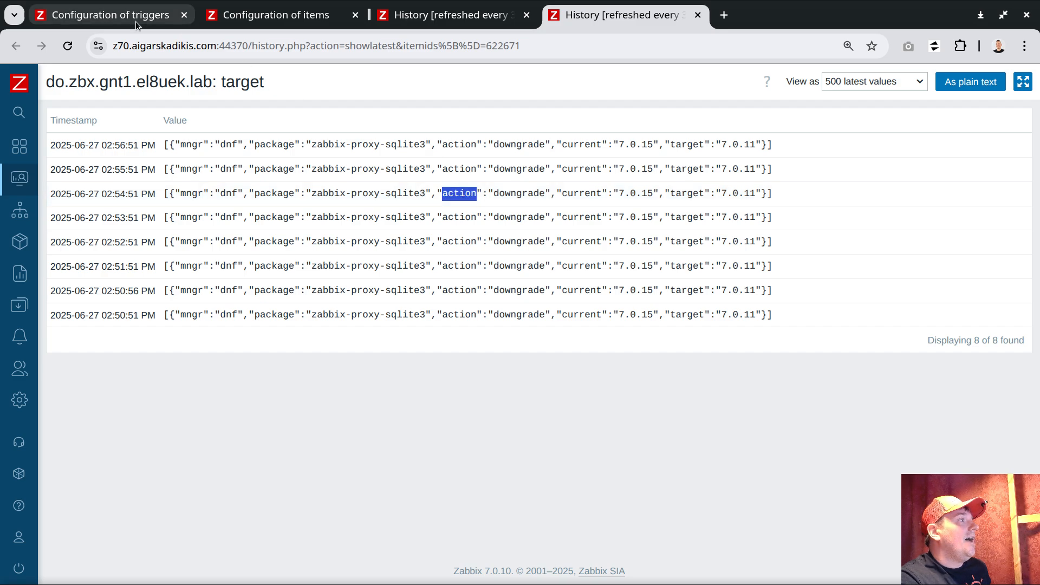
click(135, 17)
click(178, 218)
key(ctrl+v)
Copy the current key from the target item's history values into the fourth trigger tag's name
click(595, 15)
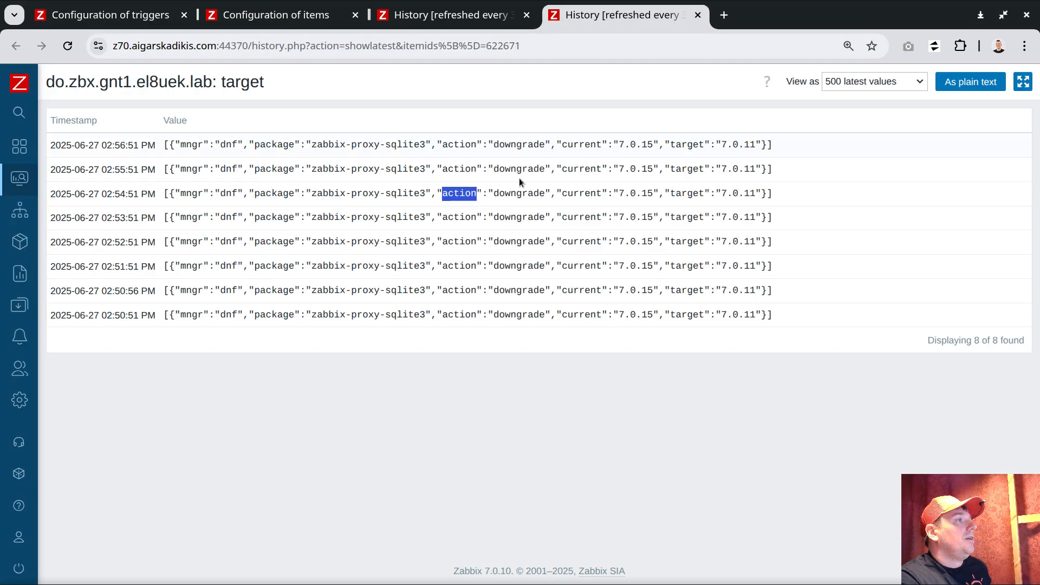
double_click(582, 219)
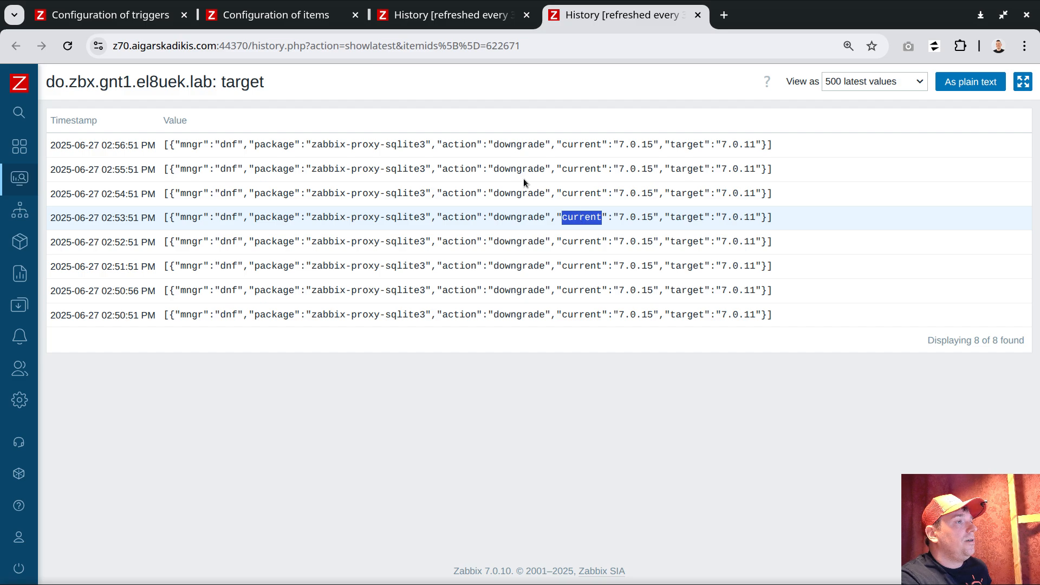
click(119, 17)
click(149, 238)
key(ctrl+v)
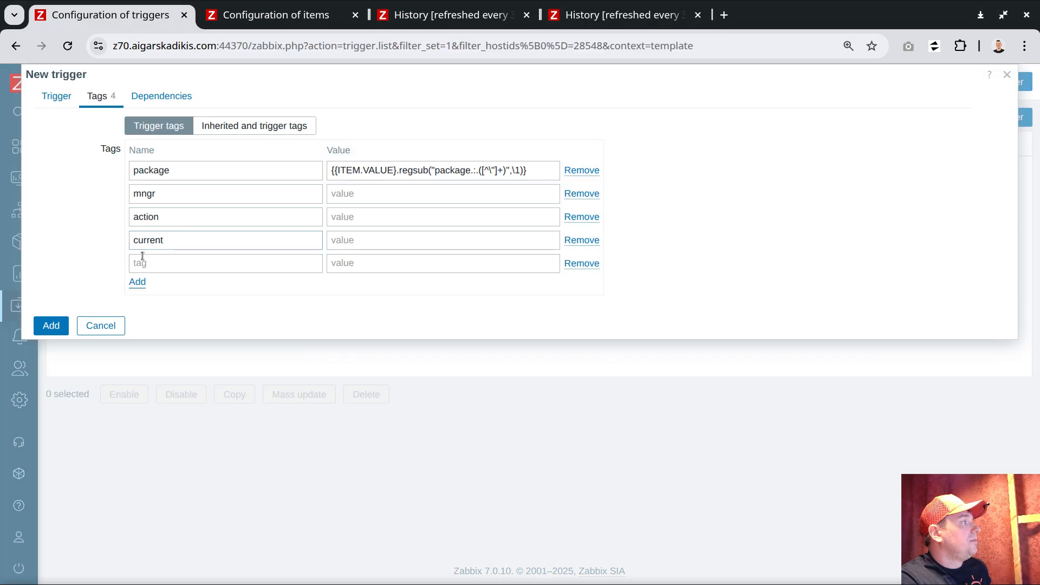
Copy the target key from the item's history values into the fifth trigger tag's name
click(623, 15)
double_click(686, 169)
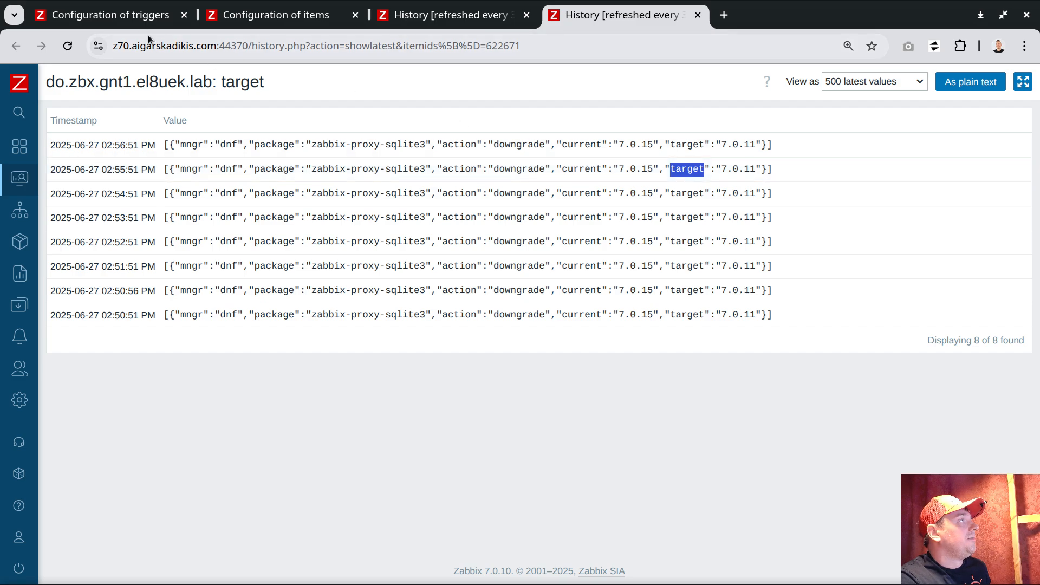
click(124, 15)
click(215, 261)
key(ctrl+v)
Copy the package tag's regsub value into the values of the mngr, action, current and target tags
click(442, 169)
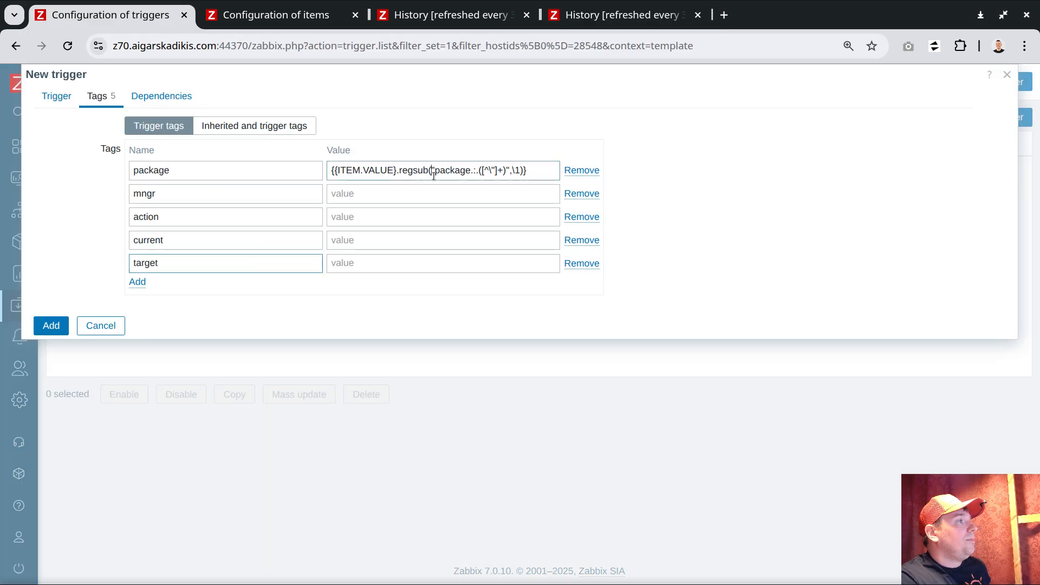
key(ctrl+a)
key(ctrl+c)
click(398, 199)
key(ctrl+v)
click(383, 215)
key(ctrl+v)
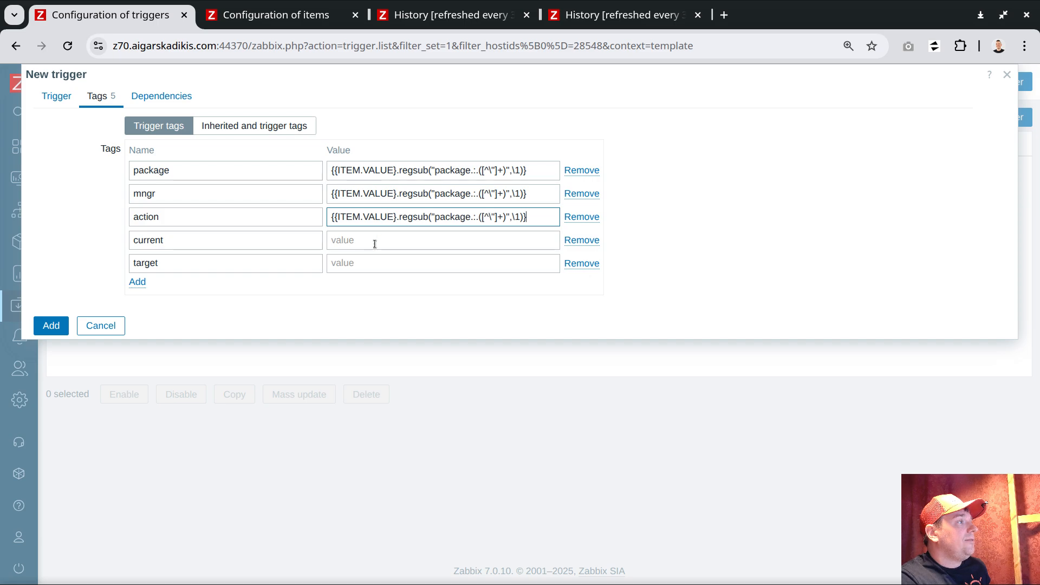
click(373, 241)
key(ctrl+v)
click(385, 264)
key(ctrl+v)
Replace package with mngr and action in the regsub patterns of the mngr and action tags
double_click(140, 192)
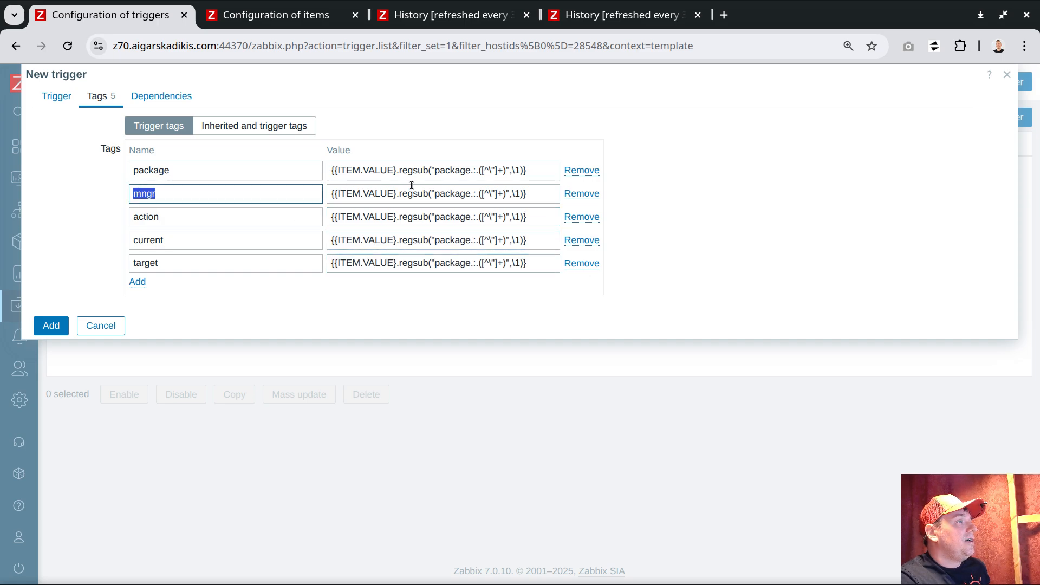
key(ctrl+c)
double_click(451, 195)
key(ctrl+v)
click(139, 219)
double_click(140, 216)
key(ctrl+c)
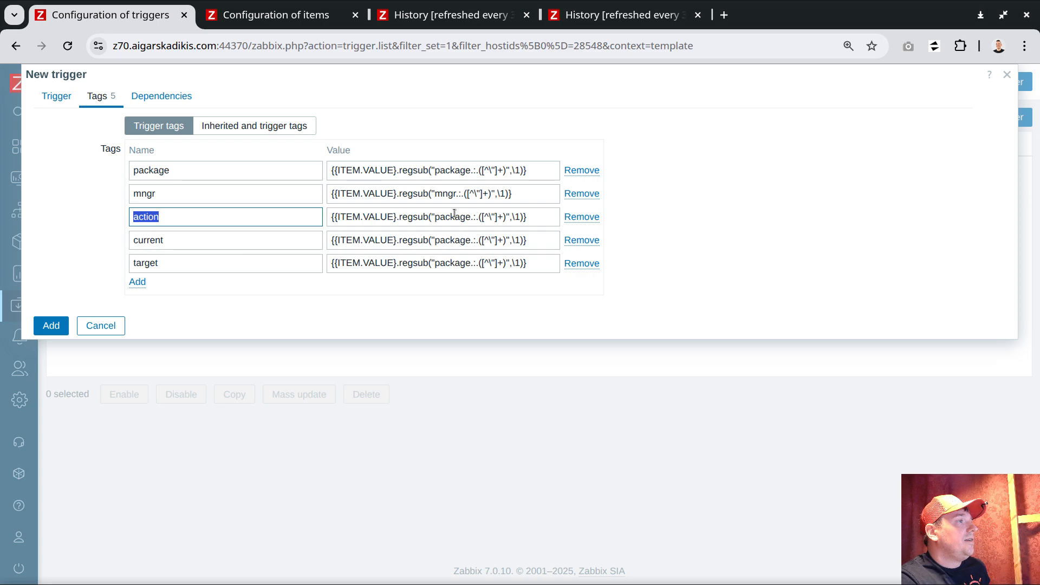
double_click(451, 216)
key(ctrl+v)
Replace package with current and target in the regsub patterns of the current and target tags
double_click(152, 245)
key(ctrl+c)
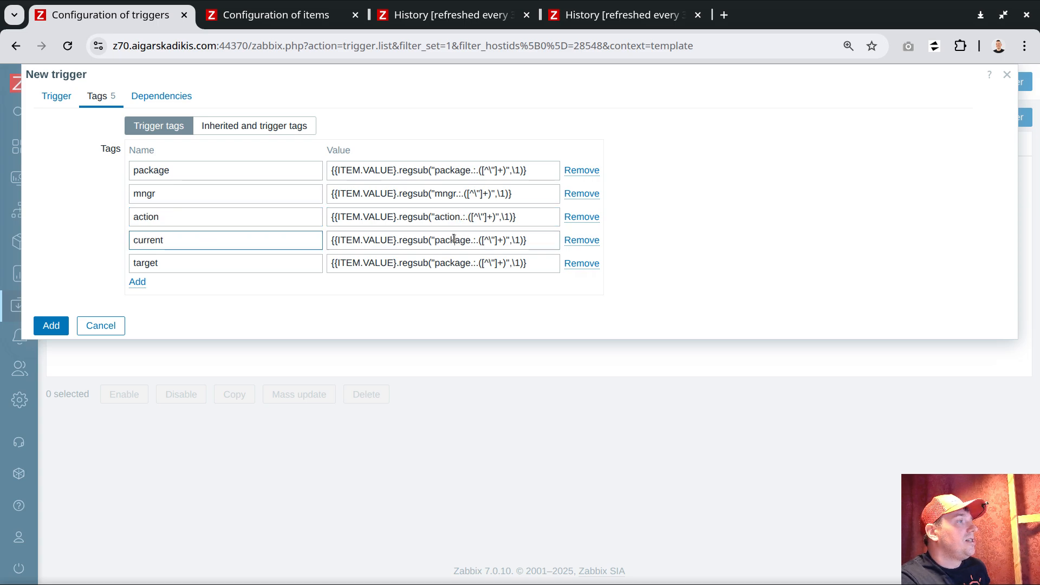
double_click(452, 240)
key(ctrl+v)
click(141, 262)
double_click(141, 262)
key(ctrl+c)
double_click(437, 264)
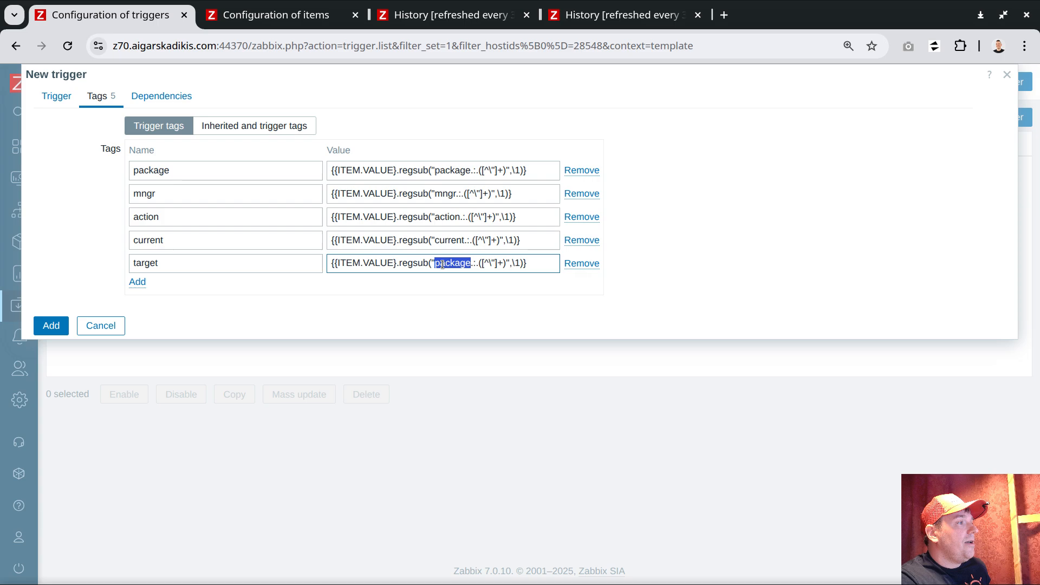
key(ctrl+v)
Examine the separator characters between the mngr value and the package key in the target item's history
click(602, 17)
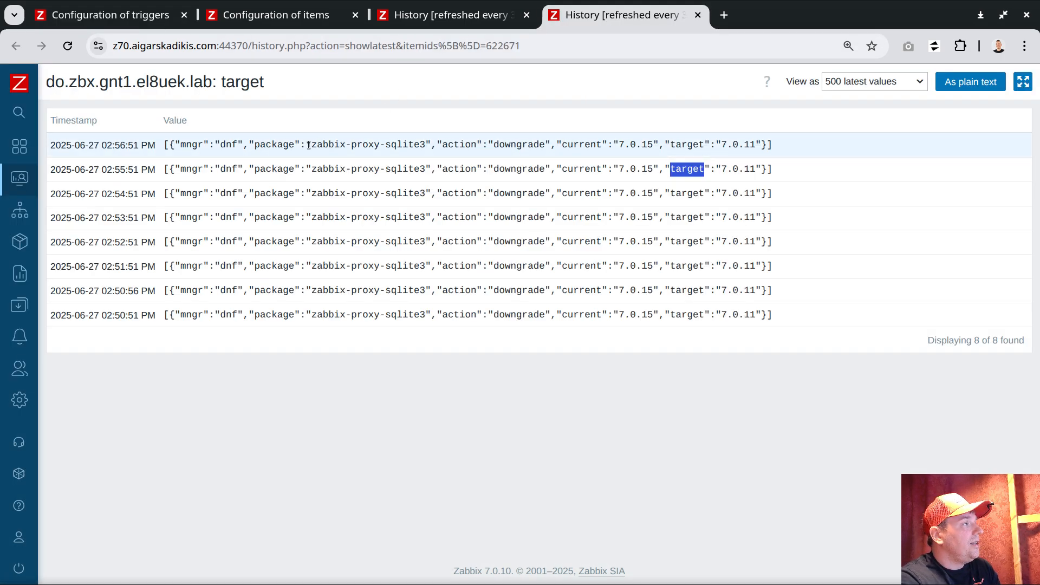
drag(237, 145, 255, 145)
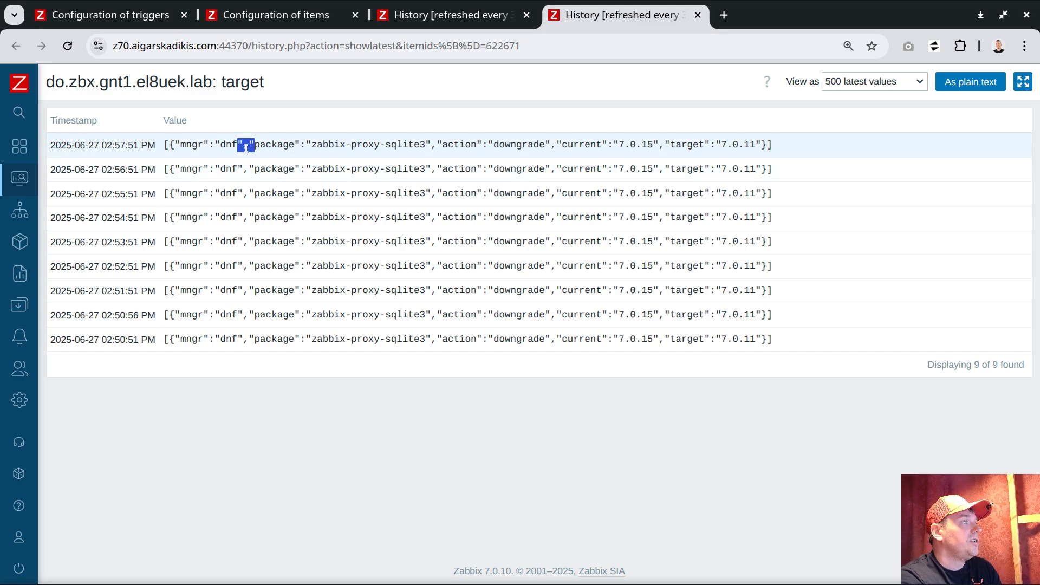
click(139, 16)
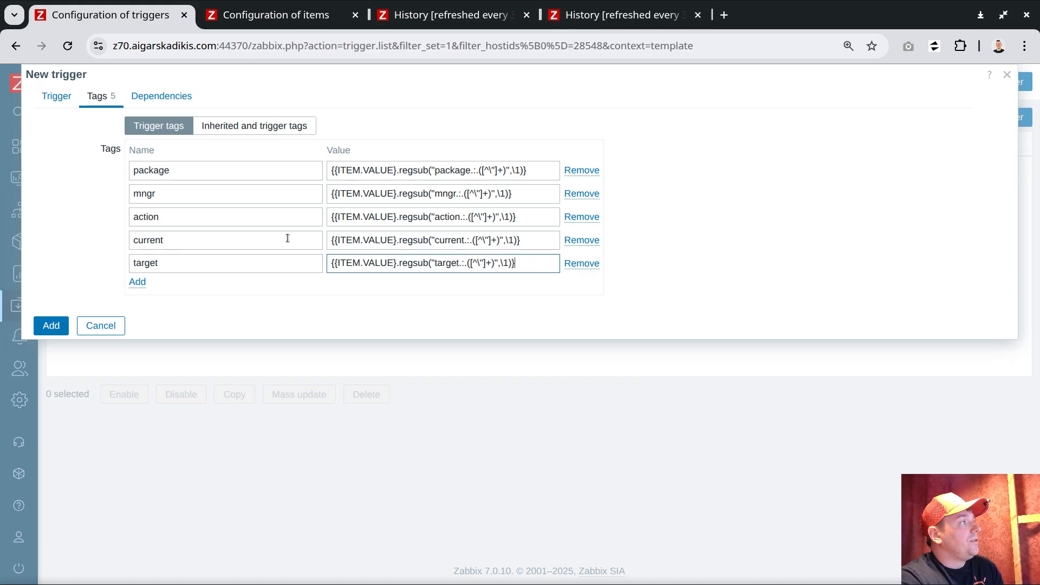
Enter dnf -y install as the trigger's description
click(57, 96)
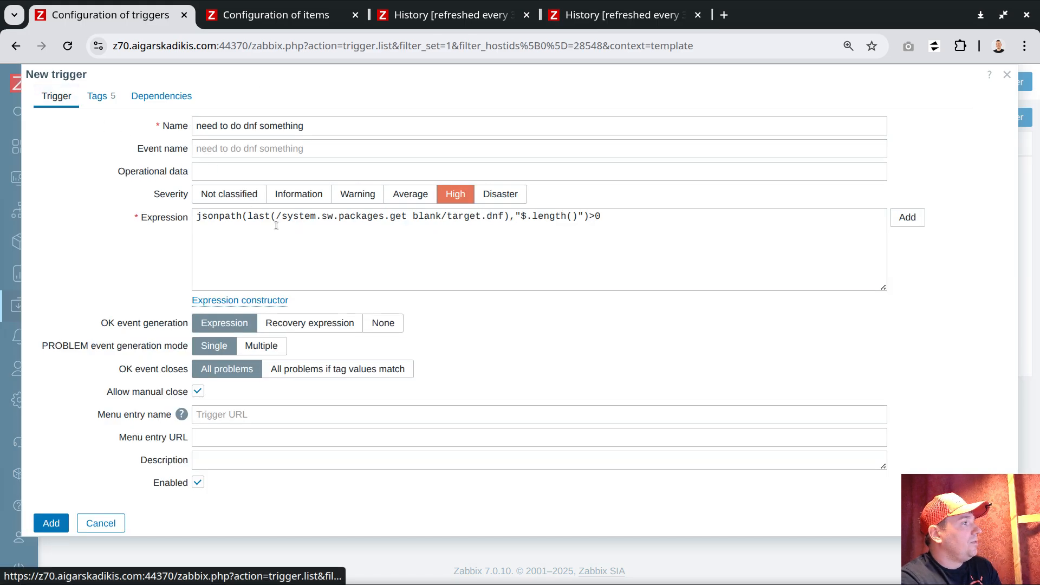
click(222, 463)
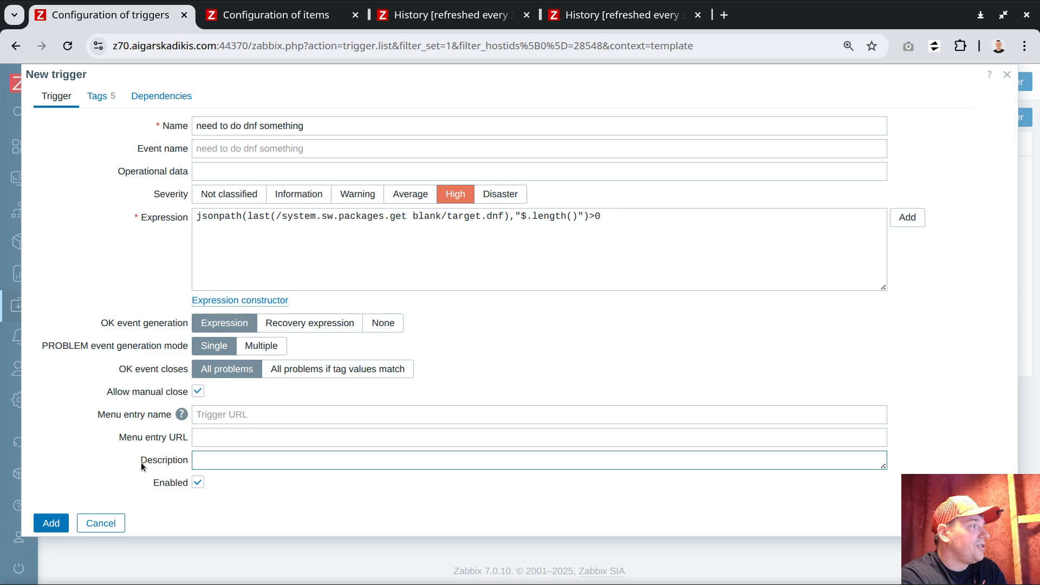
drag(141, 462, 187, 465)
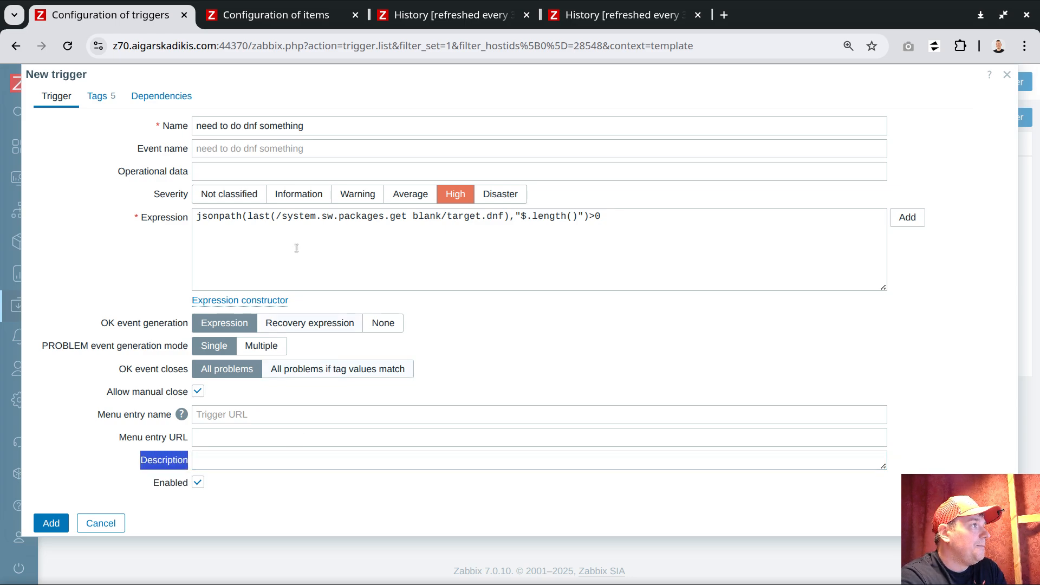
double_click(249, 125)
click(229, 457)
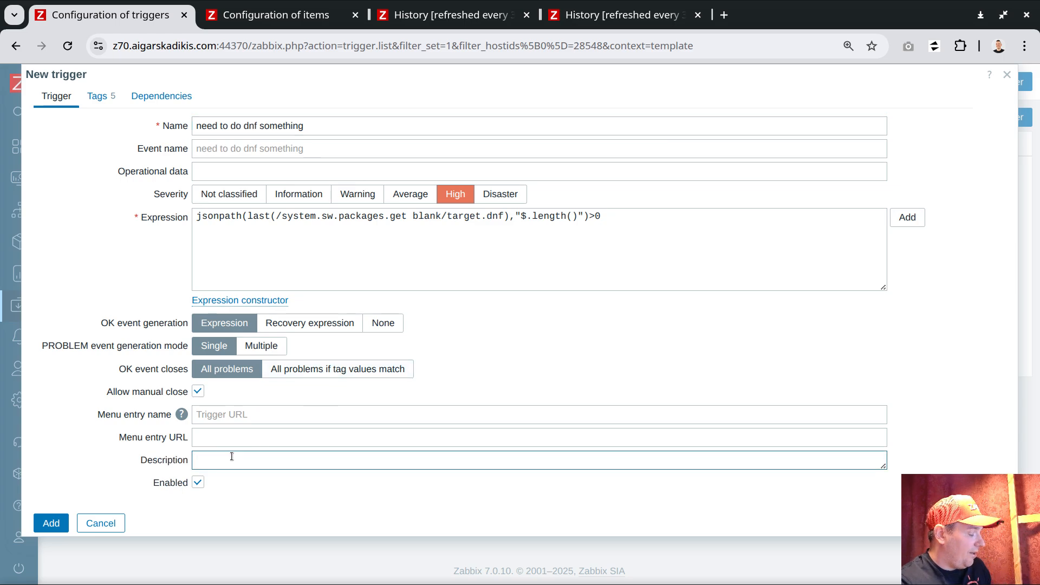
text(dnf -y install)
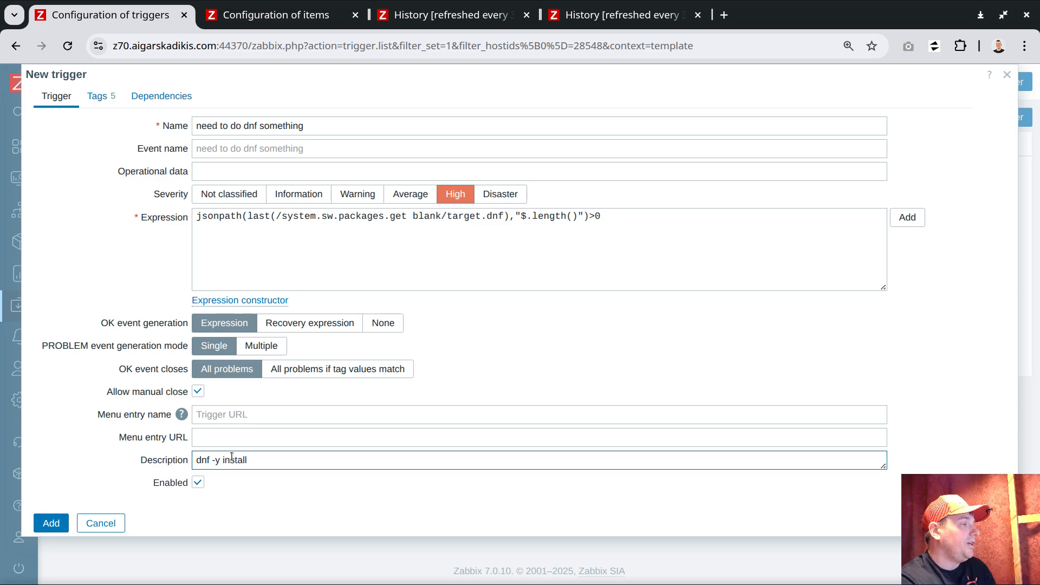
Replace install in the description with the action tag's value {{ITEM.VALUE}.regsub("action.:.([^\"]+)",\1)}
double_click(235, 458)
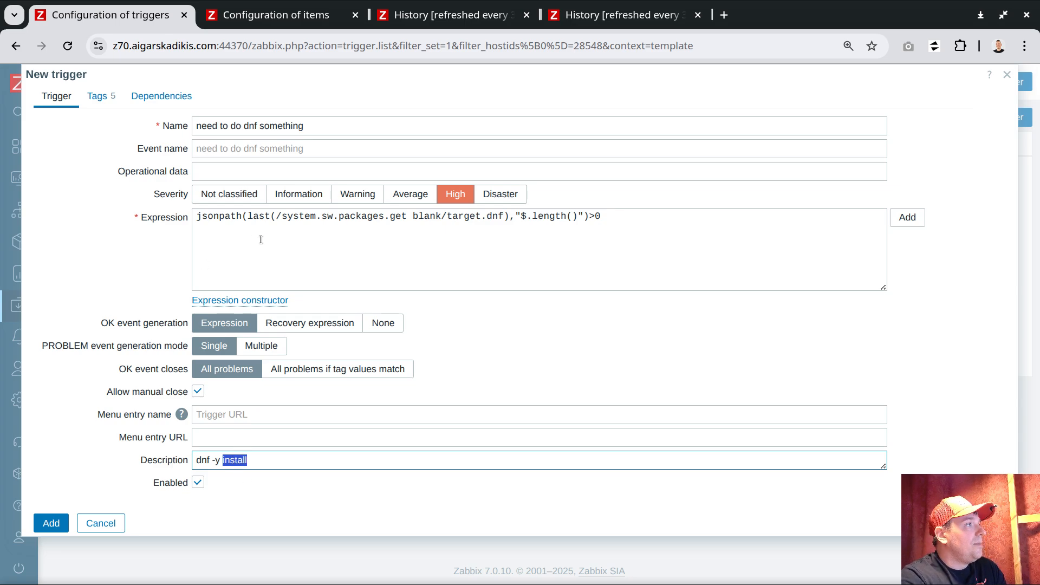
click(97, 96)
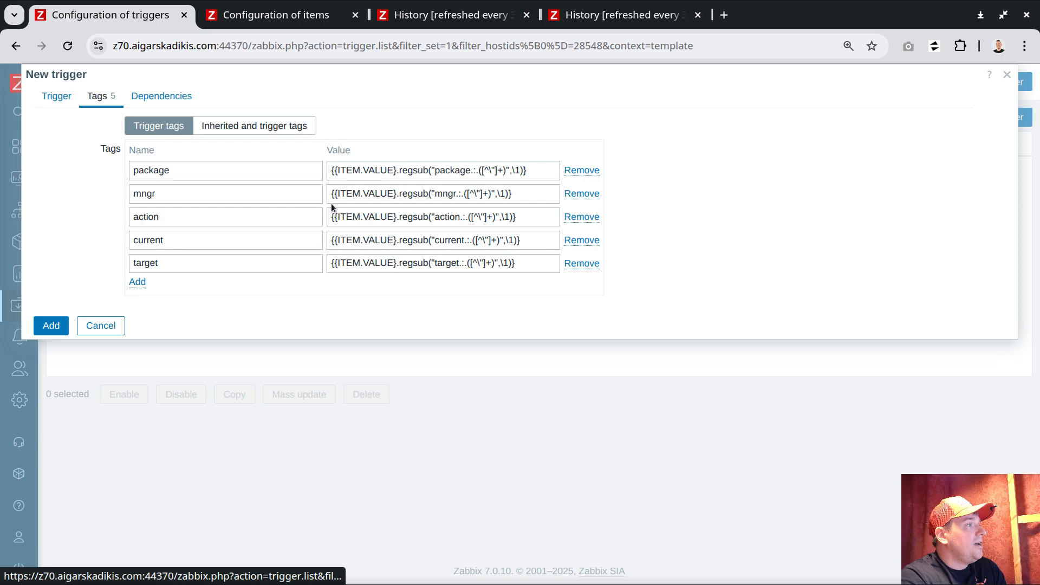
triple_click(372, 216)
right_click(371, 216)
click(404, 222)
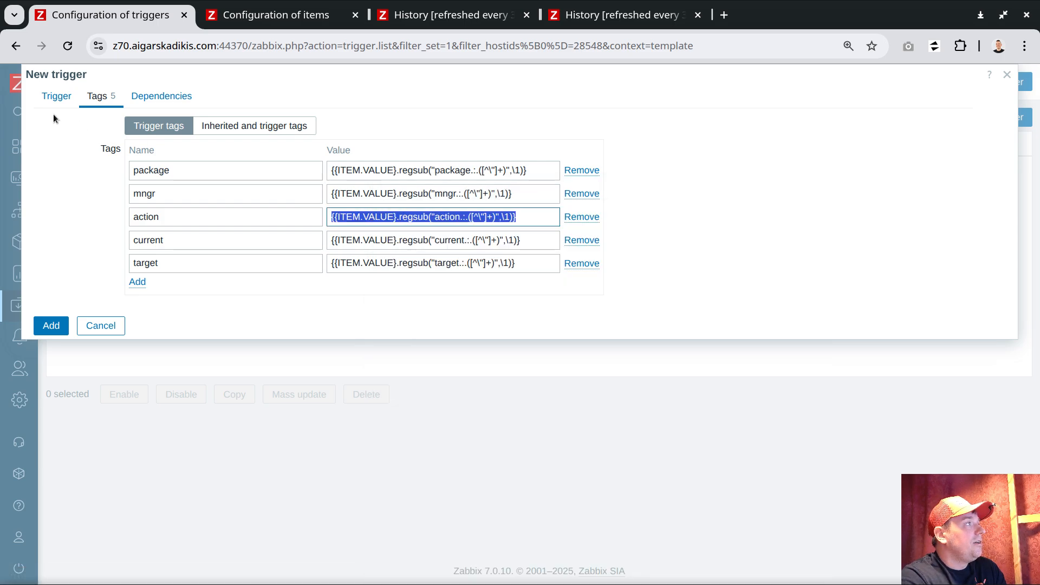
click(57, 96)
click(253, 459)
double_click(253, 458)
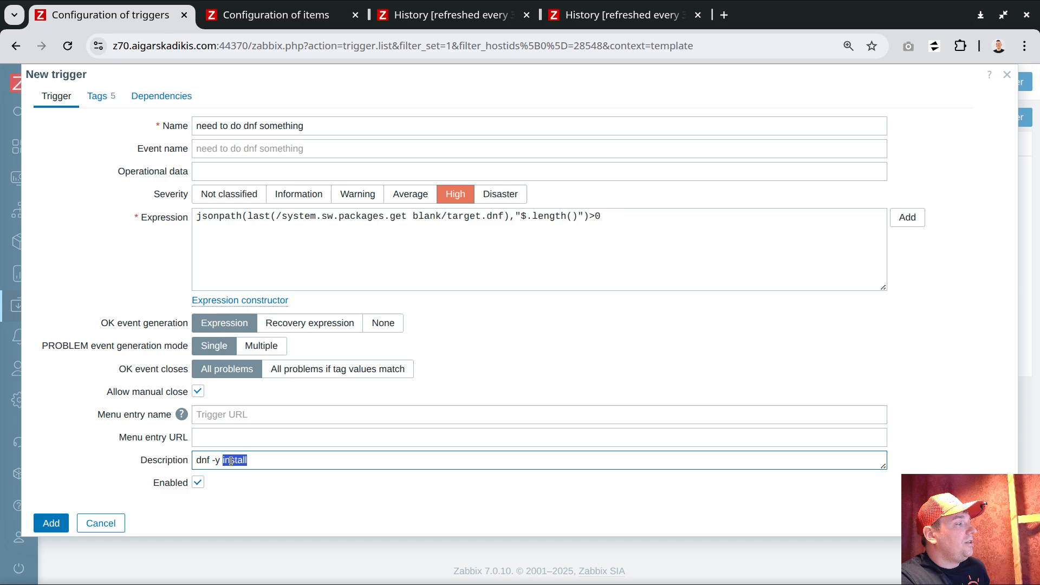
key(ctrl+v)
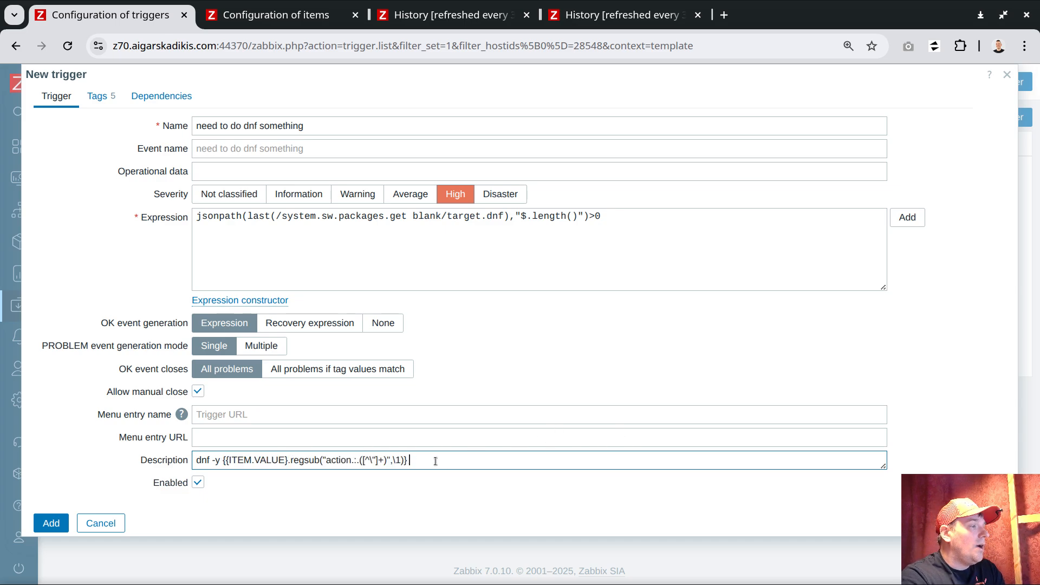
Append the package tag's value {{ITEM.VALUE}.regsub("package.:.([^\"]+)",\1)} and a hyphen to the trigger's description
click(100, 96)
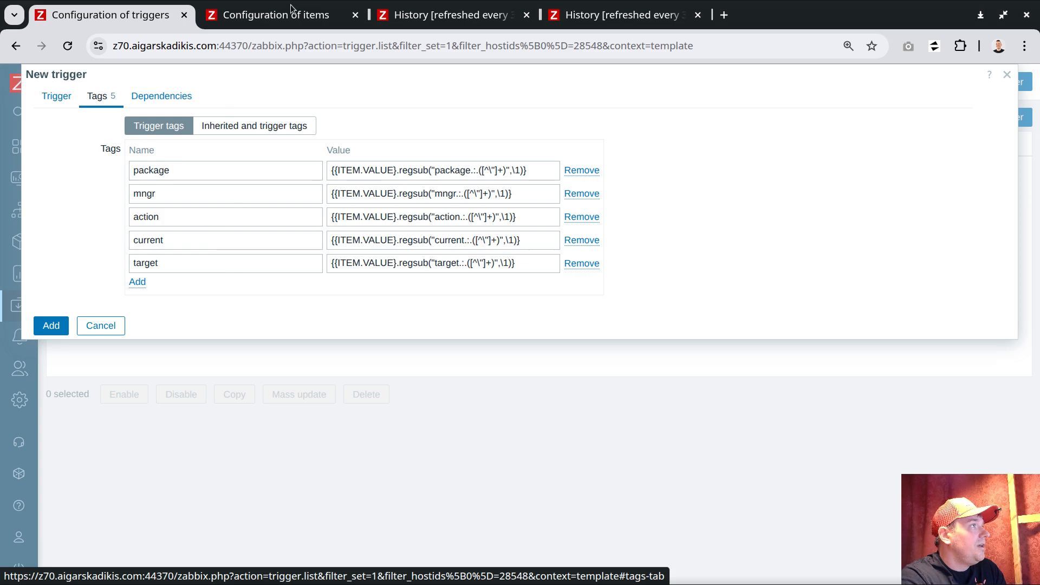
click(558, 17)
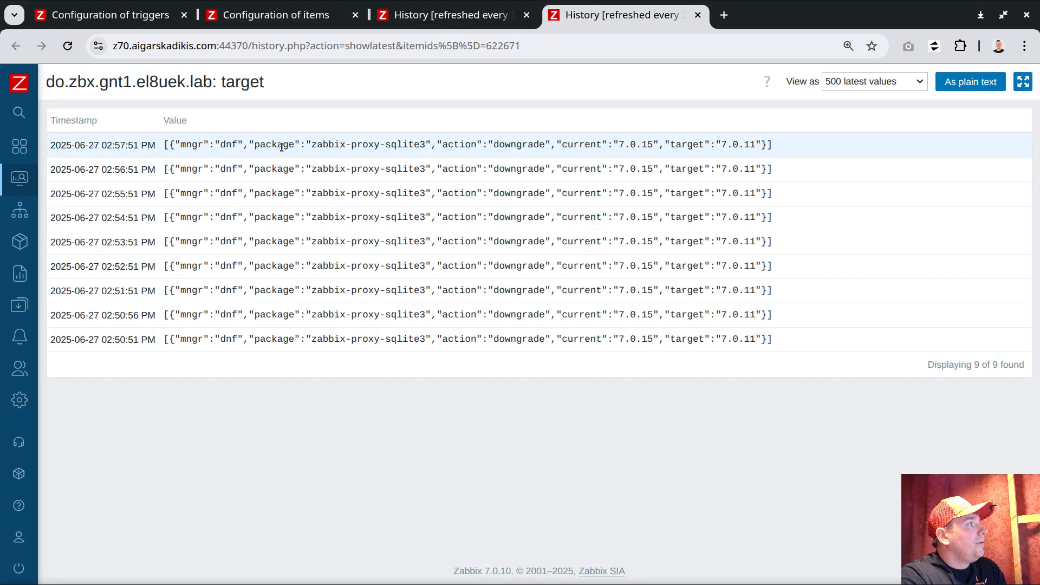
click(102, 16)
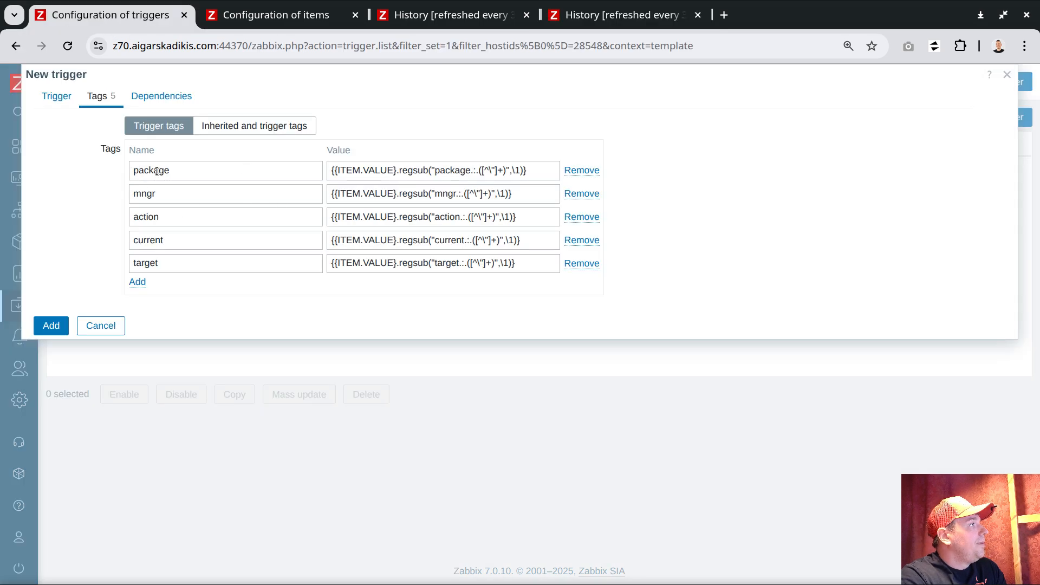
triple_click(391, 169)
key(ctrl+c)
click(57, 95)
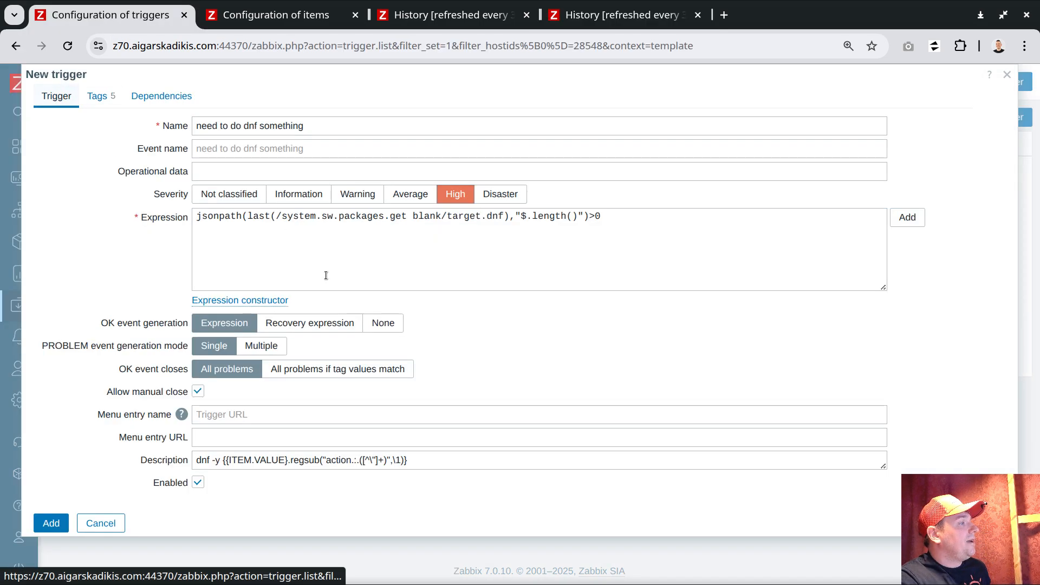
click(425, 460)
key(ctrl+v)
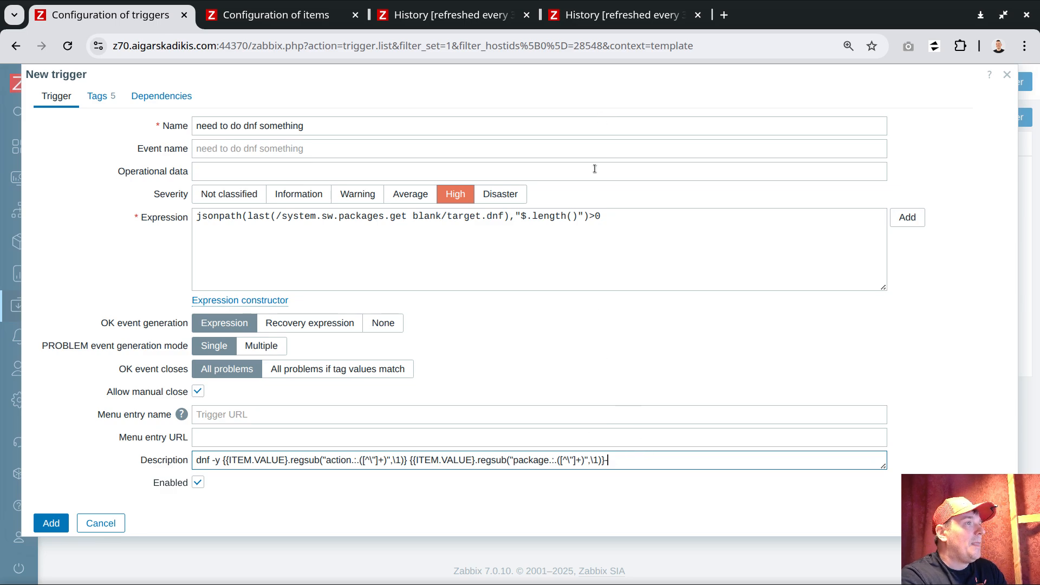
Append the target tag's value {{ITEM.VALUE}.regsub("target.:.([^\"]+)",\1)} after the hyphen in the description and save the new trigger
click(162, 97)
click(97, 96)
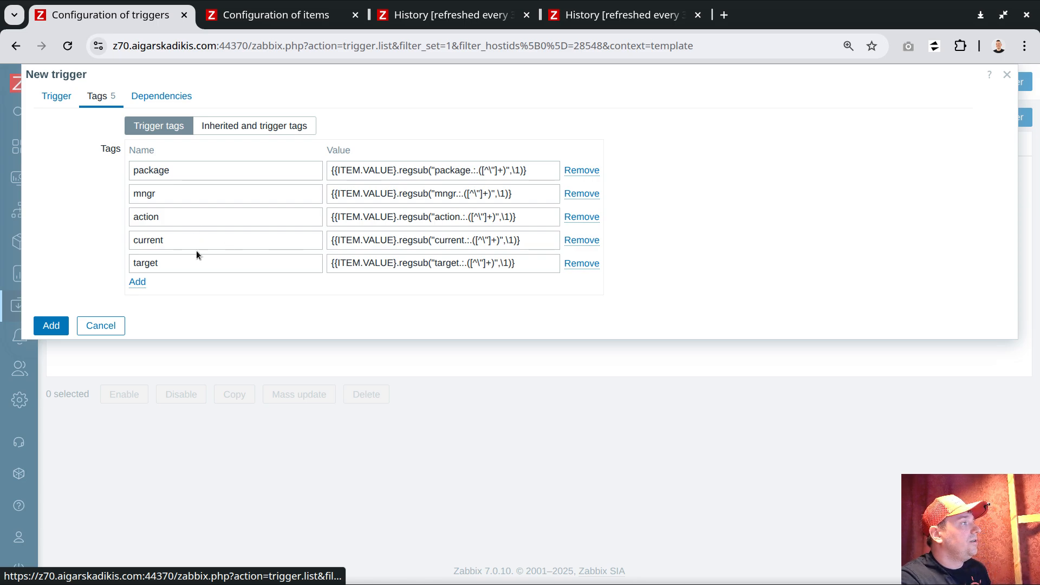
click(413, 263)
key(ctrl+a)
key(ctrl+c)
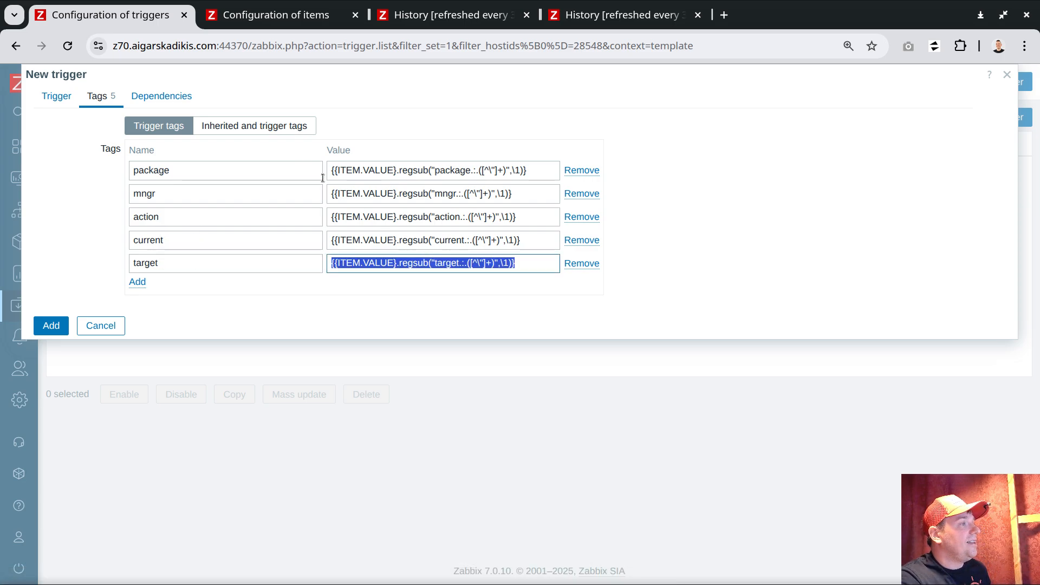
click(75, 103)
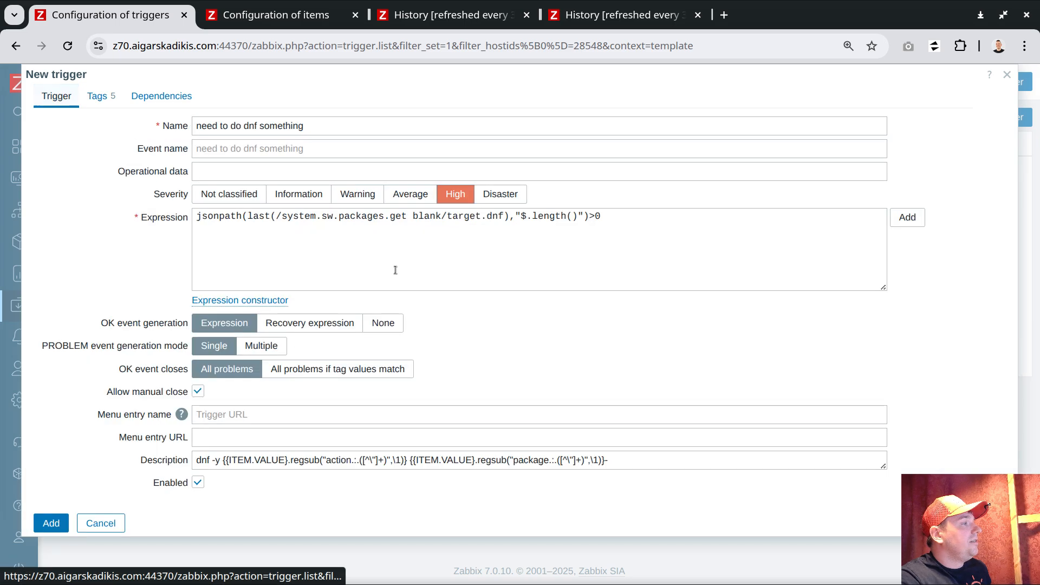
click(636, 463)
text(-)
key(ctrl+v)
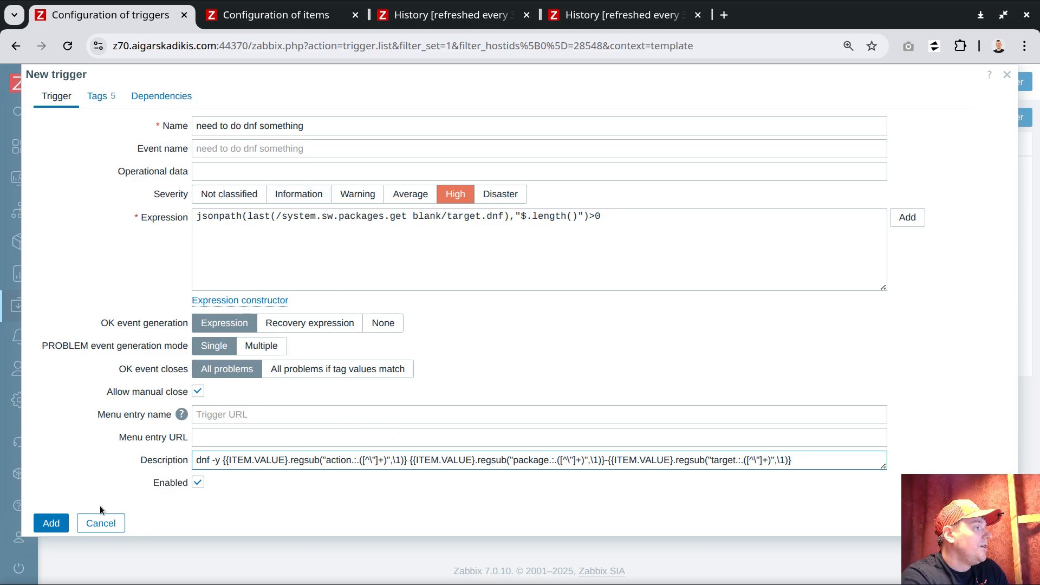
click(50, 522)
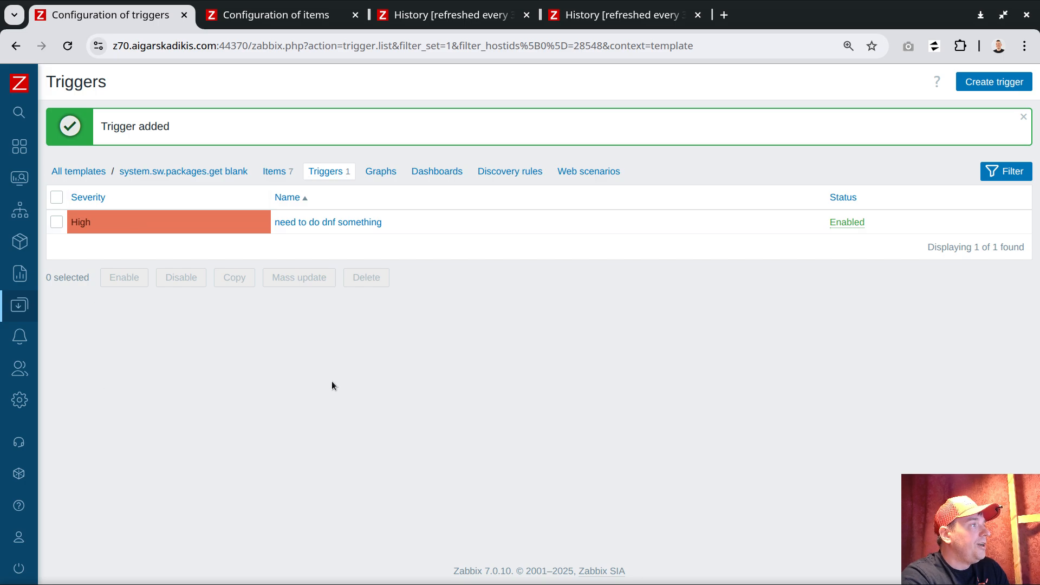
click(275, 171)
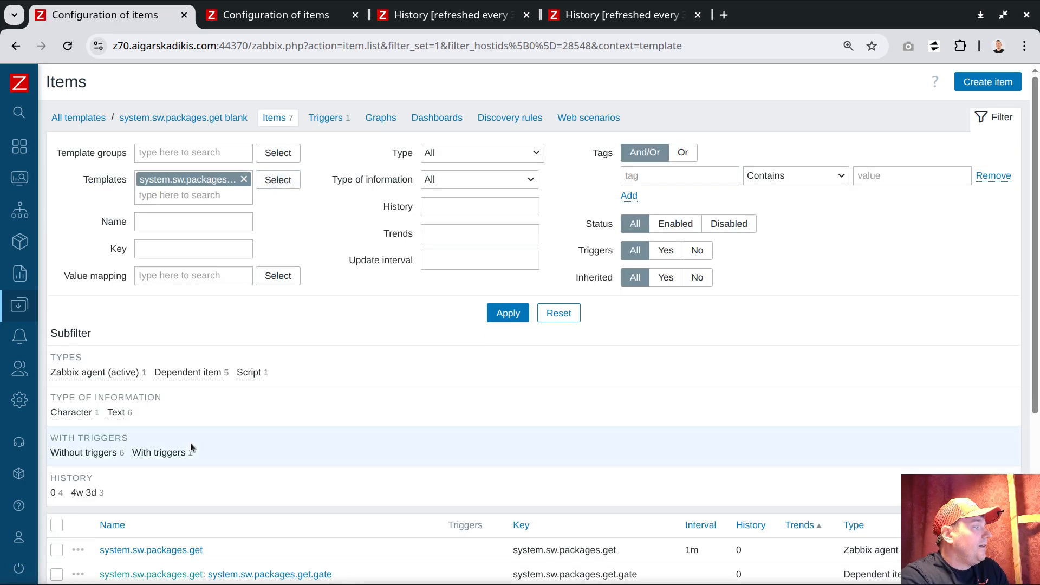
scroll(191, 443, down, 3)
click(57, 377)
scroll(285, 467, down, 2)
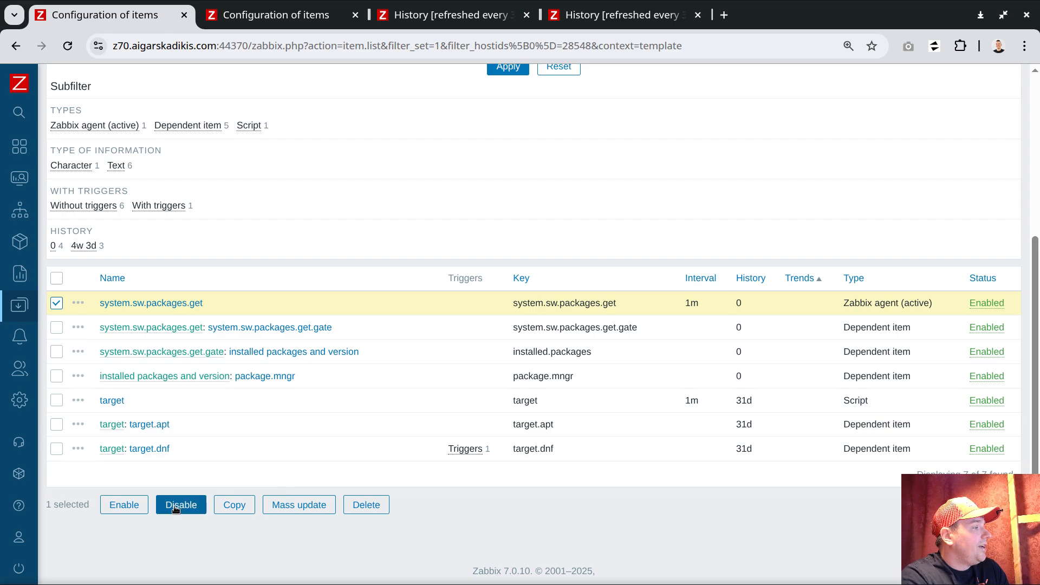
Execute the target script item immediately on host do.zbx.gnt1.el8uek.lab
click(277, 14)
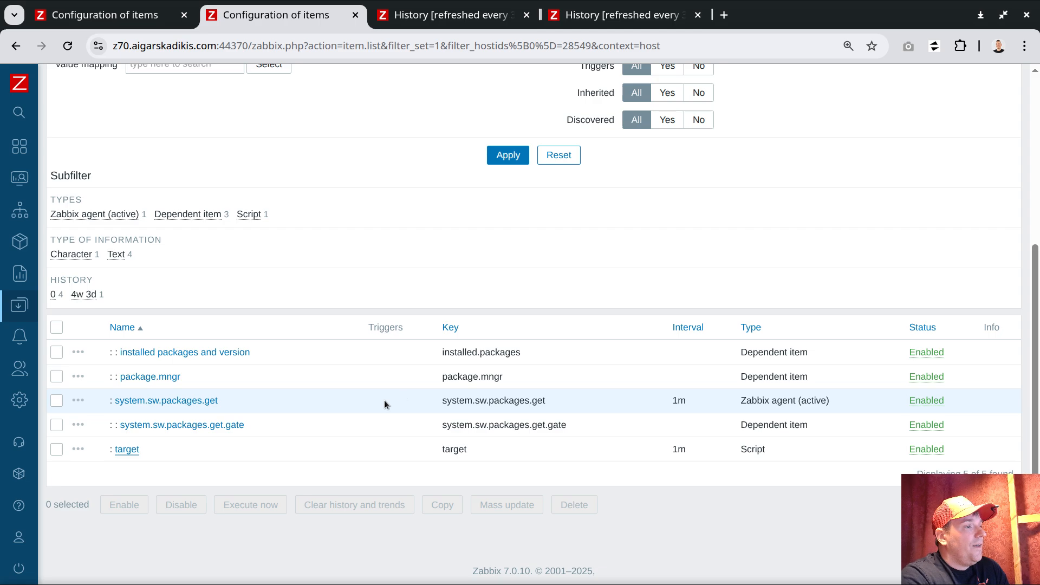
click(56, 449)
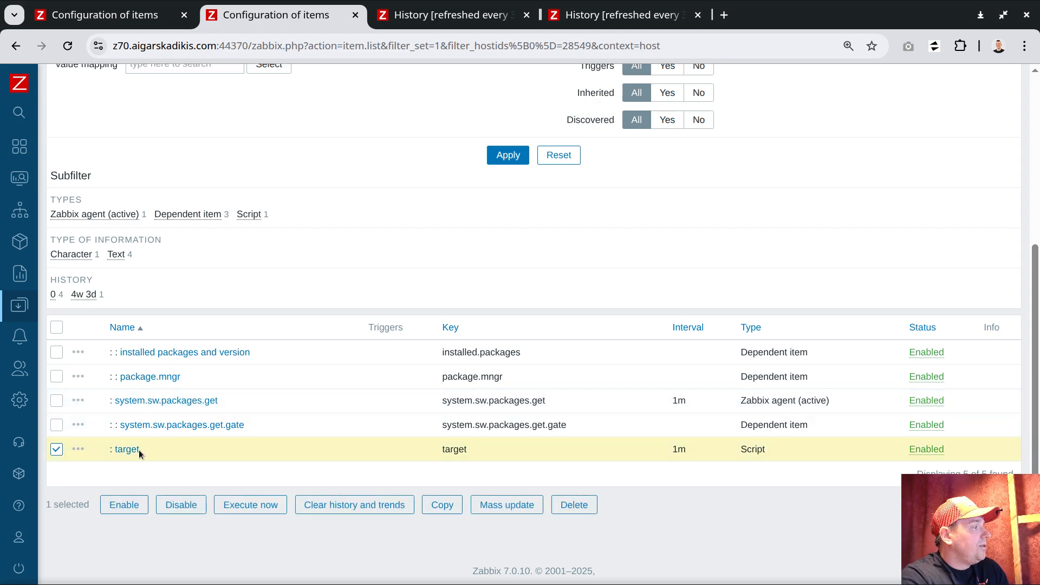
click(251, 504)
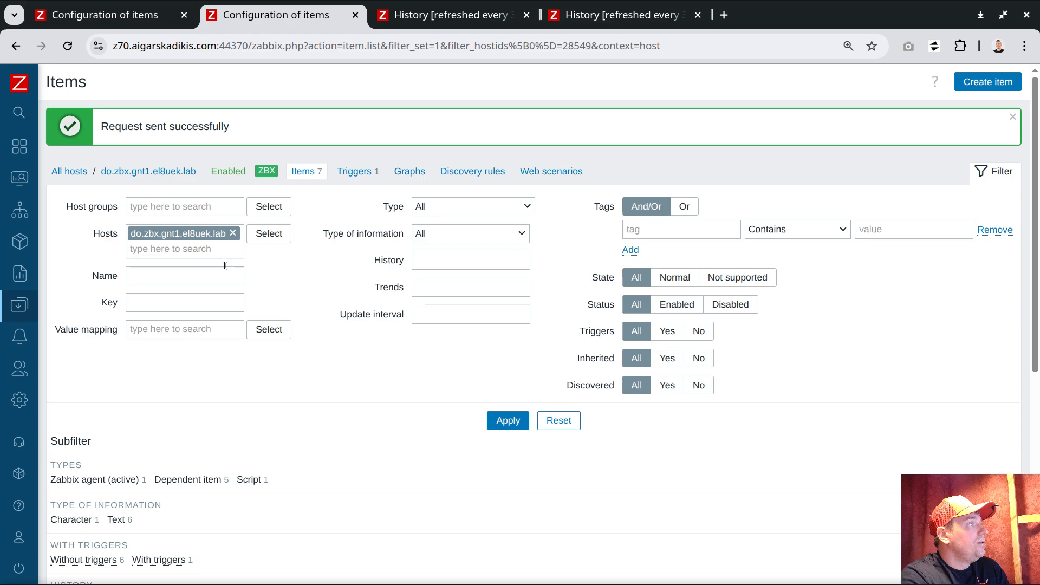
Search for the .lab host and open the problems list filtered to do.zbx.gnt1.el8uek.lab
mouse_move(20, 174)
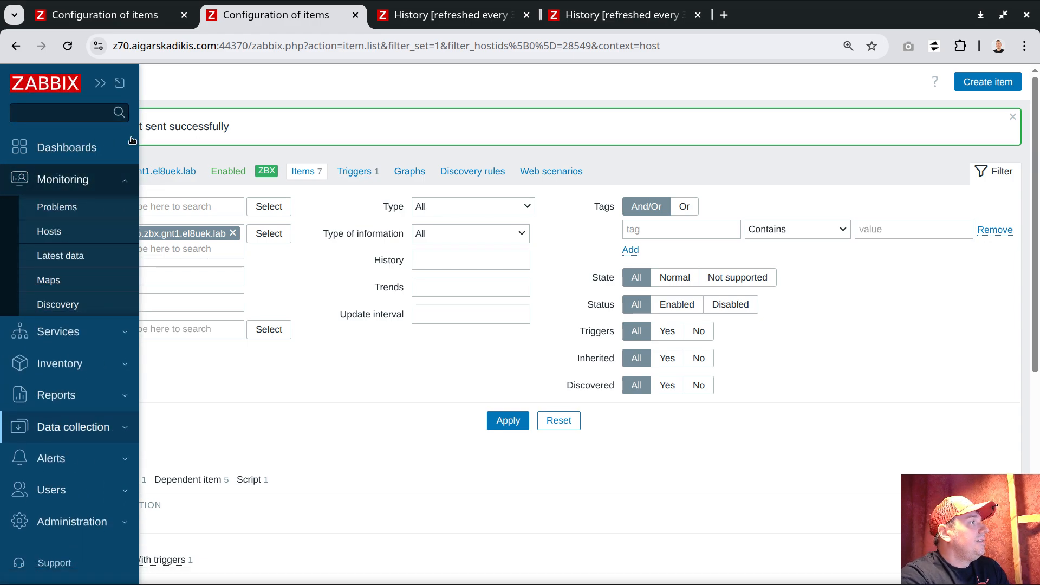
click(428, 17)
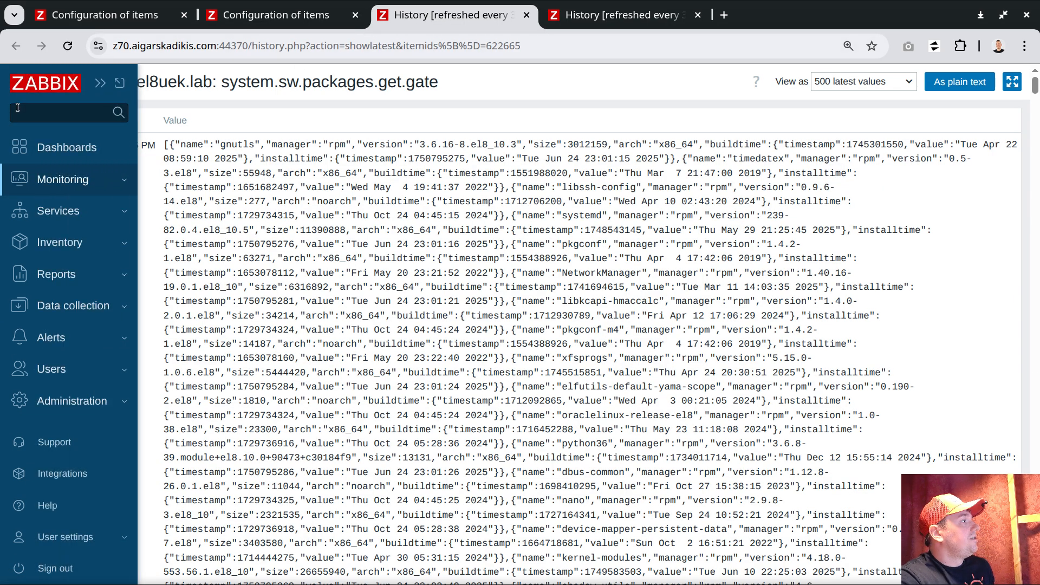
click(19, 108)
text(.lab)
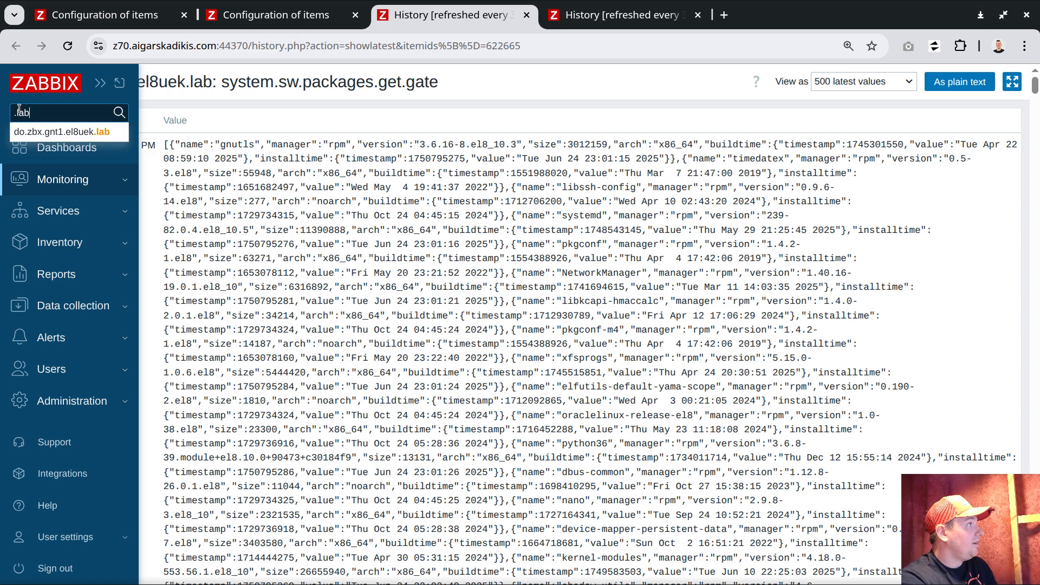
key(Return)
click(413, 171)
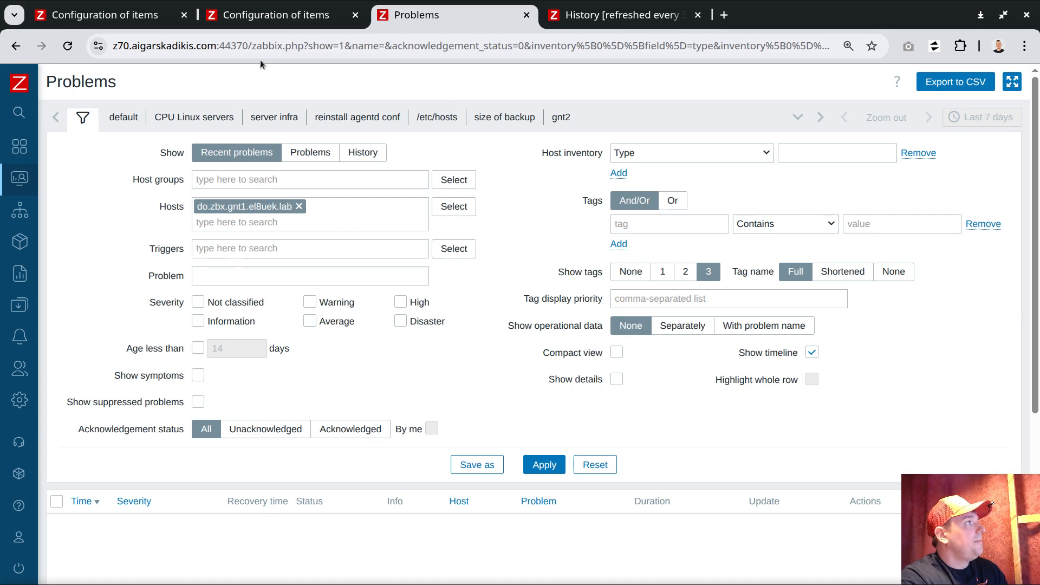
Check the host's item list, reload the target item's history and examine the timestamps of its newest values
click(266, 22)
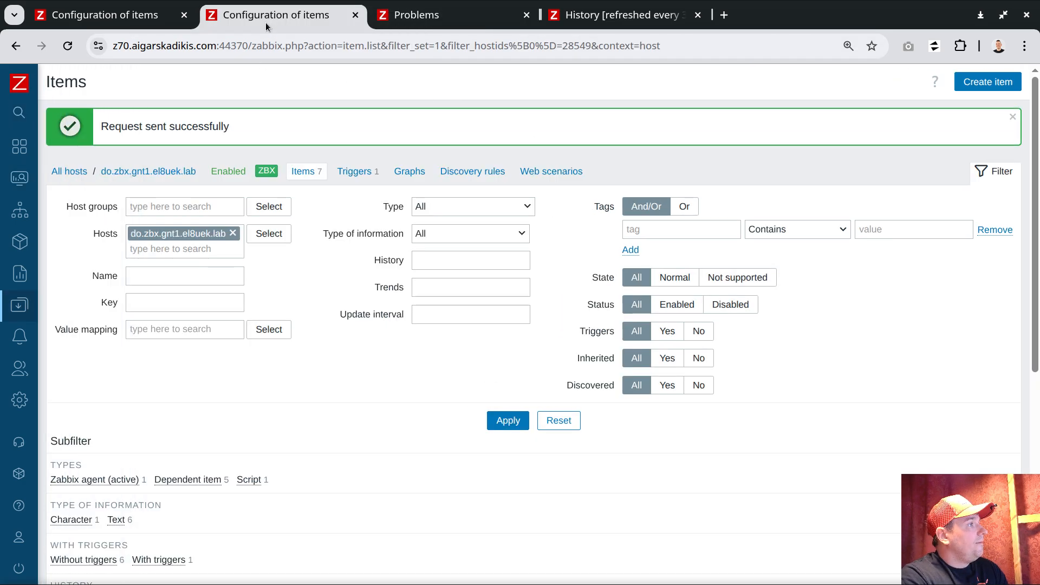
key(ctrl+shift+Tab)
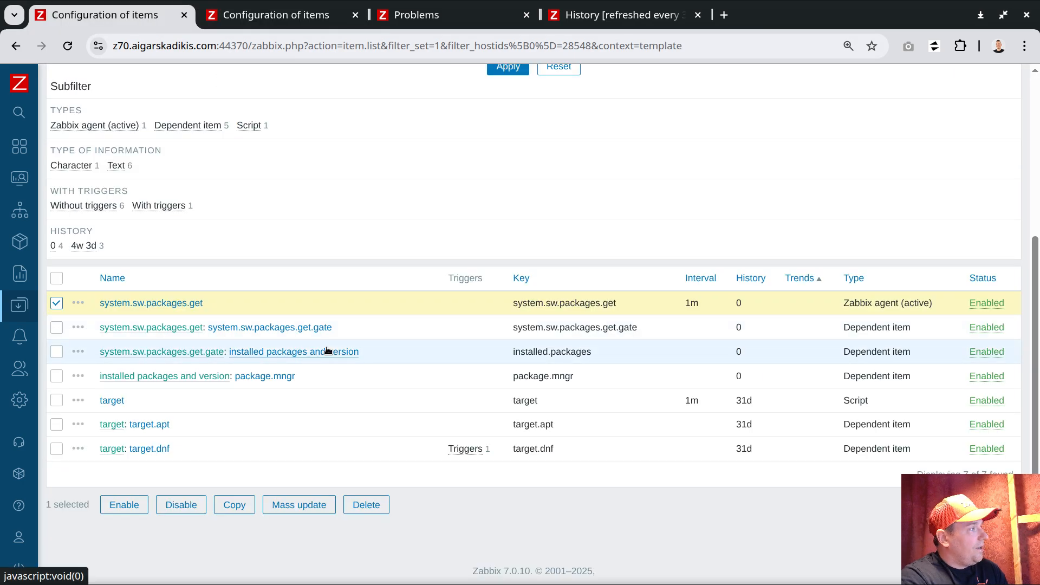
click(324, 14)
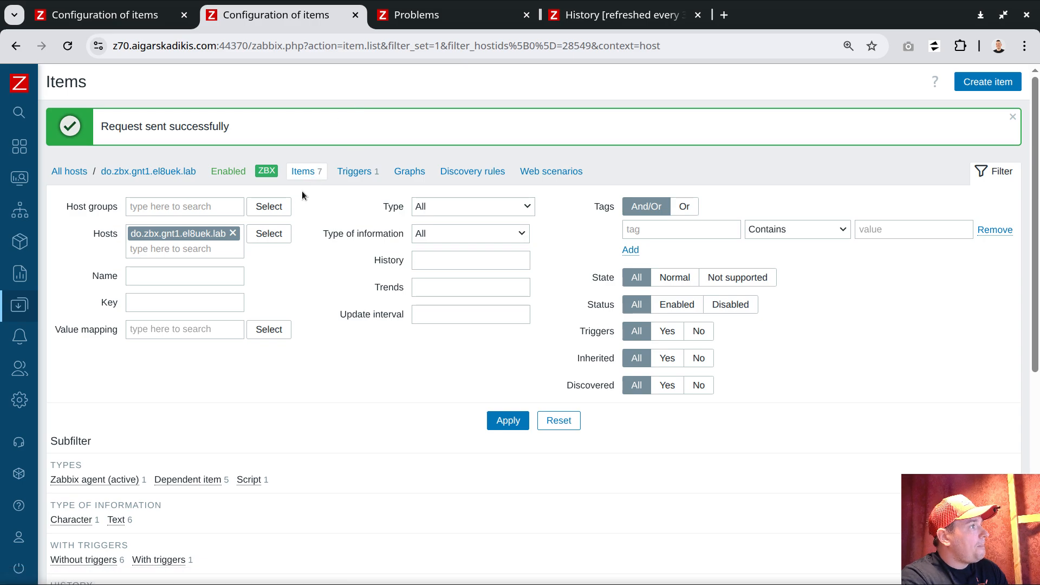
scroll(302, 193, down, 6)
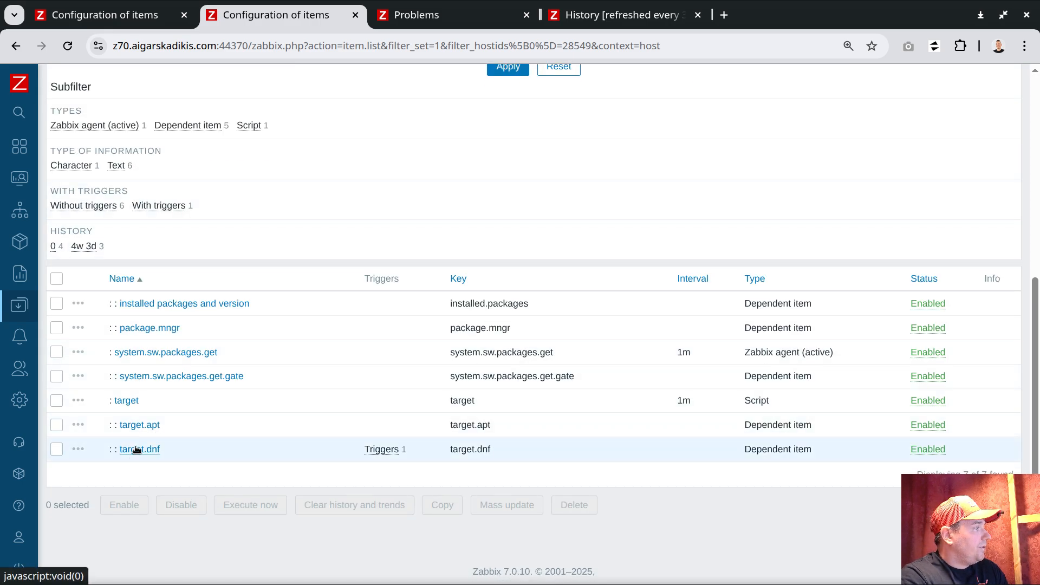
click(617, 14)
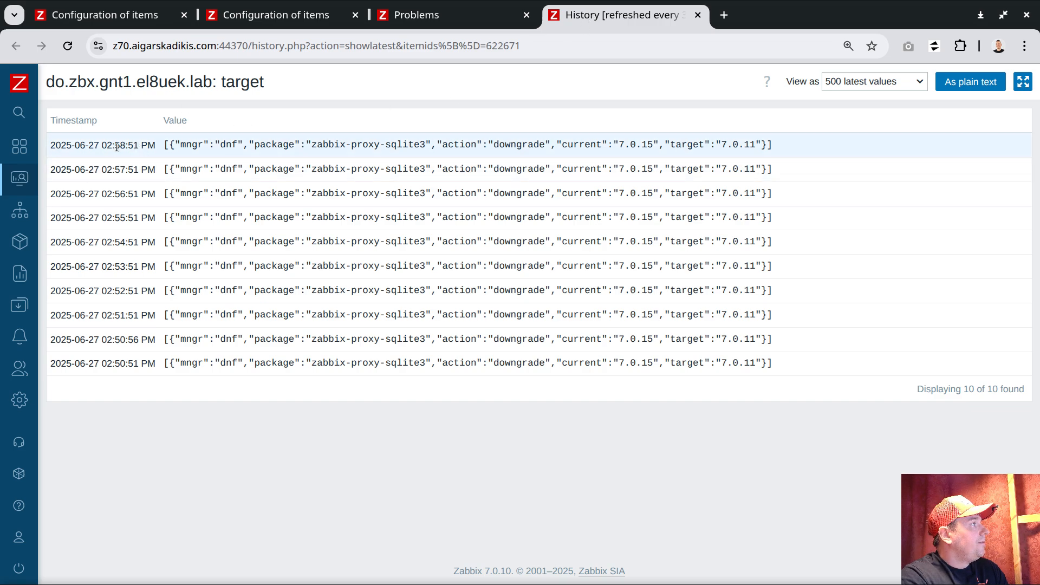
click(68, 46)
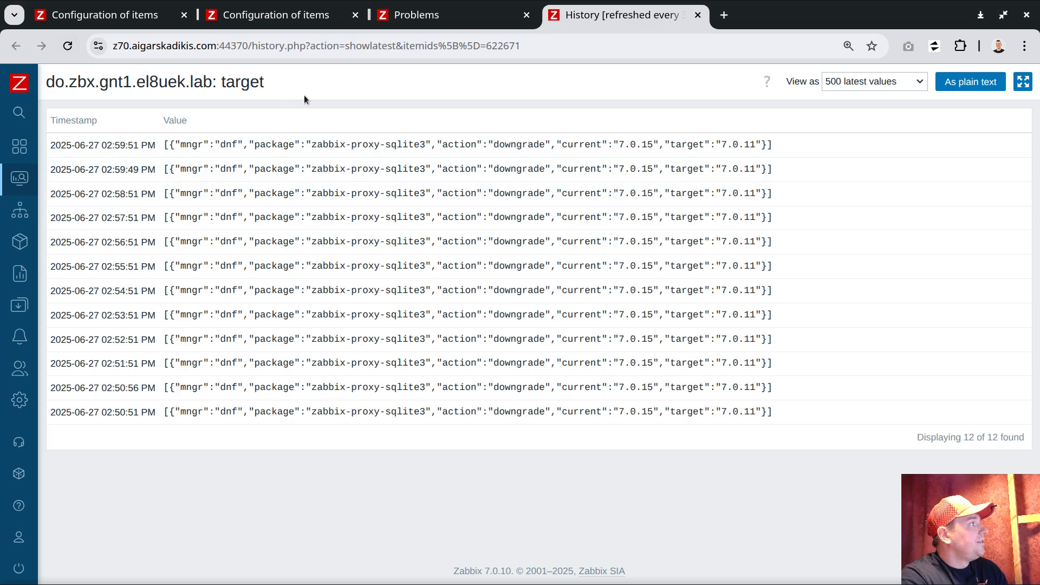
mouse_move(126, 170)
mouse_down()
mouse_move(140, 169)
mouse_move(136, 146)
mouse_move(141, 169)
mouse_up()
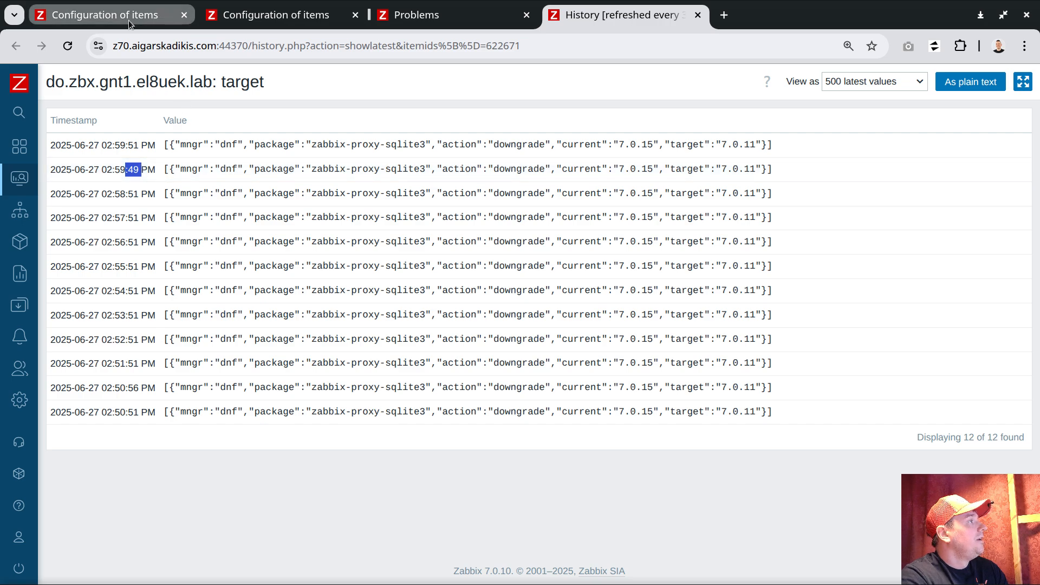
Refresh the host's problems and examine the action in the description of the "need to do dnf something" problem
click(411, 15)
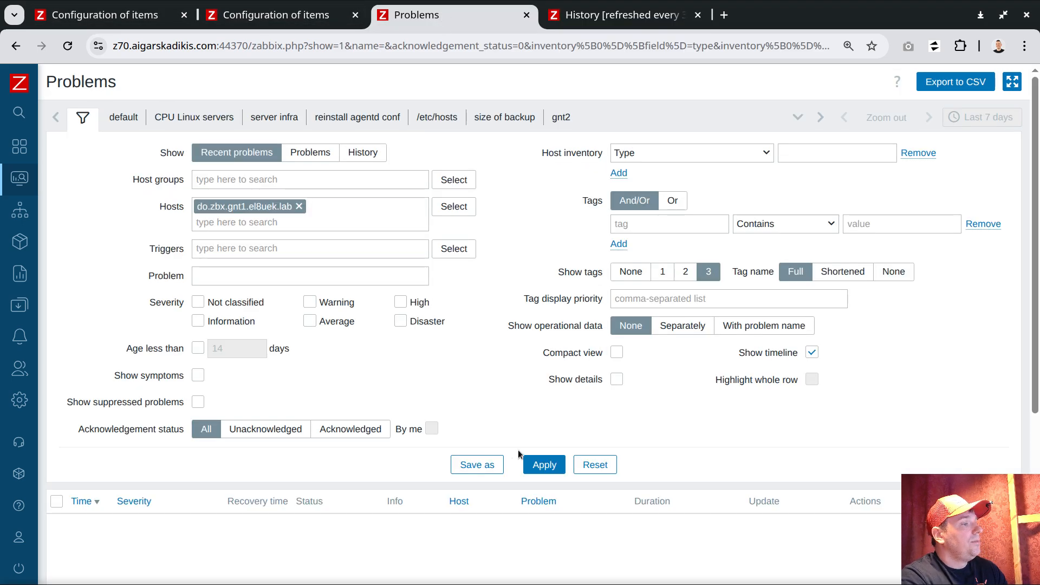
click(544, 465)
scroll(636, 292, down, 1)
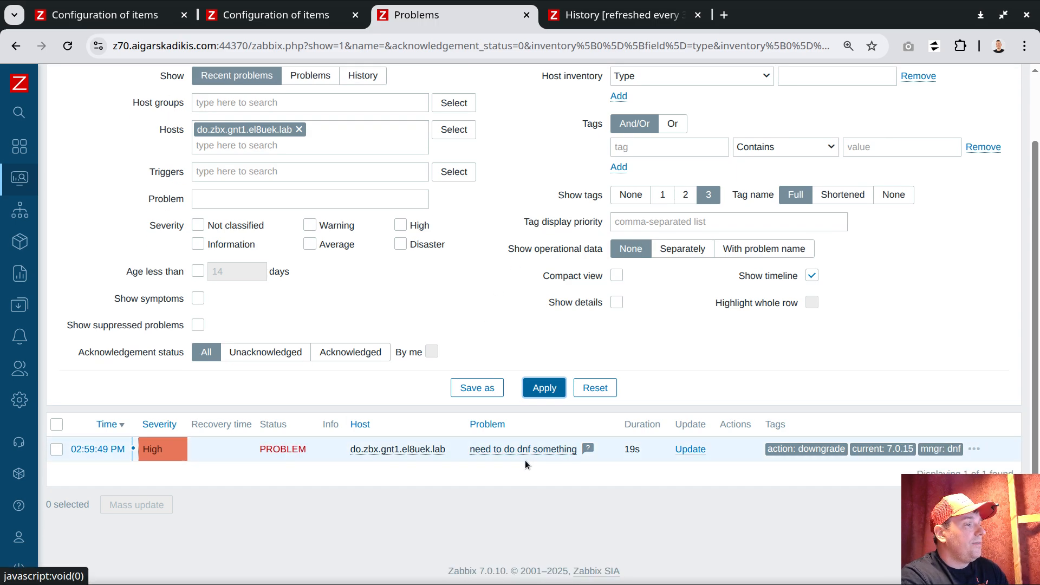
click(588, 449)
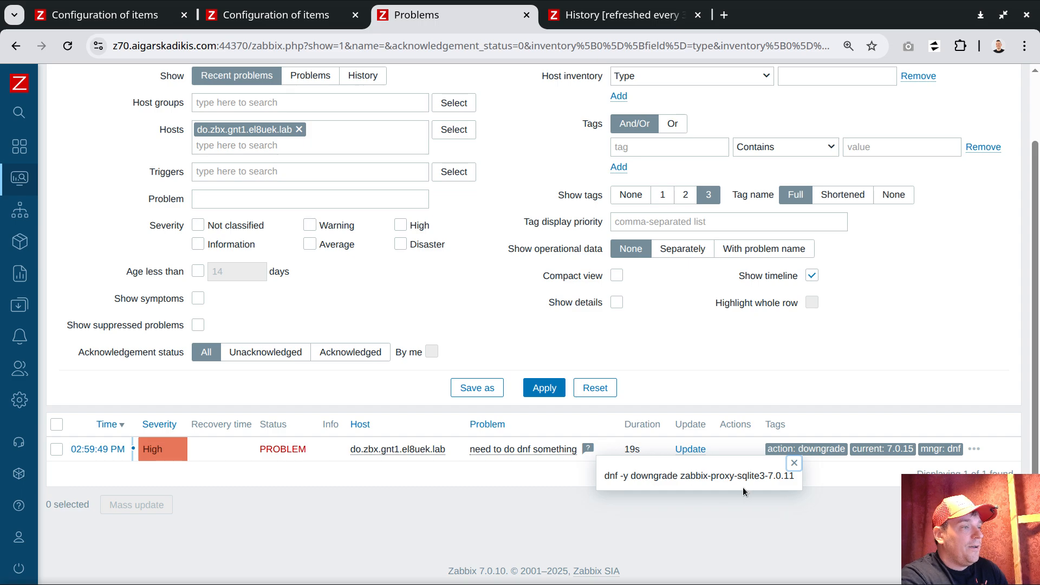
double_click(639, 477)
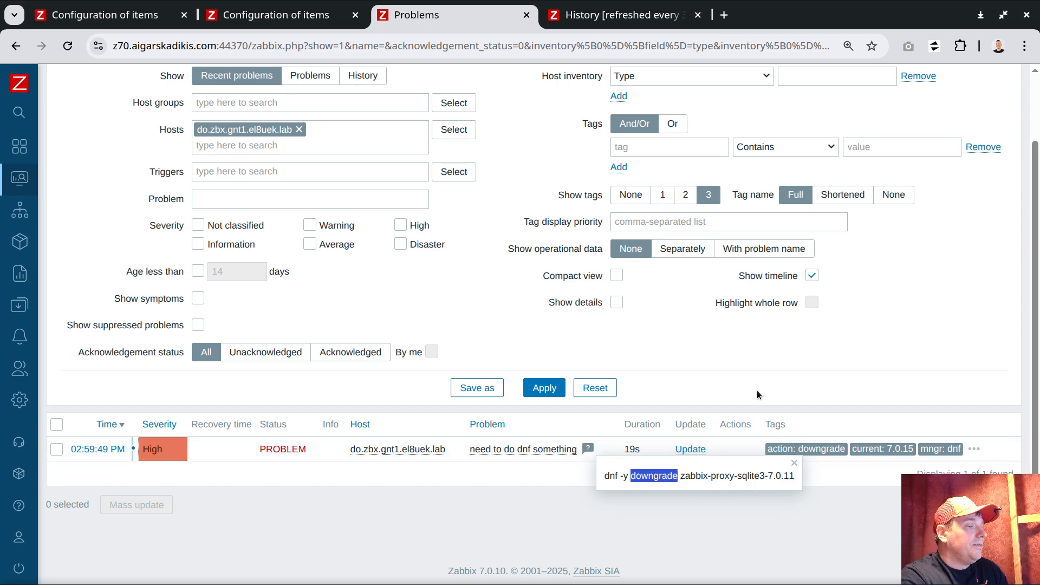
Set the {$TARGET} macro of template system.sw.packages.get blank to 7.0.19 and update the template
mouse_move(25, 373)
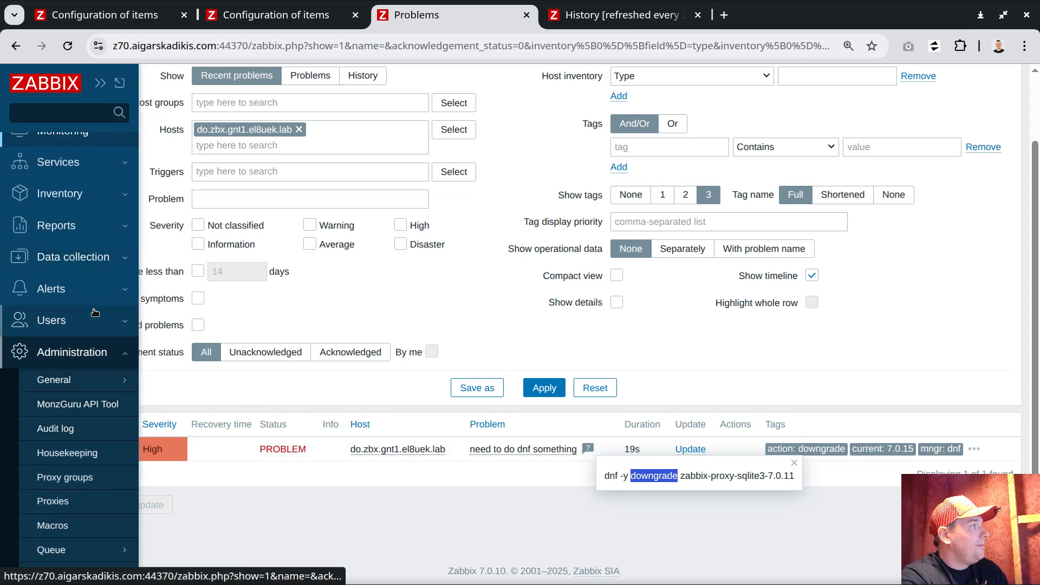
click(73, 256)
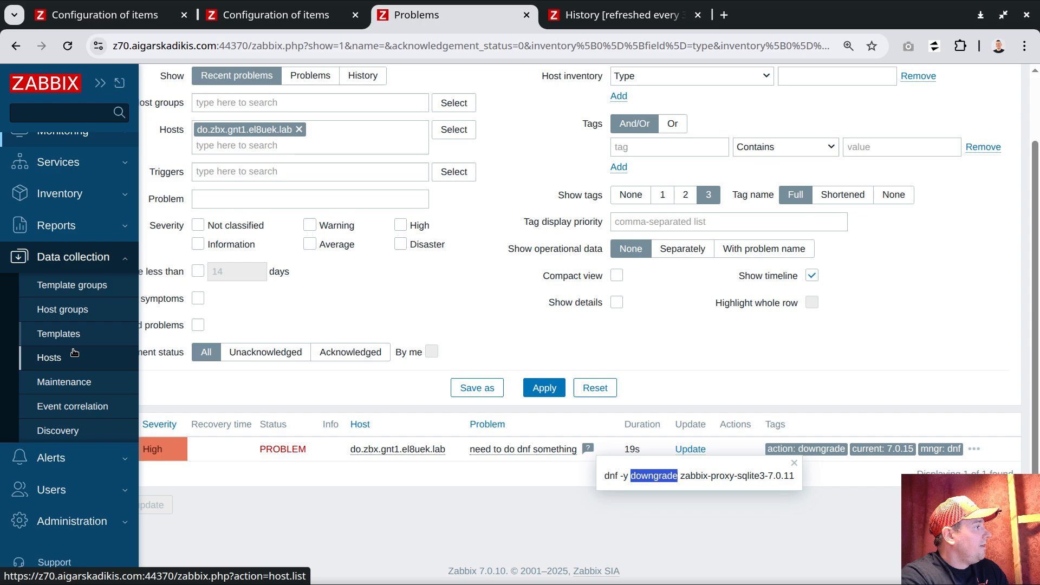
click(59, 334)
click(195, 333)
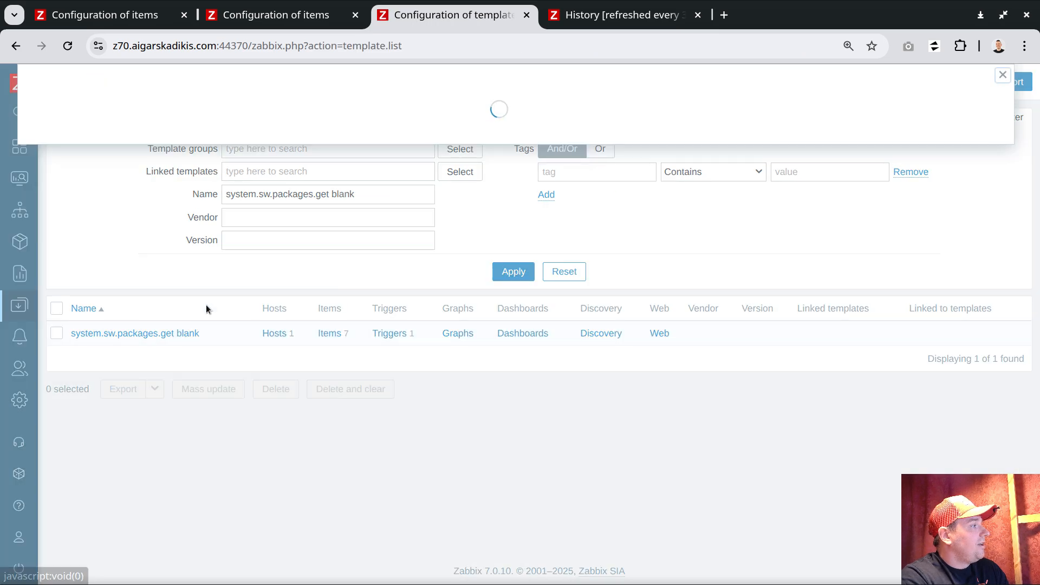
click(148, 96)
click(309, 208)
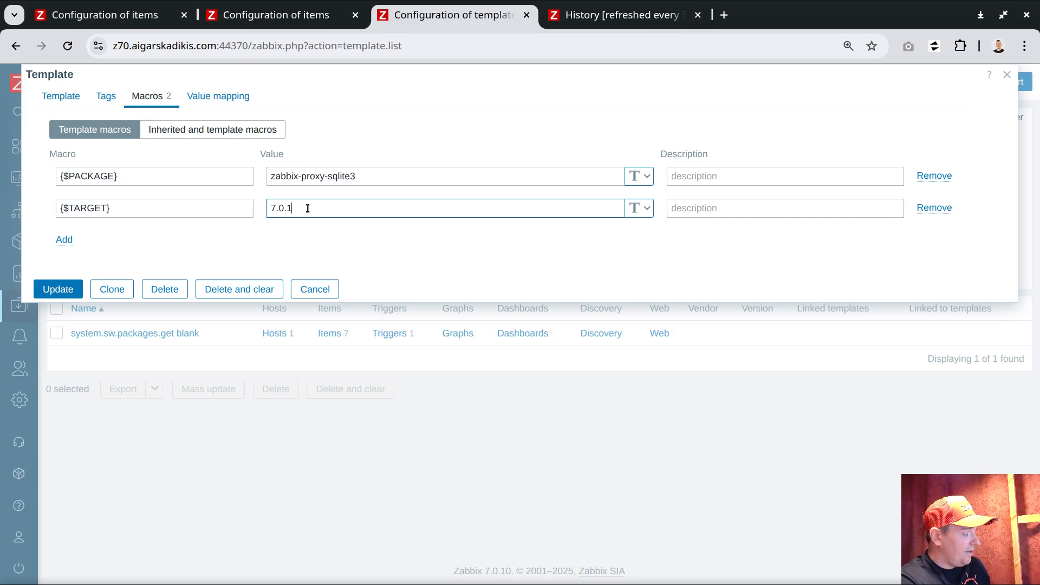
text(3)
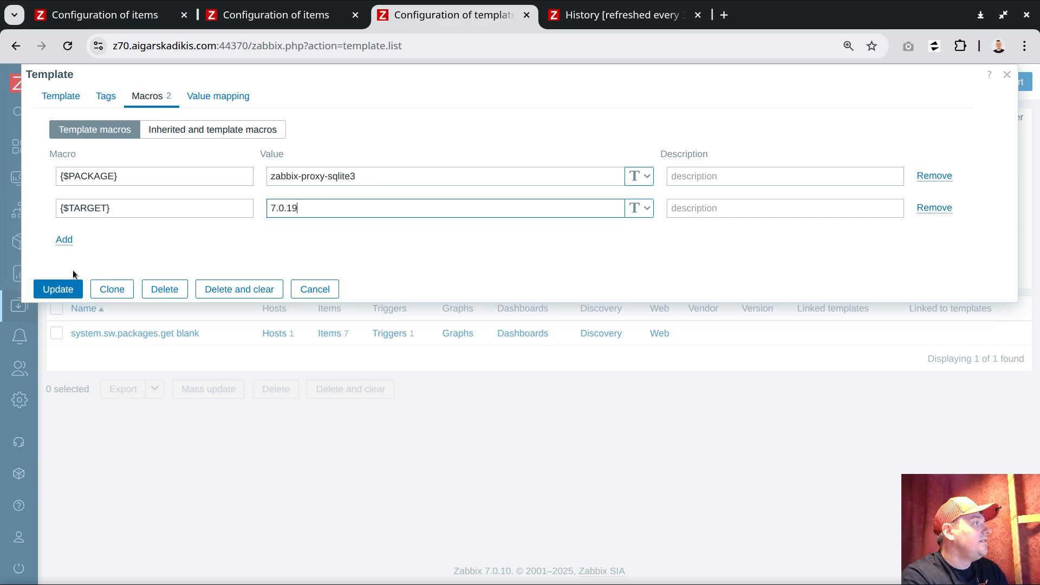
click(64, 288)
Set the update interval of the target item to 10s in its parent template and save it
click(297, 16)
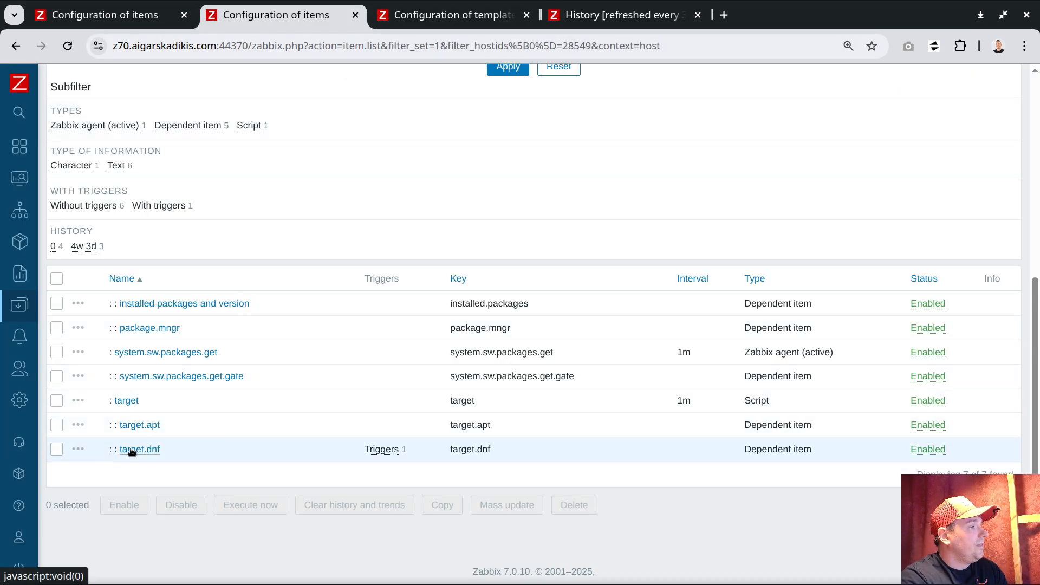
click(126, 400)
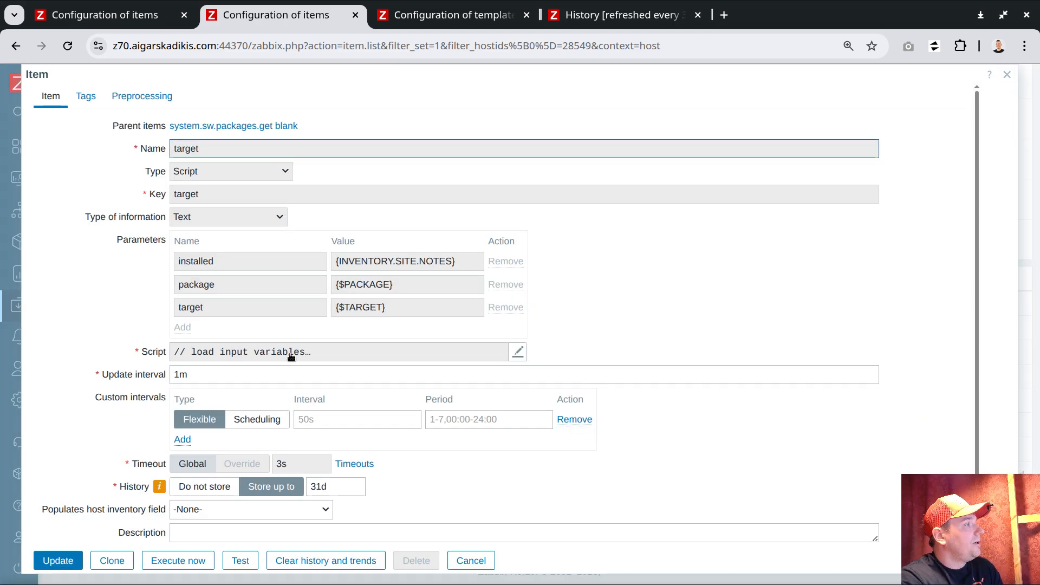
click(255, 128)
double_click(206, 353)
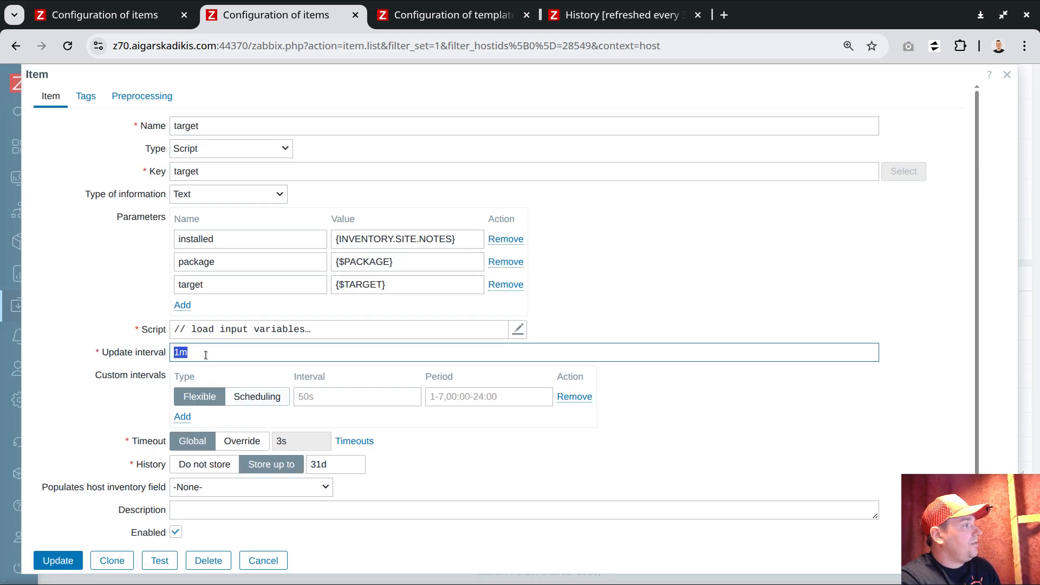
text(10s)
key(Return)
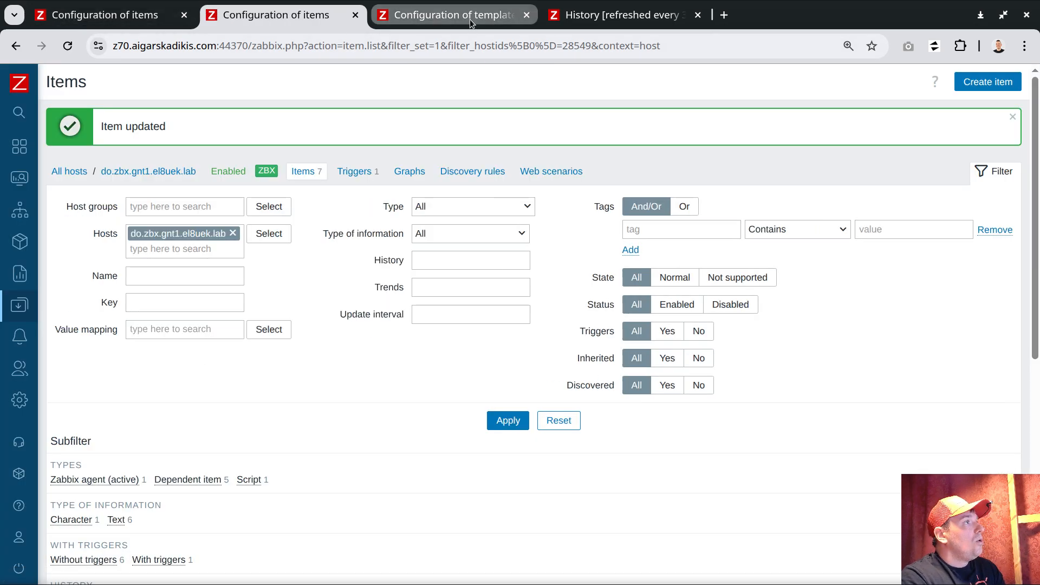
Check the host's trigger settings, then manually close its "need to do dnf something" problem and show the problem's description
click(354, 171)
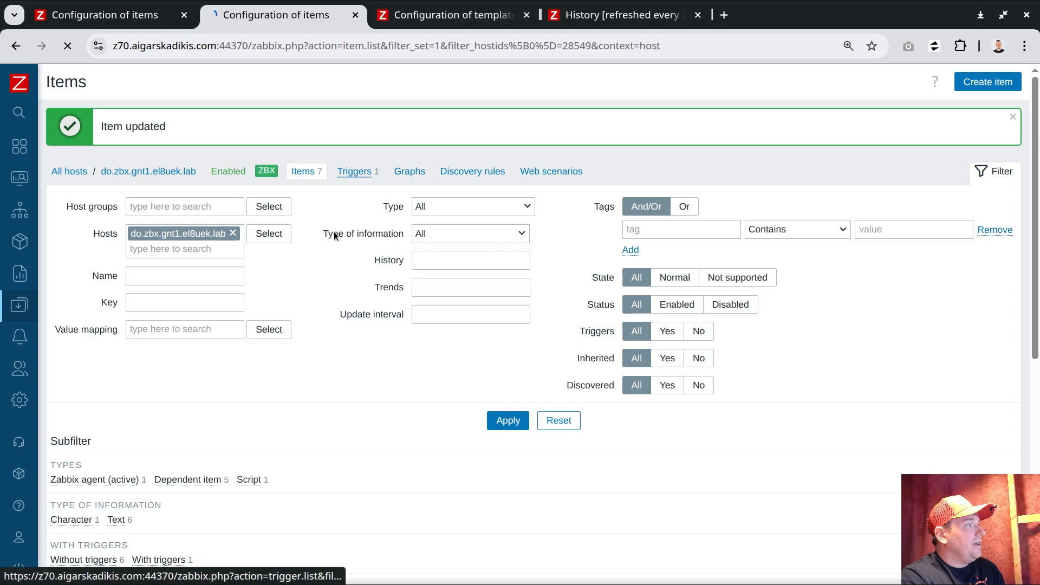
click(225, 169)
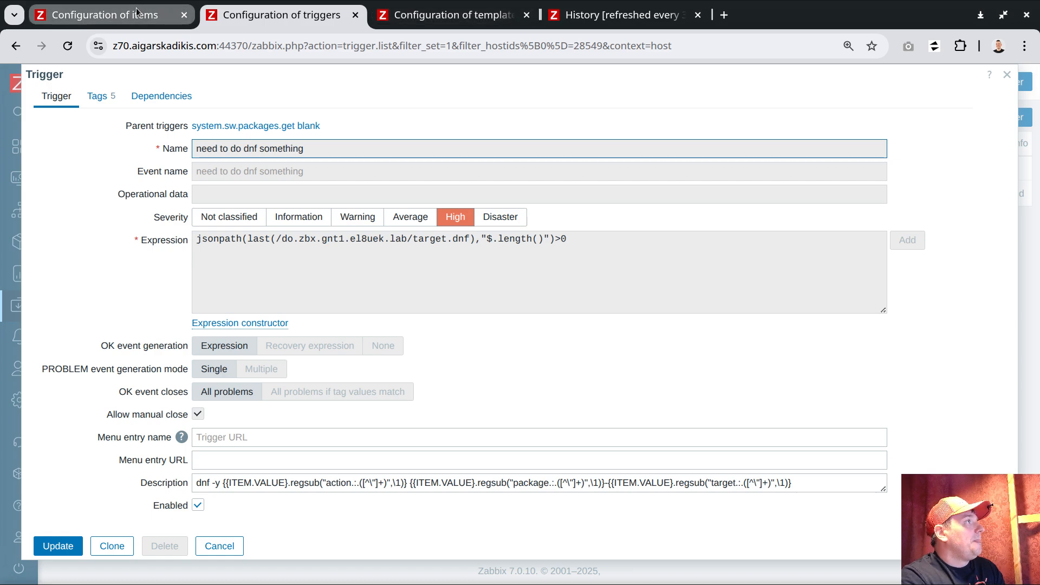
click(378, 14)
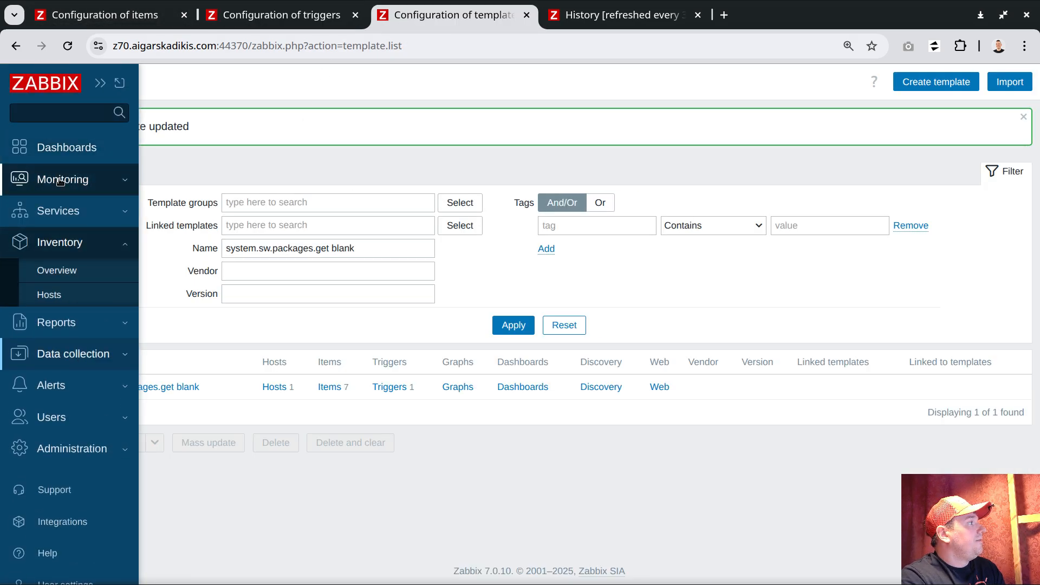
click(22, 179)
click(48, 205)
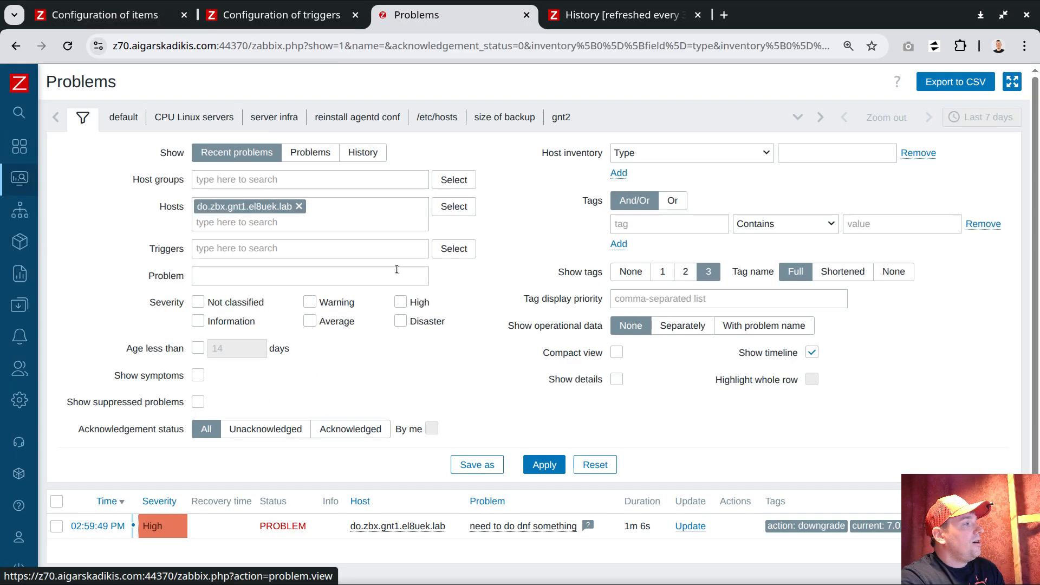
click(690, 526)
click(327, 442)
click(250, 497)
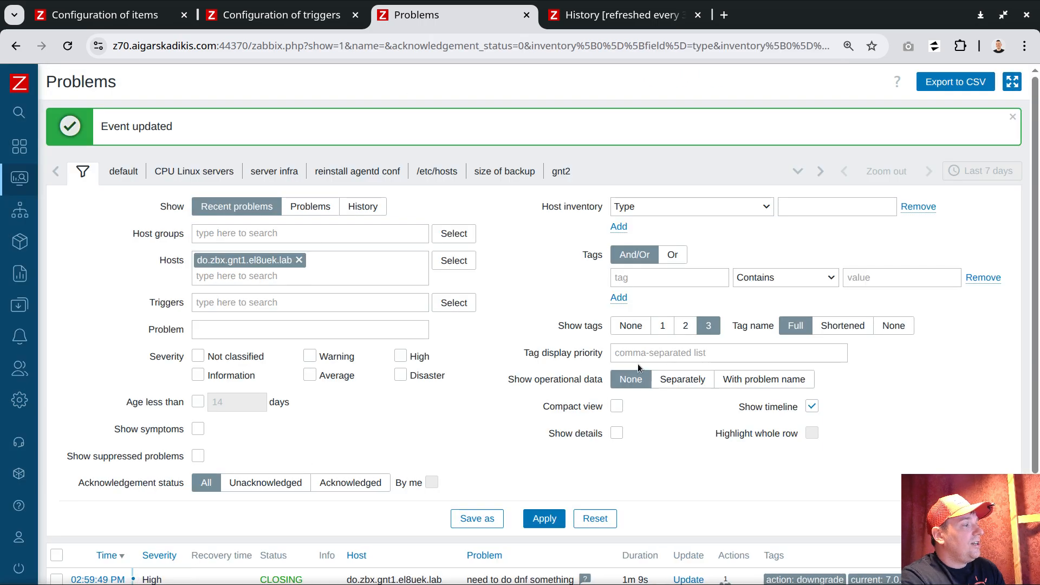
scroll(638, 363, down, 2)
click(586, 450)
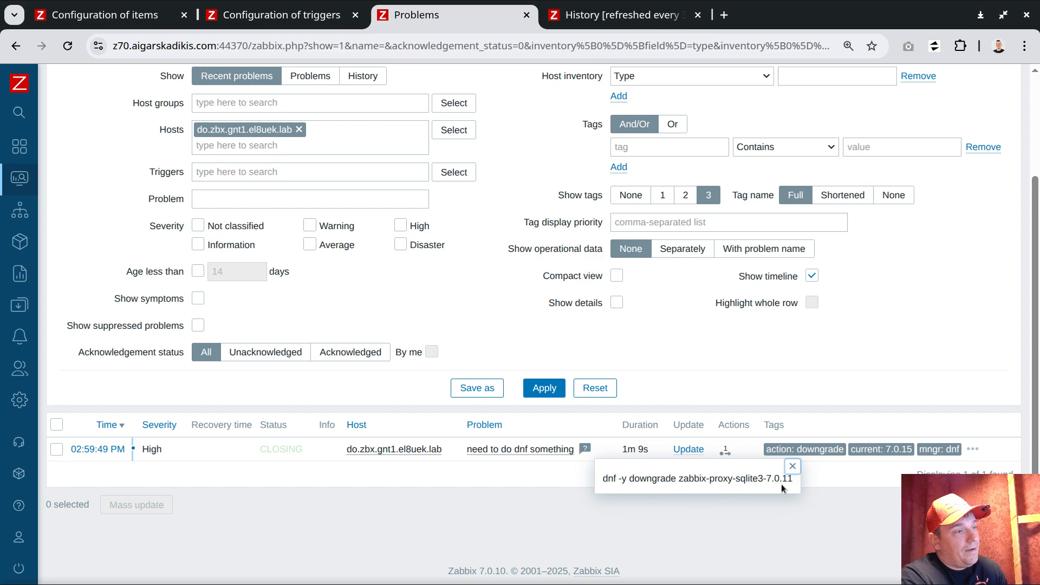
Refresh the host's problem list and examine the command in the newest "need to do dnf something" problem's description
click(792, 466)
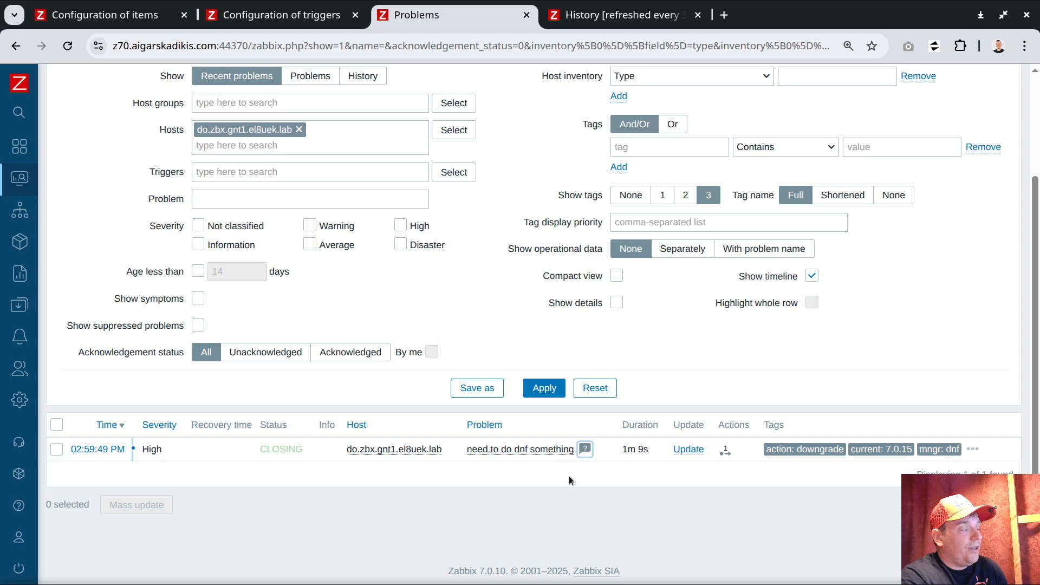
click(542, 387)
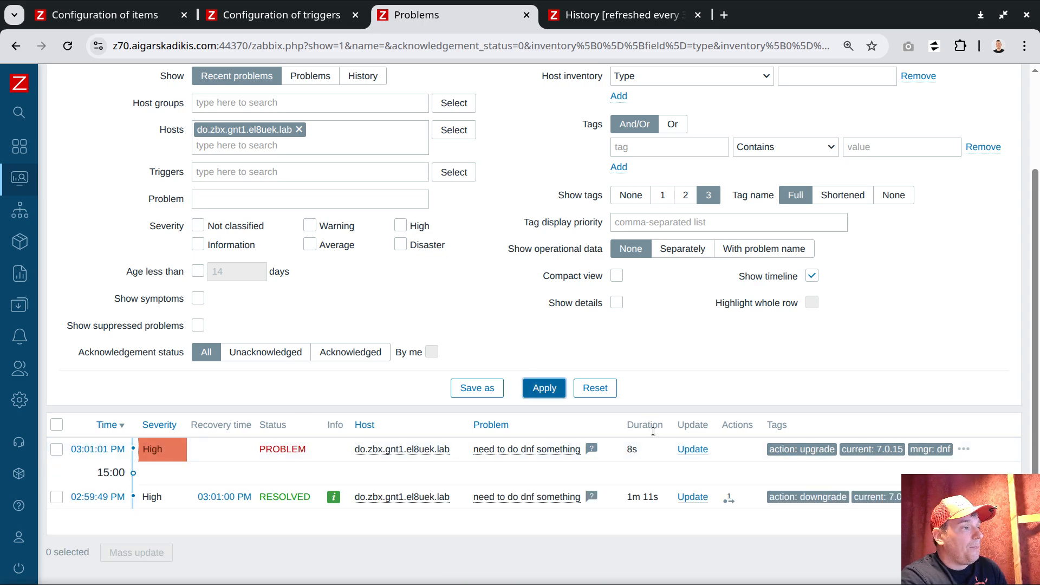
click(592, 449)
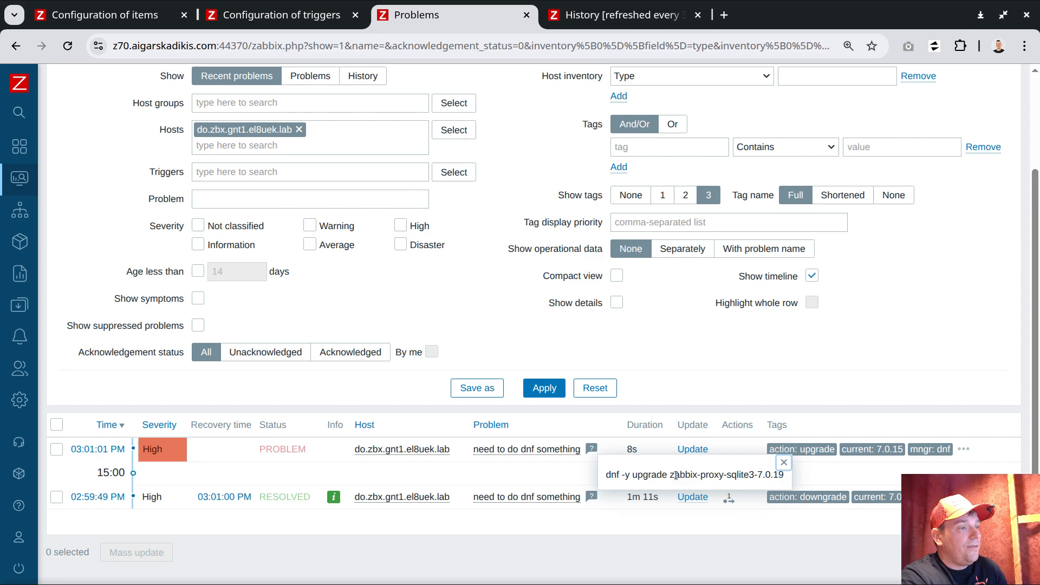
drag(756, 475, 782, 476)
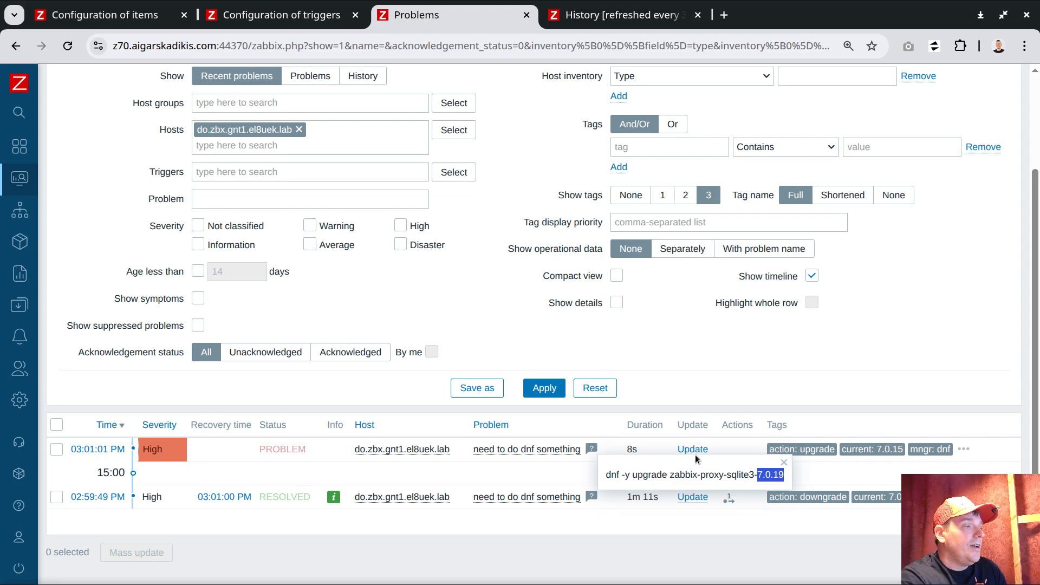
click(785, 464)
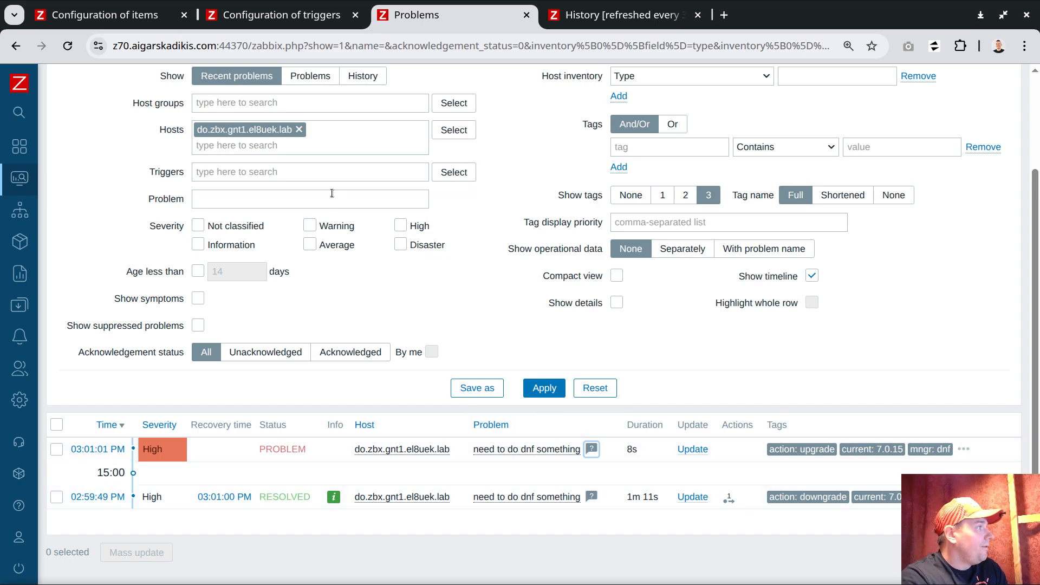
Clone the "need to do dnf something" trigger of template system.sw.packages.get blank, point its expression to target.apt and check its tags
mouse_move(19, 325)
click(76, 305)
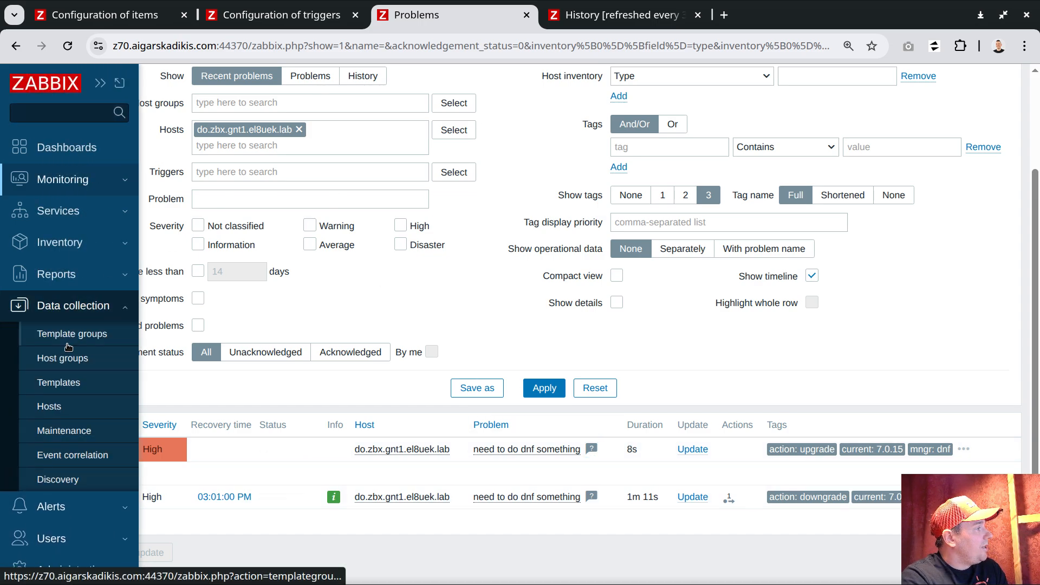
click(59, 382)
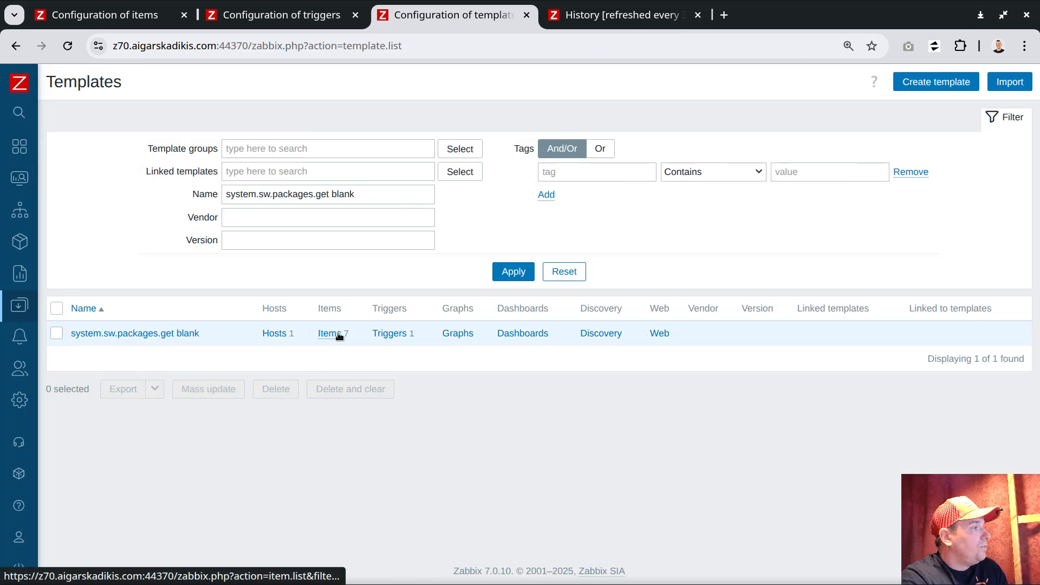
click(380, 334)
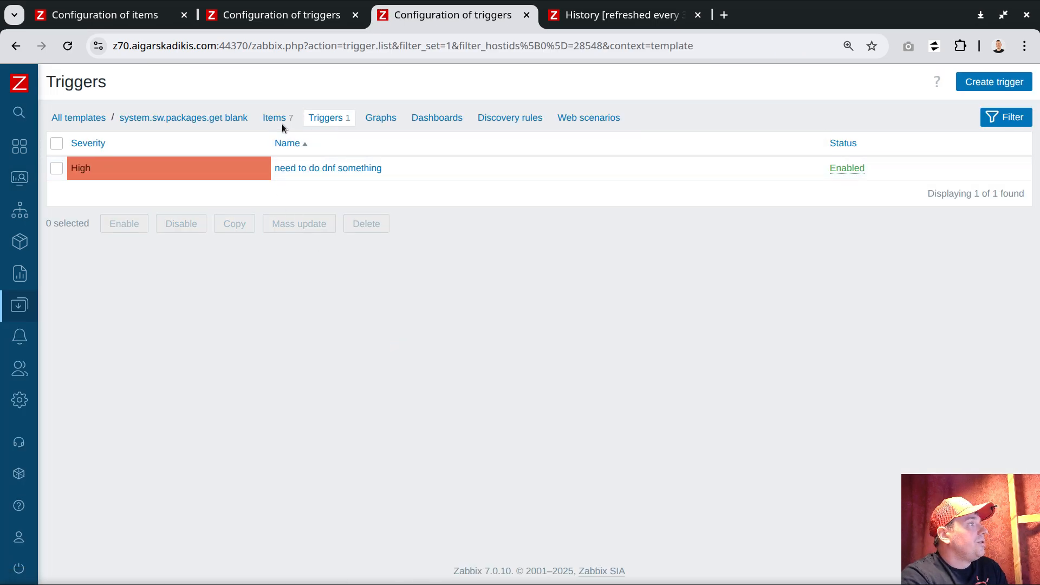
click(337, 169)
click(108, 524)
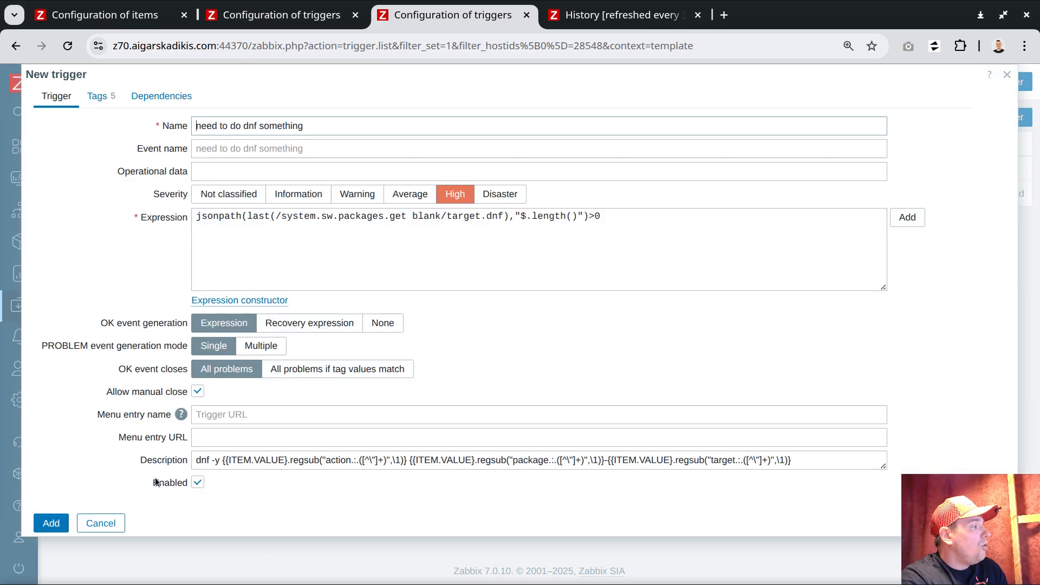
double_click(495, 216)
text(apt)
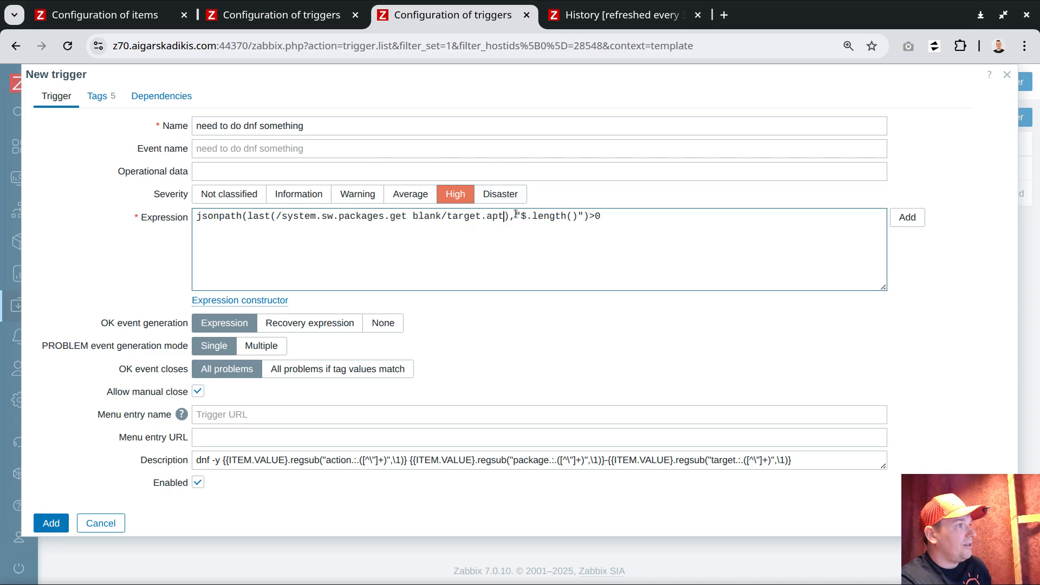
click(104, 96)
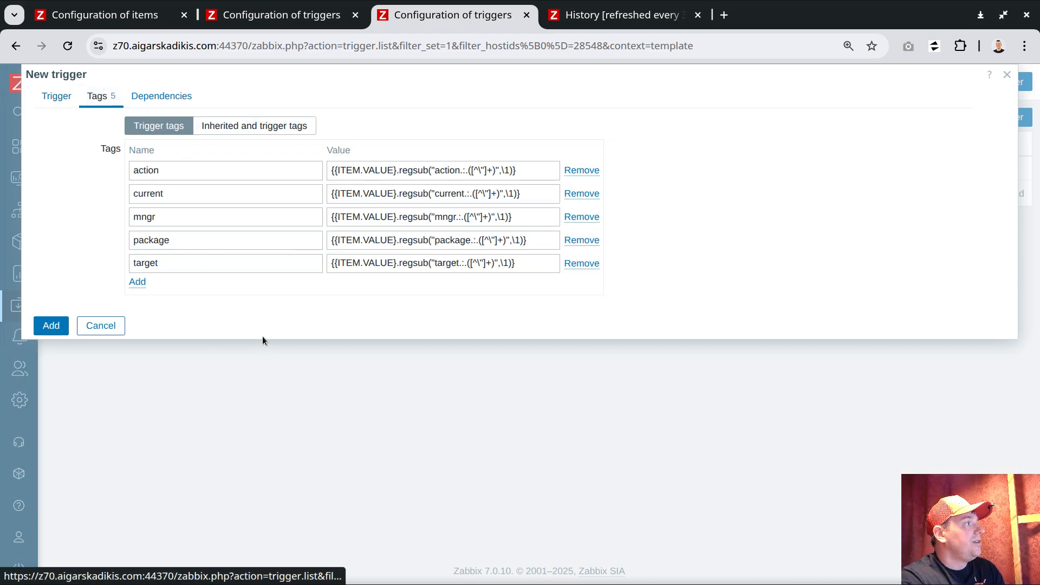
click(54, 97)
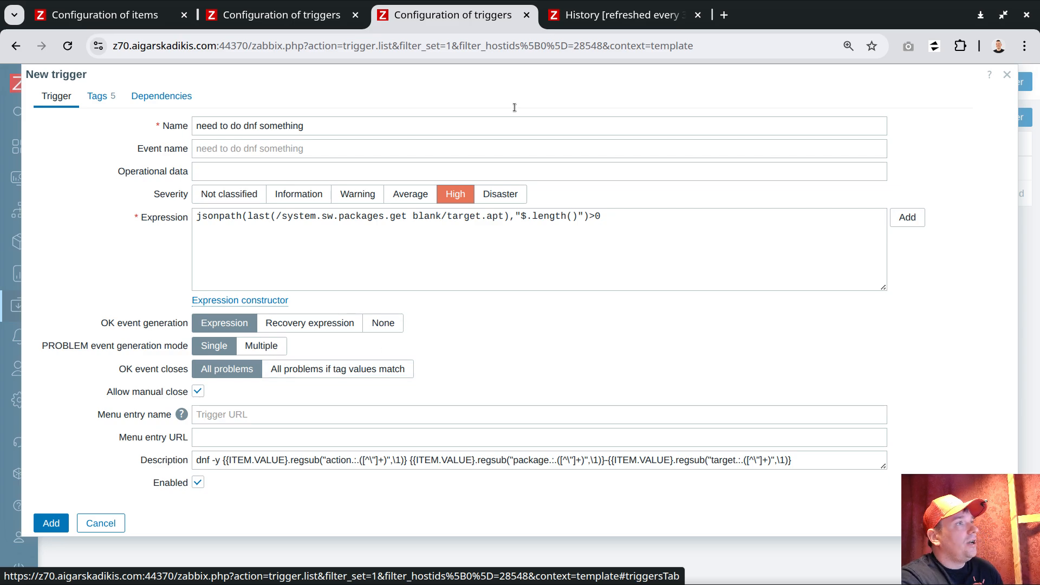
In the History browser tab, open the template list and filter it by the name system.sw.packages.get
click(617, 14)
mouse_move(19, 341)
click(70, 377)
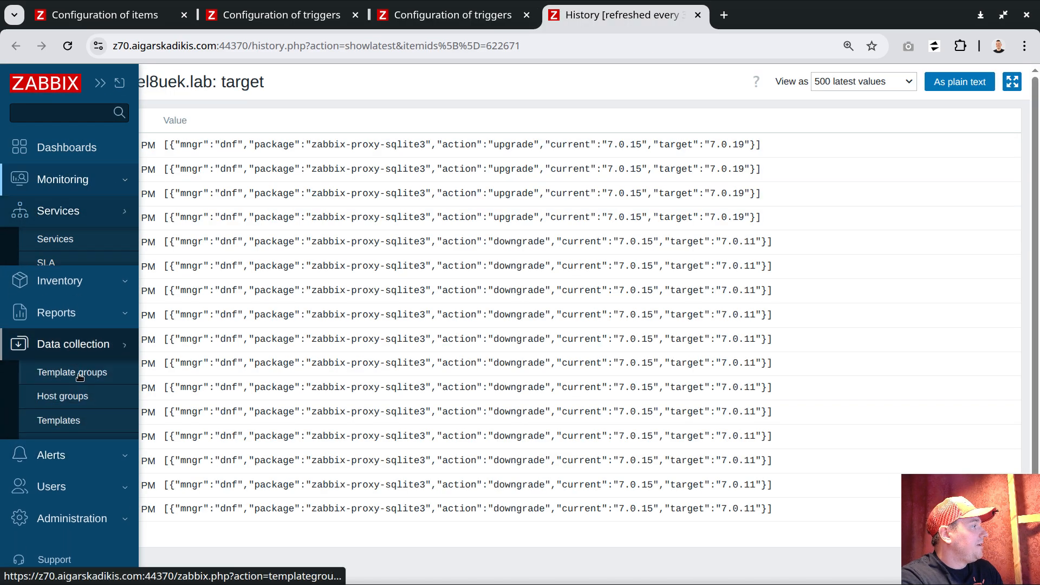
click(54, 381)
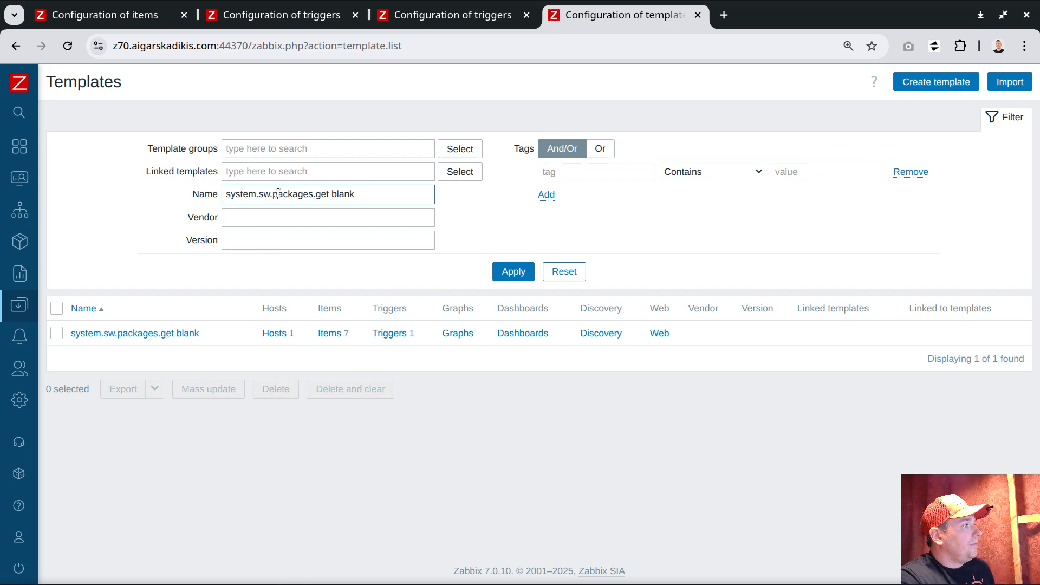
double_click(292, 194)
double_click(343, 194)
key(BackSpace)
key(BackSpace)
key(Return)
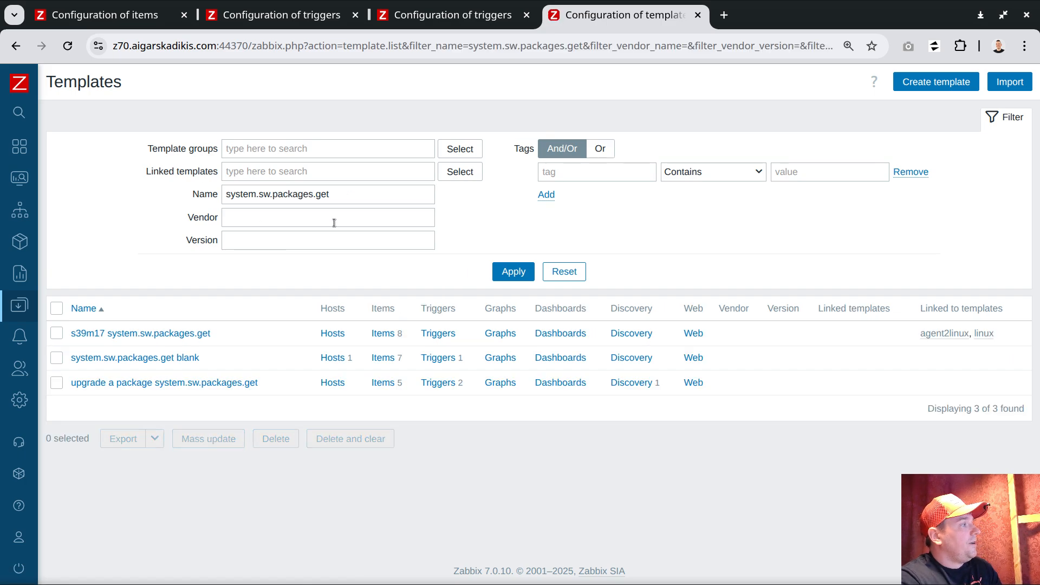
Copy the description of trigger "apt-get upgrade or downgrade" from template "upgrade a package system.sw.packages.get" into the new trigger and enlarge the description box
click(439, 382)
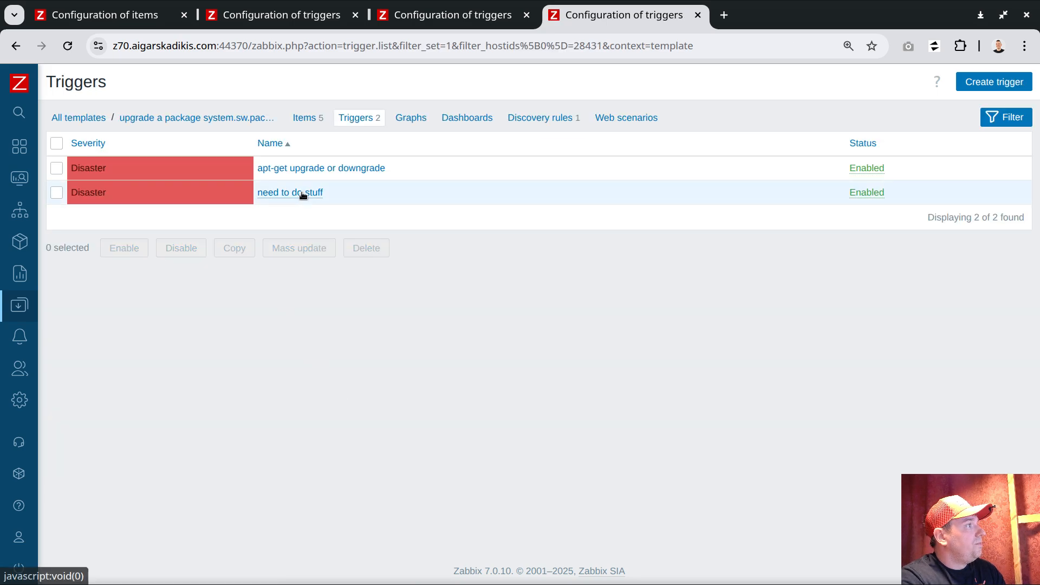
click(301, 169)
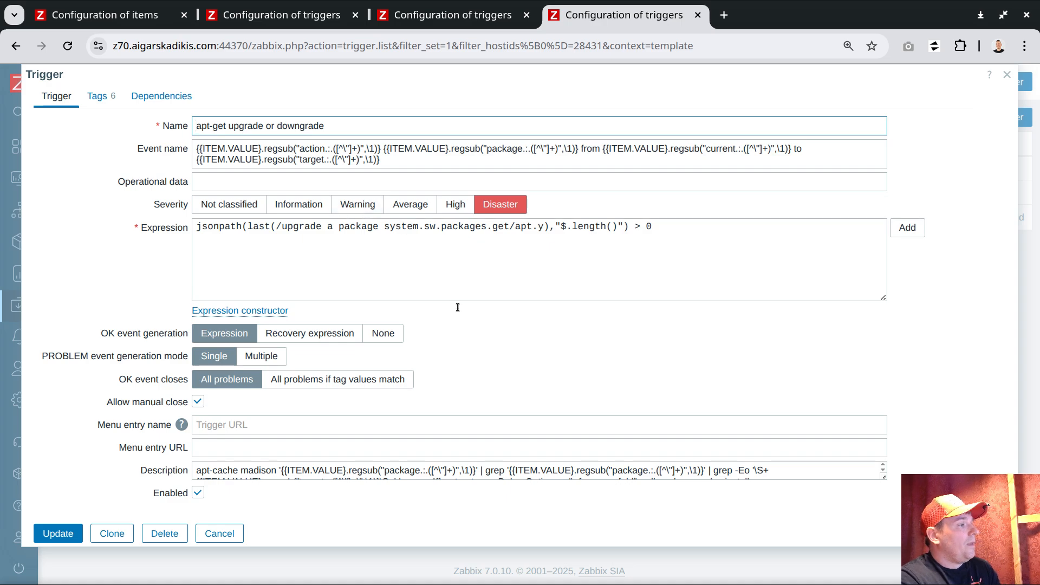
triple_click(532, 478)
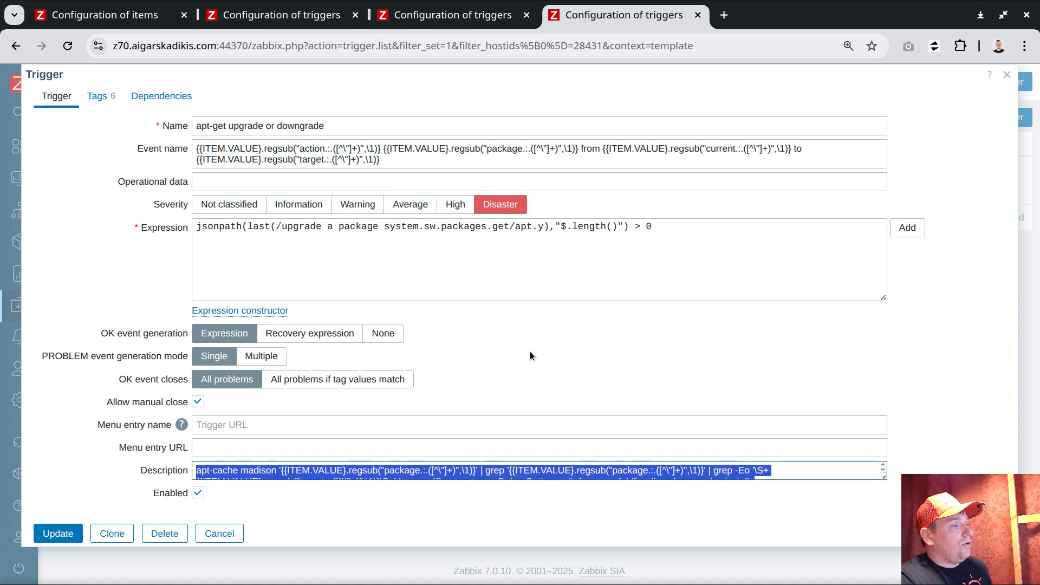
click(437, 21)
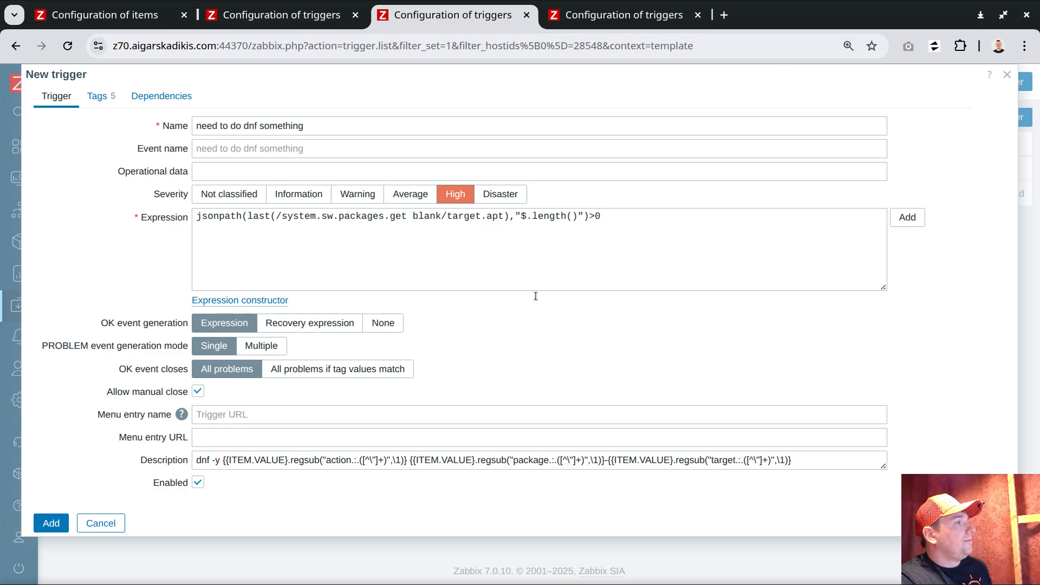
triple_click(829, 460)
key(ctrl+v)
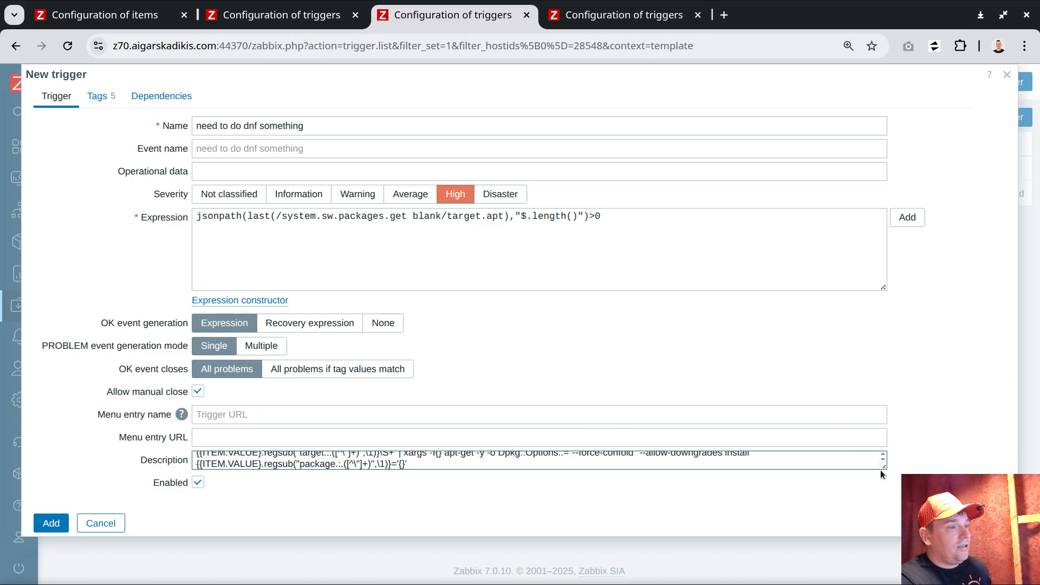
drag(882, 467, 878, 544)
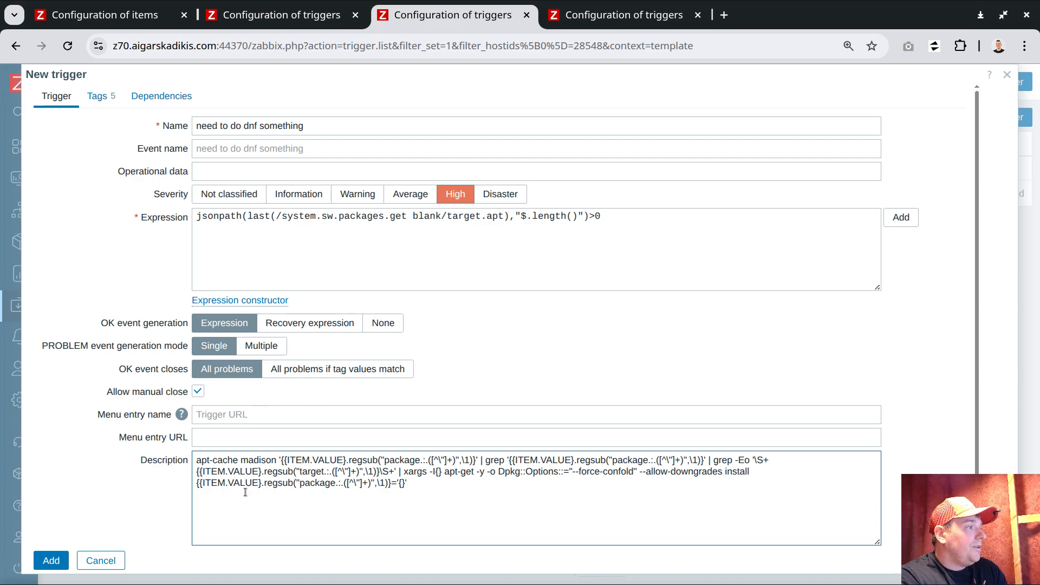
Examine the apt-cache madison part of the description, then switch to VS Code and review the dnf and apt commands in 0-intro.sh
drag(202, 460, 251, 459)
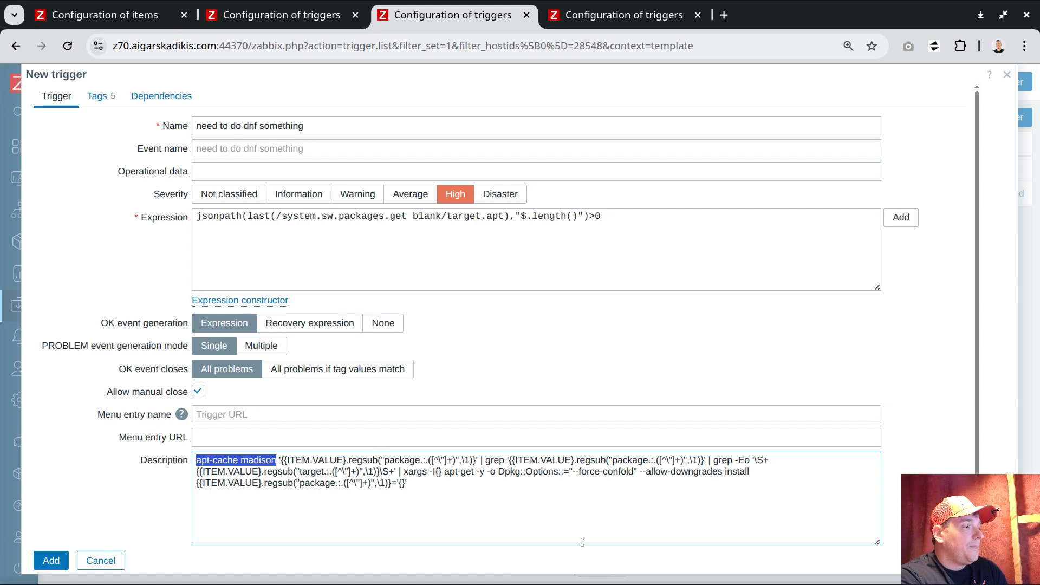
key(alt+Tab)
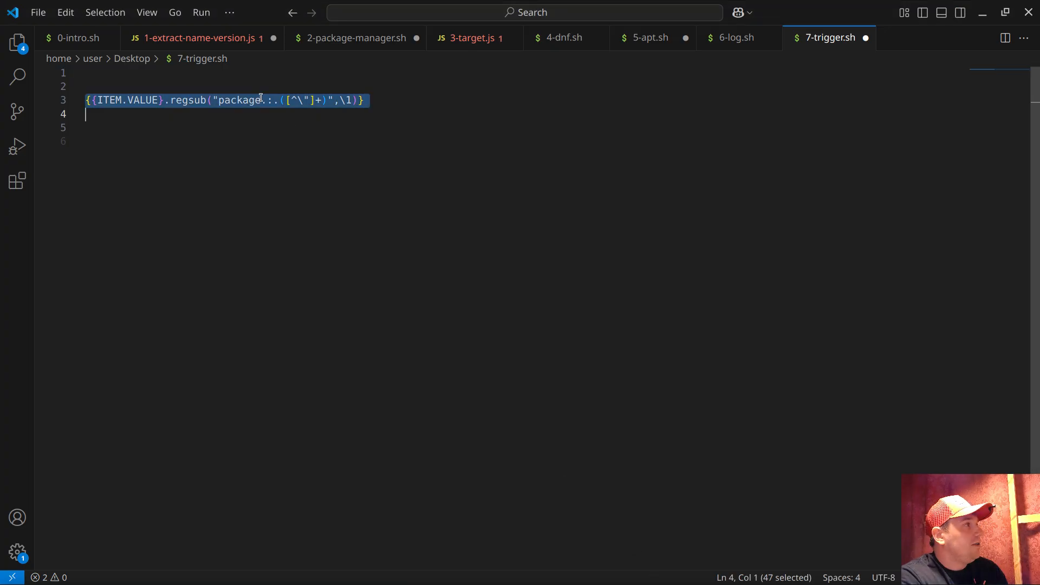
click(76, 39)
click(228, 274)
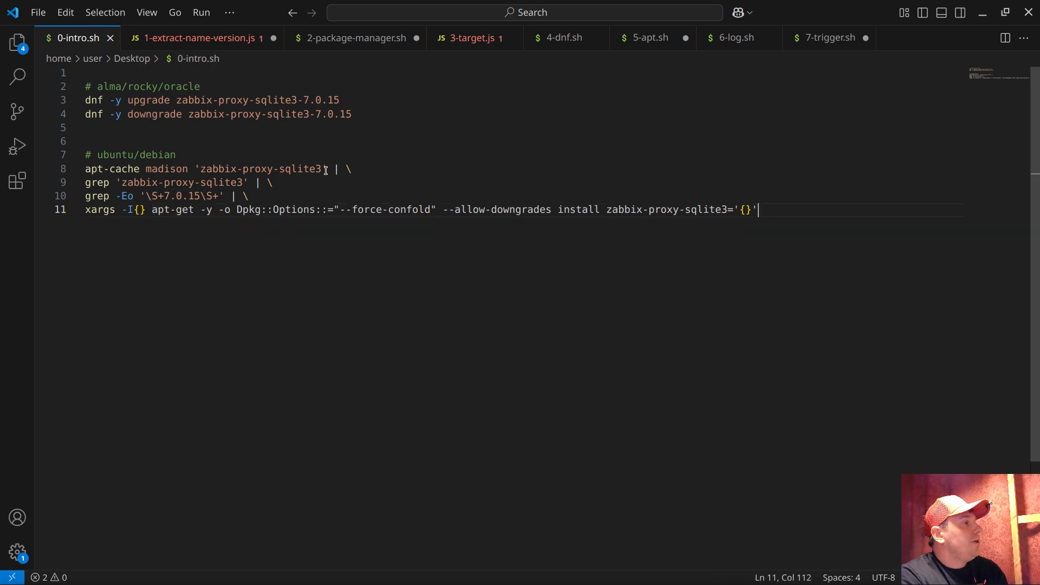
drag(328, 169, 243, 183)
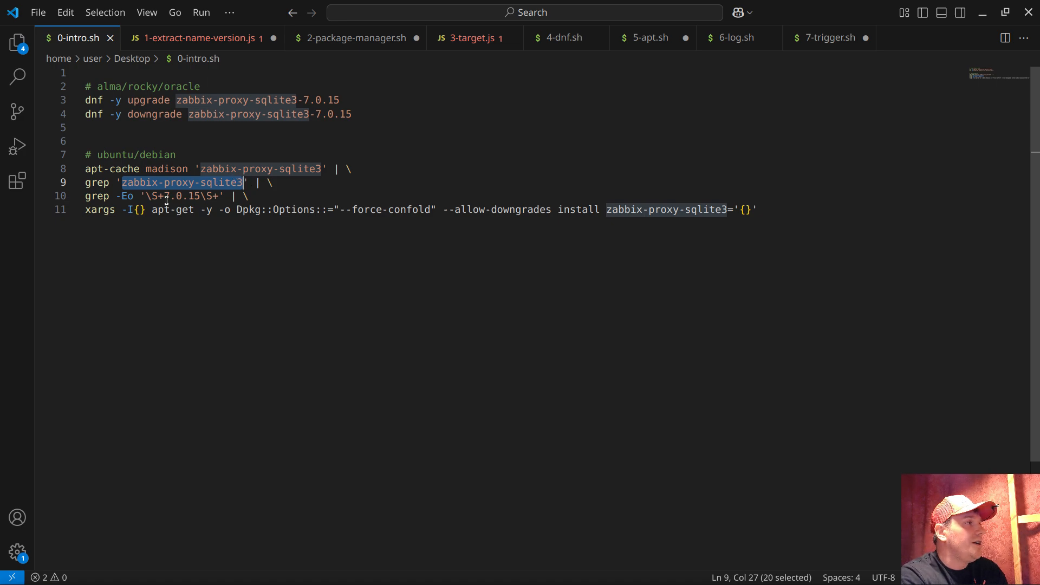
drag(164, 195, 201, 196)
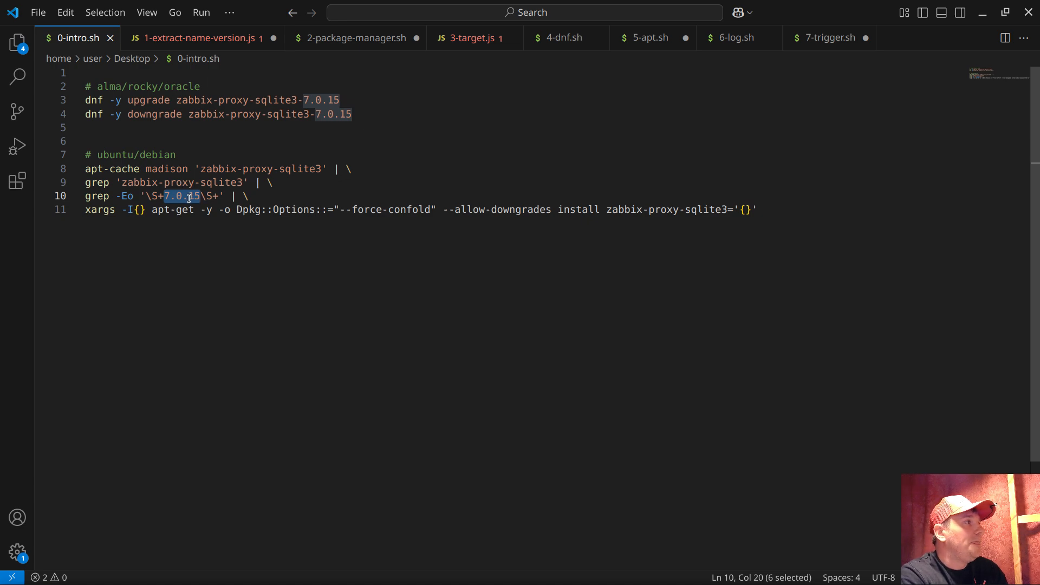
click(359, 147)
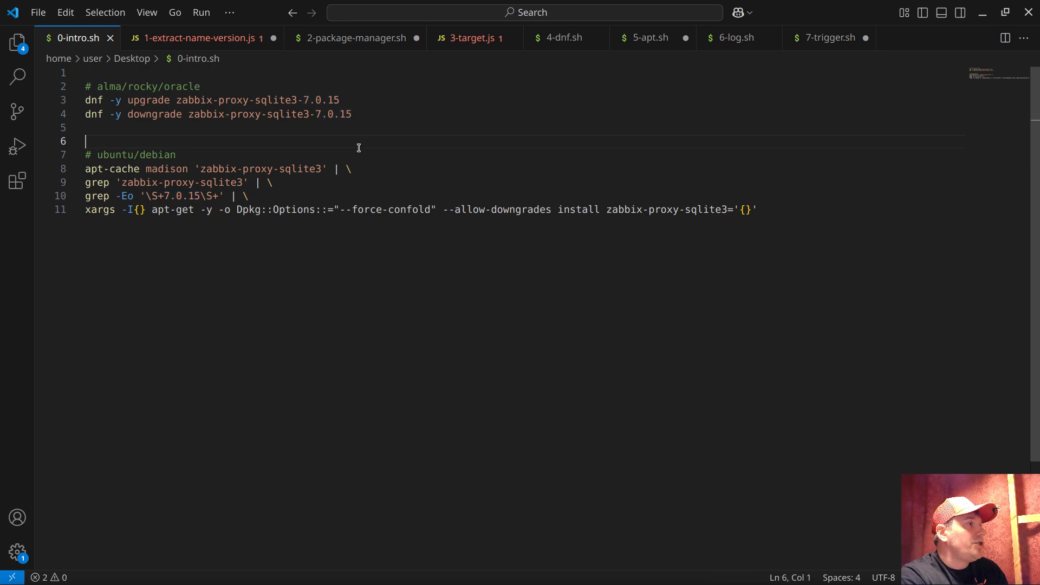
click(317, 114)
key(shift+End)
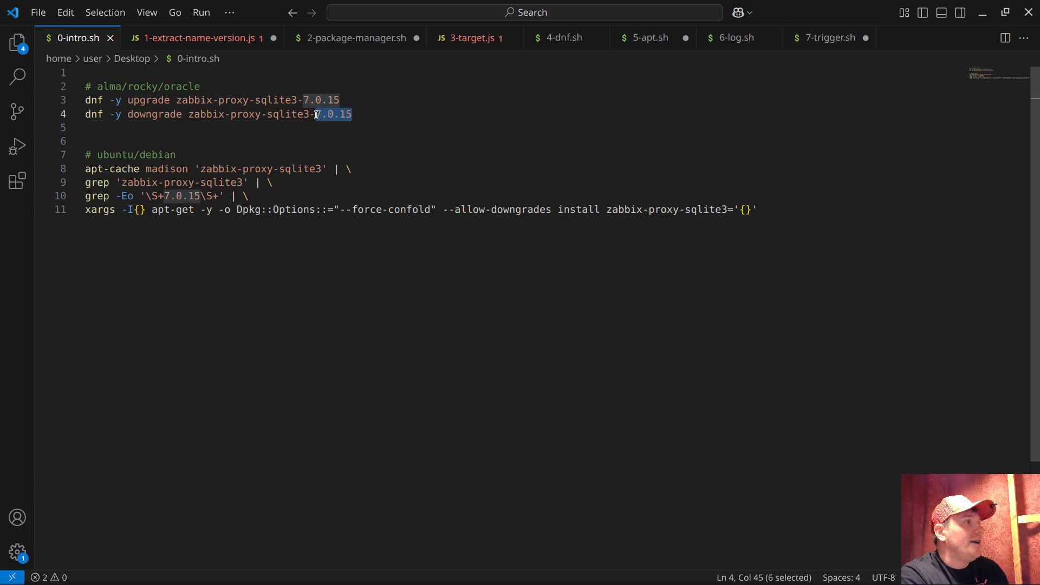
click(352, 113)
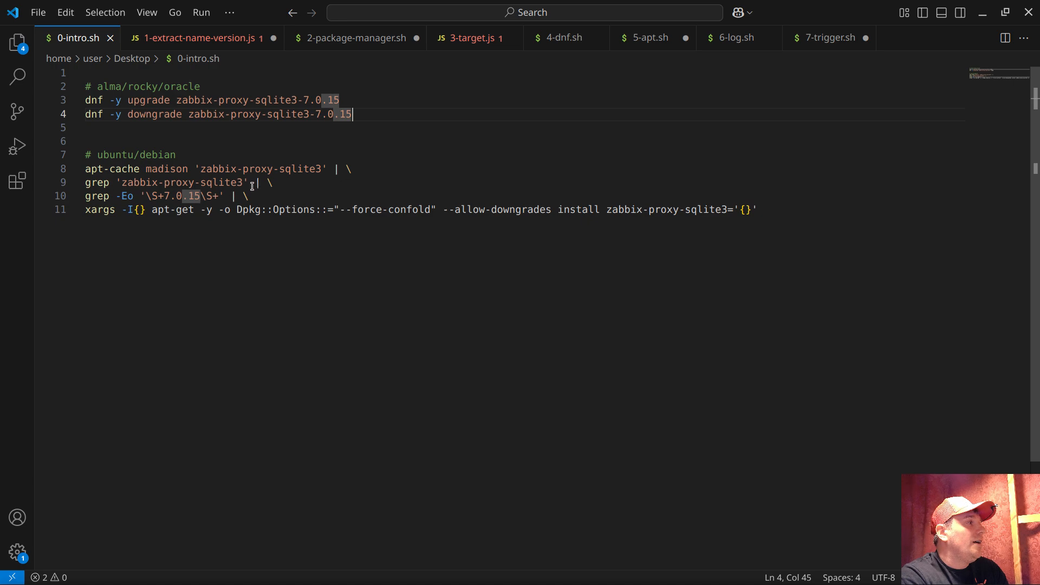
drag(86, 169, 170, 165)
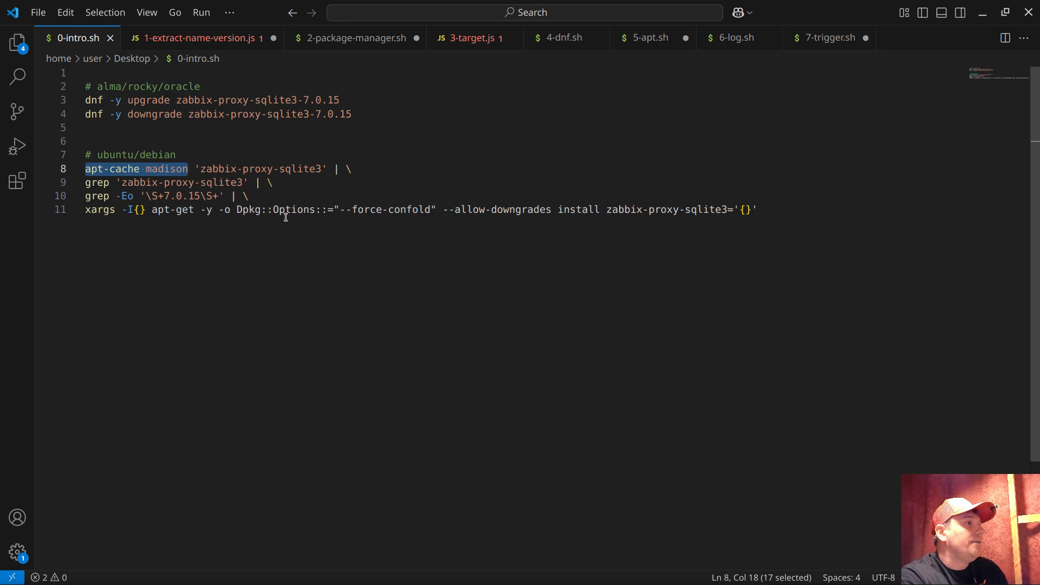
drag(152, 210, 195, 210)
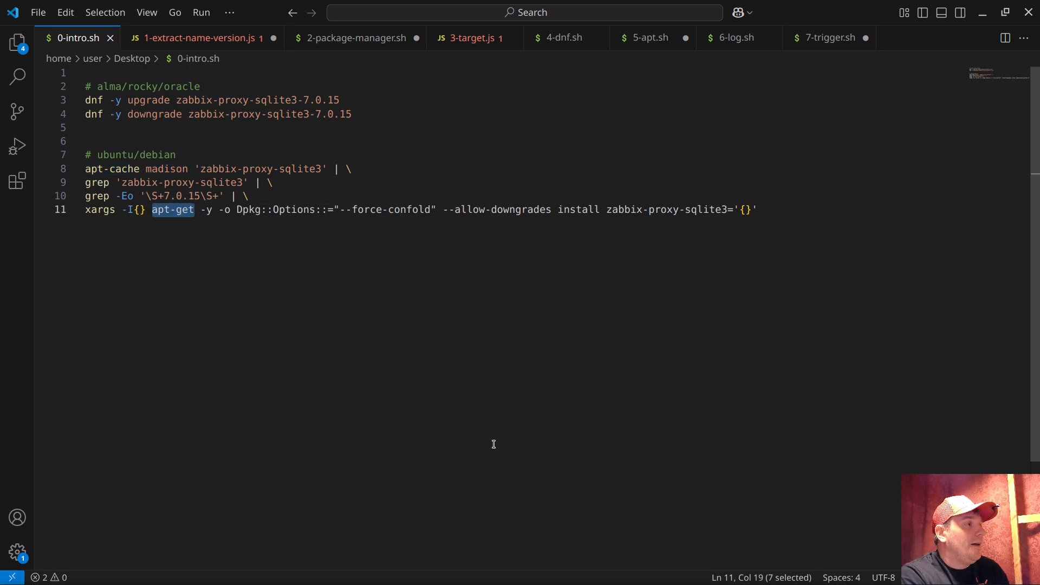
drag(558, 210, 600, 209)
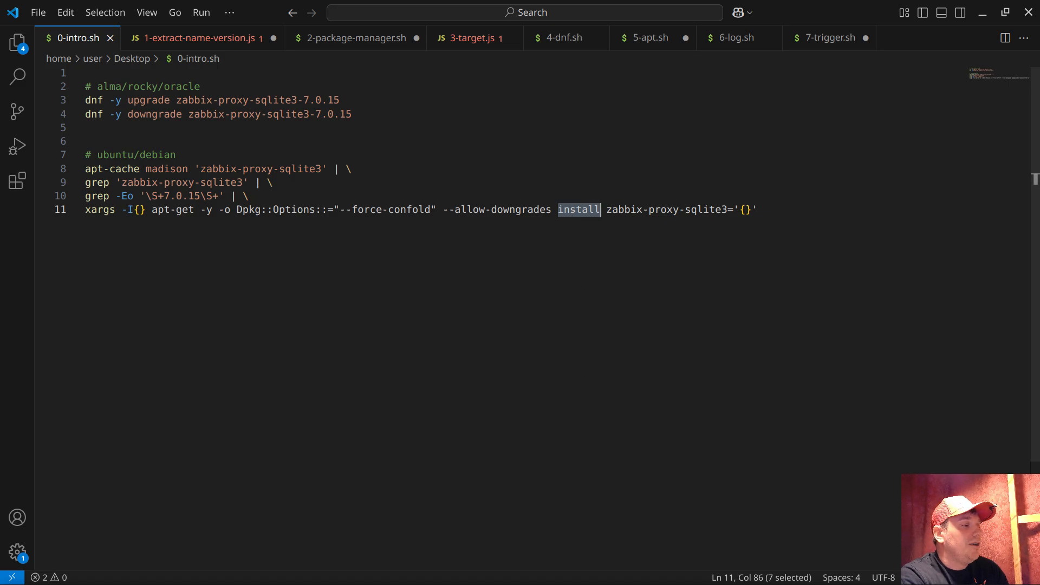
Return to the browser, set the new trigger's event name to "apt --reconfigure -a" and select its whole description
key(alt+Tab)
click(442, 500)
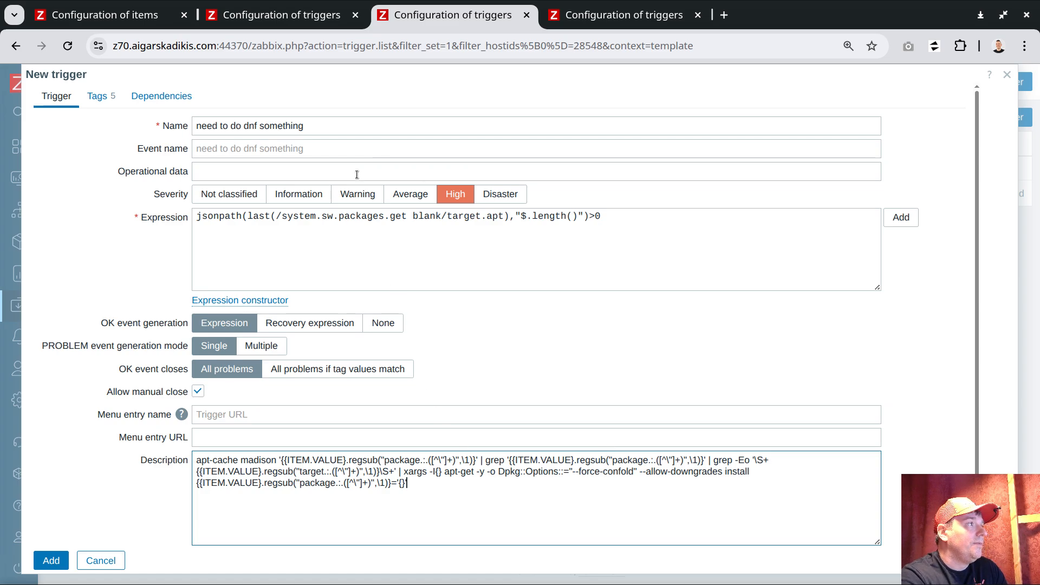
click(350, 156)
text(apt --)
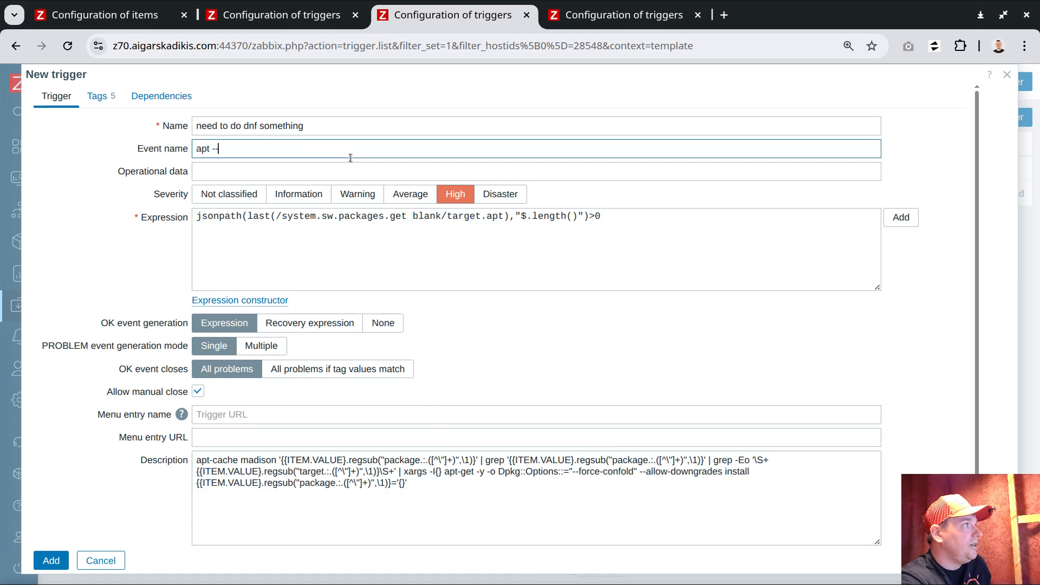
text(reconfigur)
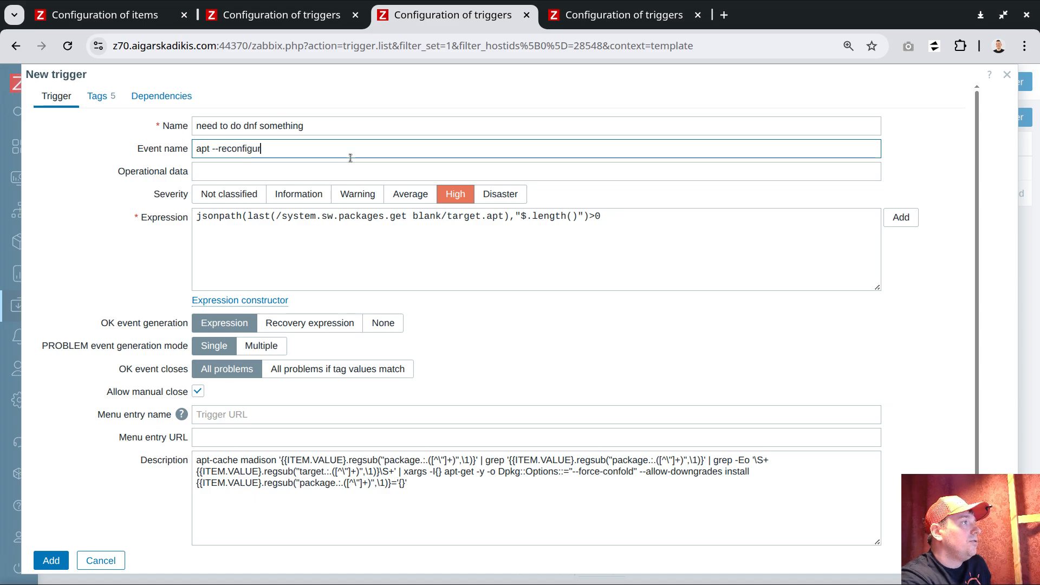
text(e -a)
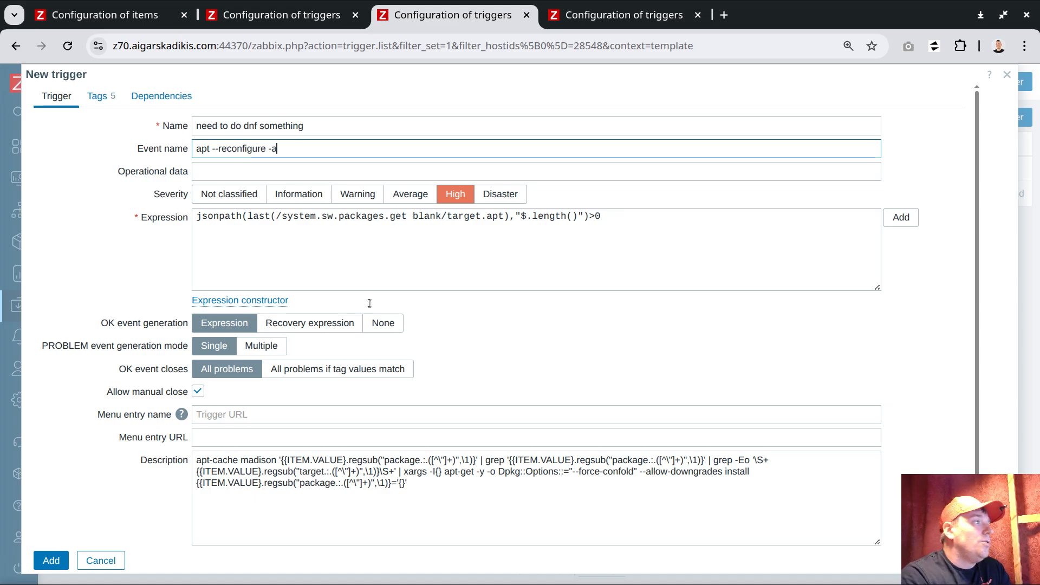
triple_click(433, 484)
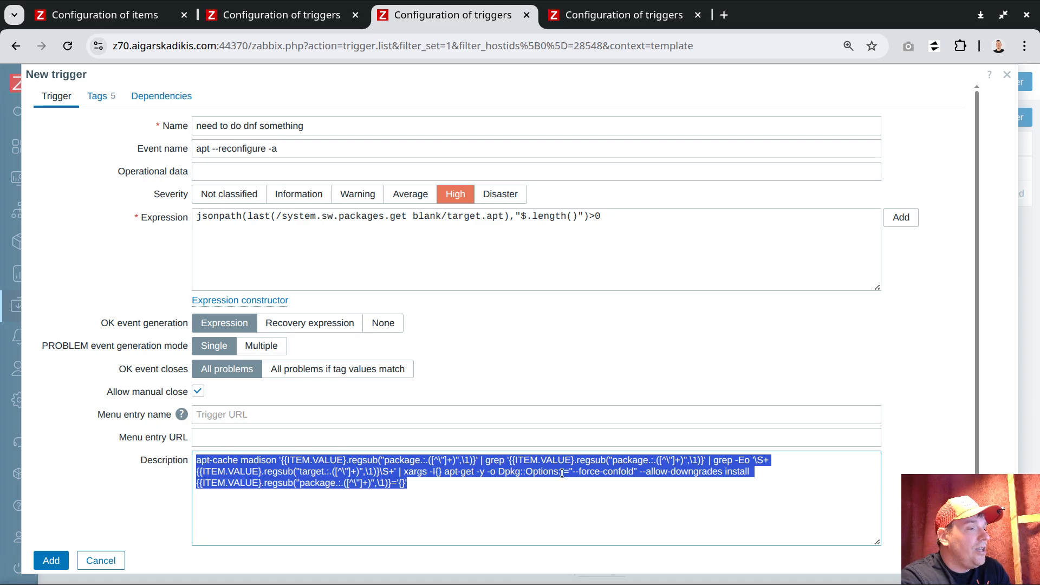